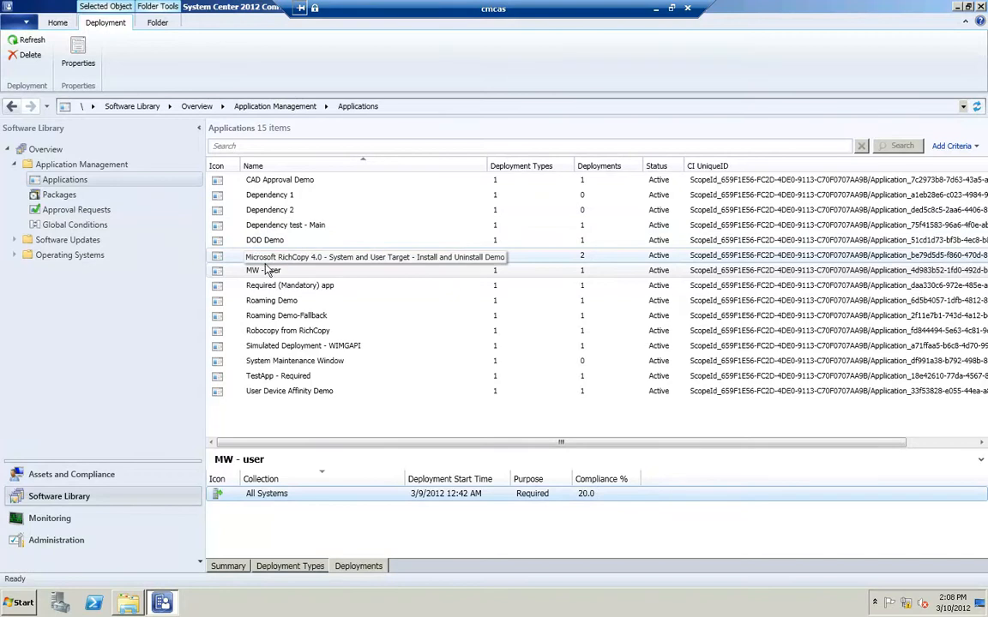
- Review the installation programs and detection method of the MW - user application's deployment type, then close its properties without changes
{"action": "left_click", "coordinate": [263, 271]}
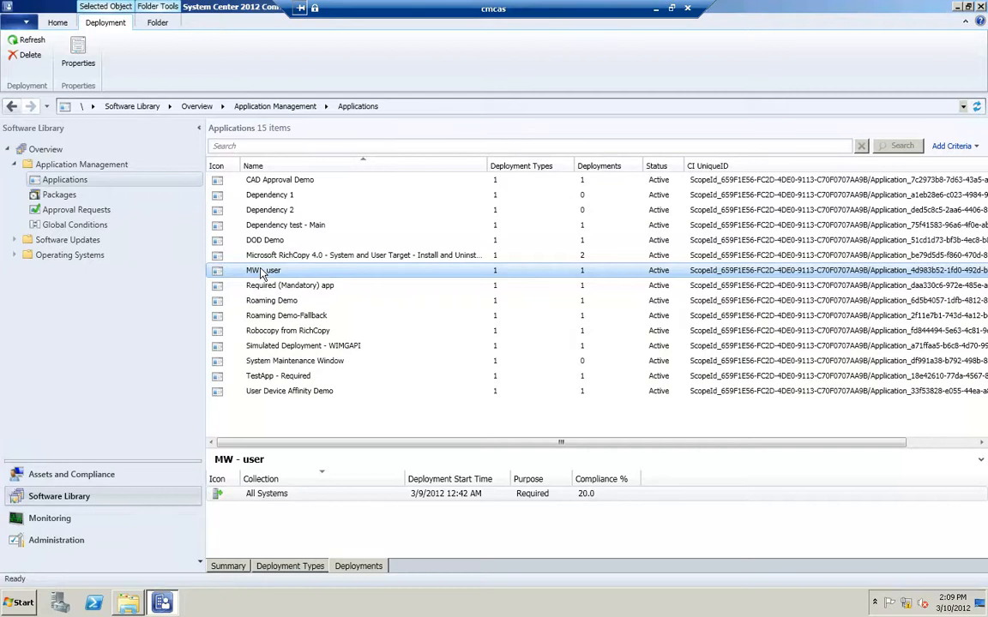
{"action": "right_click", "coordinate": [263, 273]}
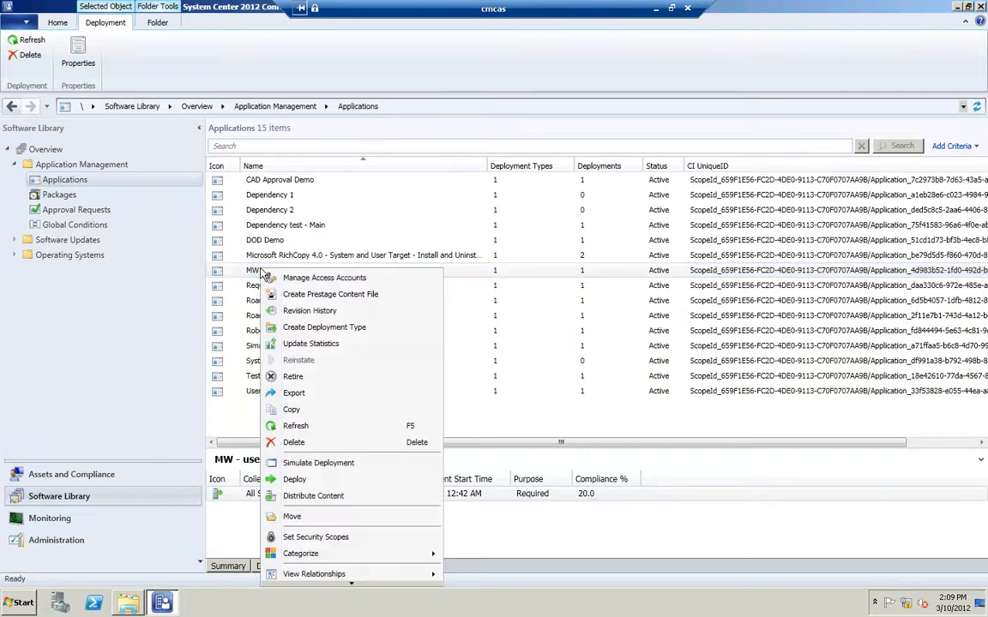
{"action": "left_click", "coordinate": [249, 271]}
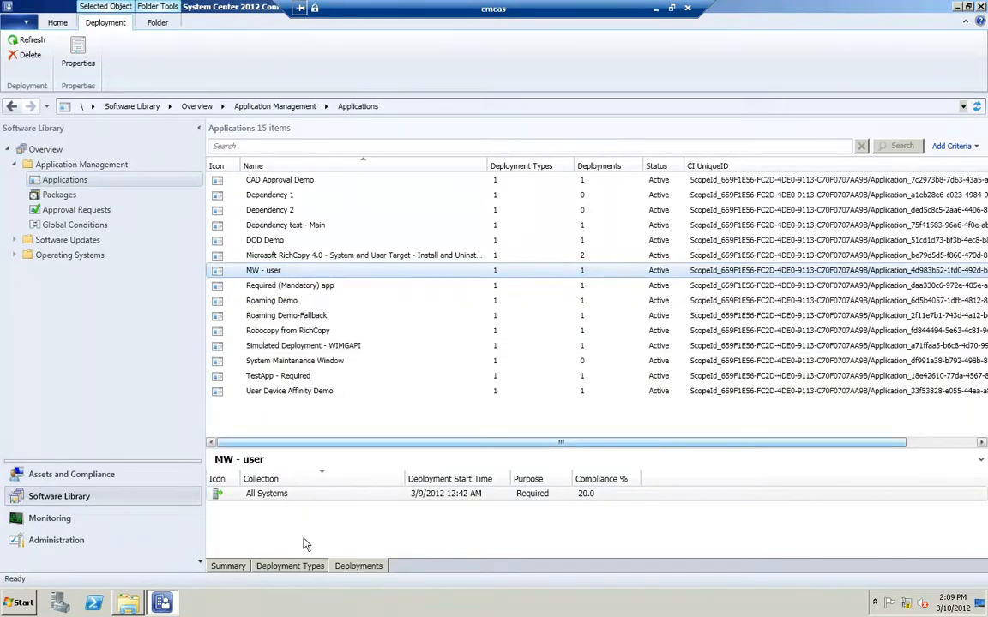
{"action": "left_click", "coordinate": [300, 568]}
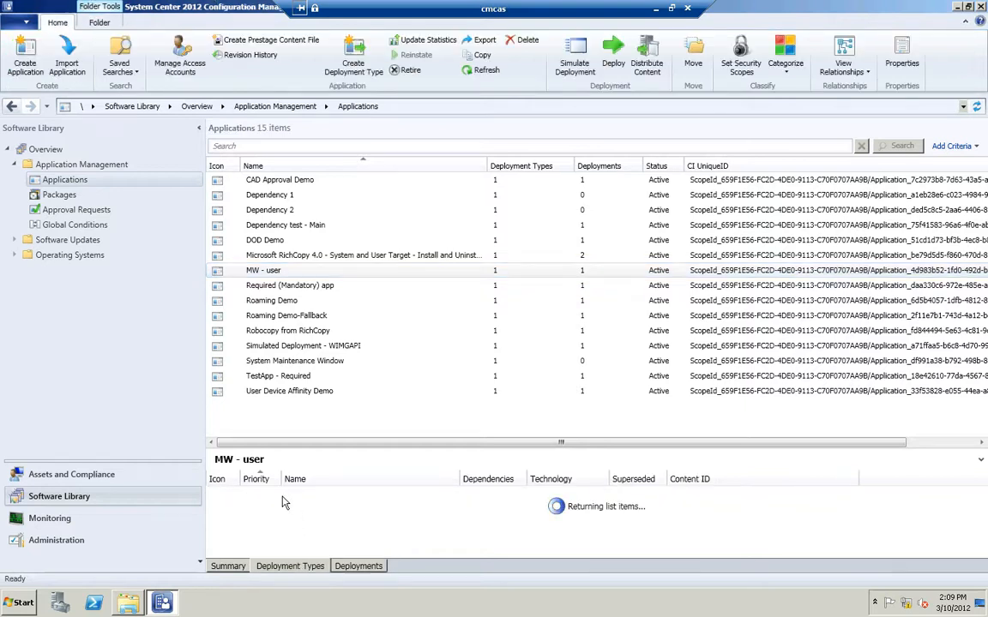
{"action": "right_click", "coordinate": [285, 499]}
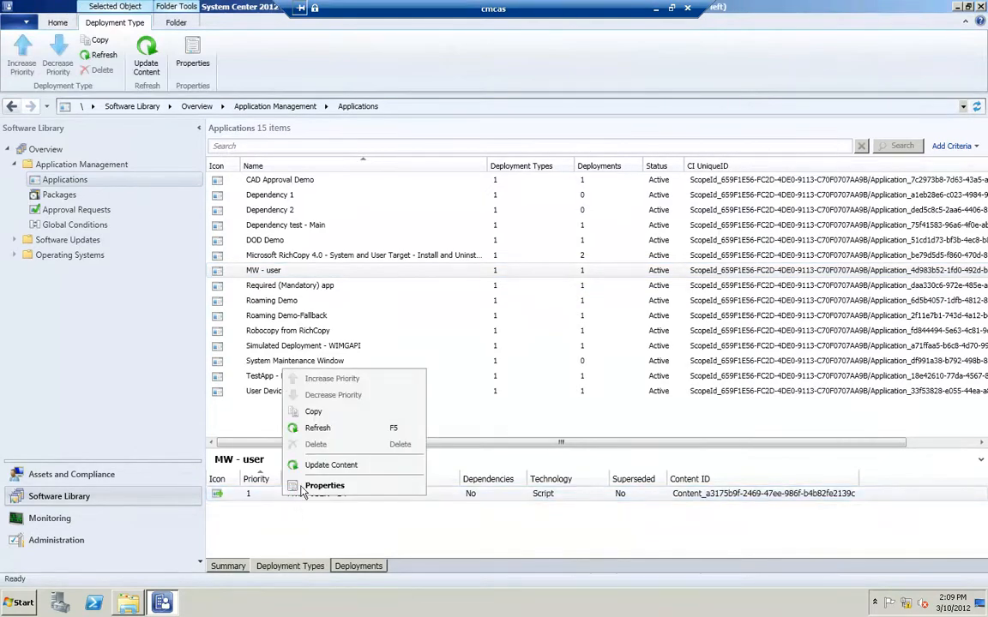
{"action": "left_click", "coordinate": [305, 487]}
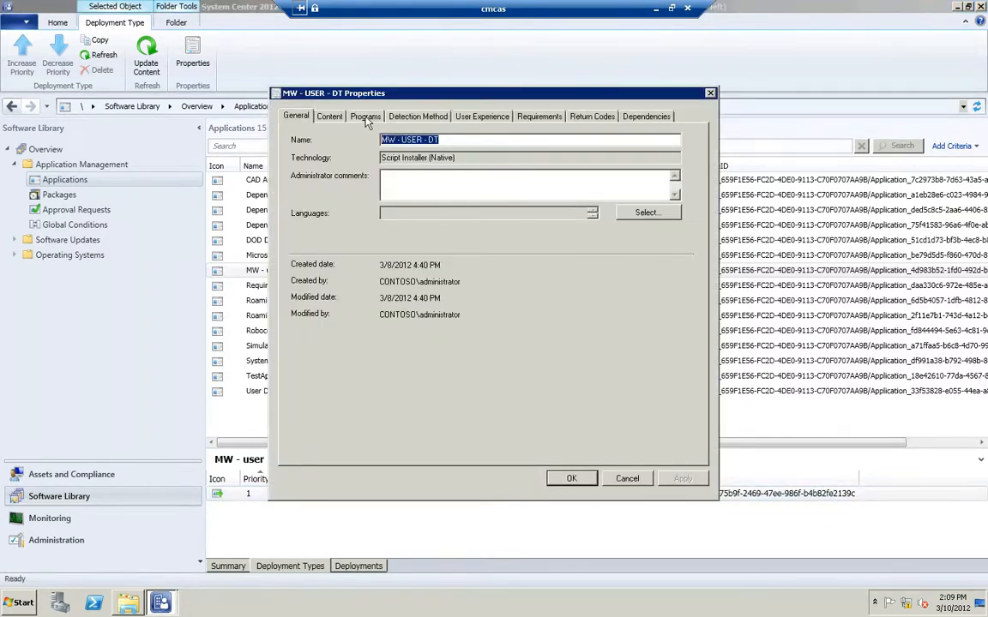
{"action": "left_click", "coordinate": [365, 117]}
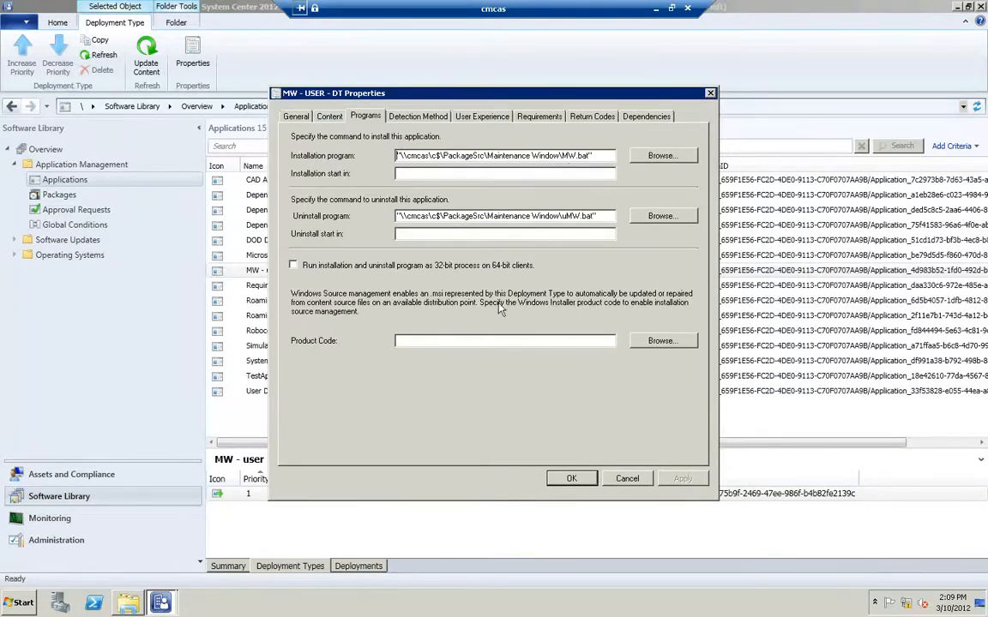
{"action": "left_click", "coordinate": [418, 118]}
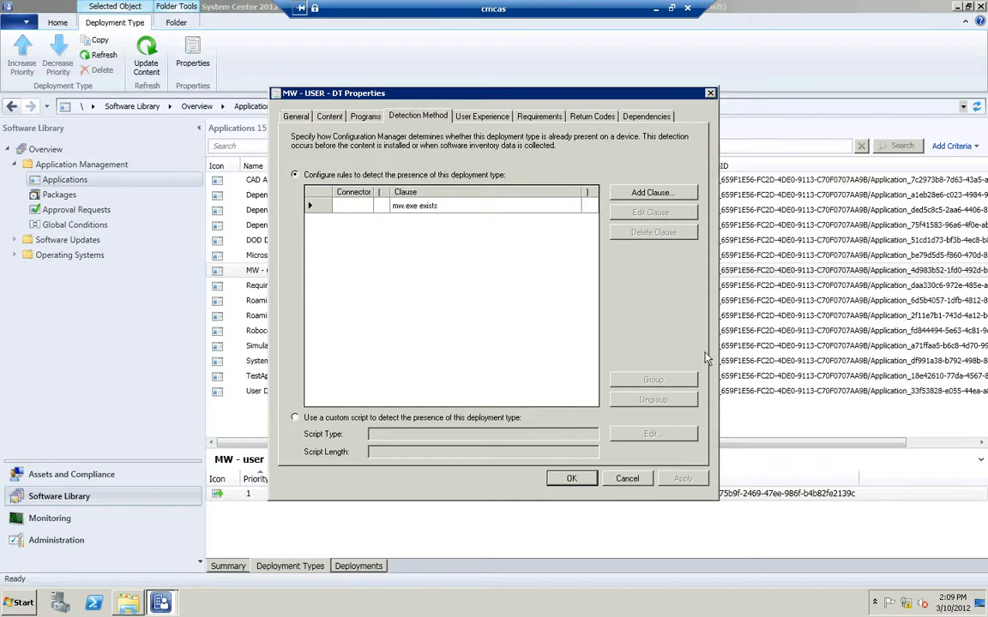
{"action": "left_click", "coordinate": [628, 479]}
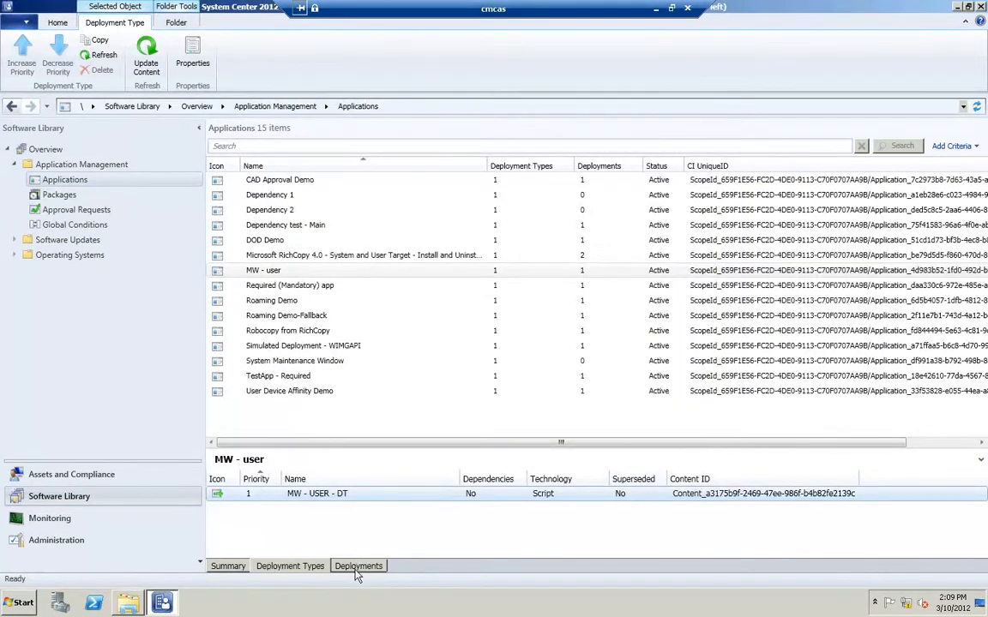
- Review the scheduling settings and time-basis options of the MW - user deployment to All Systems, leaving UTC selected and cancelling the properties
{"action": "left_click", "coordinate": [358, 567]}
{"action": "left_click", "coordinate": [305, 495]}
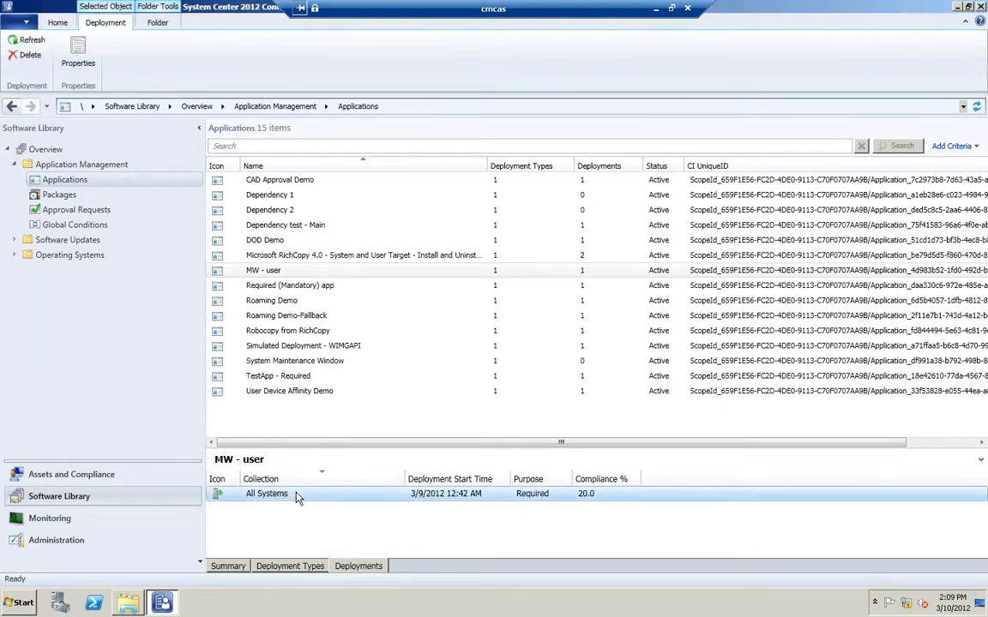
{"action": "right_click", "coordinate": [297, 495]}
{"action": "left_click", "coordinate": [445, 531]}
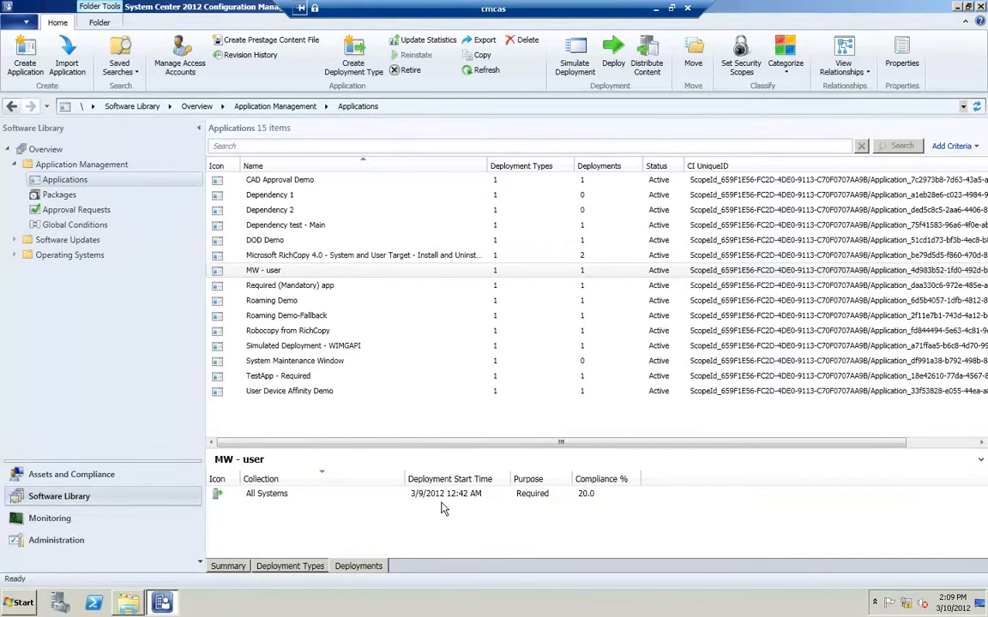
{"action": "right_click", "coordinate": [313, 497]}
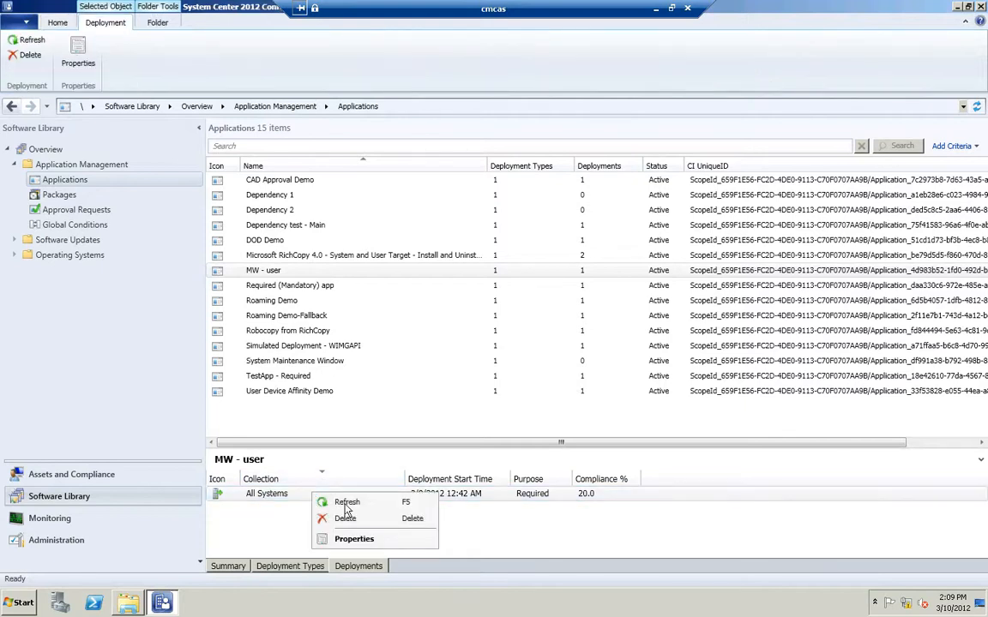
{"action": "left_click", "coordinate": [354, 539]}
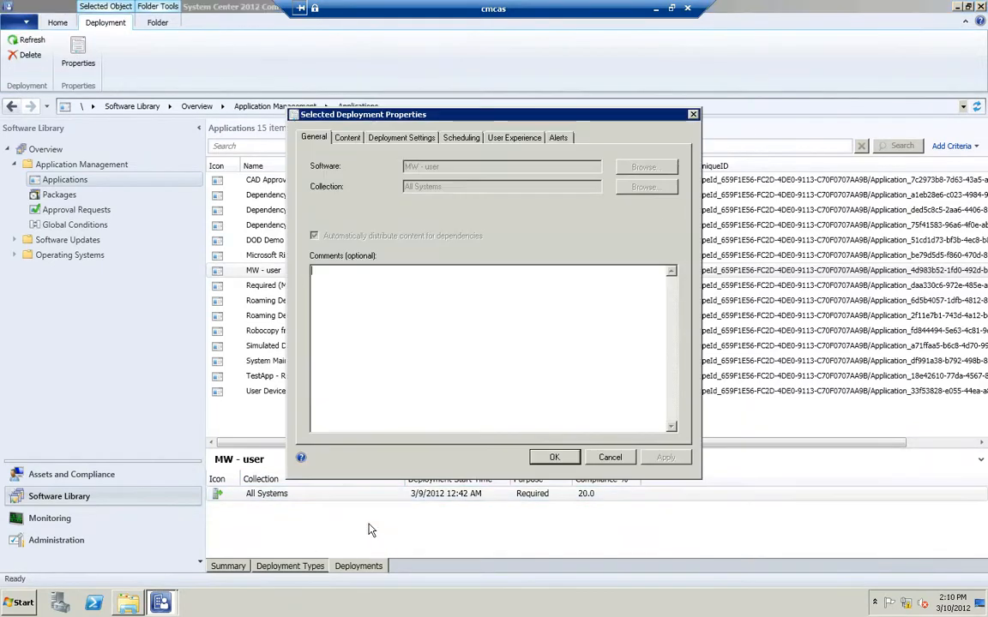
{"action": "left_click", "coordinate": [467, 137]}
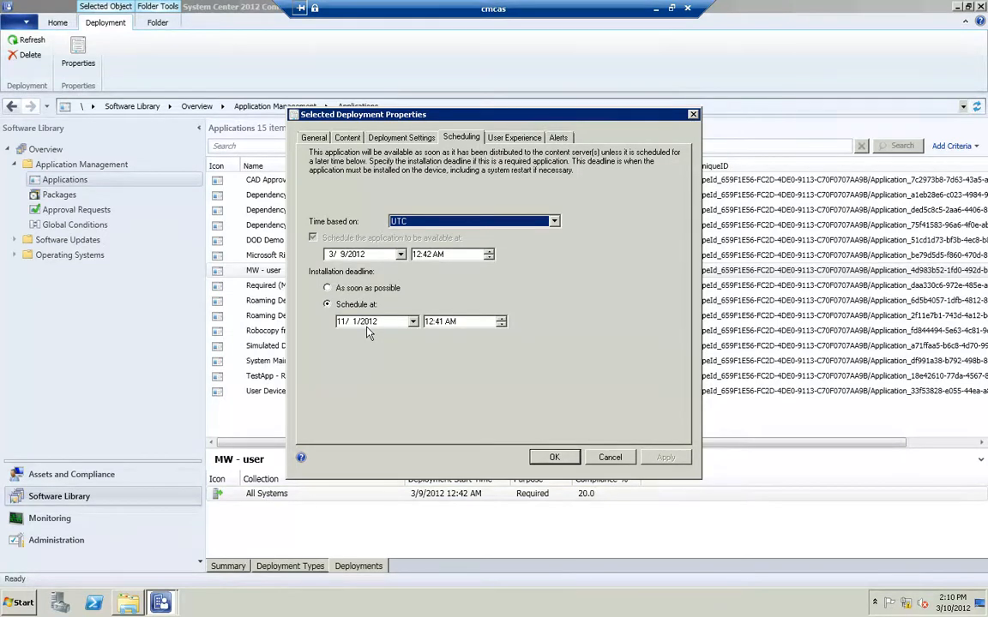
{"action": "left_click", "coordinate": [426, 222]}
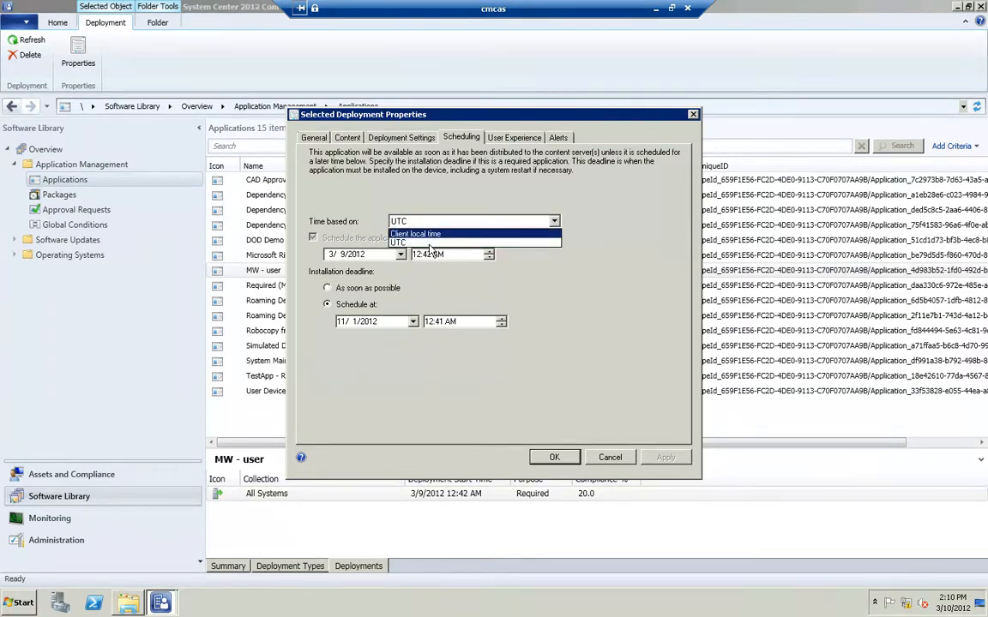
{"action": "left_click", "coordinate": [429, 243]}
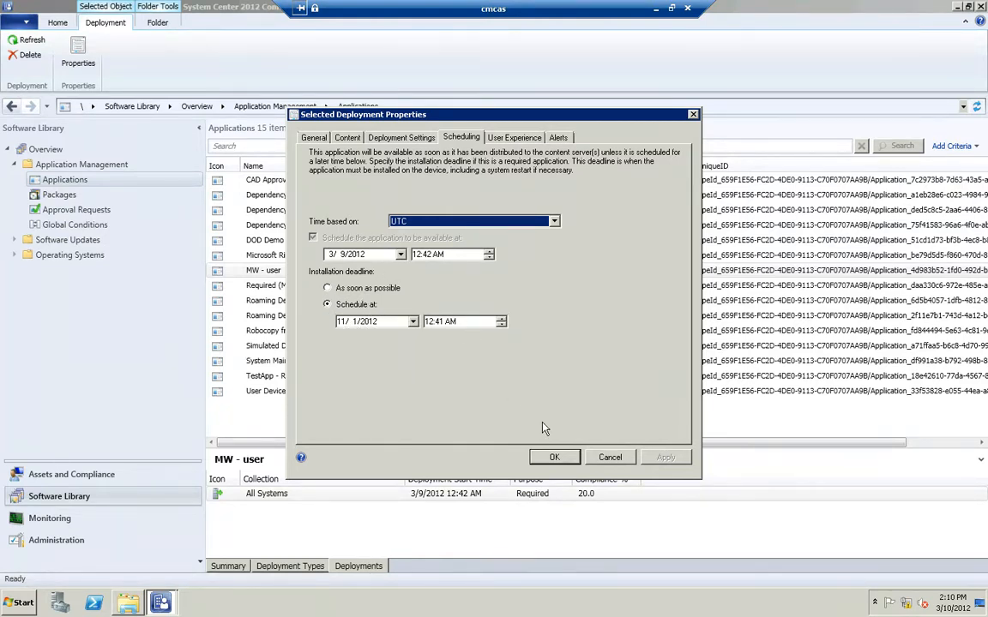
{"action": "left_click", "coordinate": [599, 457]}
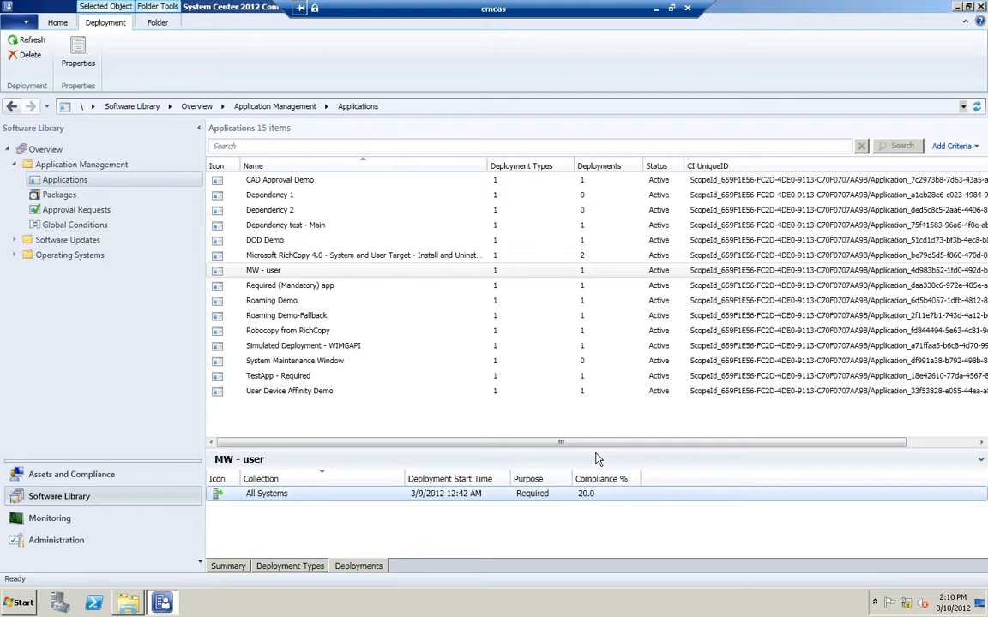
- Switch to the CMCLT1 virtual machine and show the details of MW - user in Software Center
{"action": "left_click", "coordinate": [655, 8]}
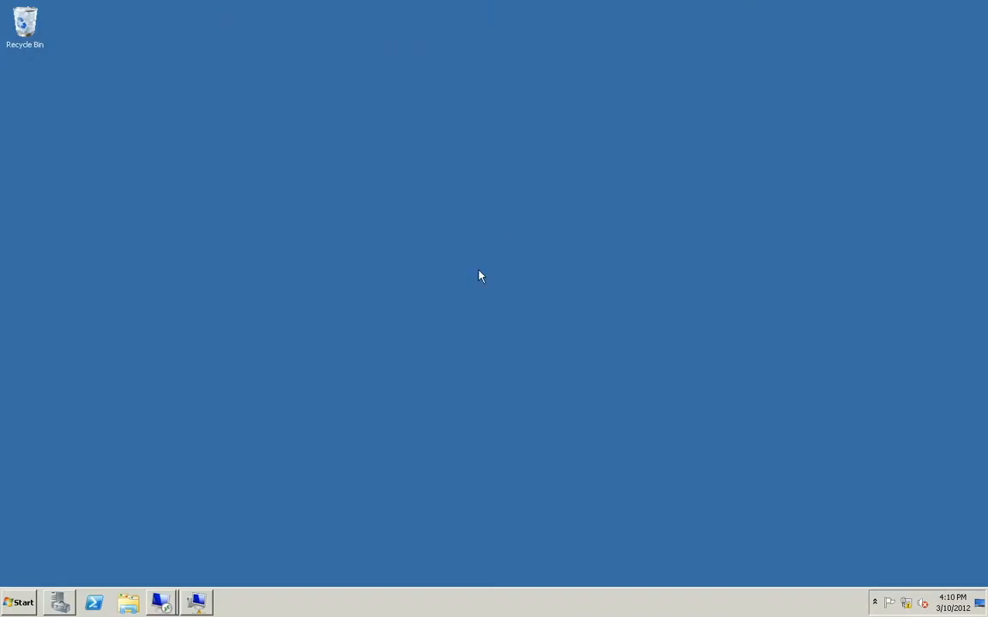
{"action": "left_click", "coordinate": [195, 603]}
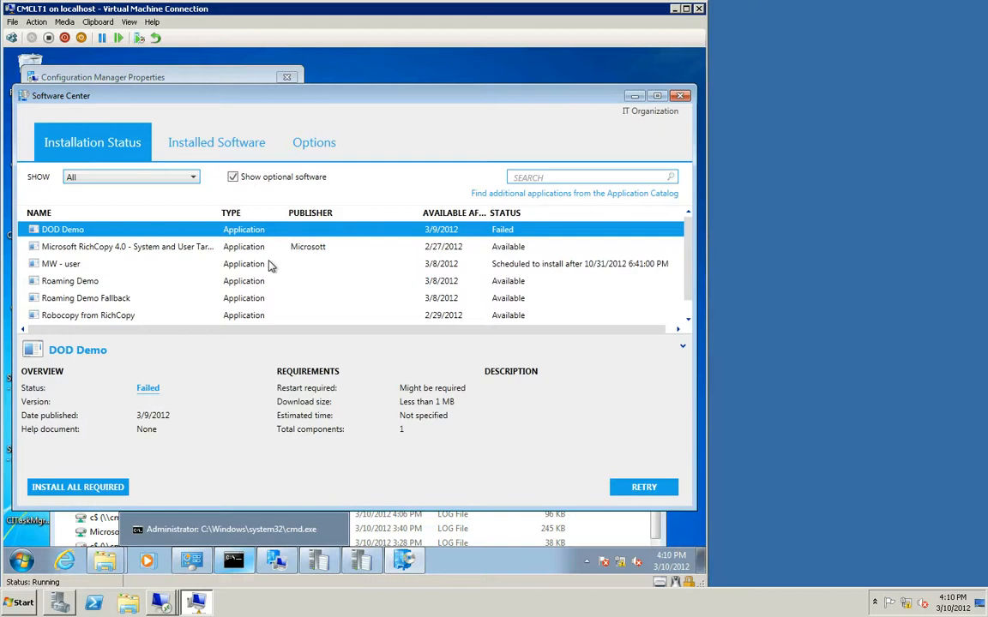
{"action": "left_click", "coordinate": [69, 264]}
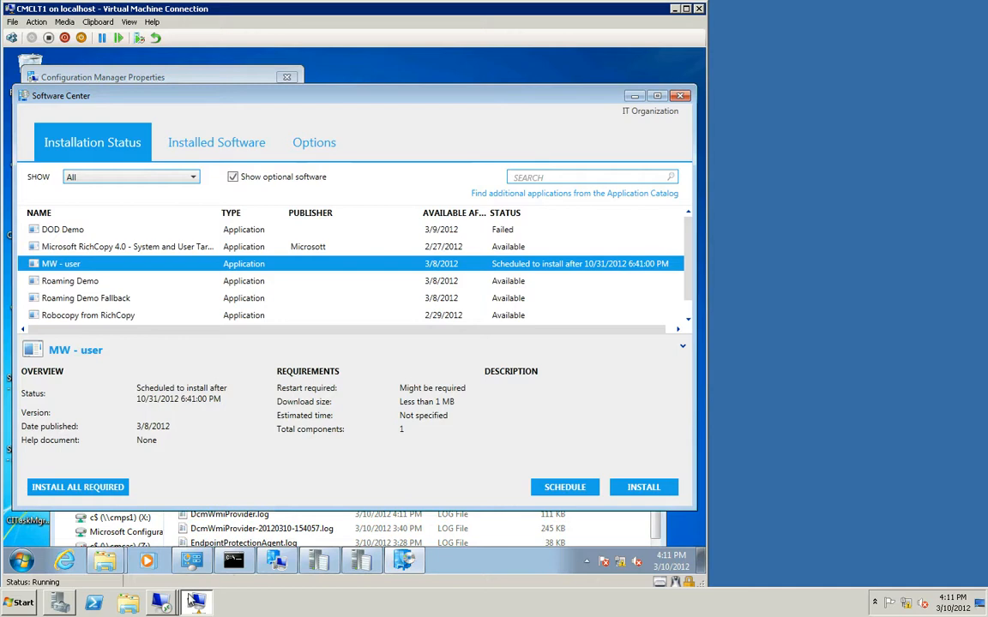
- Return to the cmcas remote session and review the user notification options of the MW - user deployment to All Systems, cancelling without changes
{"action": "left_click", "coordinate": [163, 608]}
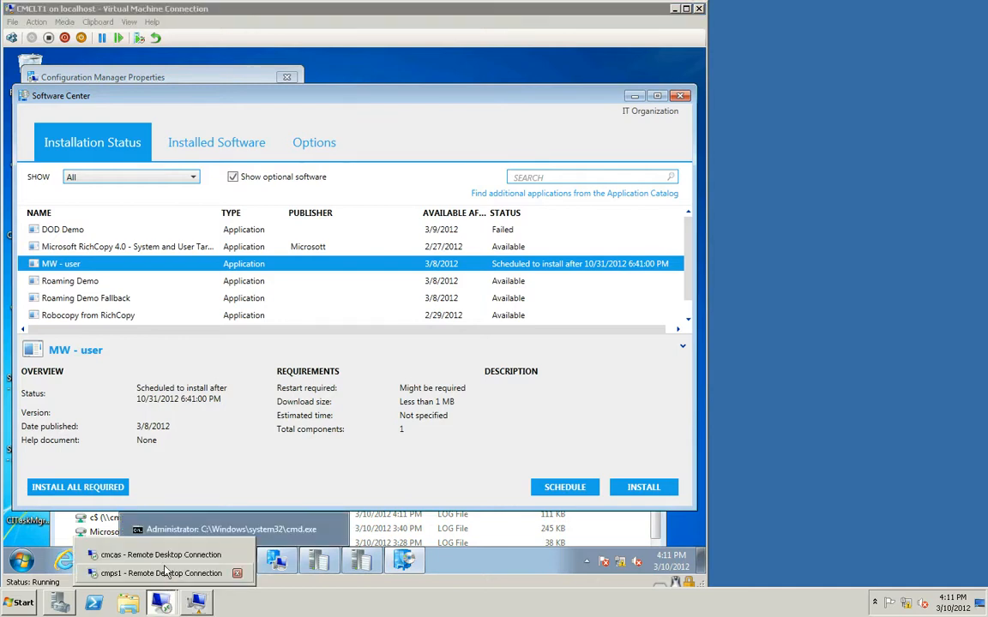
{"action": "left_click", "coordinate": [166, 556]}
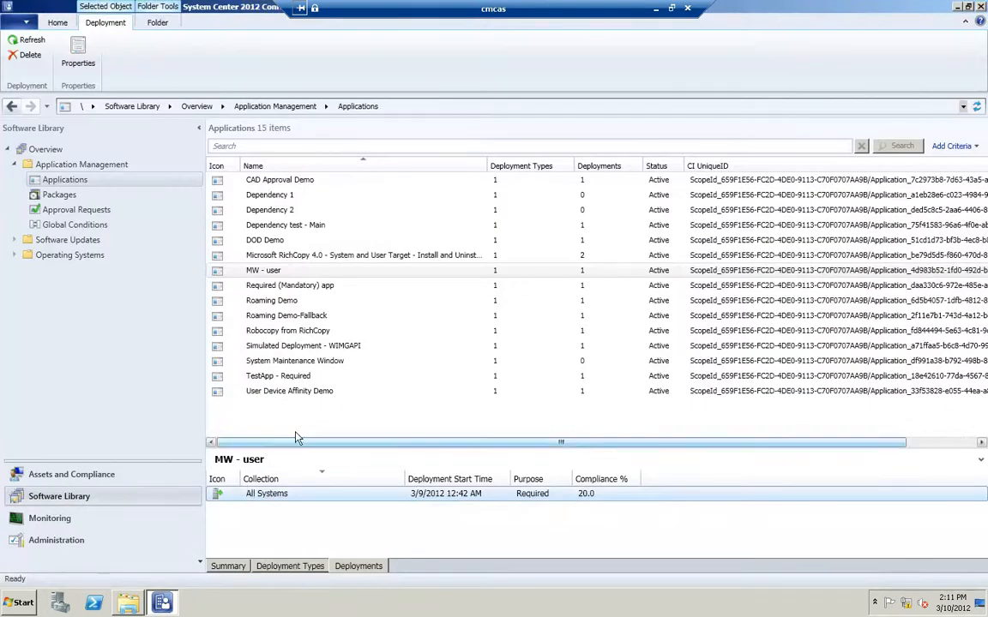
{"action": "right_click", "coordinate": [312, 496]}
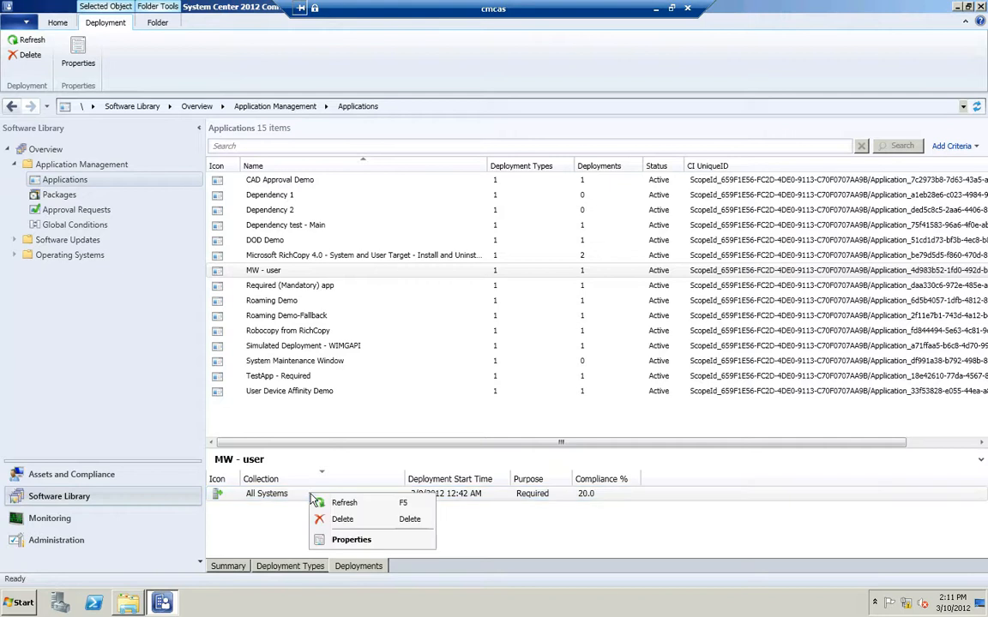
{"action": "left_click", "coordinate": [343, 540]}
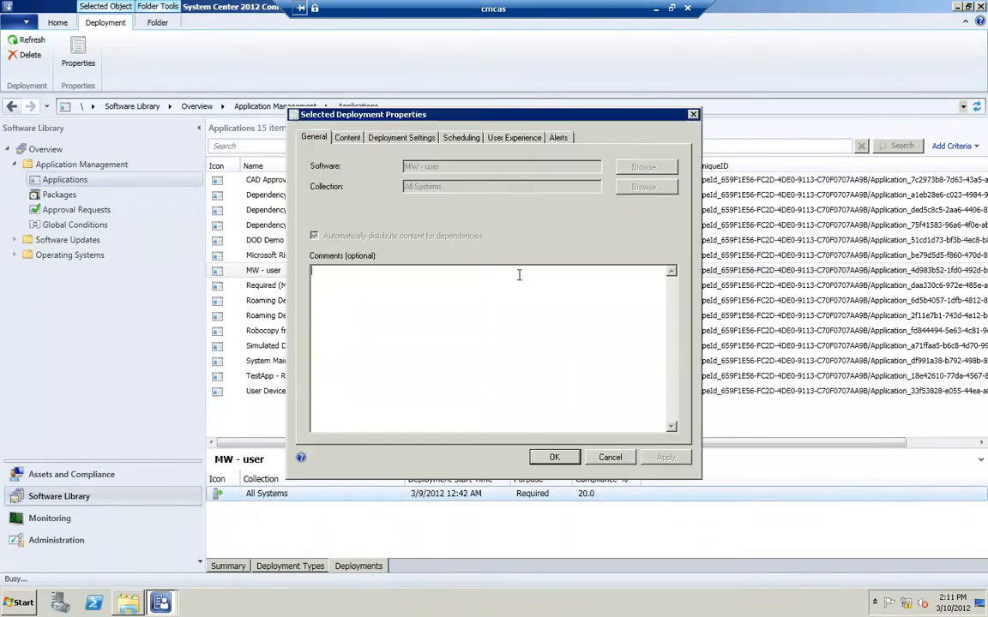
{"action": "left_click", "coordinate": [512, 138]}
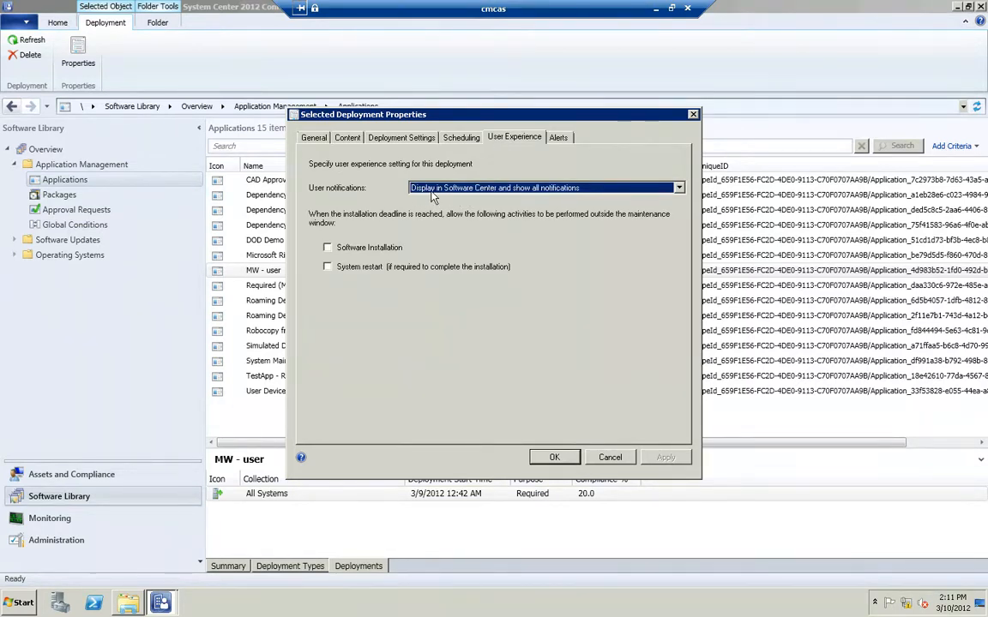
{"action": "left_click", "coordinate": [496, 190]}
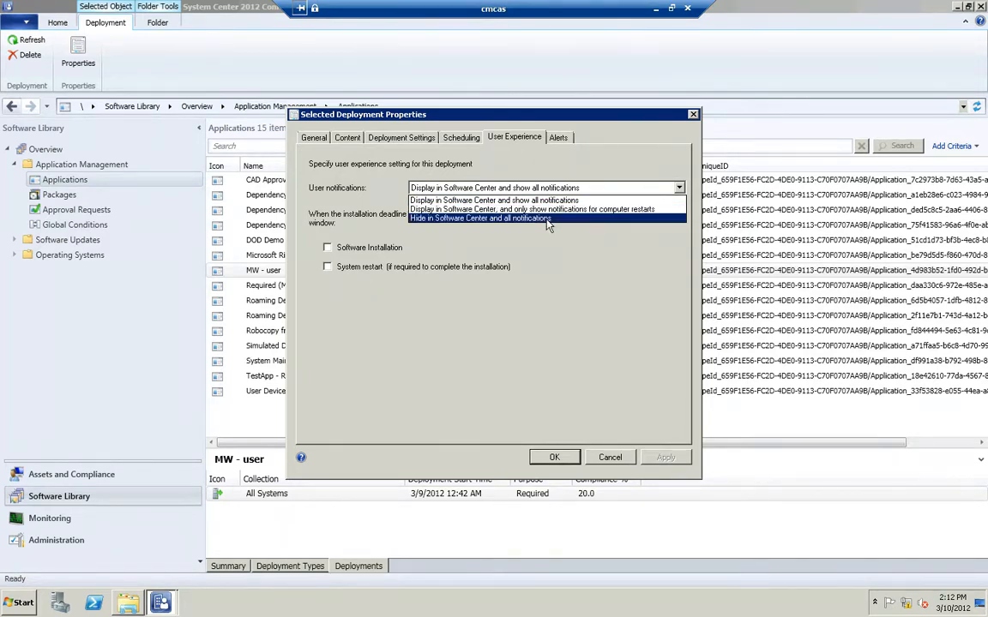
{"action": "left_click", "coordinate": [610, 461]}
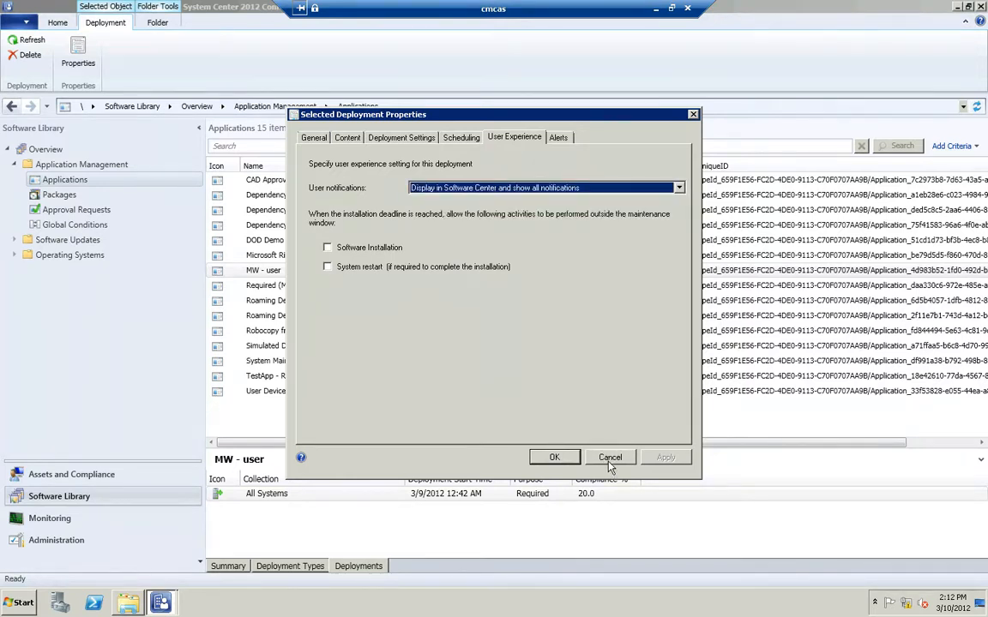
{"action": "left_click", "coordinate": [607, 459]}
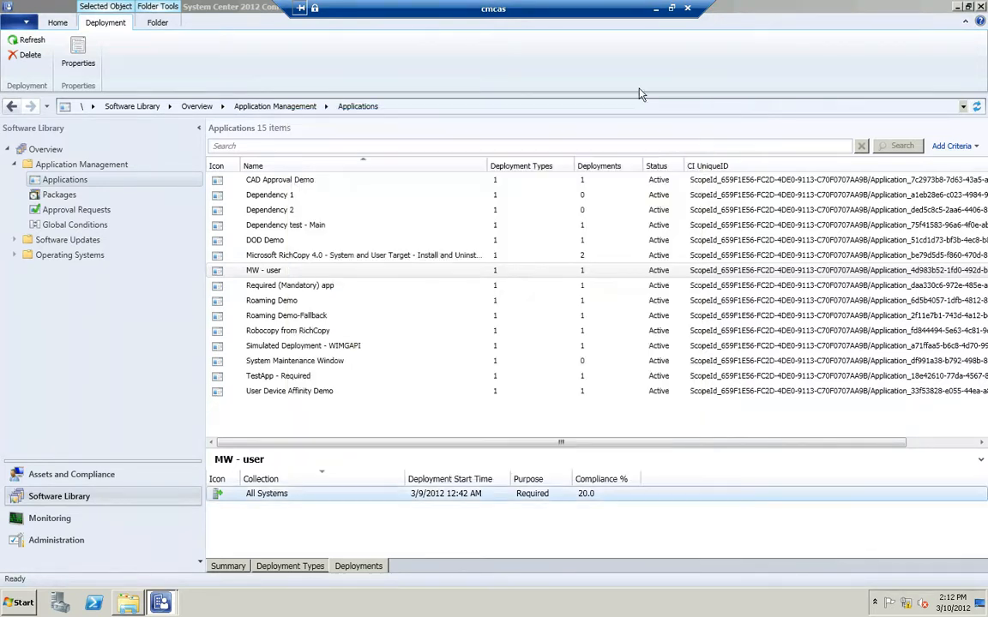
- Back on the CMCLT1 client, review the required-software notification and the MW - user installation scheduling options, dismissing both without changes
{"action": "left_click", "coordinate": [655, 8]}
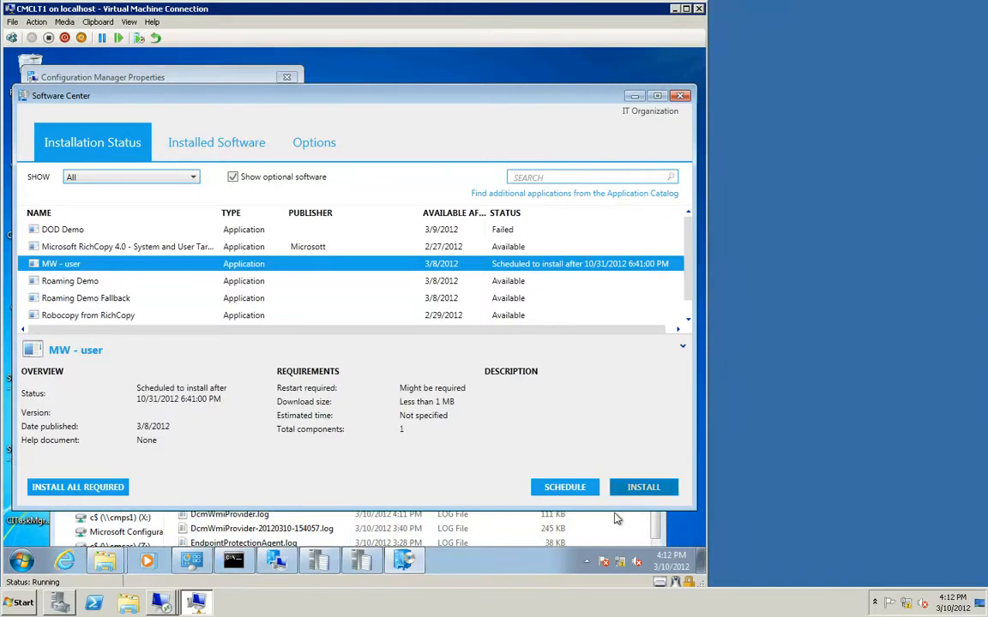
{"action": "left_click", "coordinate": [586, 562]}
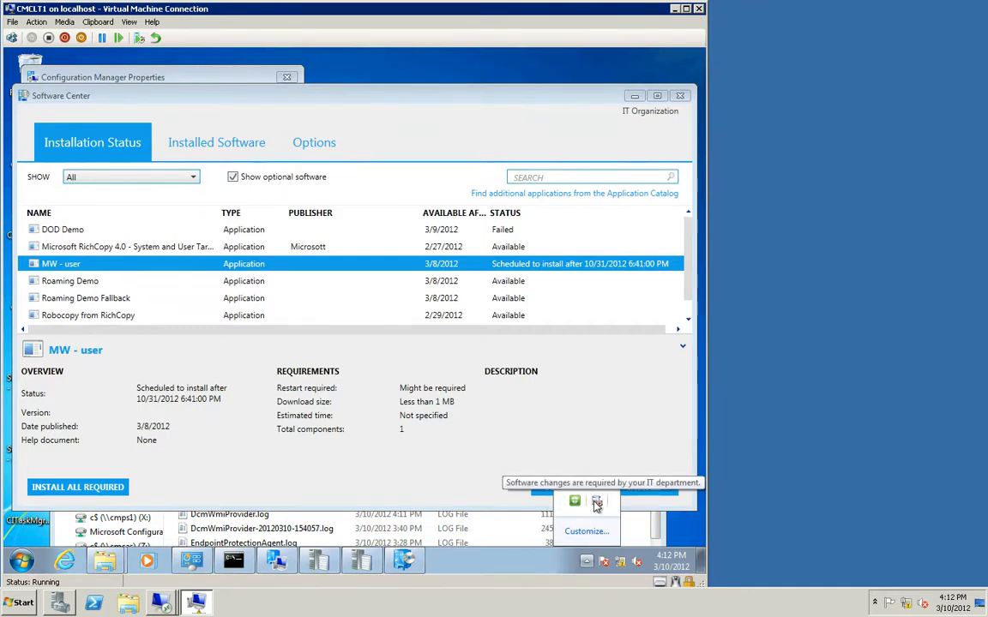
{"action": "right_click", "coordinate": [596, 504]}
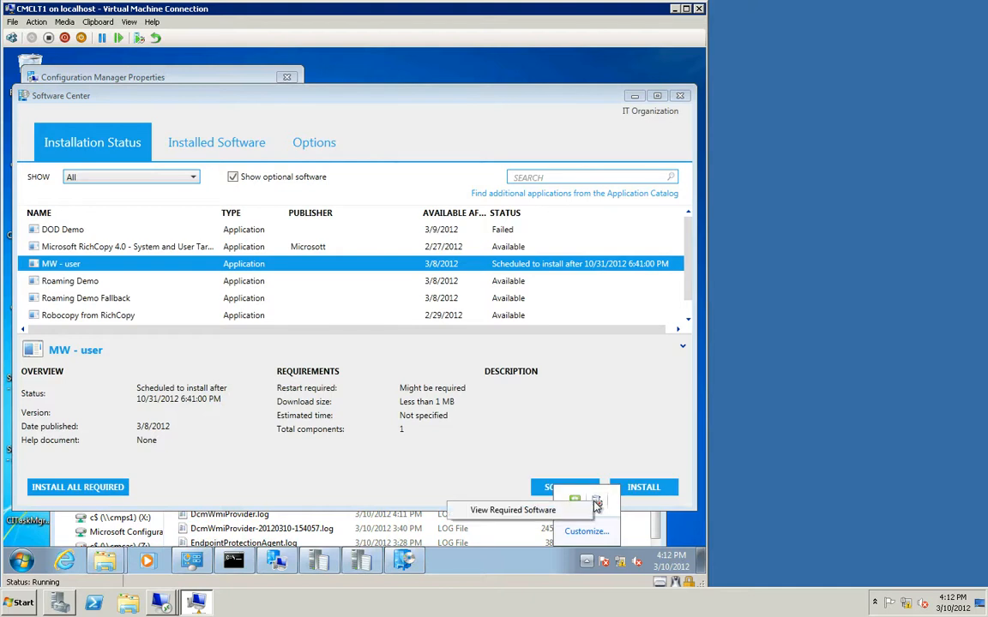
{"action": "left_click", "coordinate": [597, 506]}
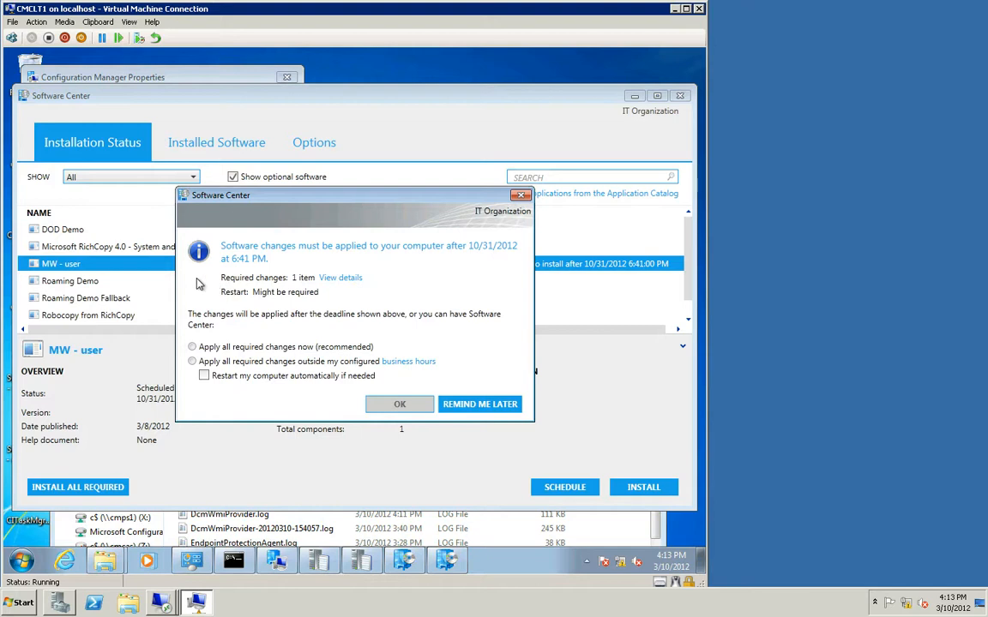
{"action": "left_click", "coordinate": [522, 199]}
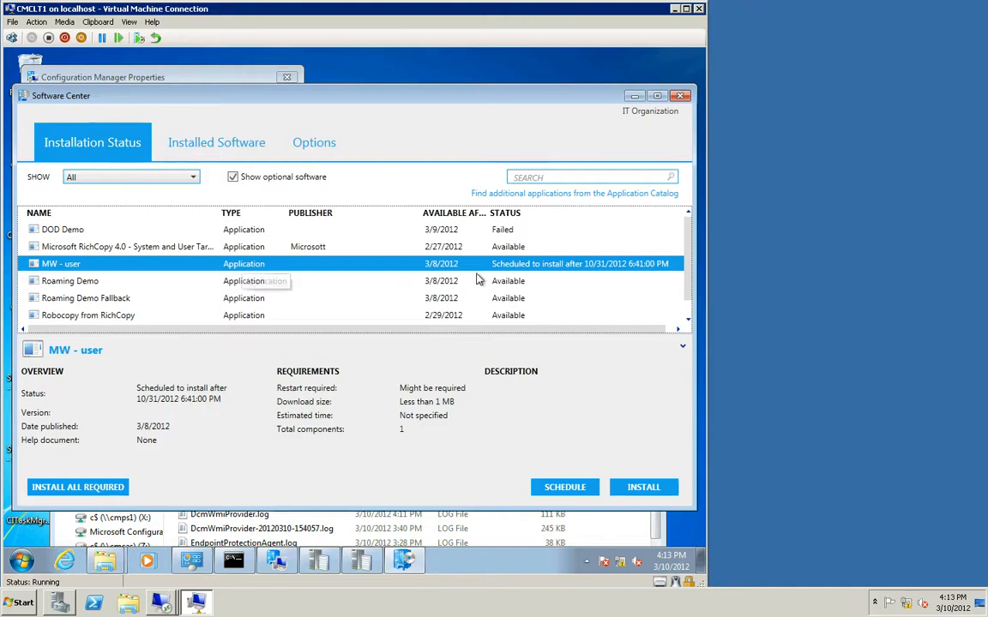
{"action": "left_click", "coordinate": [563, 488]}
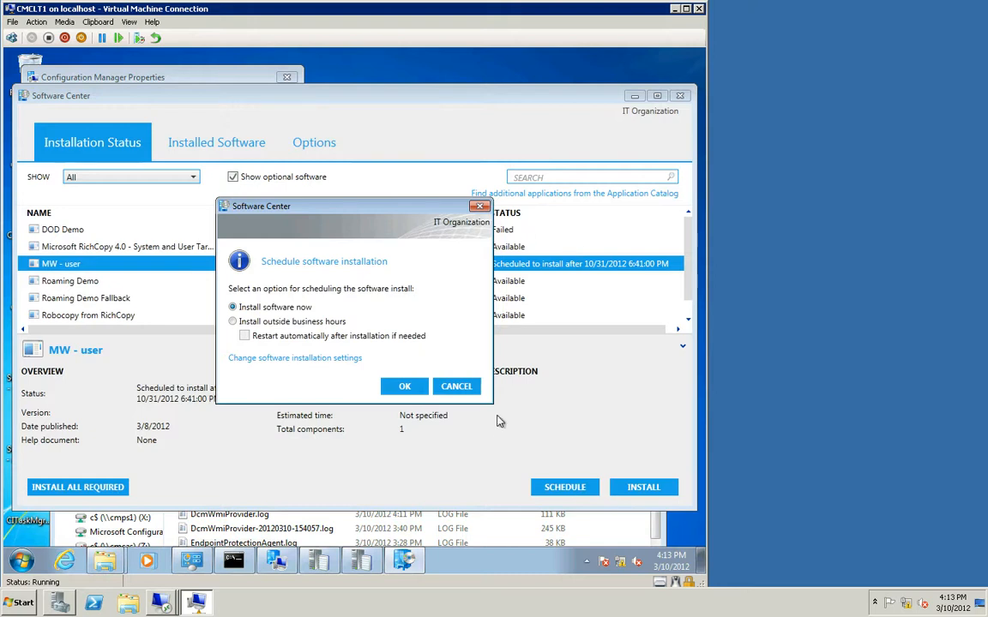
{"action": "left_click", "coordinate": [455, 387]}
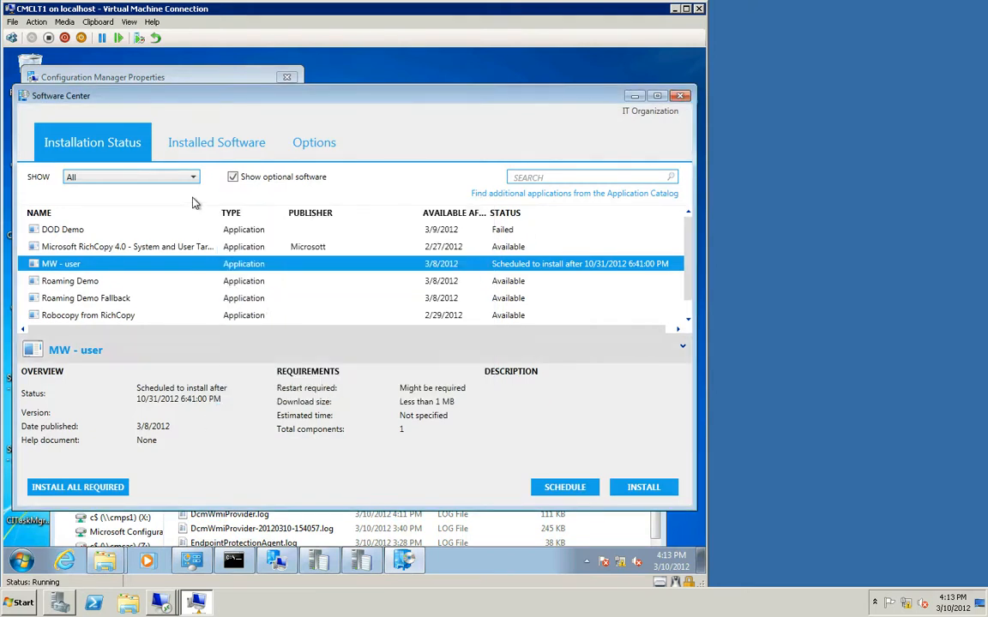
- Review the work information and computer maintenance settings in the Software Center options
{"action": "left_click", "coordinate": [329, 149]}
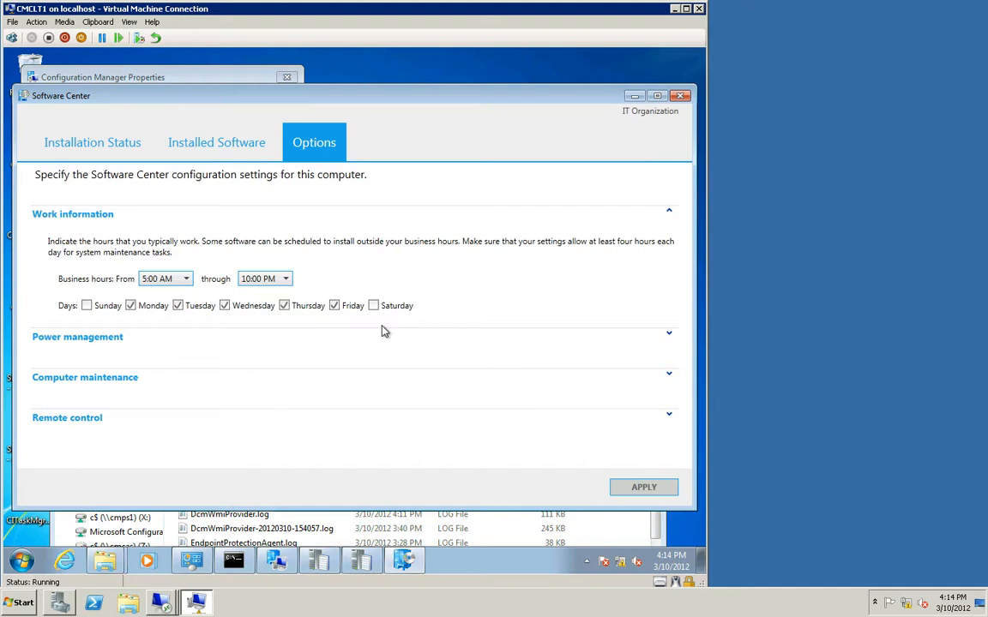
{"action": "left_click", "coordinate": [672, 378]}
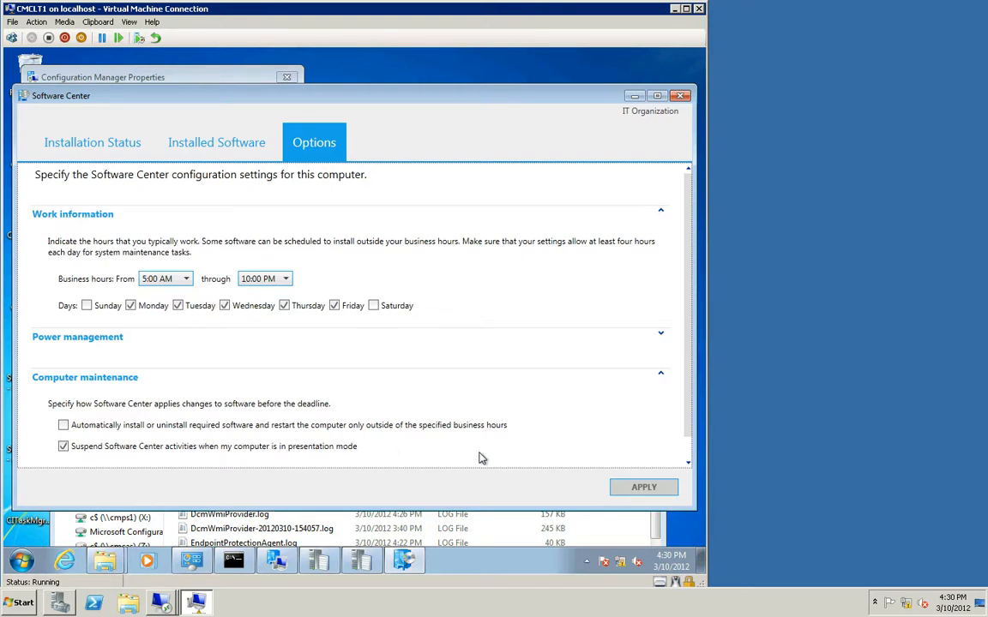
{"action": "mouse_move", "coordinate": [481, 436]}
- Review the immediate, outside-business-hours and automatic restart scheduling options for the MW - user installation, cancelling the dialog
{"action": "left_click", "coordinate": [101, 144]}
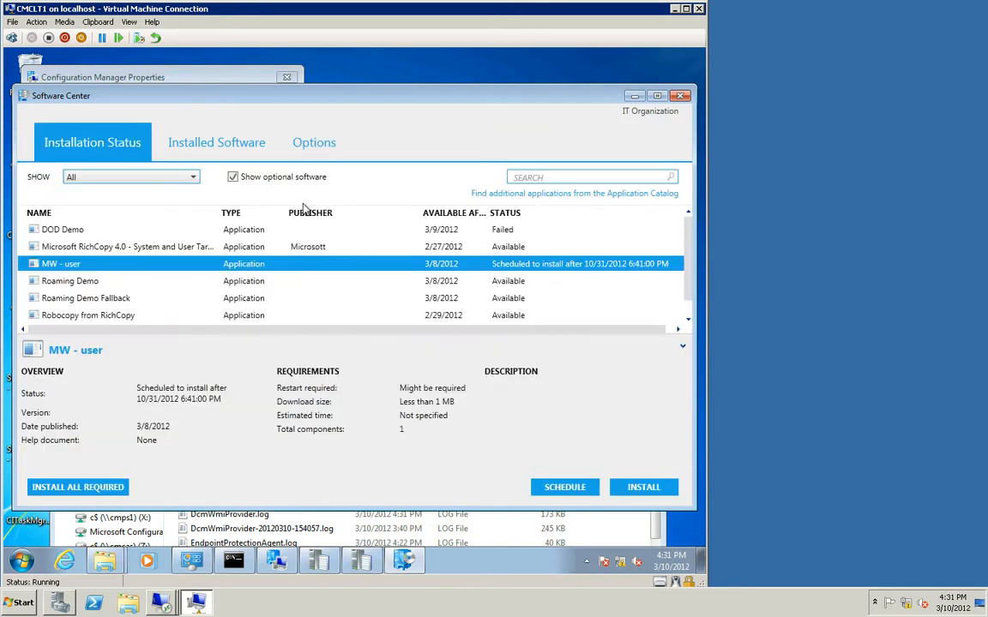
{"action": "left_click", "coordinate": [562, 487]}
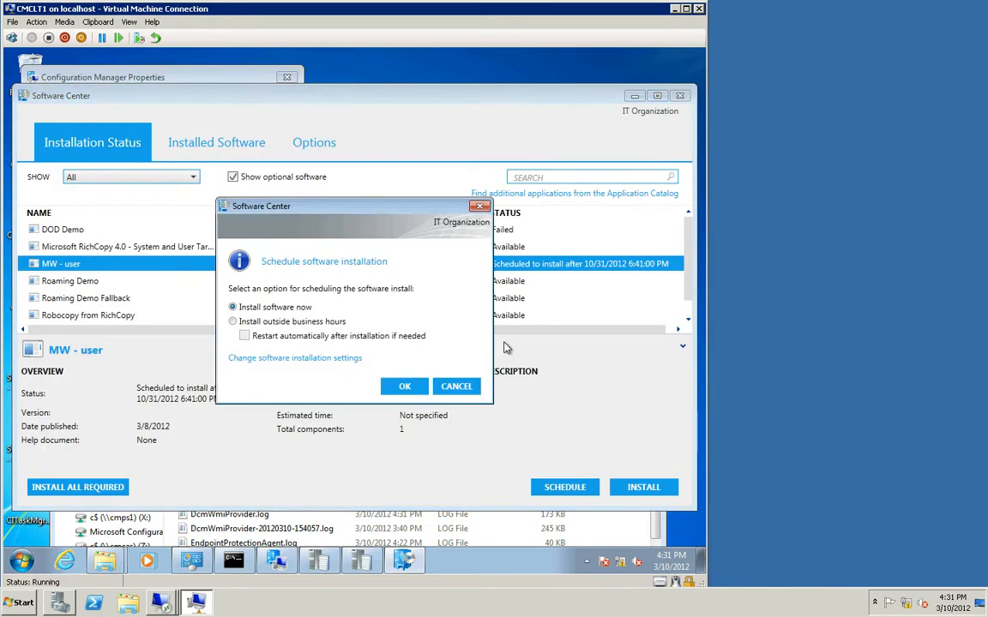
{"action": "left_click", "coordinate": [233, 324]}
{"action": "left_click", "coordinate": [245, 337]}
{"action": "left_click", "coordinate": [233, 307]}
{"action": "left_click", "coordinate": [470, 388]}
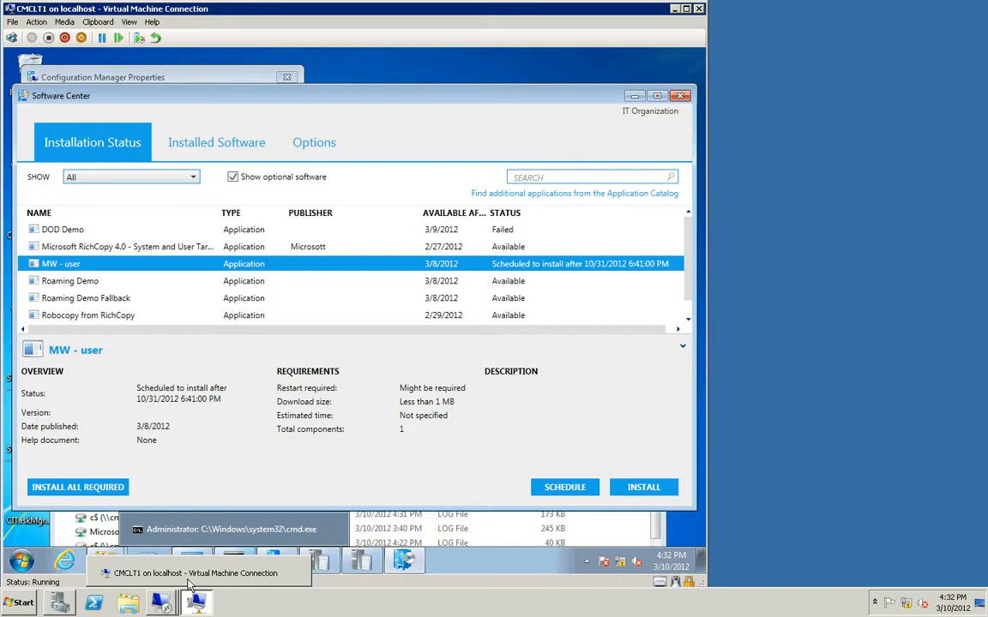
- Switch to the cmcas remote session and show the summary of the System Maintenance Window application
{"action": "mouse_move", "coordinate": [163, 602]}
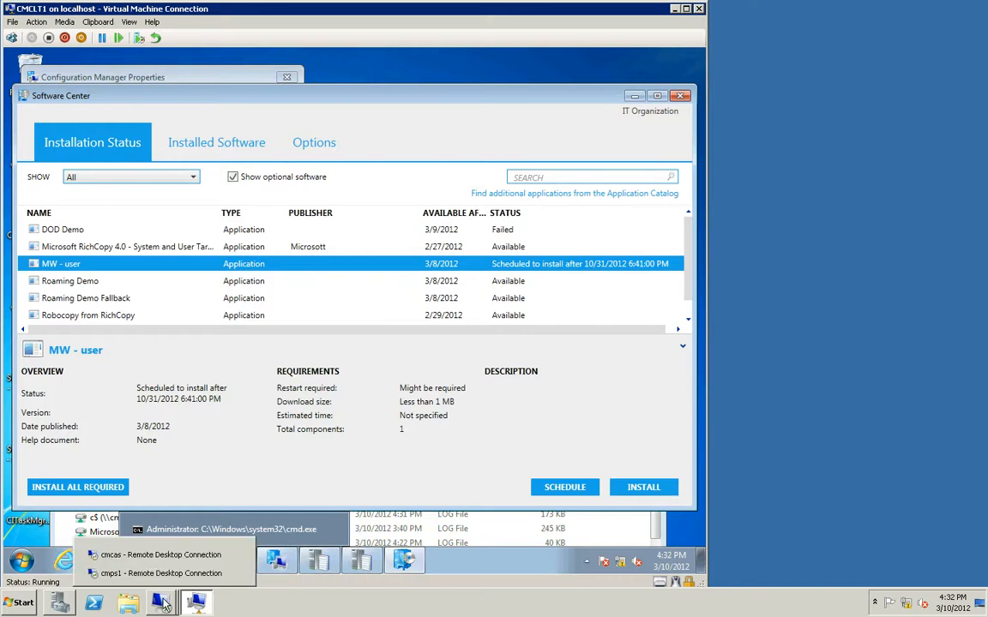
{"action": "left_click", "coordinate": [155, 556]}
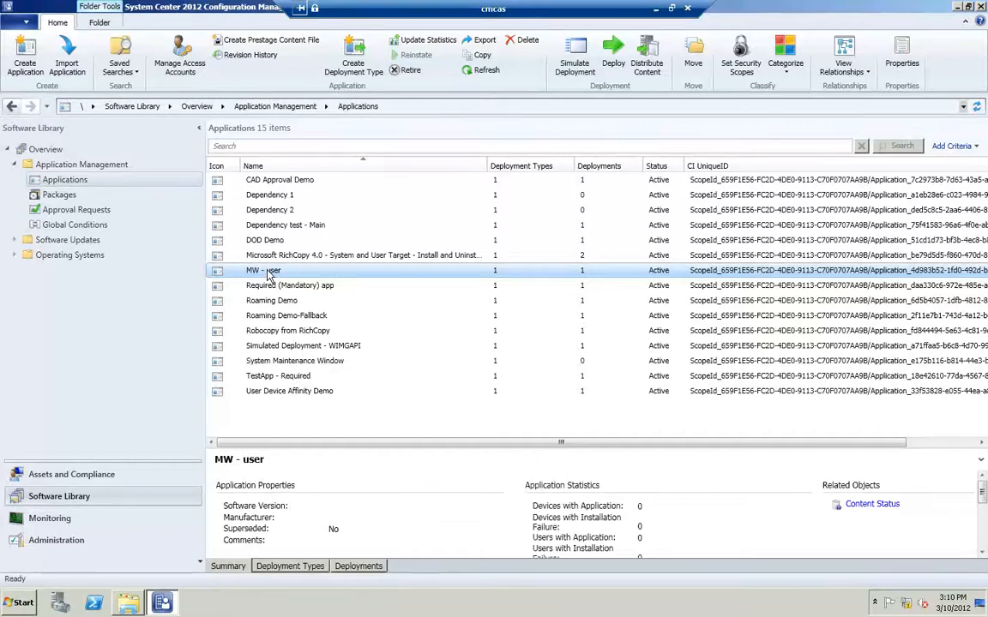
{"action": "left_click", "coordinate": [277, 364]}
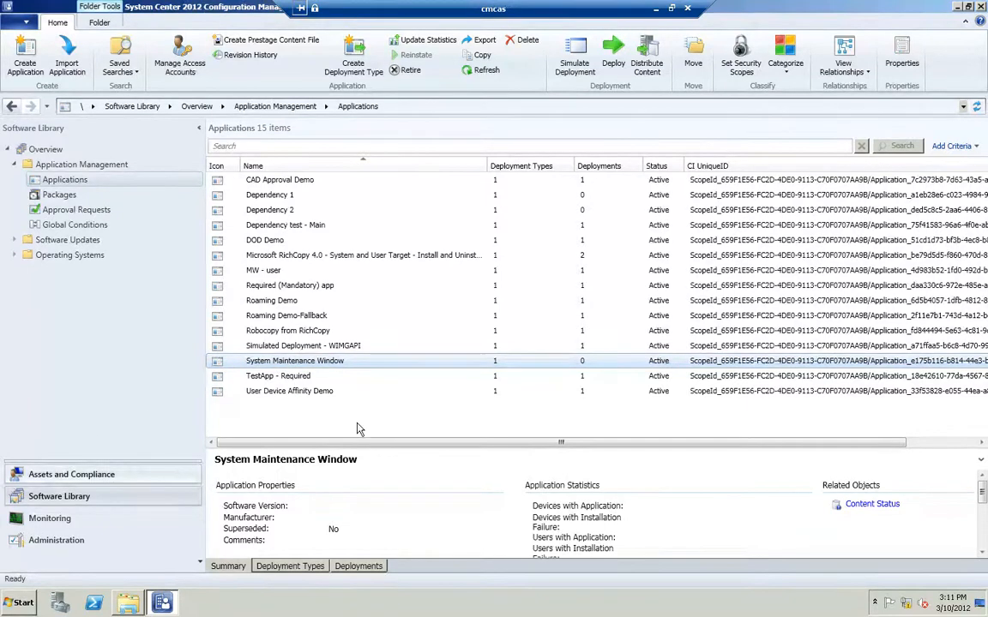
- Show the members of MW collection among the device collections in Assets and Compliance
{"action": "left_click", "coordinate": [86, 474]}
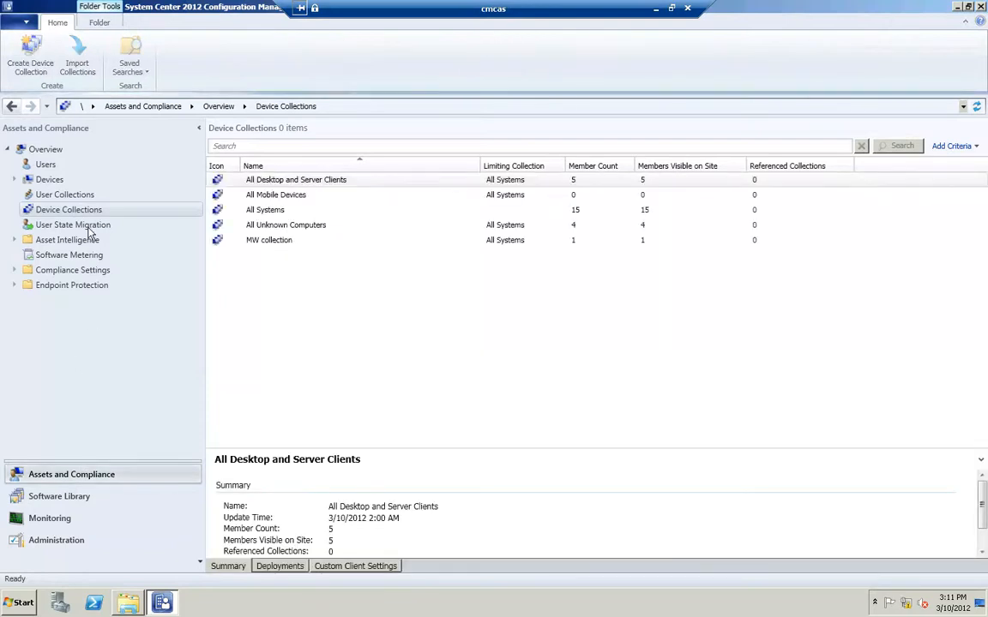
{"action": "left_click", "coordinate": [285, 246]}
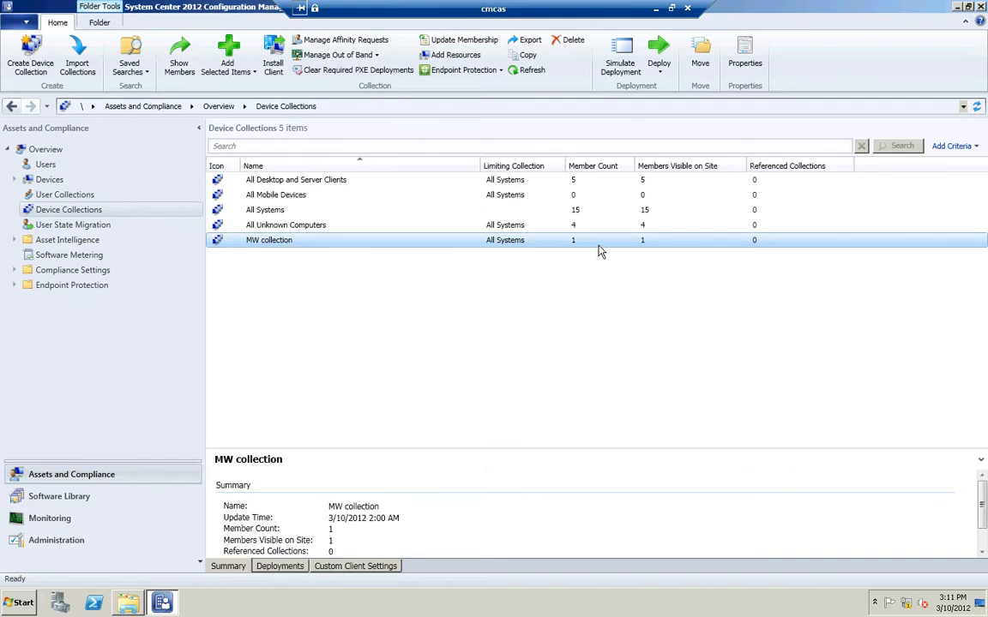
{"action": "right_click", "coordinate": [290, 248]}
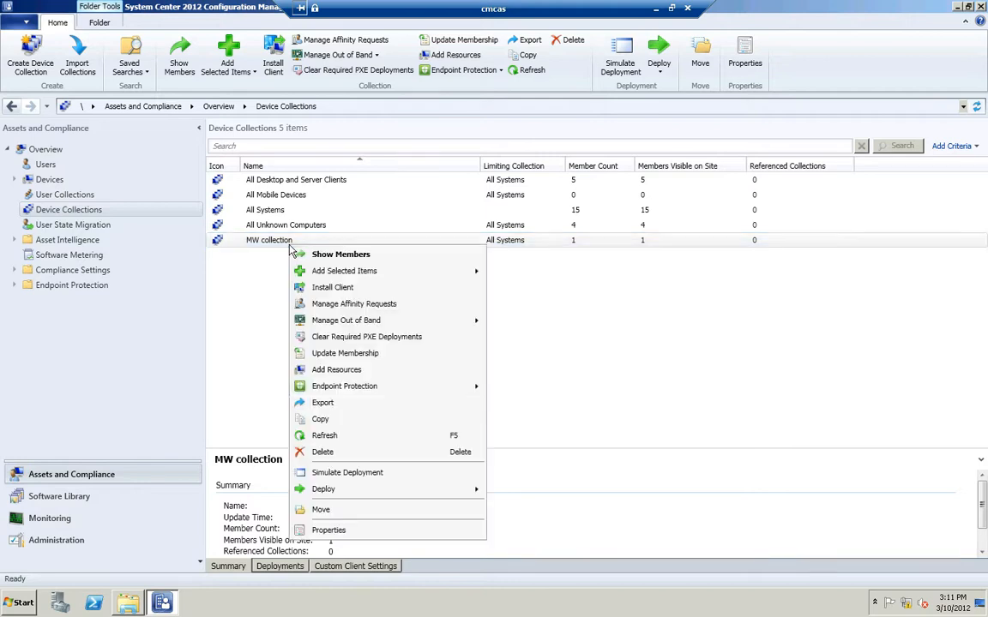
{"action": "left_click", "coordinate": [321, 258]}
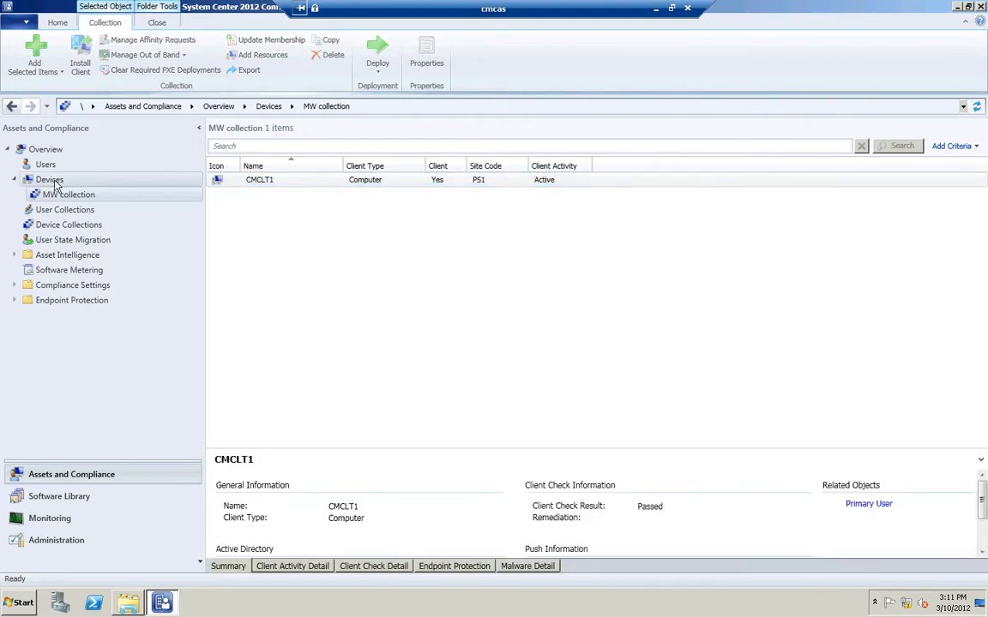
- Review the schedule of the "Window in the future test" maintenance window in the MW collection properties and close both dialogs
{"action": "left_click", "coordinate": [69, 227]}
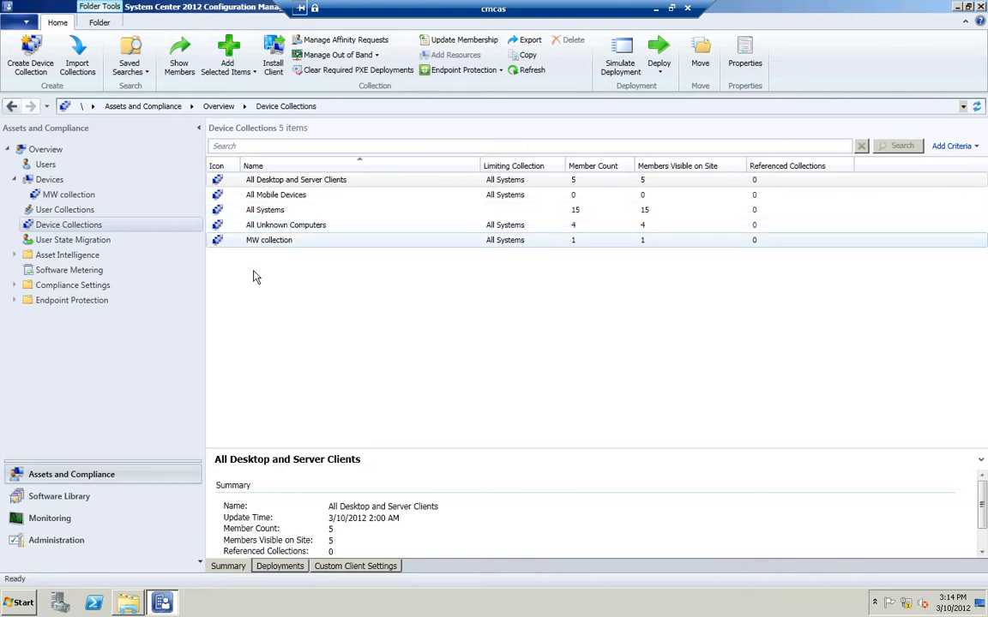
{"action": "left_click", "coordinate": [279, 248]}
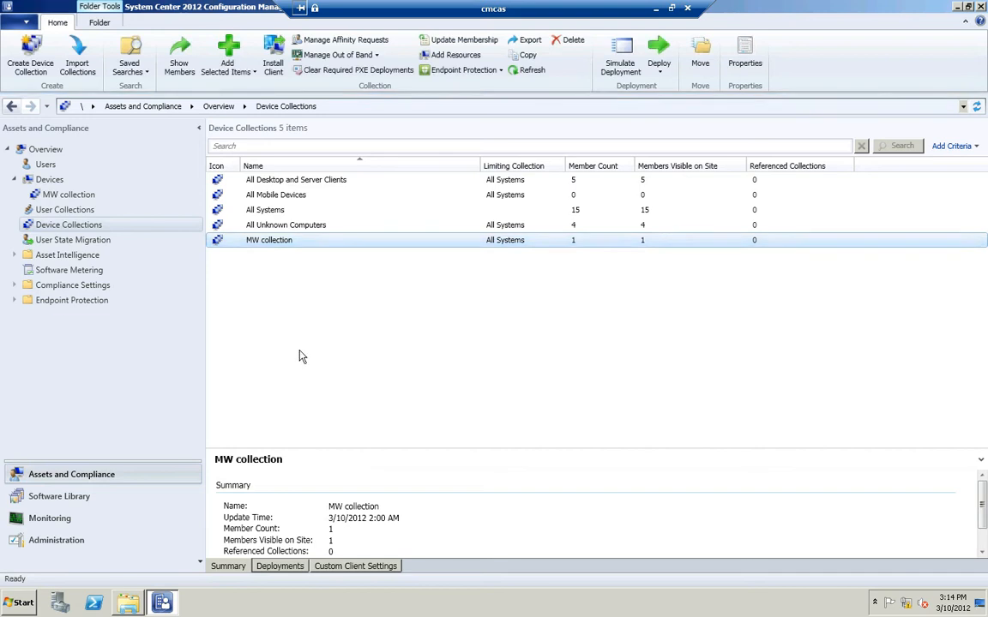
{"action": "right_click", "coordinate": [290, 243]}
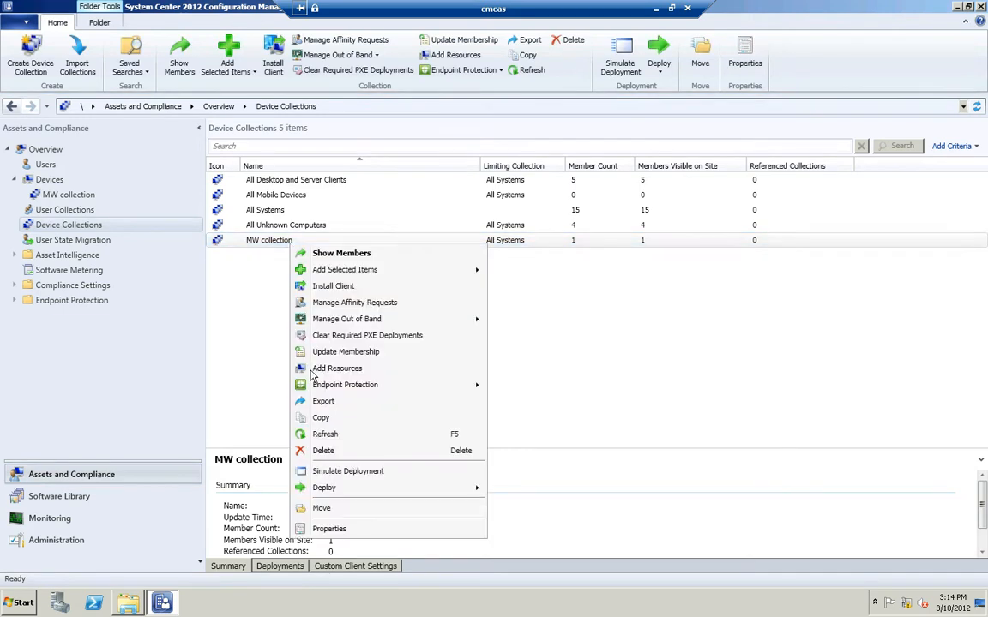
{"action": "left_click", "coordinate": [332, 529]}
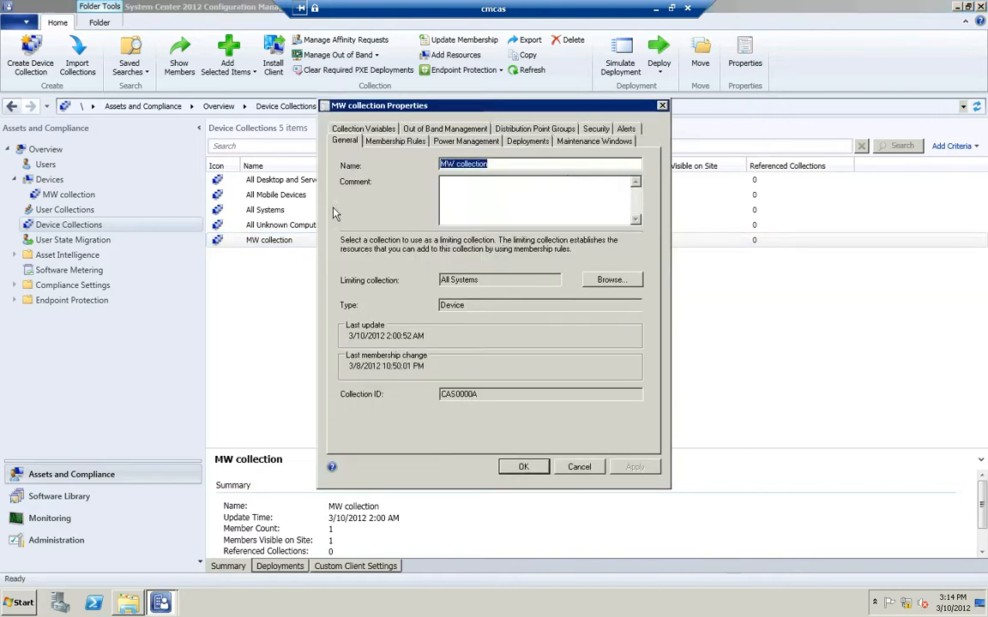
{"action": "left_click", "coordinate": [594, 141]}
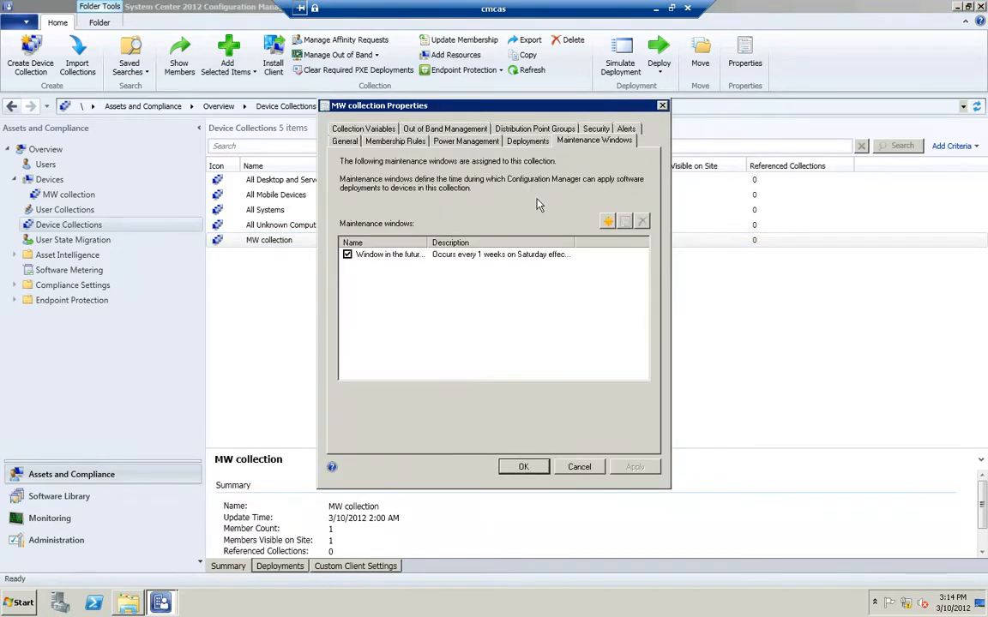
{"action": "left_click", "coordinate": [408, 255]}
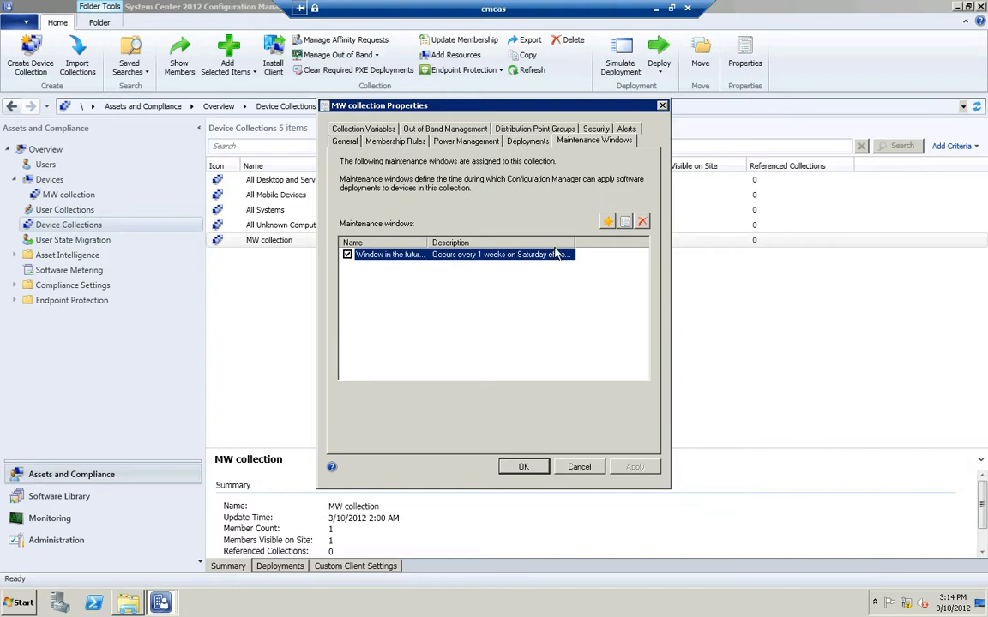
{"action": "left_click", "coordinate": [625, 223]}
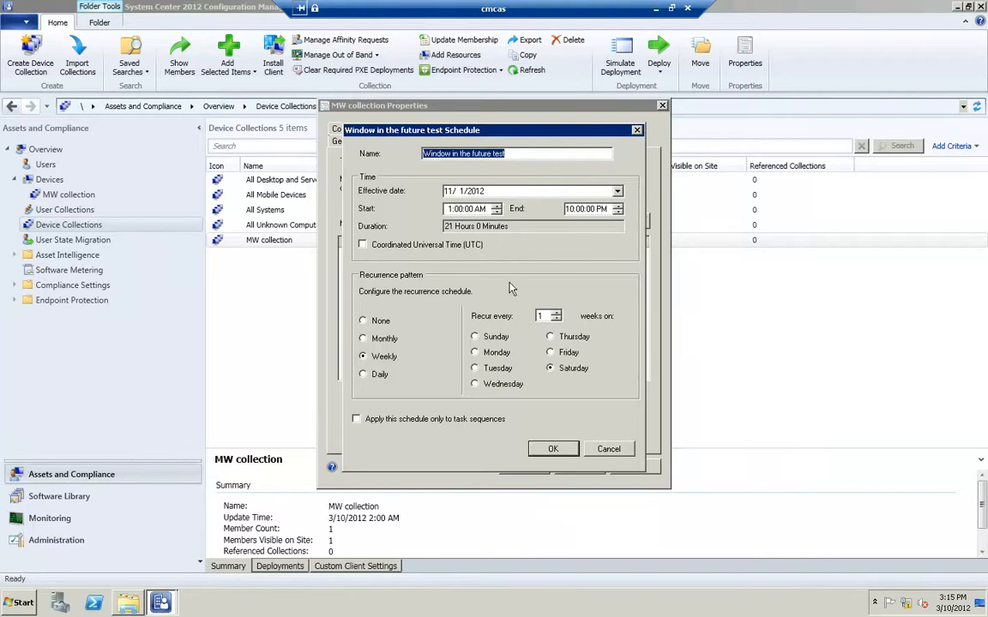
{"action": "left_click", "coordinate": [552, 449]}
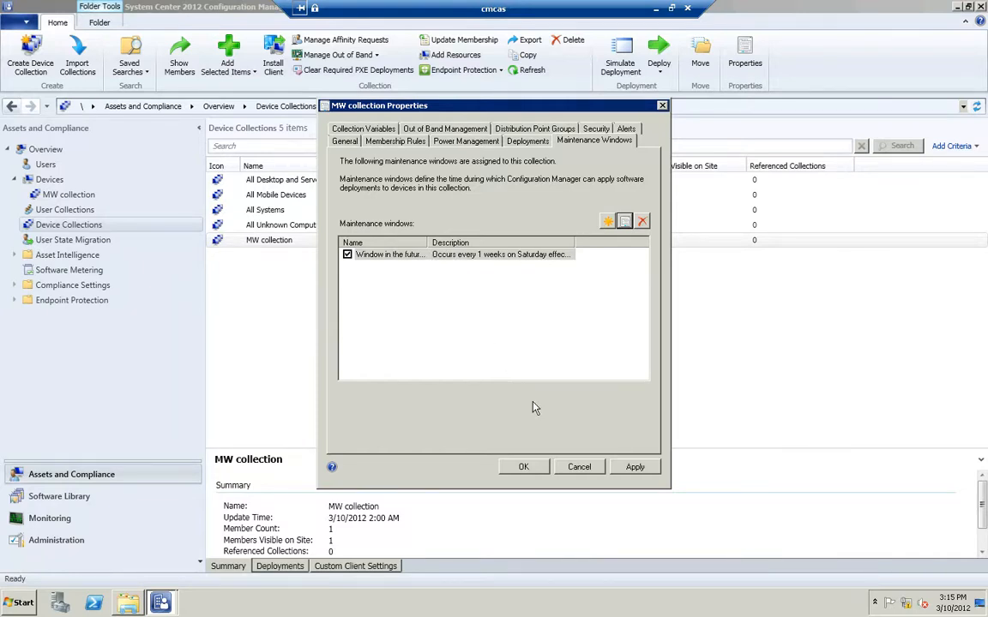
{"action": "left_click", "coordinate": [525, 467]}
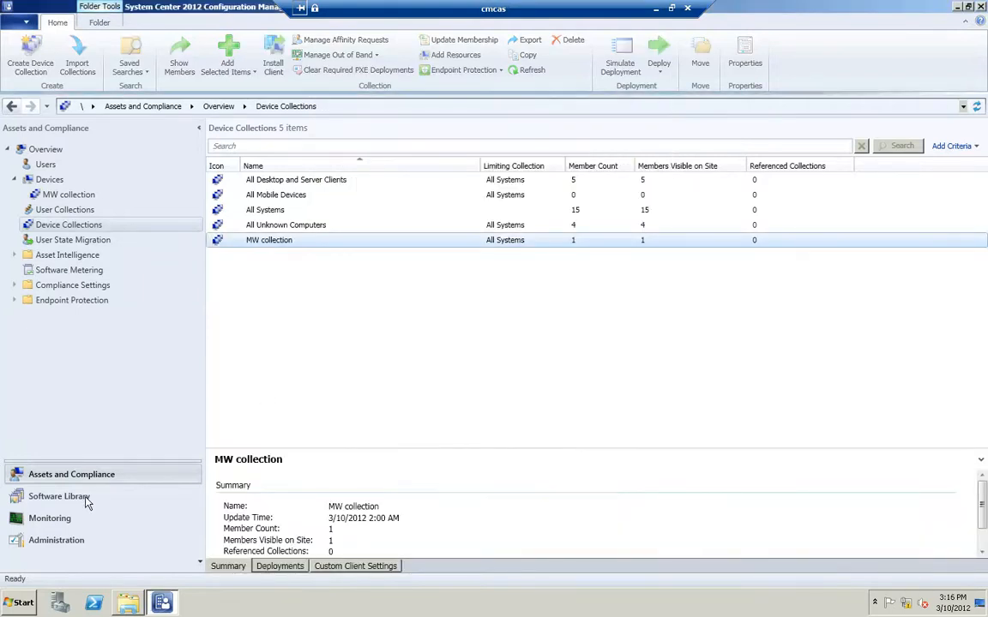
- Review the user experience and maximum run time settings of the System Maintenance Window application's deployment type, closing its properties
{"action": "left_click", "coordinate": [84, 498]}
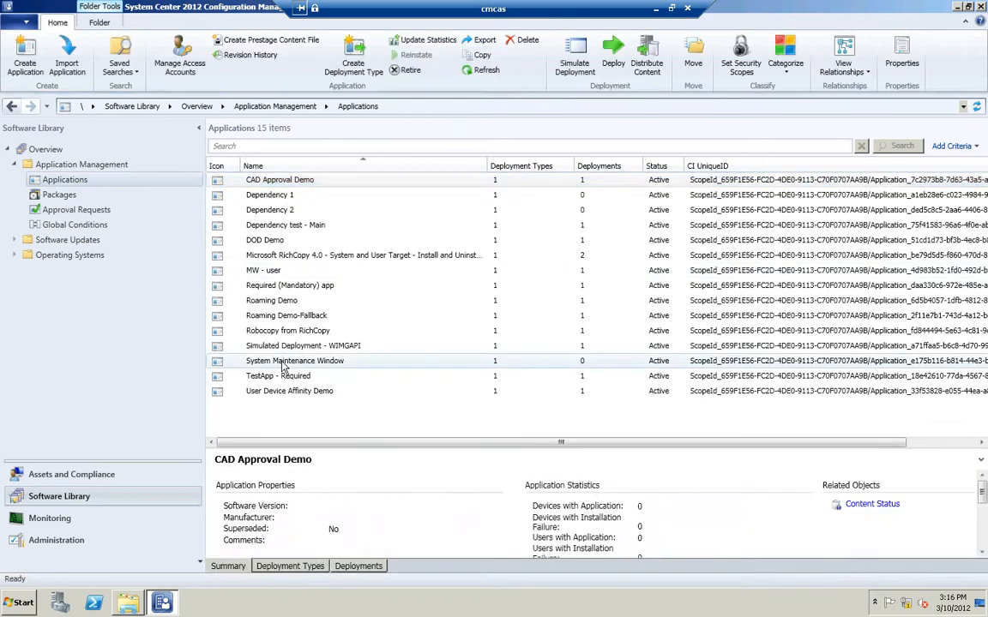
{"action": "left_click", "coordinate": [283, 362]}
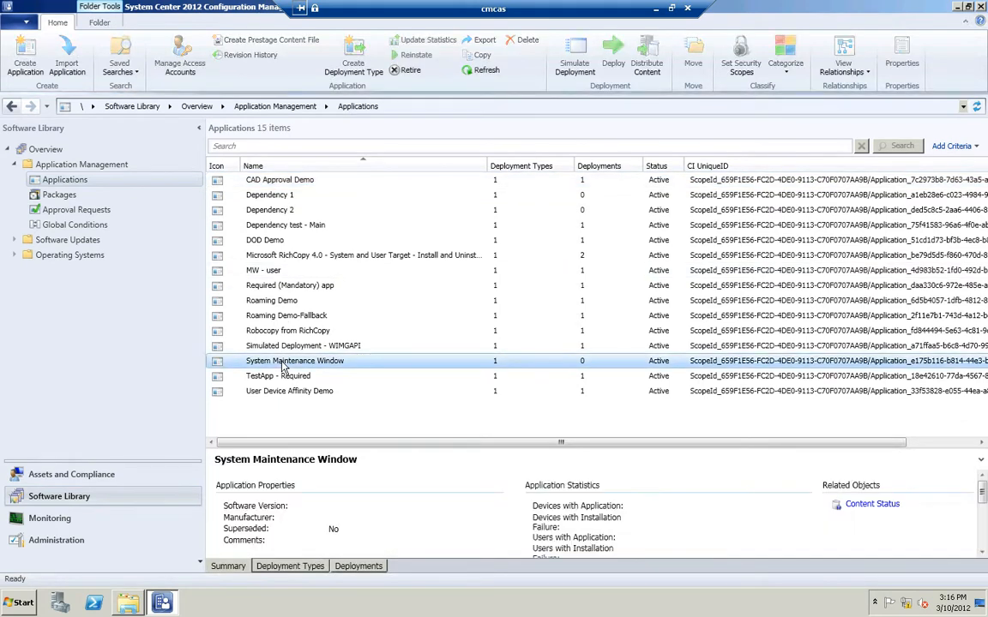
{"action": "right_click", "coordinate": [284, 364]}
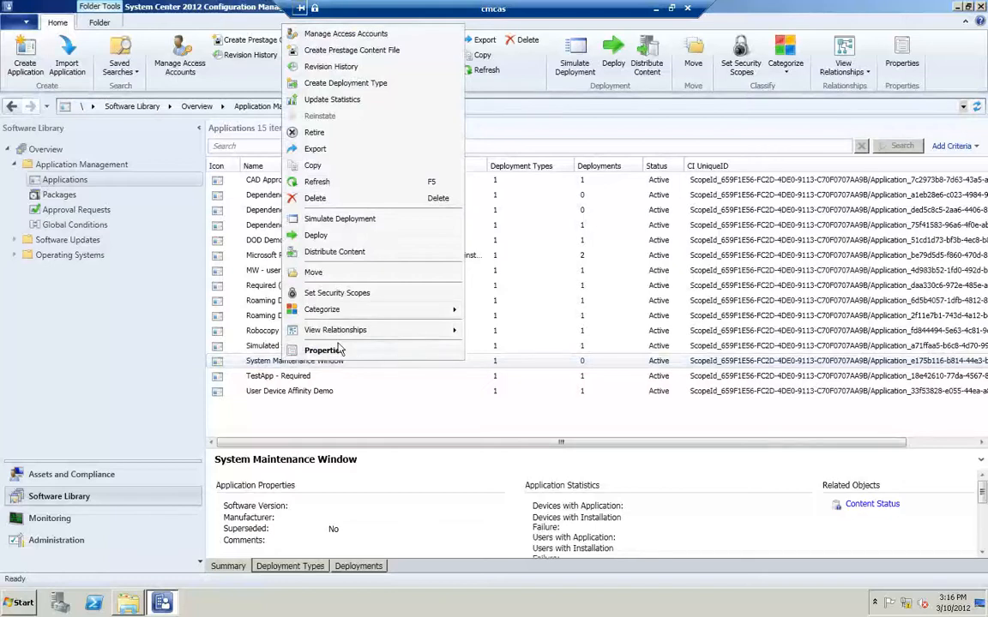
{"action": "left_click", "coordinate": [277, 366]}
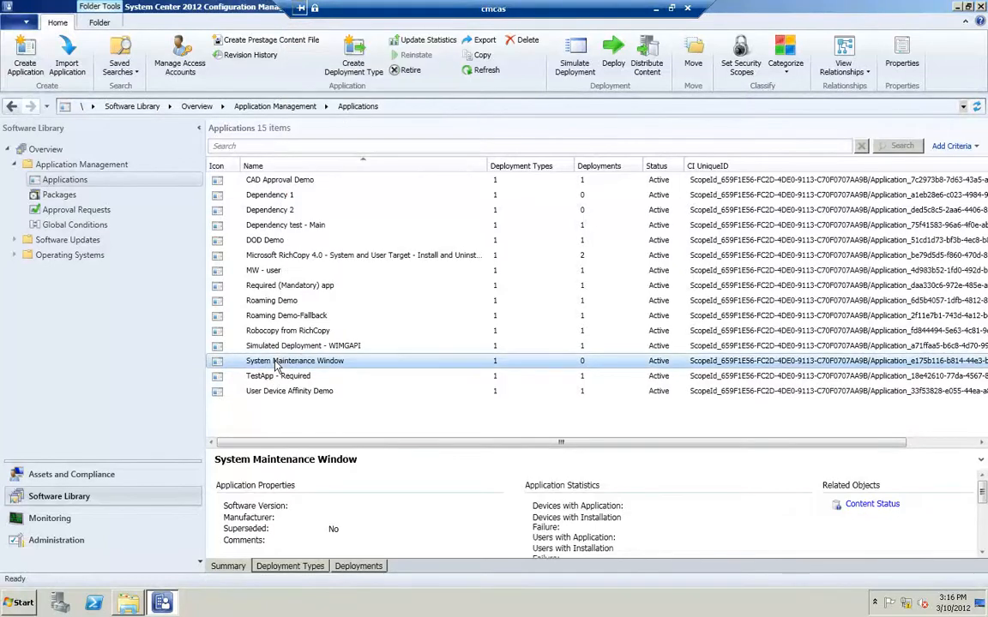
{"action": "left_click", "coordinate": [309, 567]}
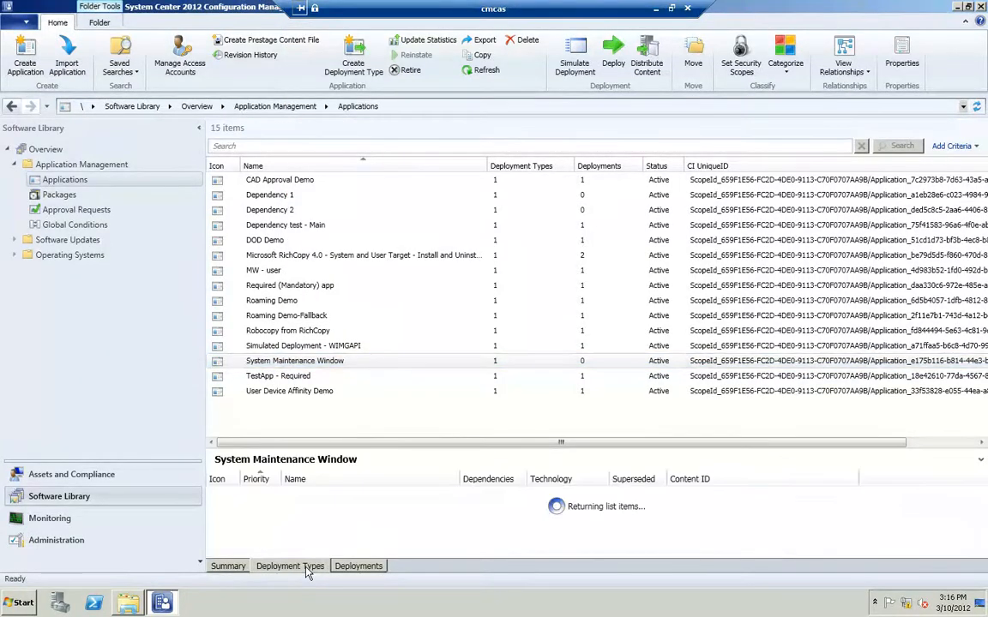
{"action": "left_click", "coordinate": [288, 496]}
{"action": "right_click", "coordinate": [289, 496]}
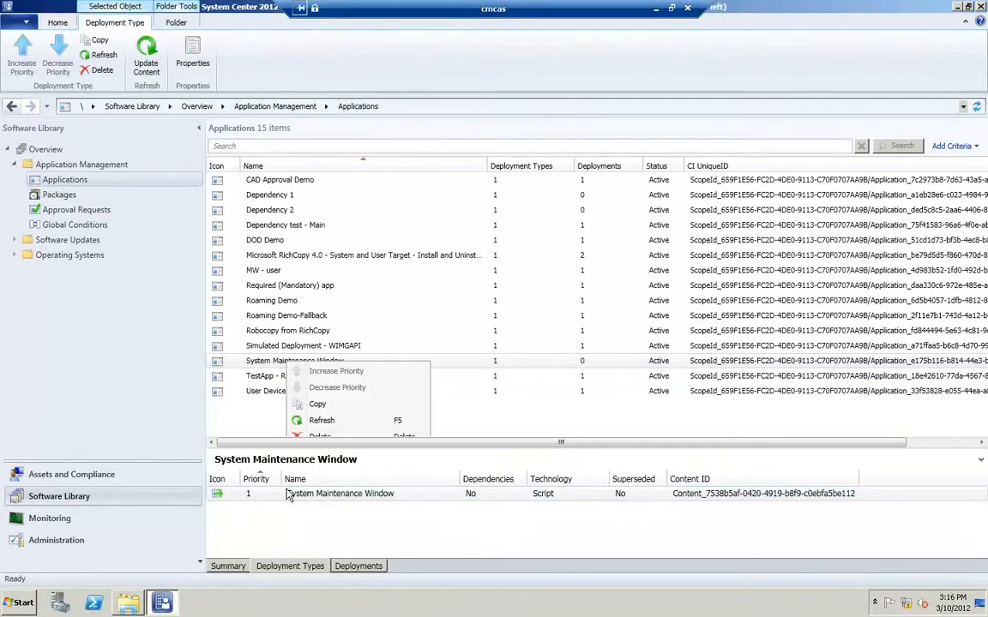
{"action": "left_click", "coordinate": [327, 478]}
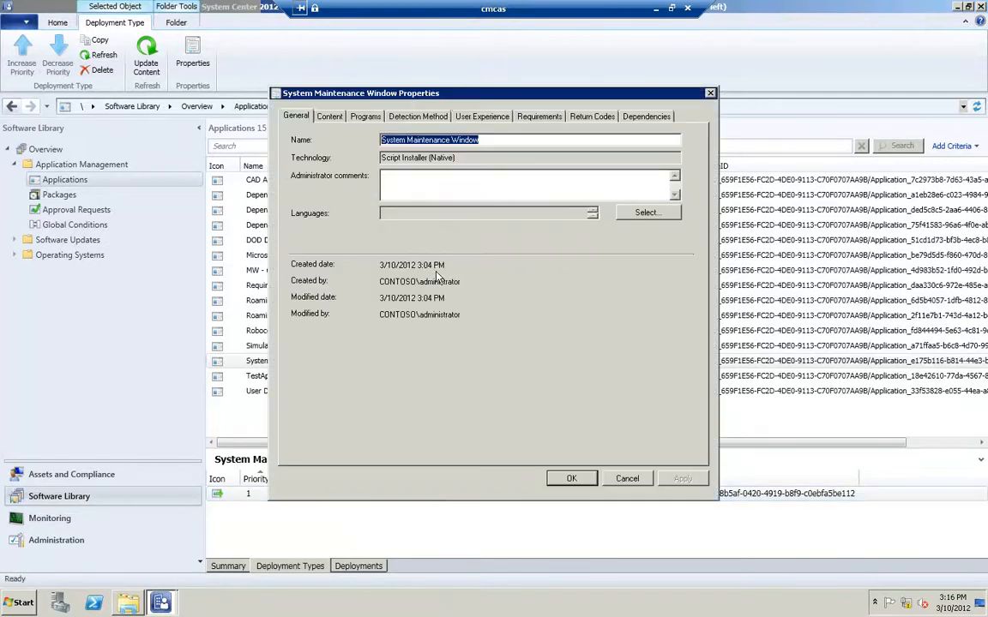
{"action": "left_click", "coordinate": [483, 116]}
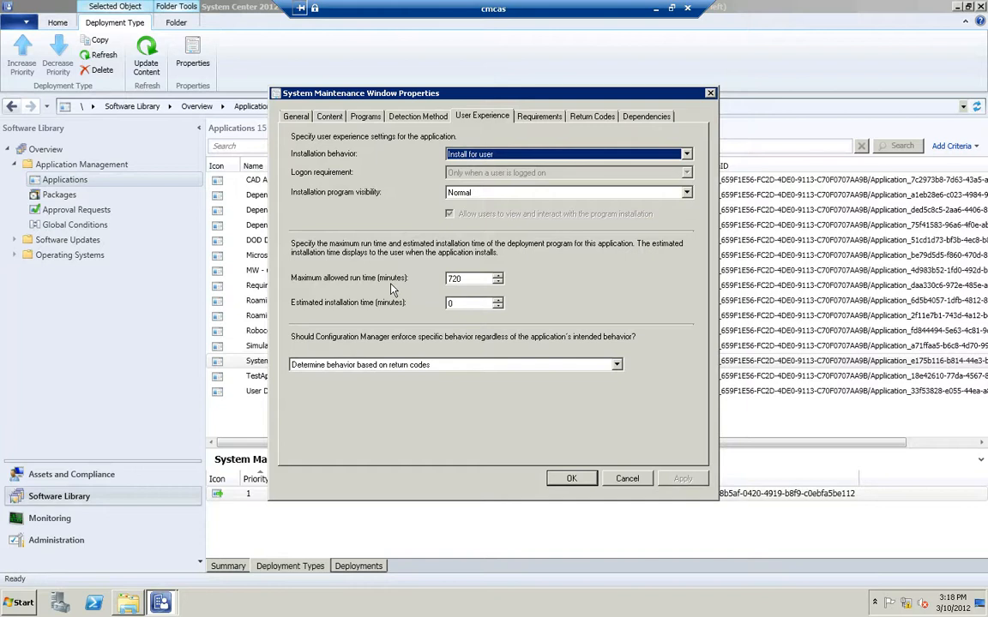
{"action": "left_click", "coordinate": [571, 479]}
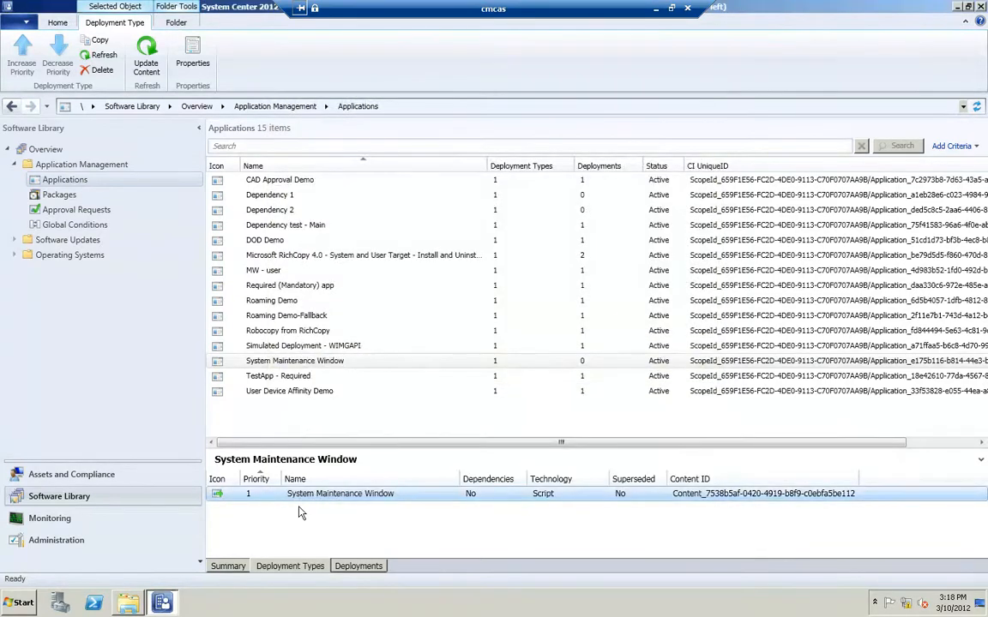
- Start deploying the System Maintenance Window application with the MW collection device collection as its target
{"action": "left_click", "coordinate": [349, 569]}
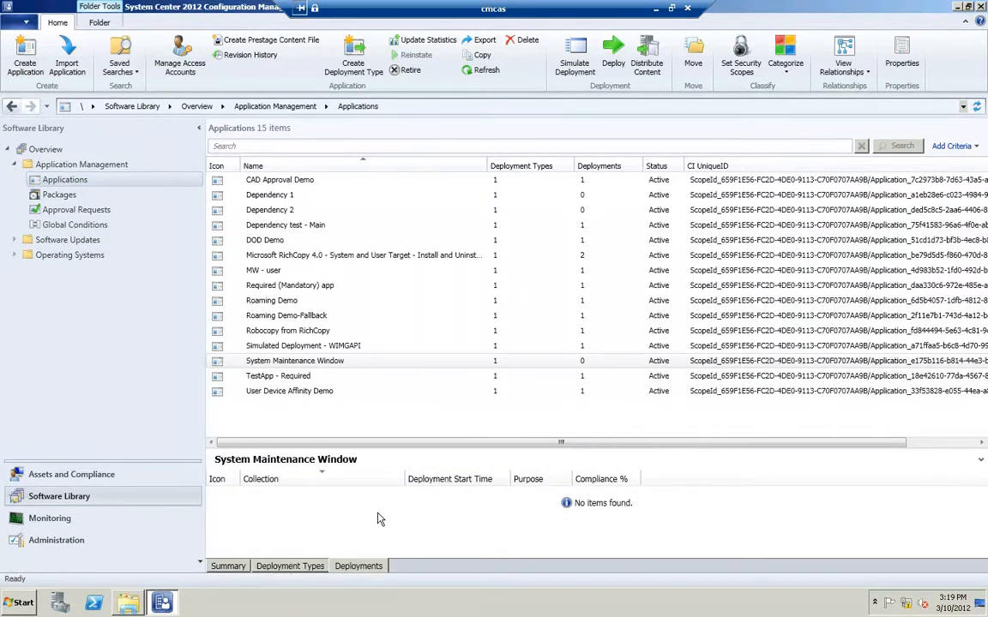
{"action": "right_click", "coordinate": [307, 363]}
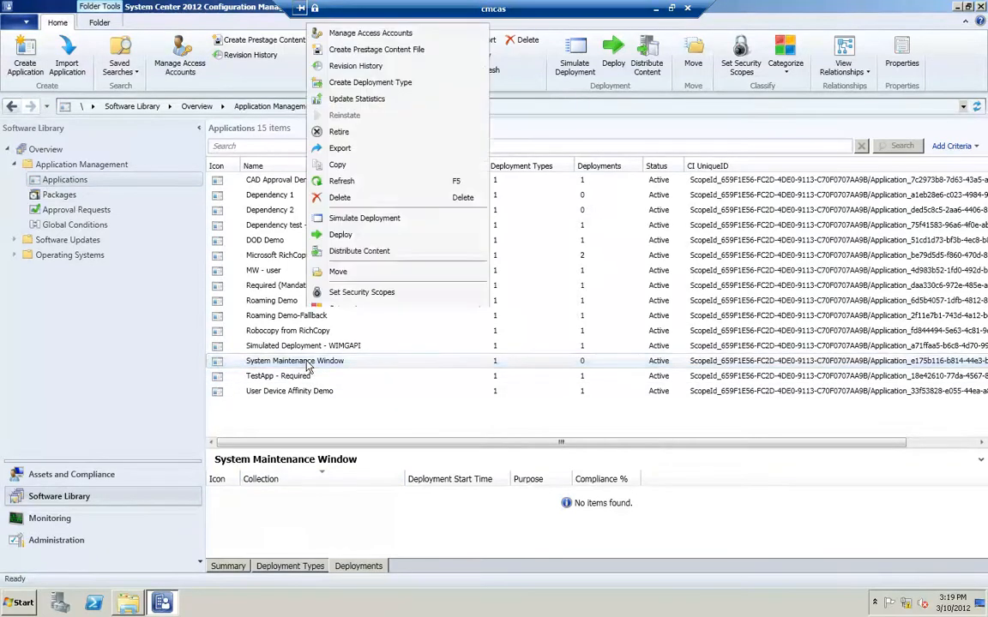
{"action": "left_click", "coordinate": [346, 236]}
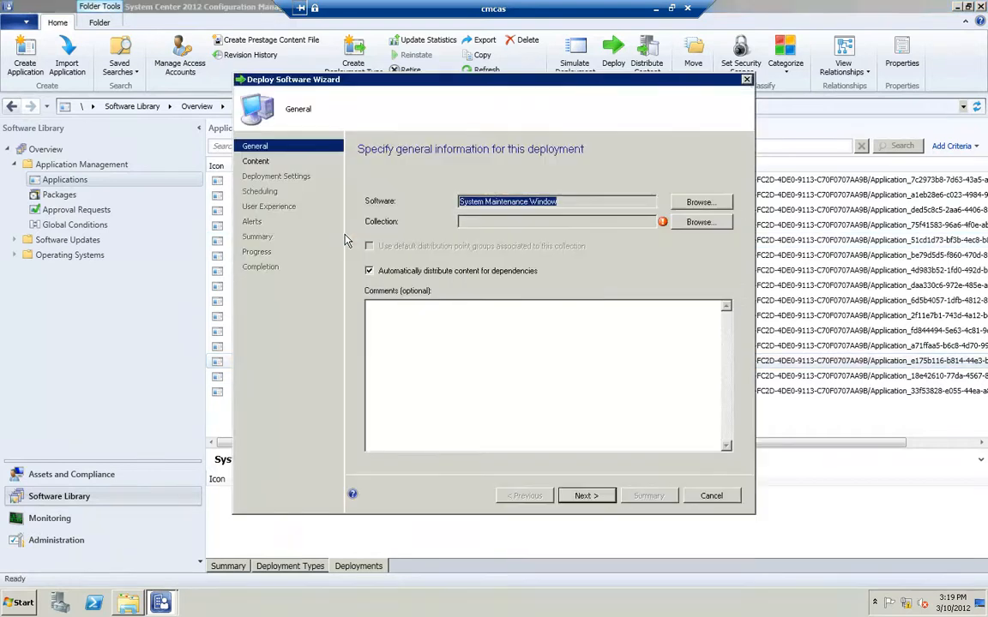
{"action": "left_click", "coordinate": [699, 222]}
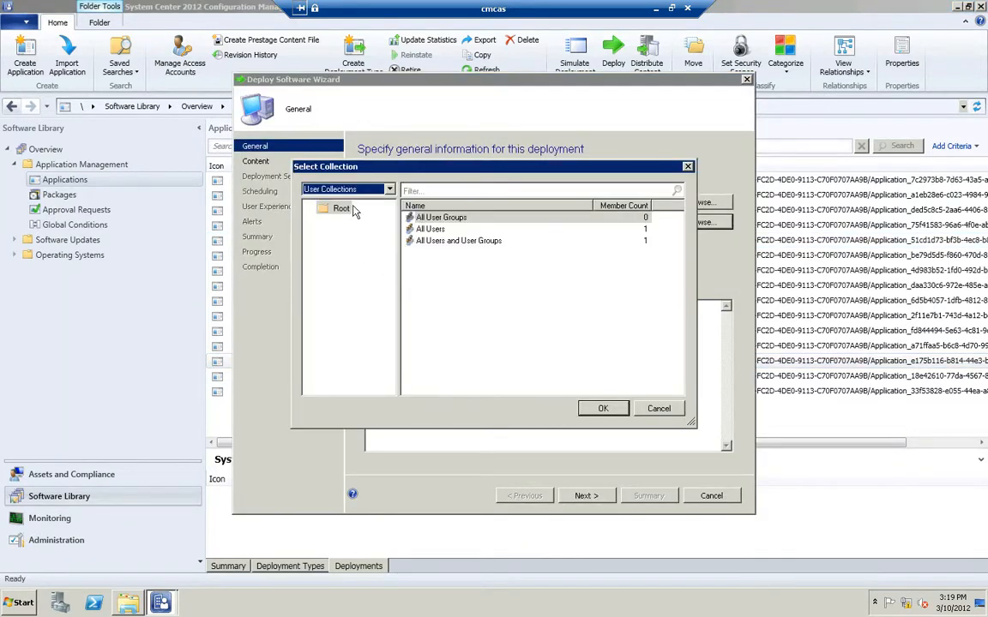
{"action": "left_click", "coordinate": [365, 192]}
{"action": "left_click", "coordinate": [338, 204]}
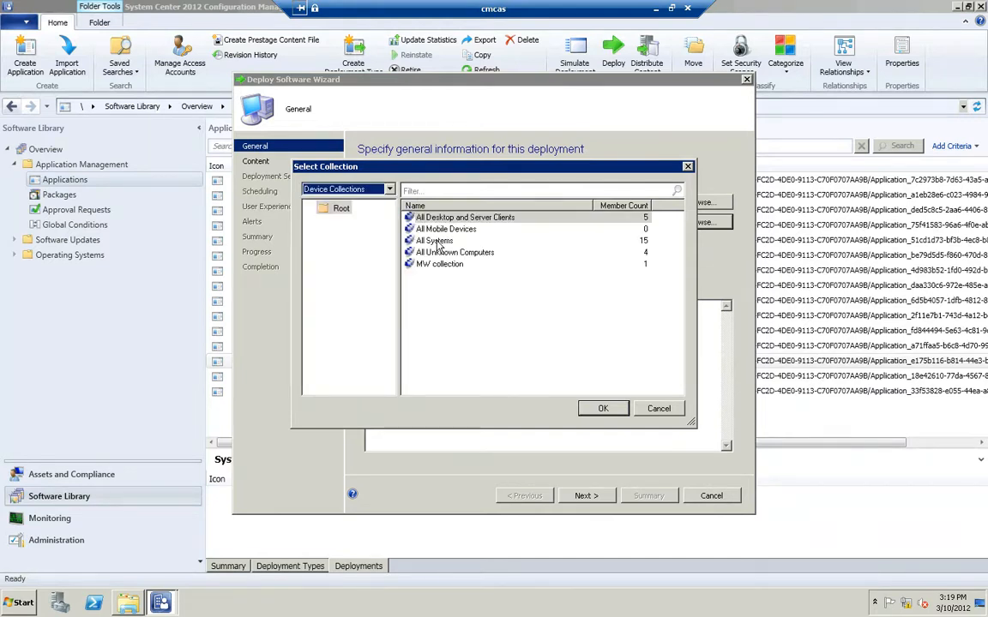
{"action": "left_click", "coordinate": [439, 265]}
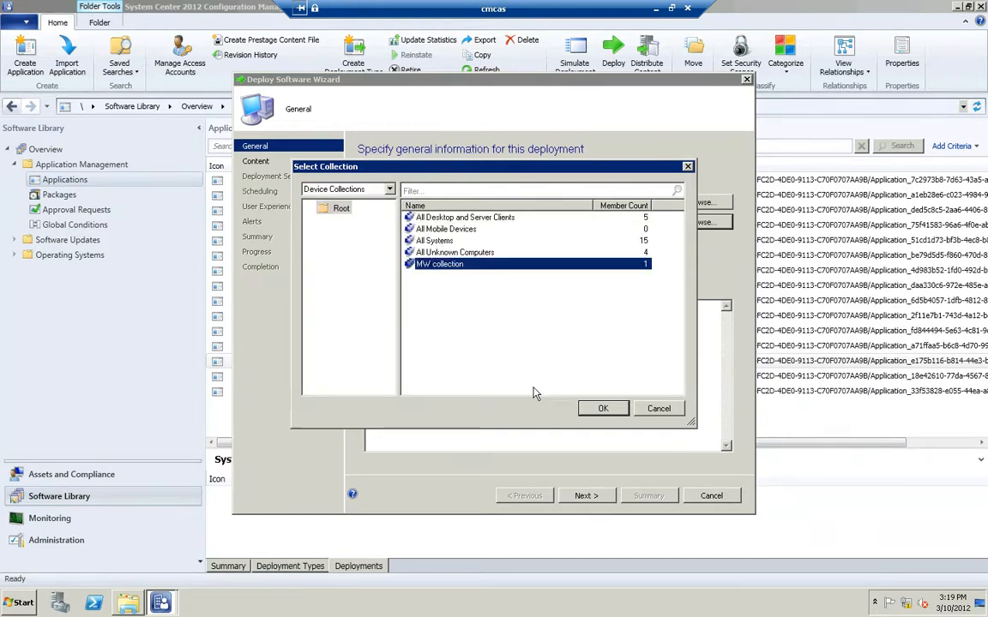
{"action": "left_click", "coordinate": [601, 409]}
{"action": "left_click", "coordinate": [587, 496]}
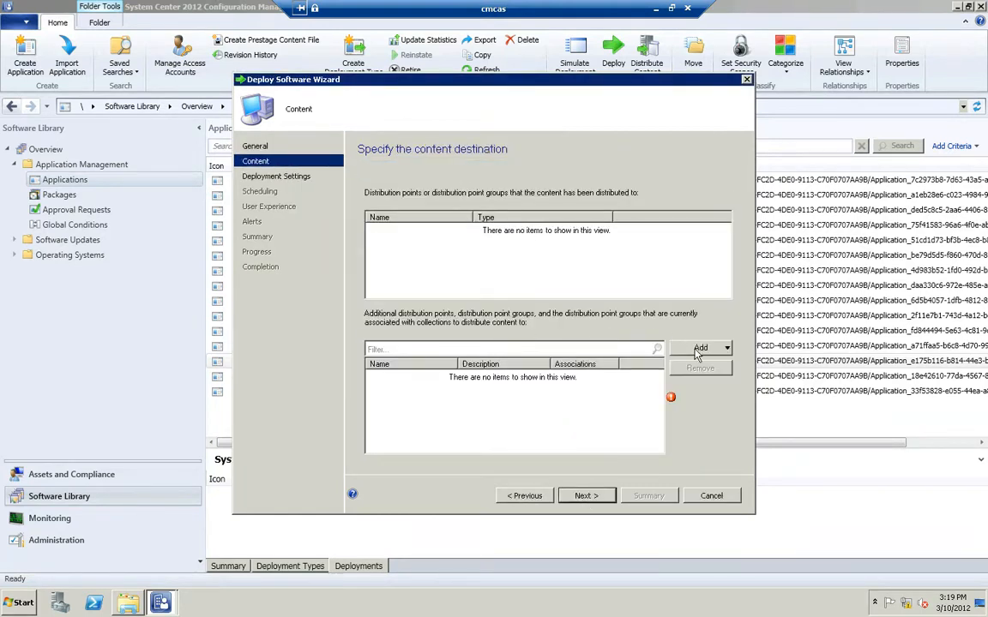
- Add the first available distribution point as the content destination for the deployment
{"action": "left_click", "coordinate": [697, 354]}
{"action": "left_click", "coordinate": [696, 364]}
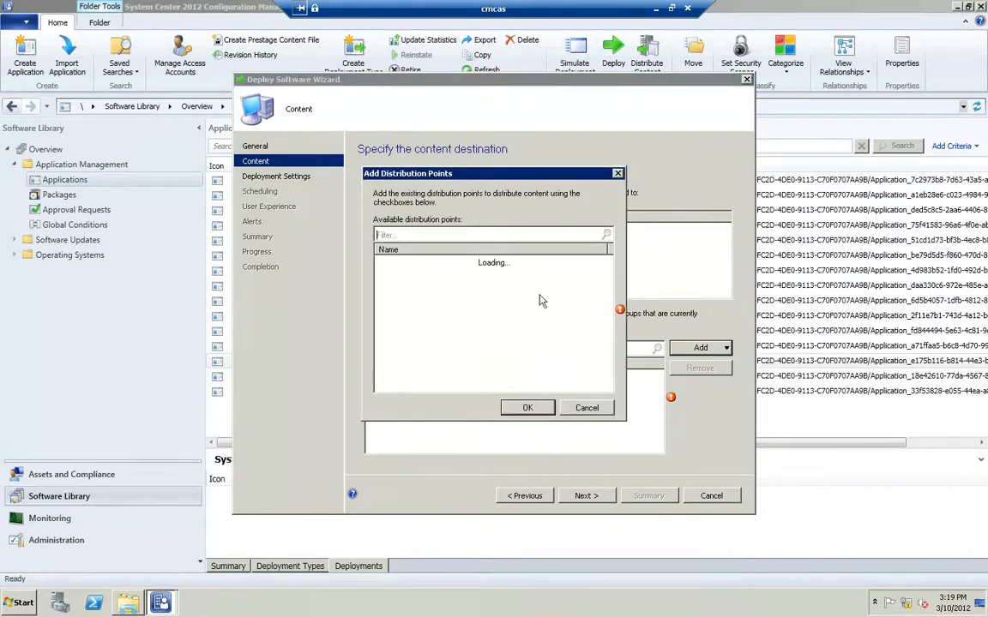
{"action": "left_click", "coordinate": [382, 261]}
{"action": "left_click", "coordinate": [511, 407]}
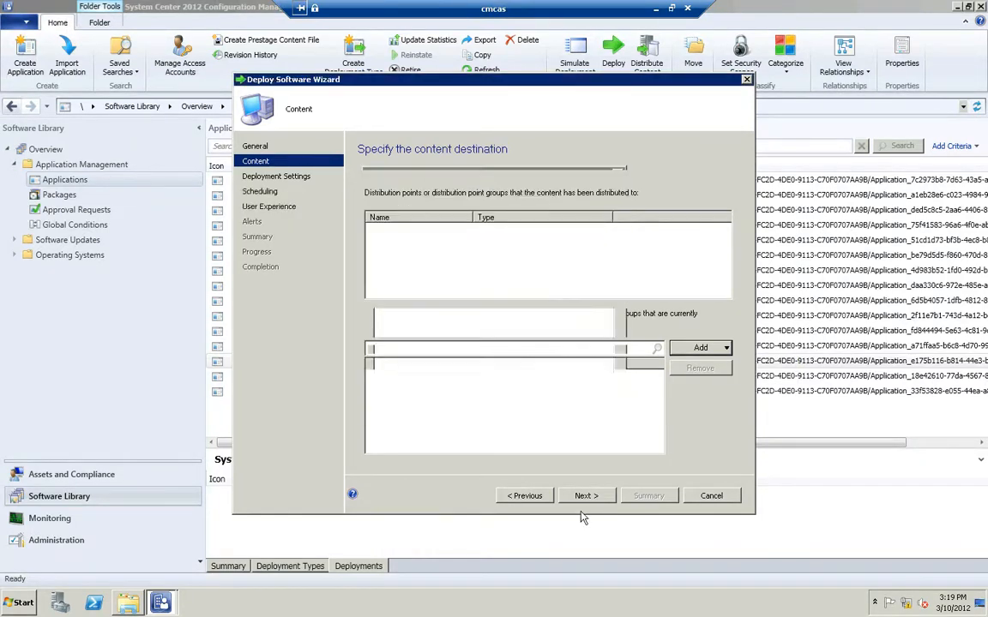
{"action": "left_click", "coordinate": [588, 496]}
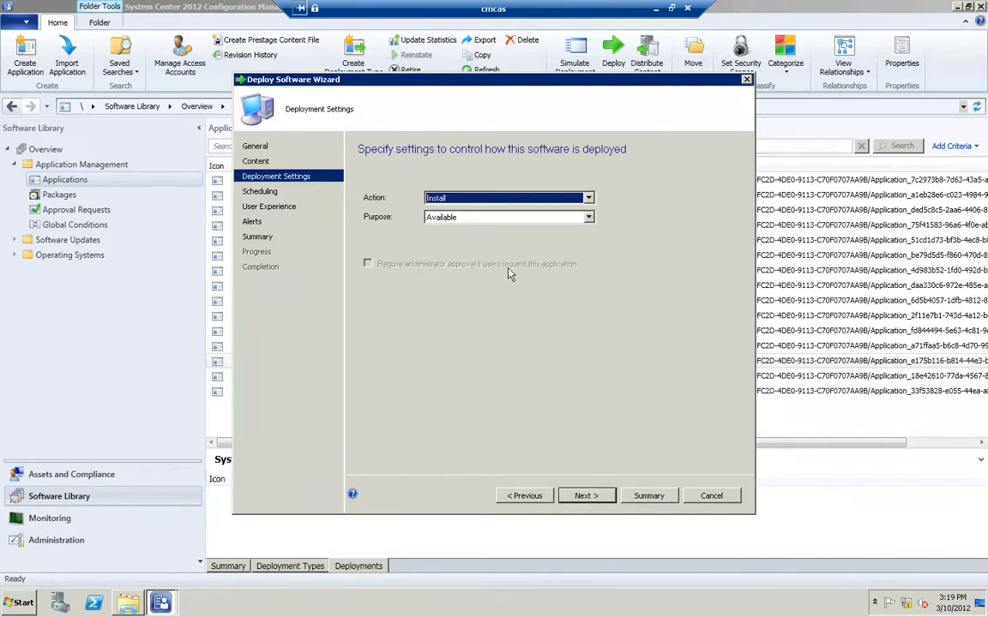
- Set the deployment purpose to Required, keeping the Install action
{"action": "left_click", "coordinate": [503, 221]}
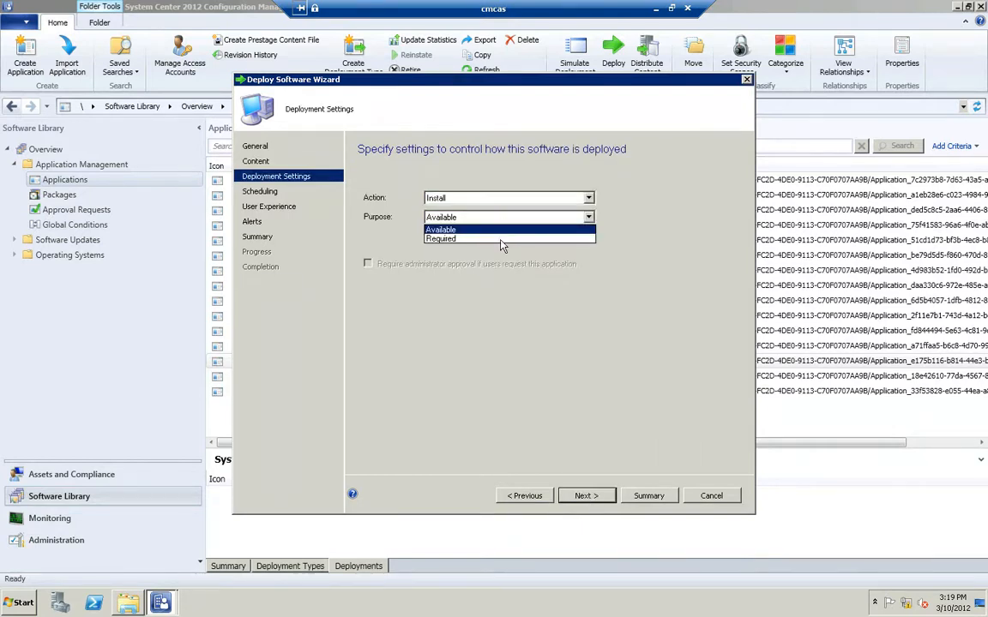
{"action": "key", "text": "Return"}
{"action": "left_click", "coordinate": [583, 495]}
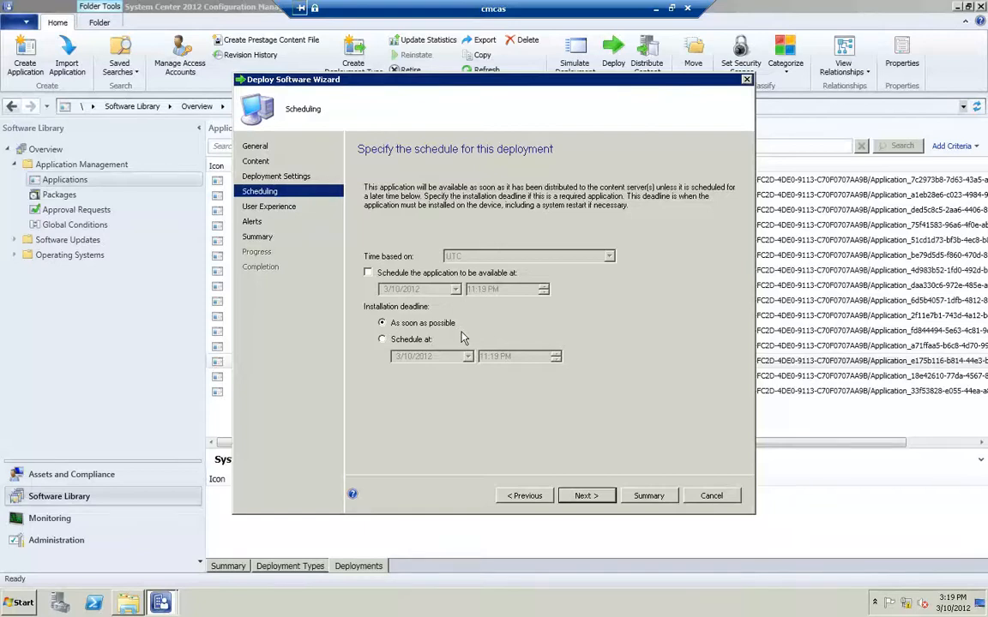
- Accept the As soon as possible deadline and the default user experience and alert settings, and complete the deployment
{"action": "left_click", "coordinate": [590, 499]}
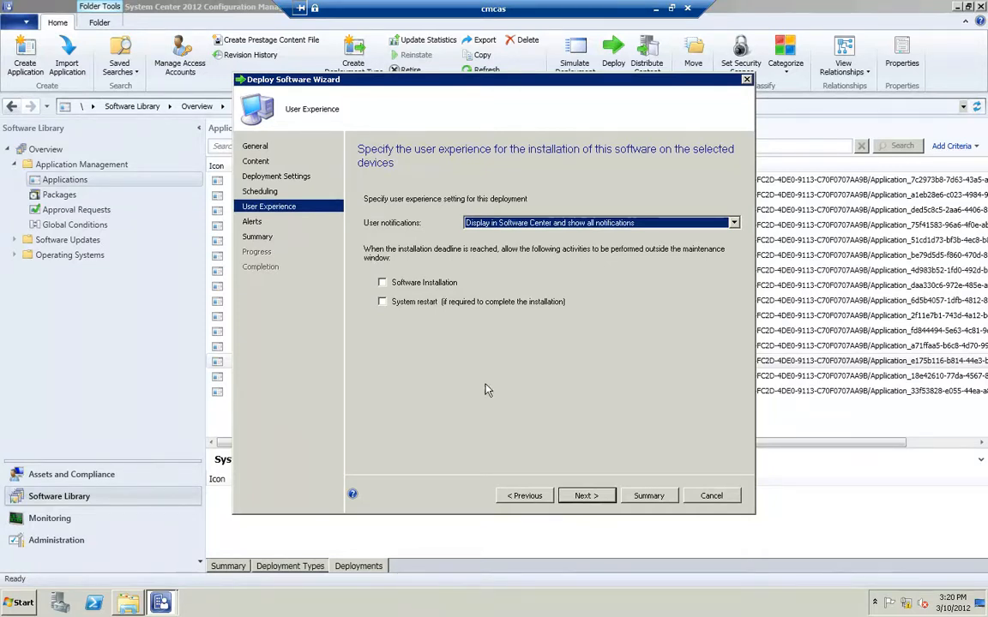
{"action": "left_click", "coordinate": [586, 498]}
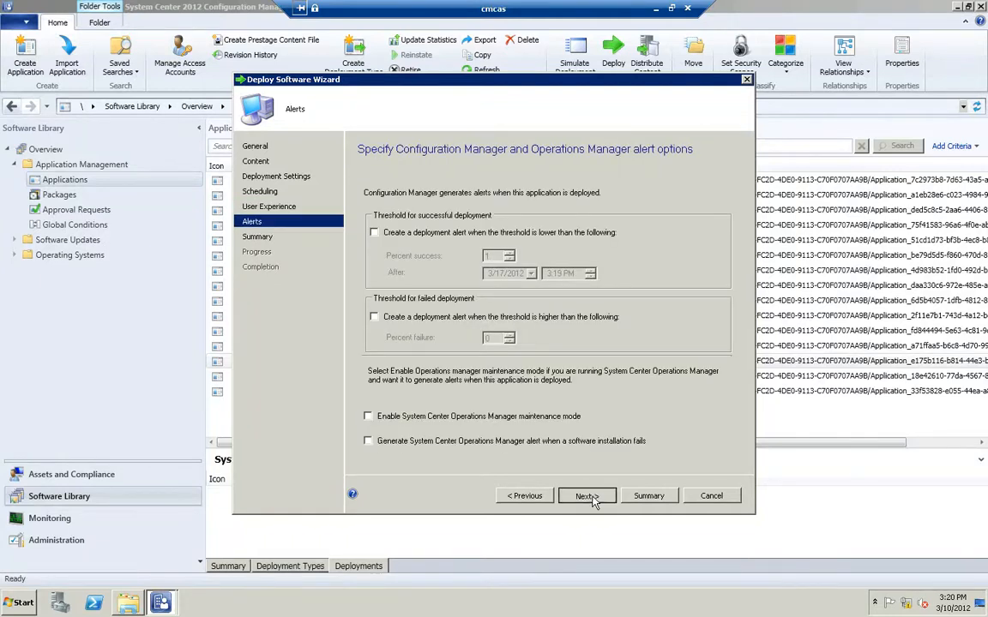
{"action": "left_click", "coordinate": [591, 499]}
{"action": "left_click", "coordinate": [591, 498]}
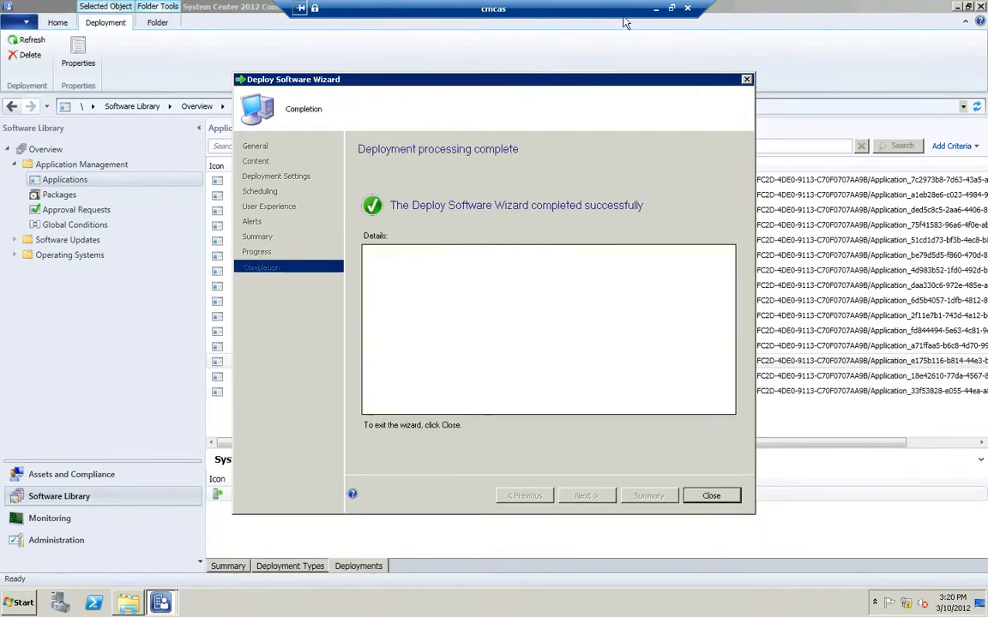
{"action": "left_click", "coordinate": [712, 496]}
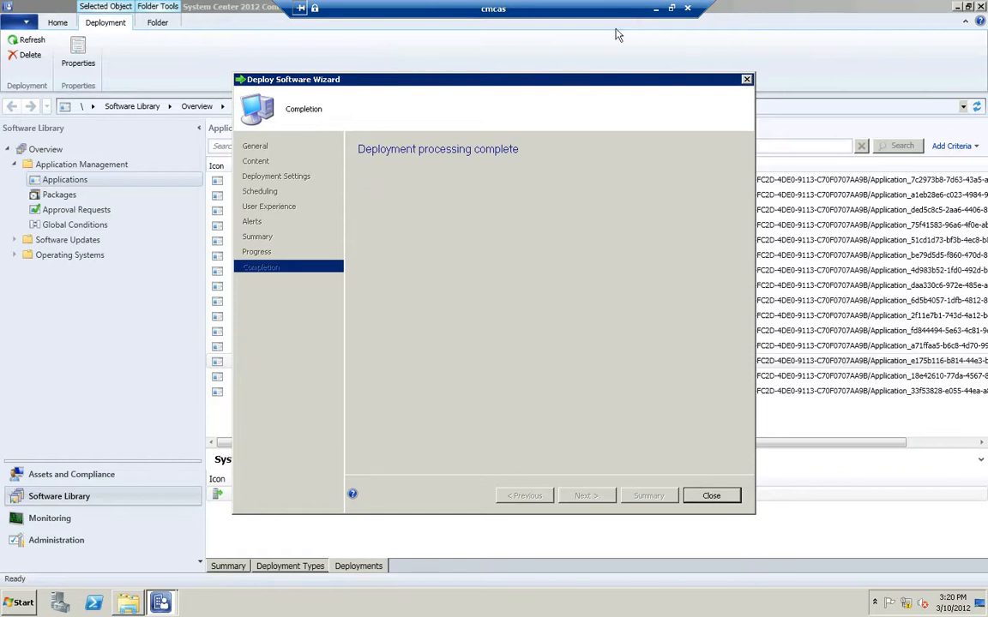
- Switch to the CMCLT1 virtual machine, clear the notification and Logs window, and refresh Software Center's installation status list
{"action": "left_click", "coordinate": [656, 8]}
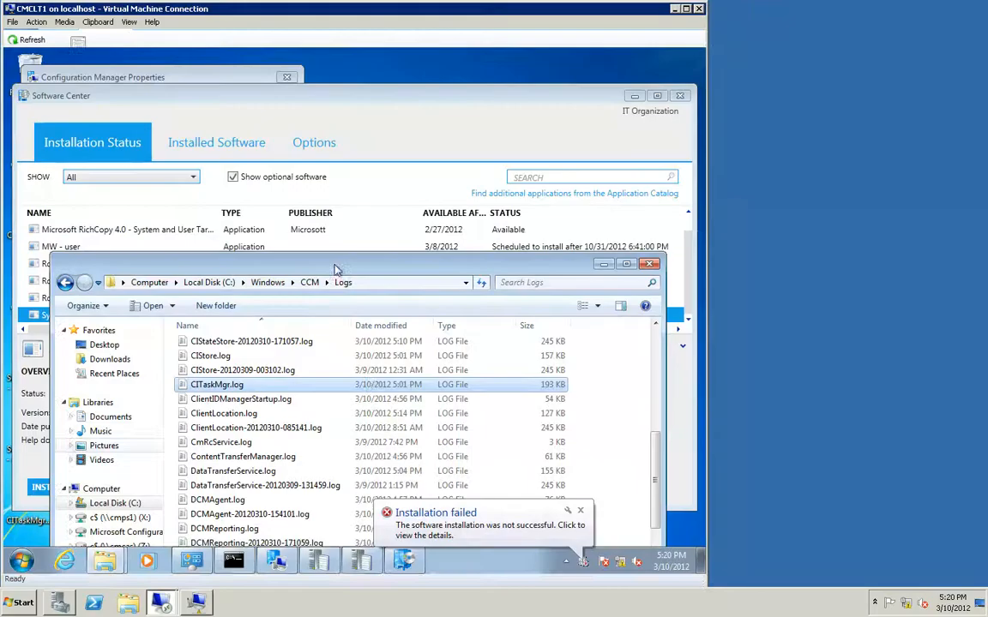
{"action": "left_click", "coordinate": [580, 512]}
{"action": "left_click", "coordinate": [603, 266]}
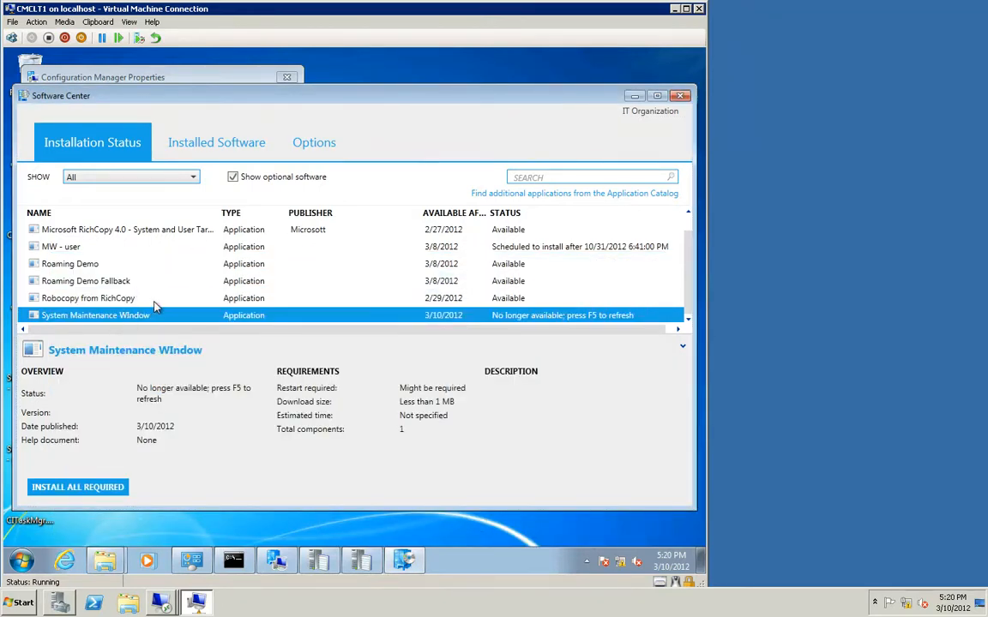
{"action": "key", "text": "F5"}
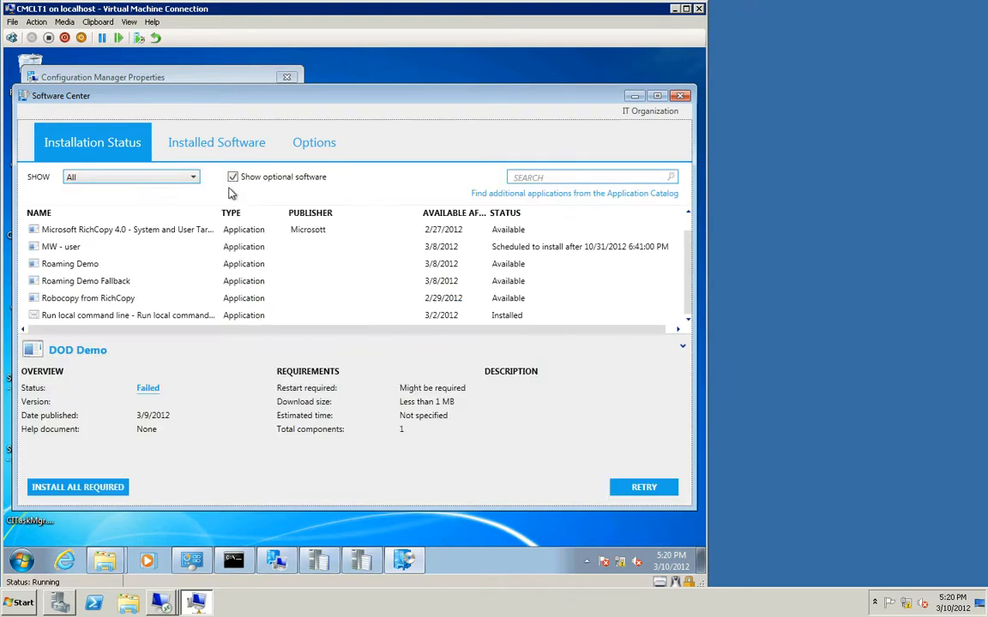
{"action": "left_click", "coordinate": [105, 318]}
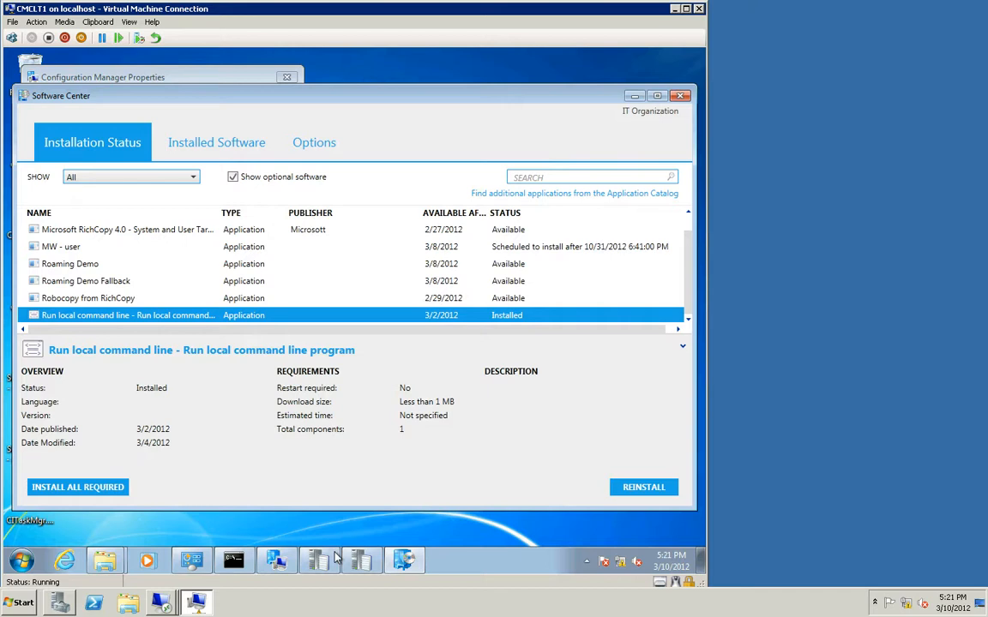
- Run the Machine Policy Retrieval & Evaluation Cycle twice from the Configuration Manager client properties
{"action": "left_click", "coordinate": [278, 561]}
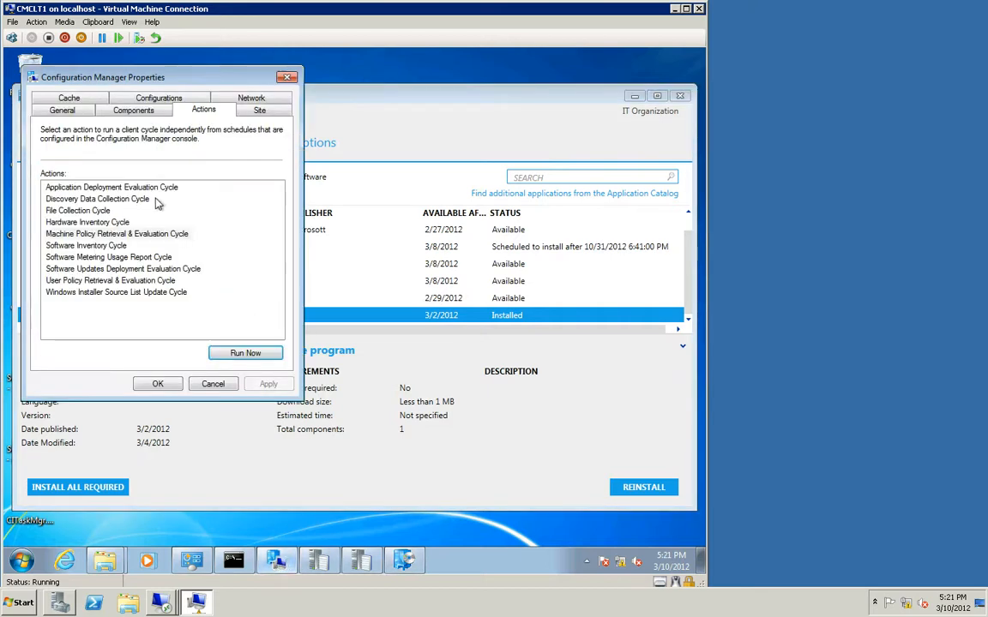
{"action": "left_click", "coordinate": [113, 233]}
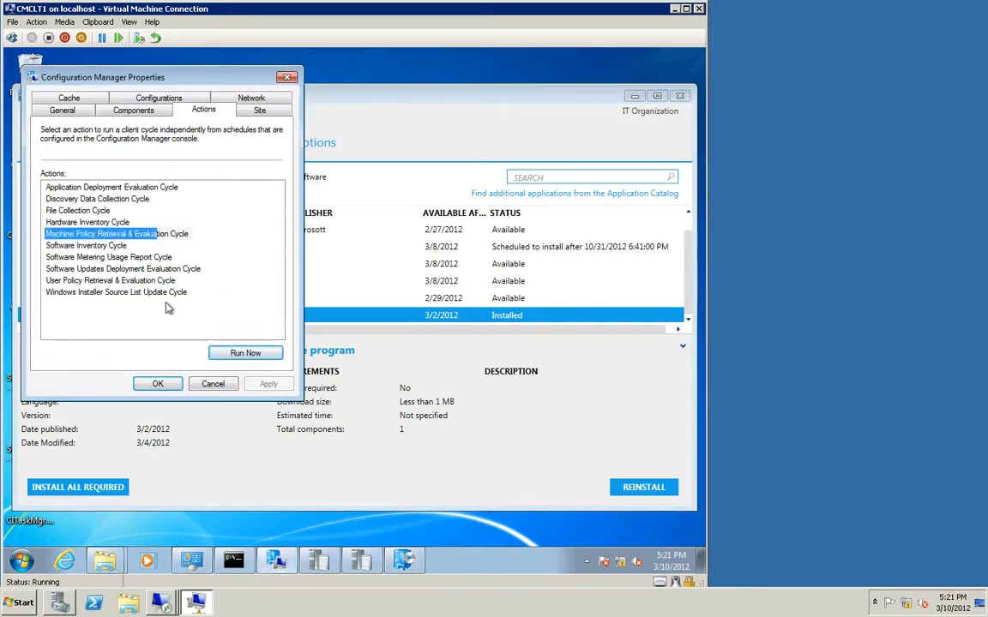
{"action": "left_click", "coordinate": [227, 359]}
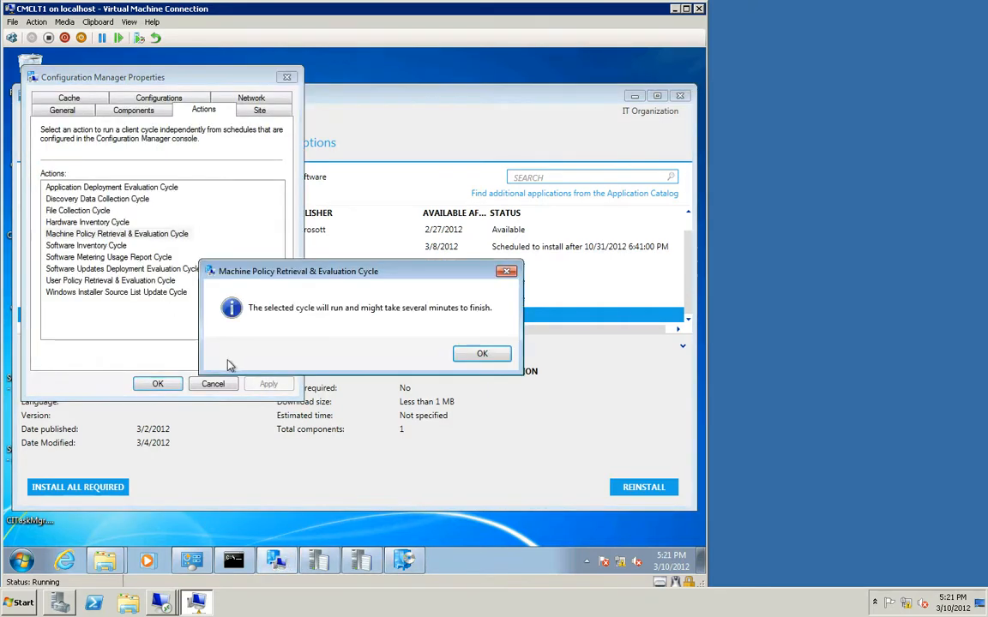
{"action": "left_click", "coordinate": [482, 355]}
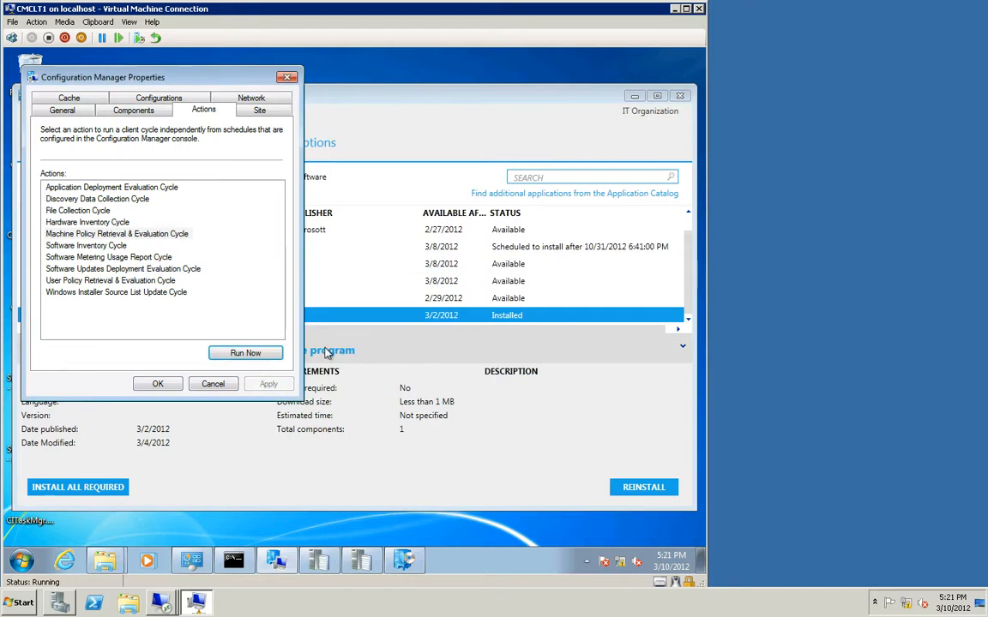
{"action": "left_click", "coordinate": [137, 233]}
{"action": "left_click", "coordinate": [238, 355]}
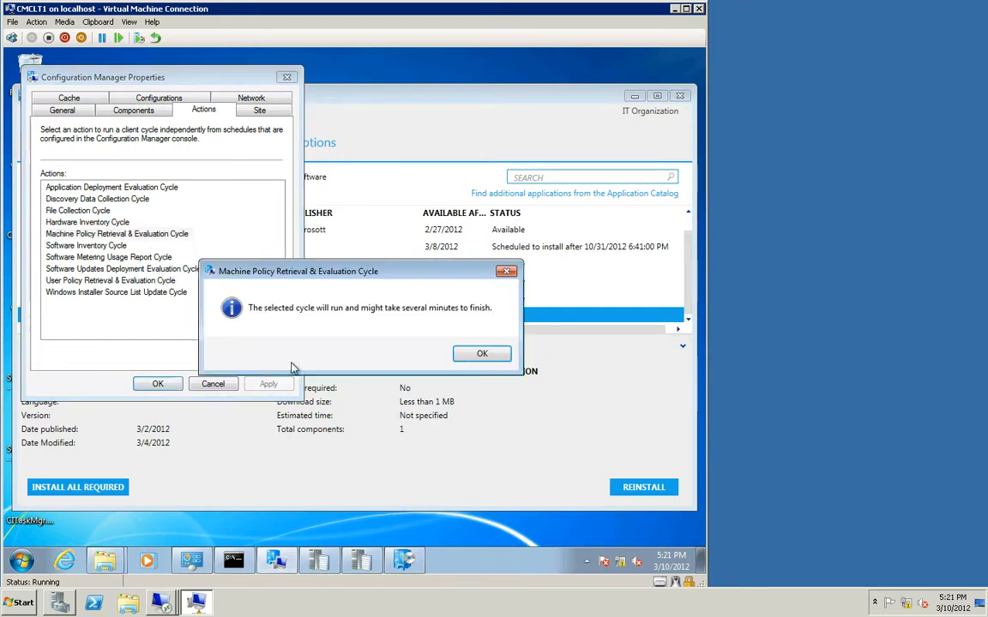
{"action": "left_click", "coordinate": [484, 354]}
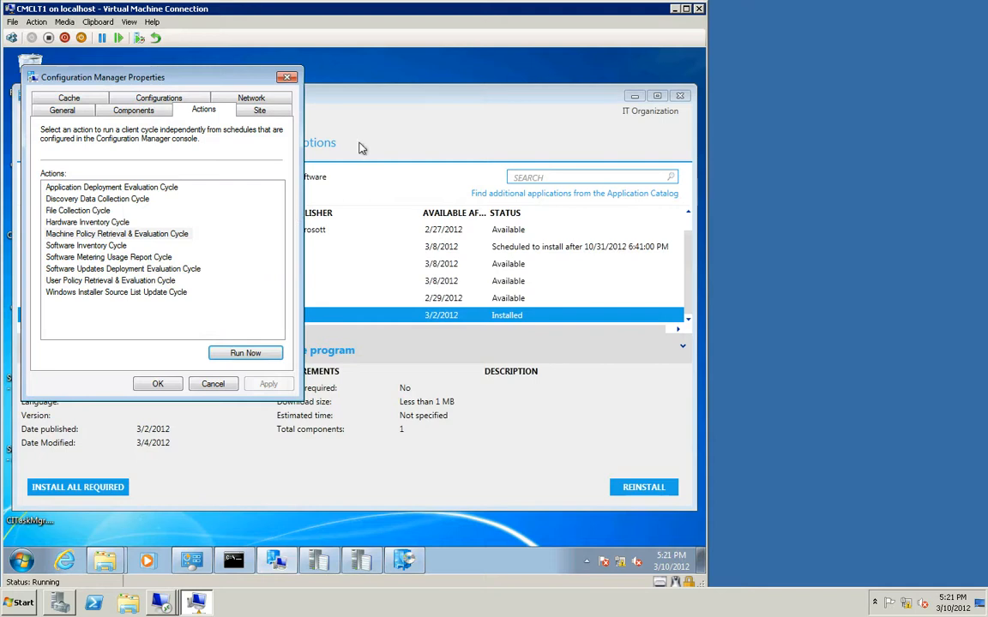
- Show the status details of the System Maintenance Window application in Software Center
{"action": "left_click", "coordinate": [372, 107]}
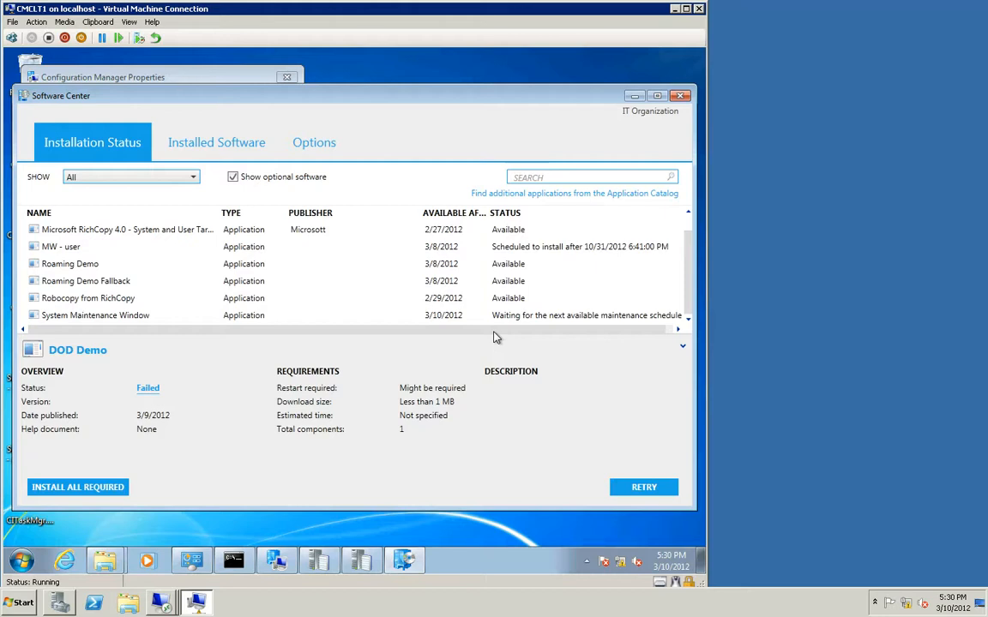
{"action": "left_click", "coordinate": [549, 317]}
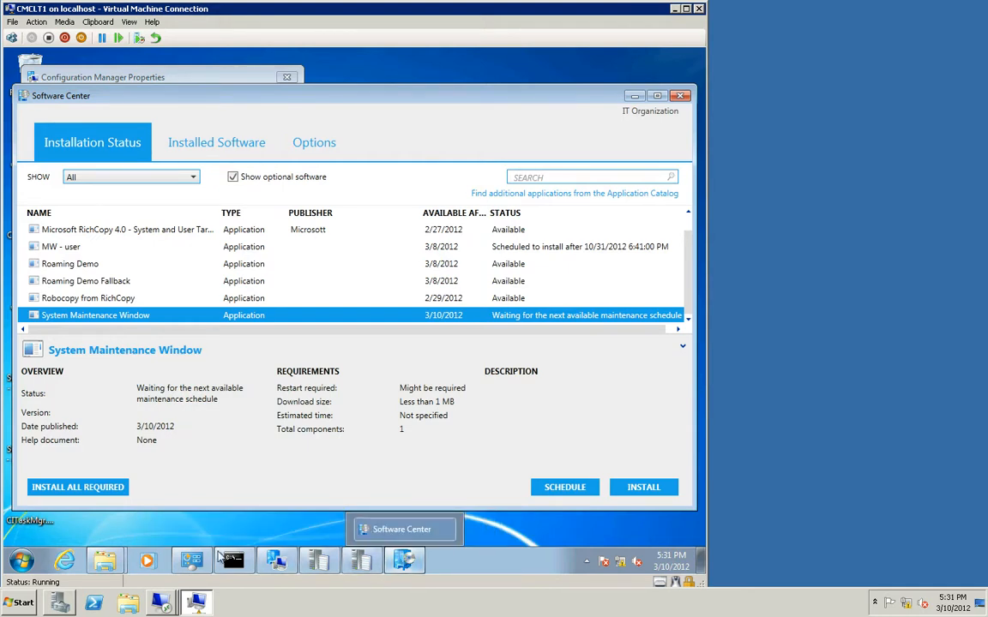
- Examine the service window entries in ServiceWindowManager.log from C:\Windows\CCM\Logs and close the log
{"action": "mouse_move", "coordinate": [105, 558]}
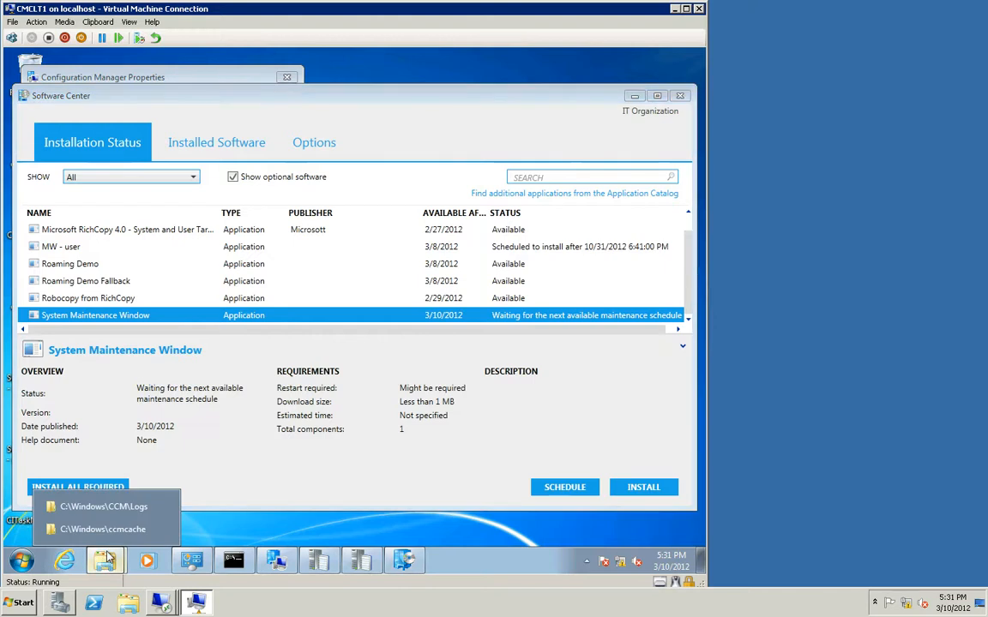
{"action": "left_click", "coordinate": [103, 506]}
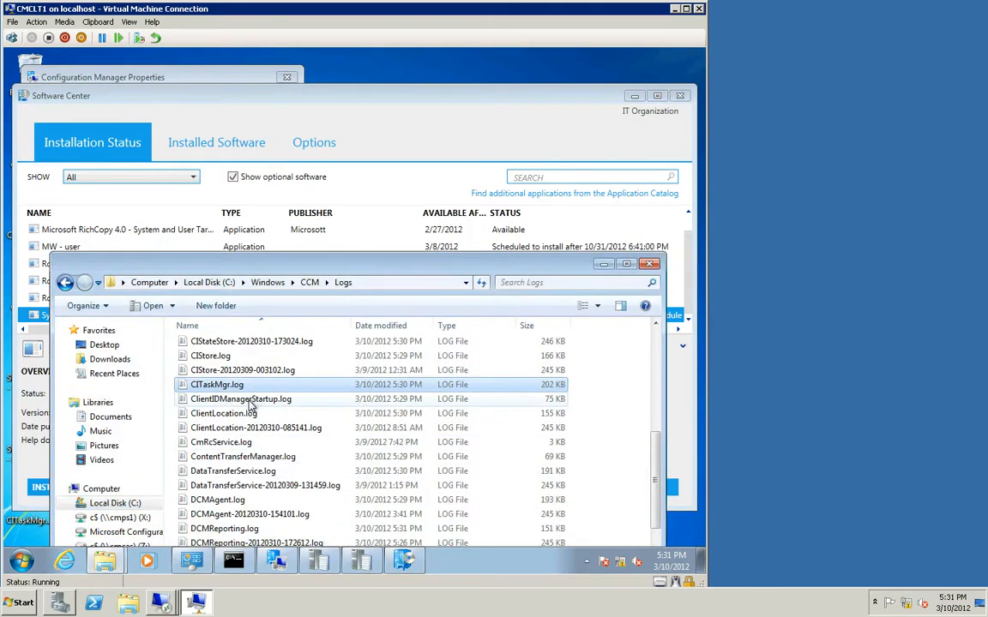
{"action": "scroll", "coordinate": [247, 403], "scroll_direction": "down", "scroll_amount": 5}
{"action": "scroll", "coordinate": [247, 407], "scroll_direction": "down", "scroll_amount": 9}
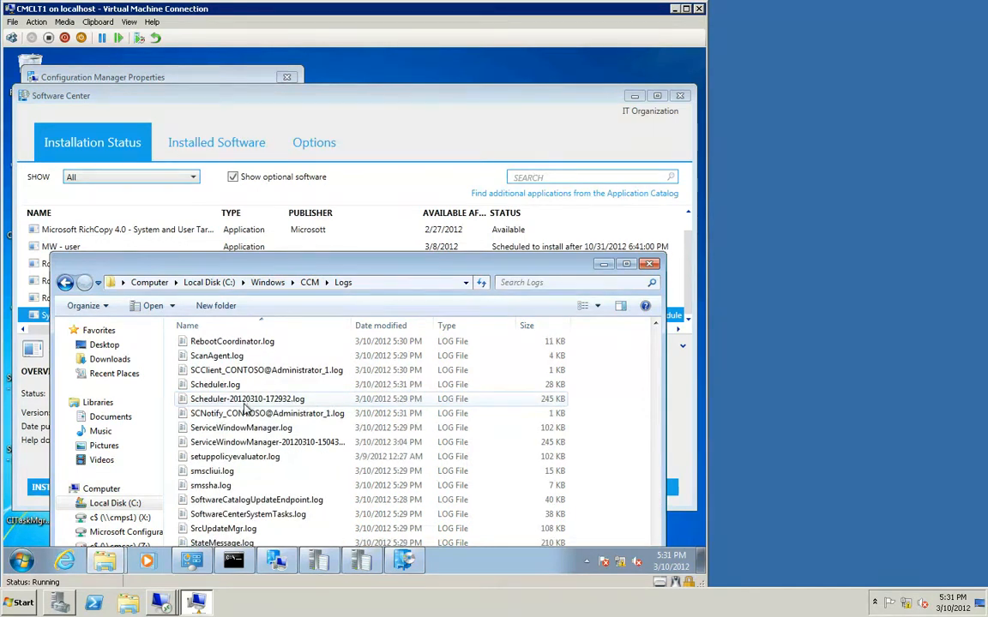
{"action": "left_click", "coordinate": [221, 431]}
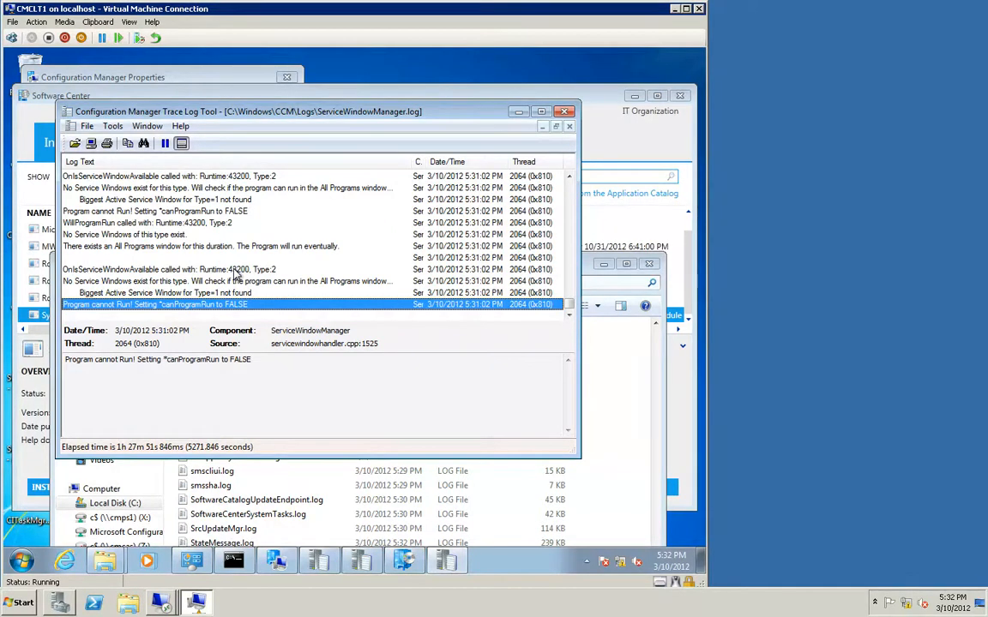
{"action": "left_click", "coordinate": [135, 292]}
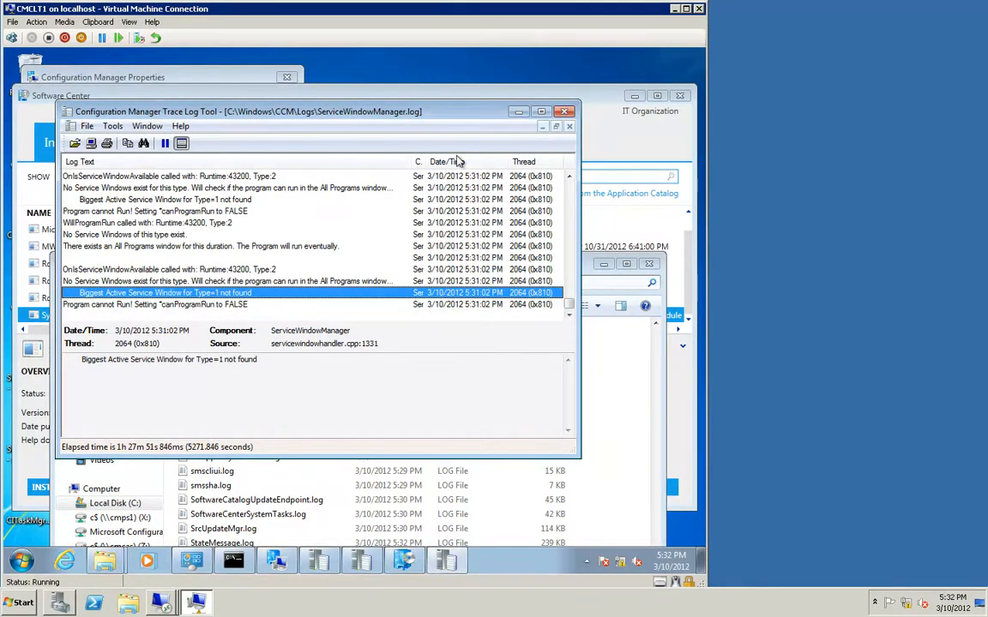
{"action": "left_click", "coordinate": [565, 113]}
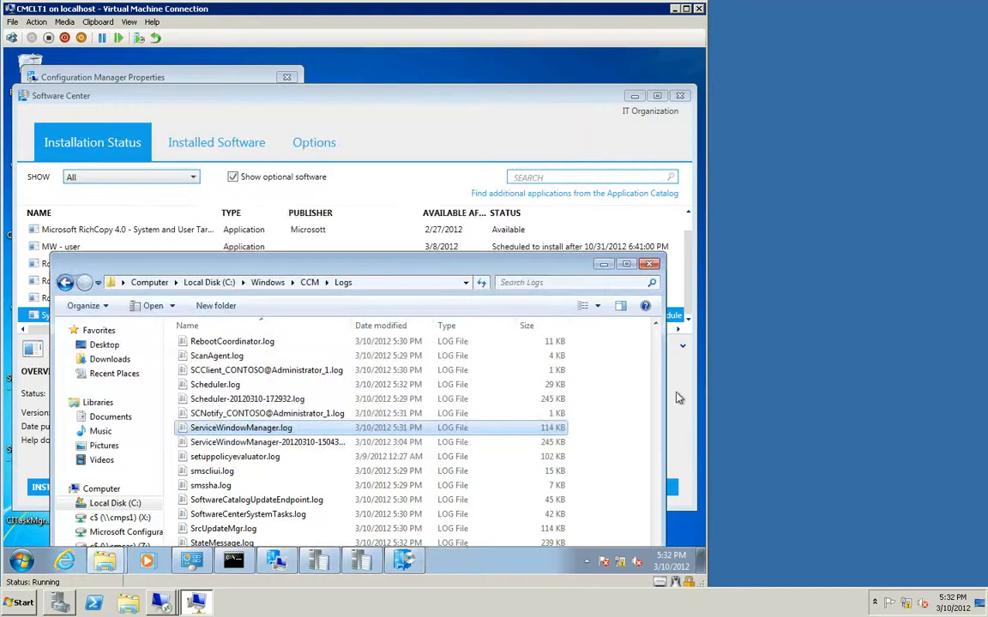
- Check the latest agent job entries in CIAgent.log from the CCM Logs folder and close the log
{"action": "scroll", "coordinate": [657, 365], "scroll_direction": "up", "scroll_amount": 10}
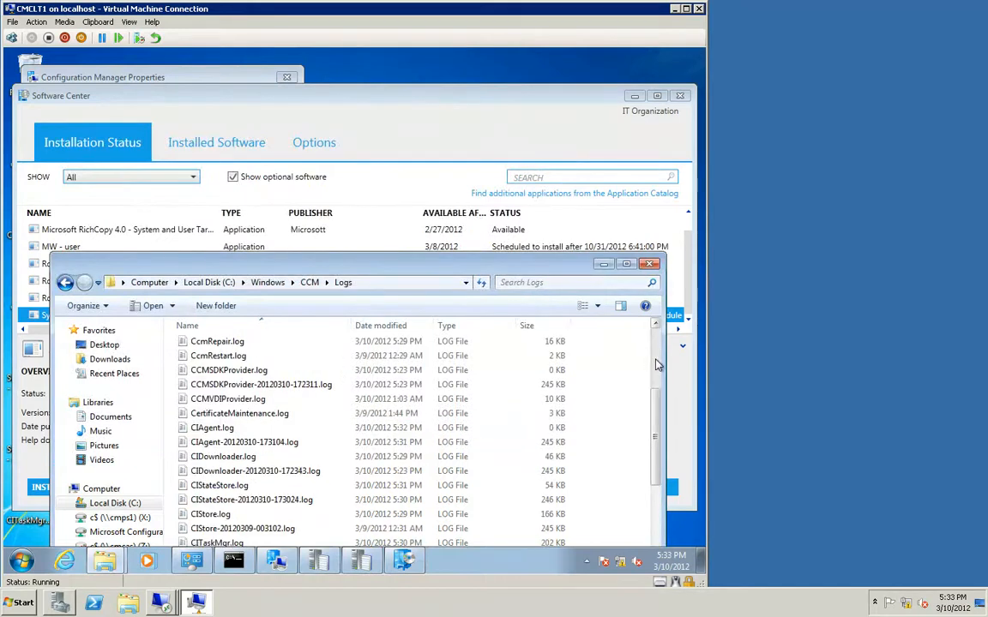
{"action": "double_click", "coordinate": [228, 429]}
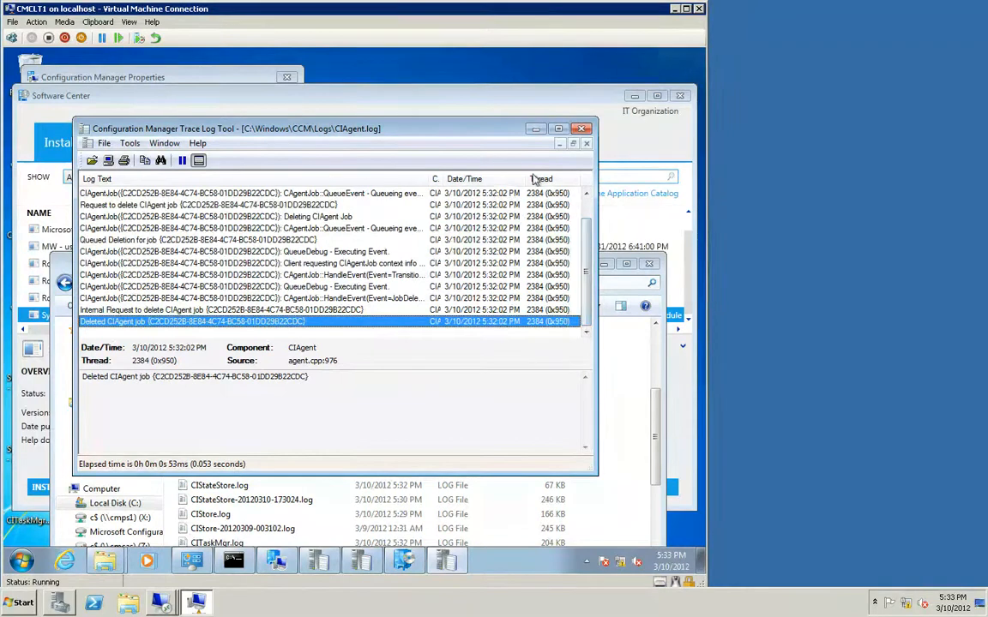
{"action": "left_click", "coordinate": [582, 130]}
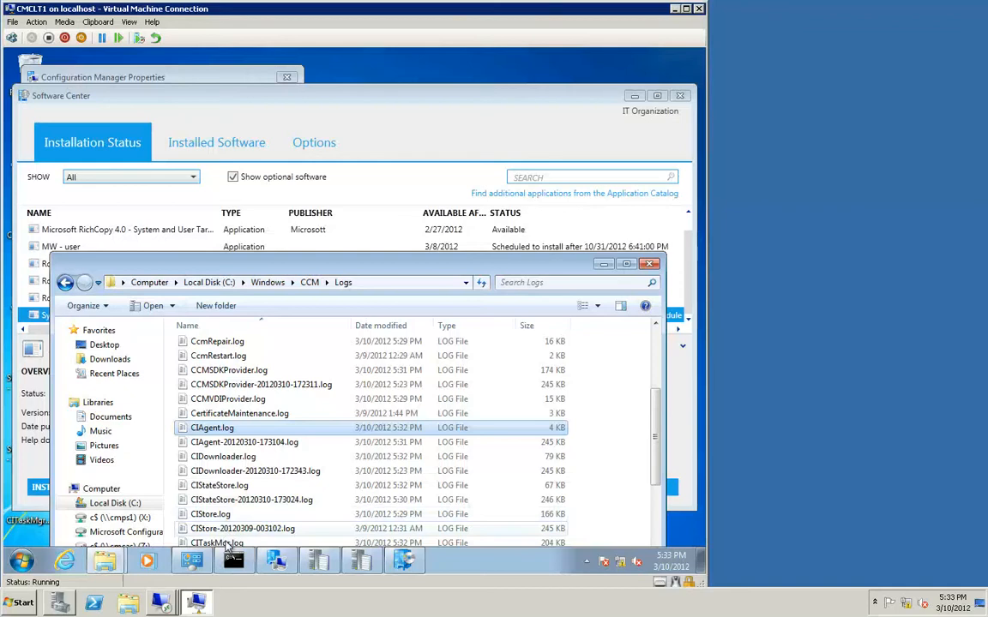
- Examine the highlighted service window entry in CITaskMgr.log from the CCM Logs folder and close the log
{"action": "left_click", "coordinate": [225, 542]}
{"action": "scroll", "coordinate": [306, 489], "scroll_direction": "down", "scroll_amount": 1}
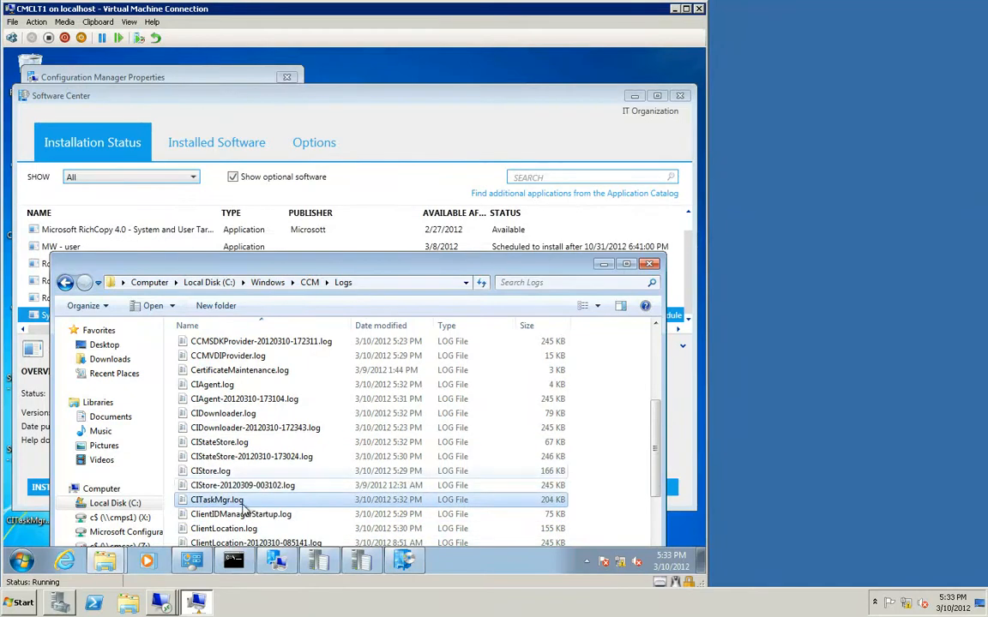
{"action": "double_click", "coordinate": [242, 501]}
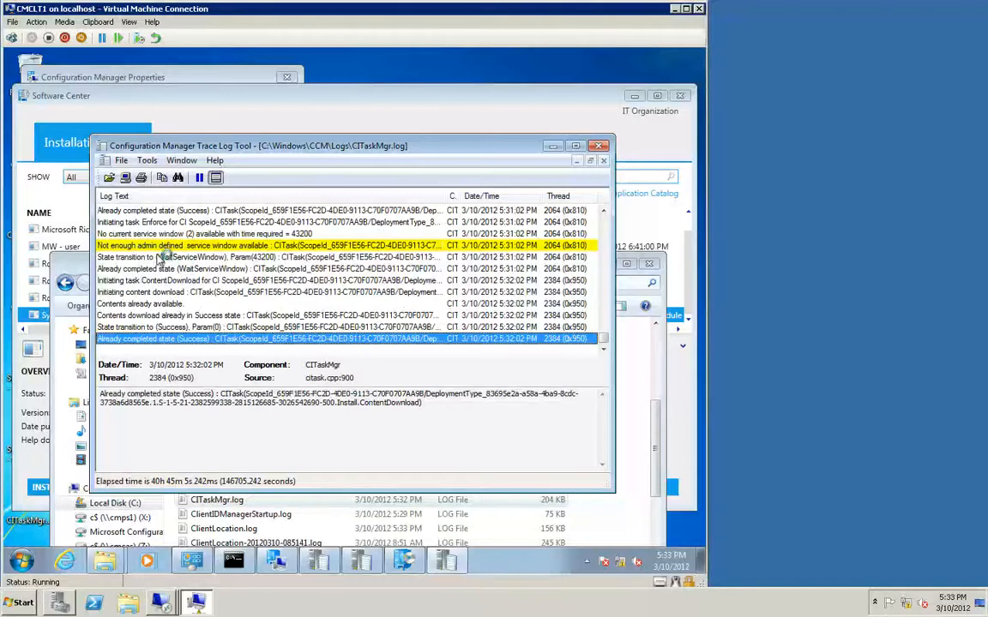
{"action": "left_click", "coordinate": [158, 248]}
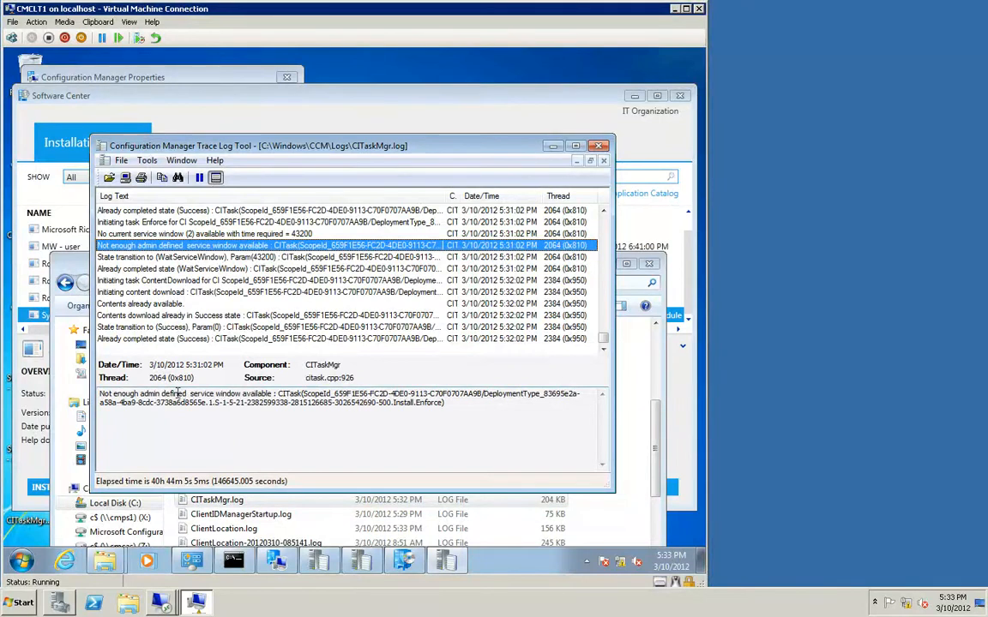
{"action": "left_click", "coordinate": [600, 146]}
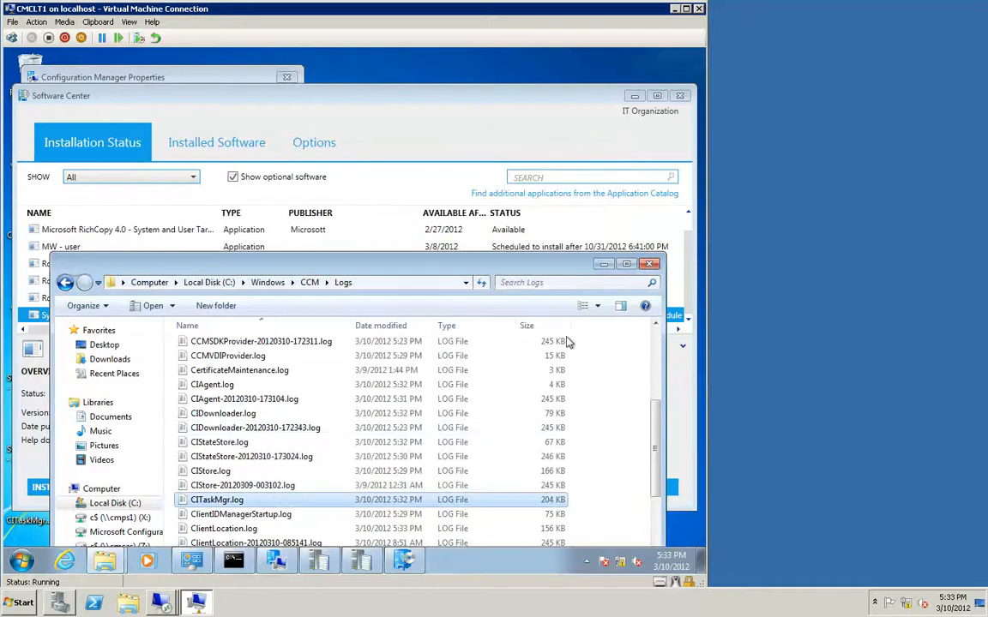
- Minimize the Logs window, switch to the cmcas remote desktop, and delete the System Maintenance Window application's deployment to MW collection
{"action": "left_click", "coordinate": [604, 265]}
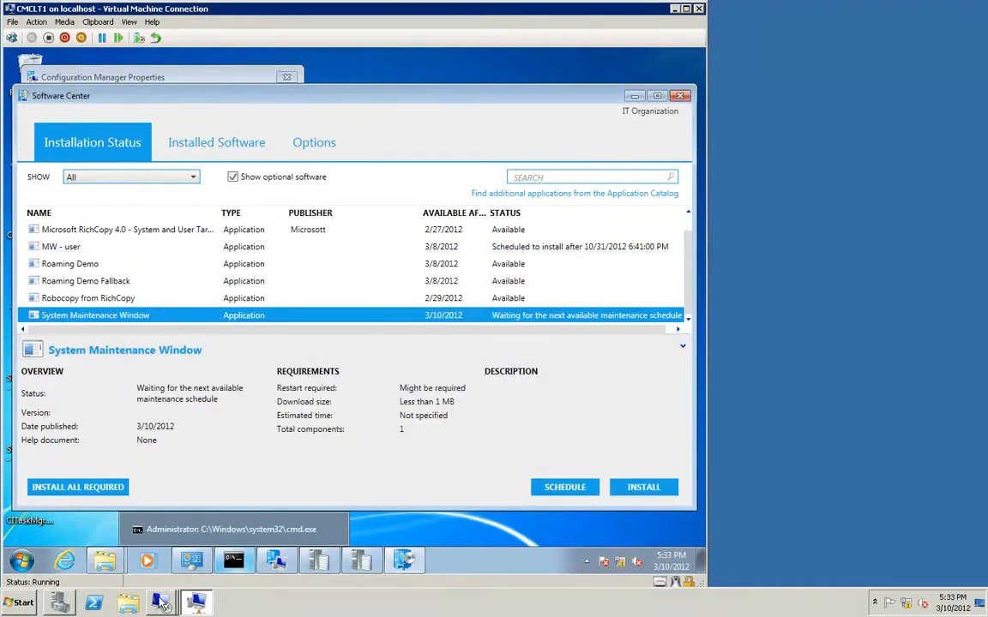
{"action": "mouse_move", "coordinate": [162, 603]}
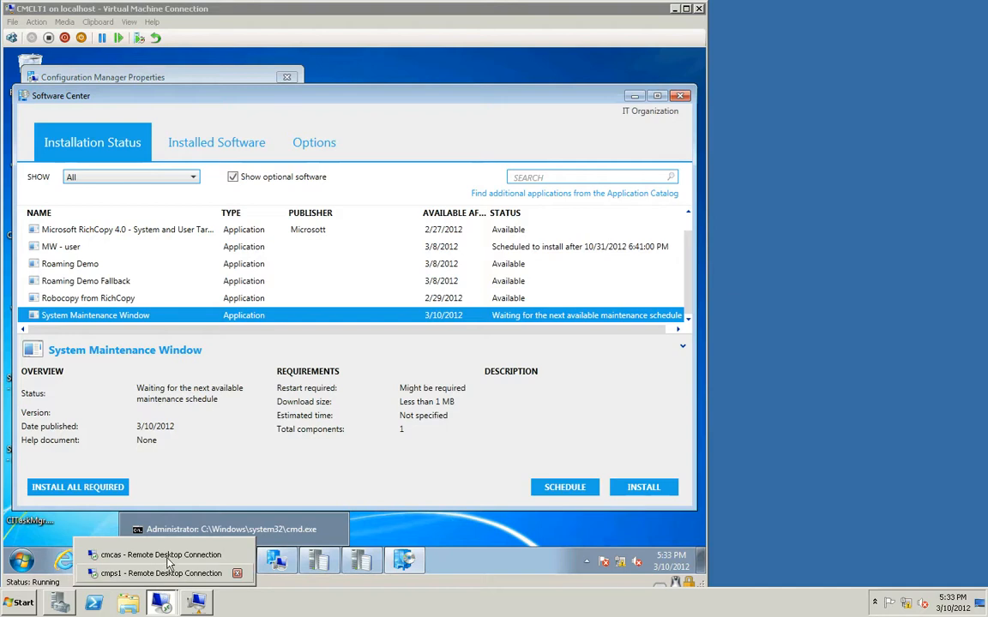
{"action": "left_click", "coordinate": [168, 557]}
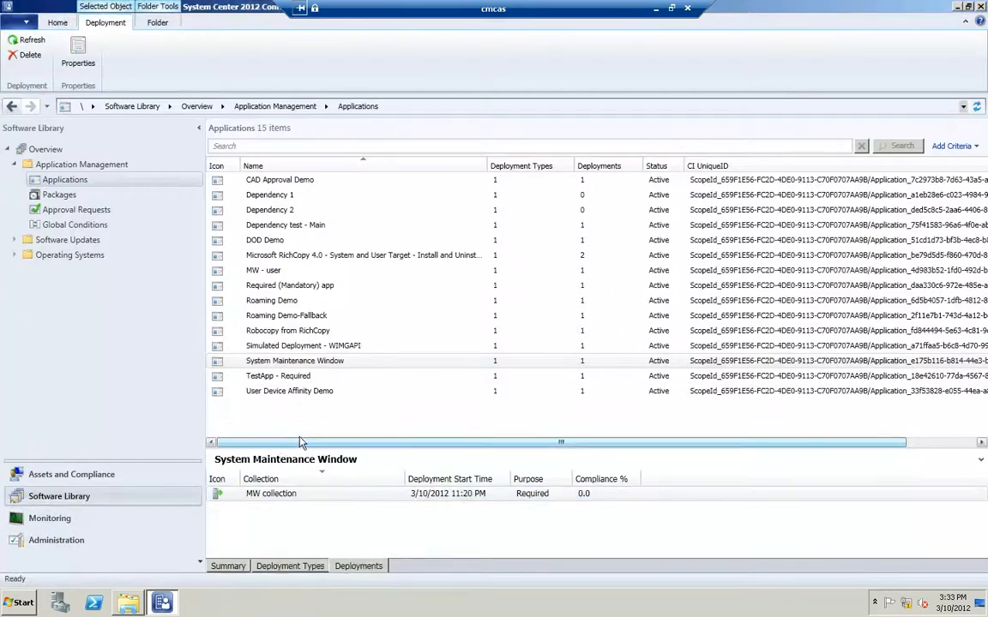
{"action": "right_click", "coordinate": [296, 495]}
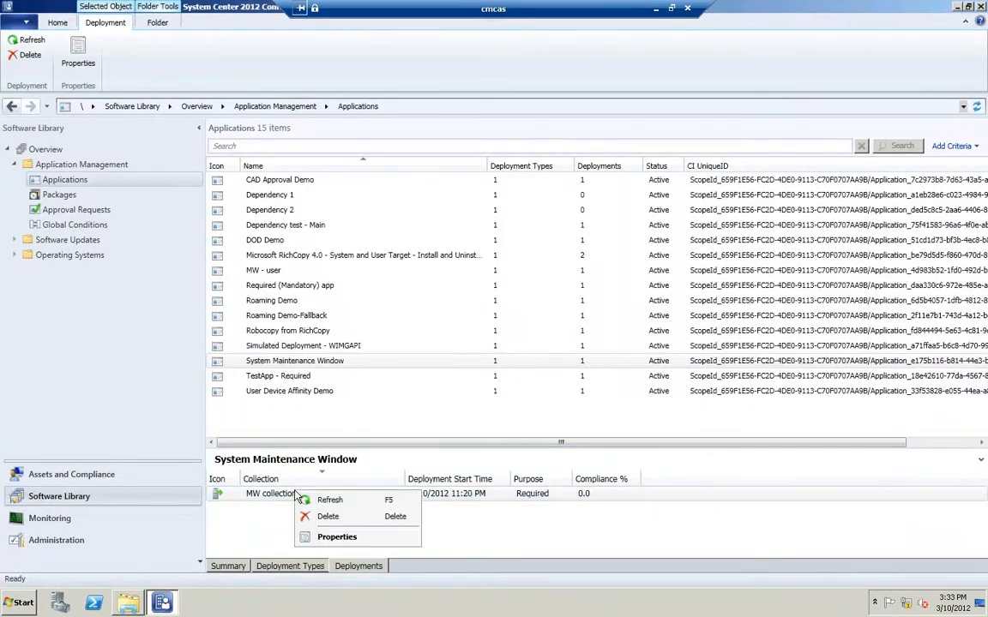
{"action": "left_click", "coordinate": [333, 518]}
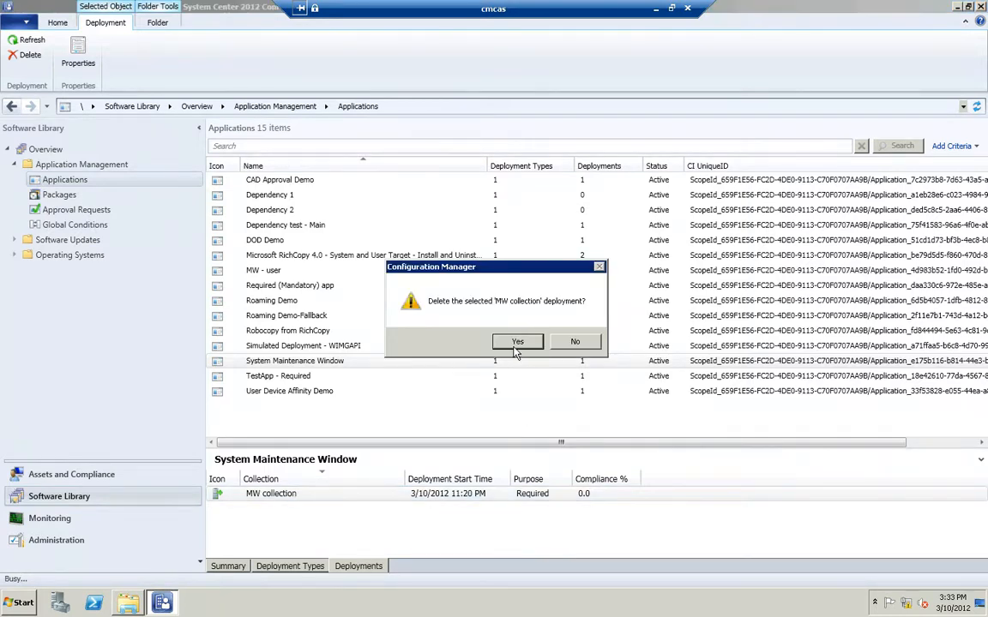
- Open the schedule of the "Window in the future test" maintenance window in the MW collection properties for editing
{"action": "left_click", "coordinate": [87, 476]}
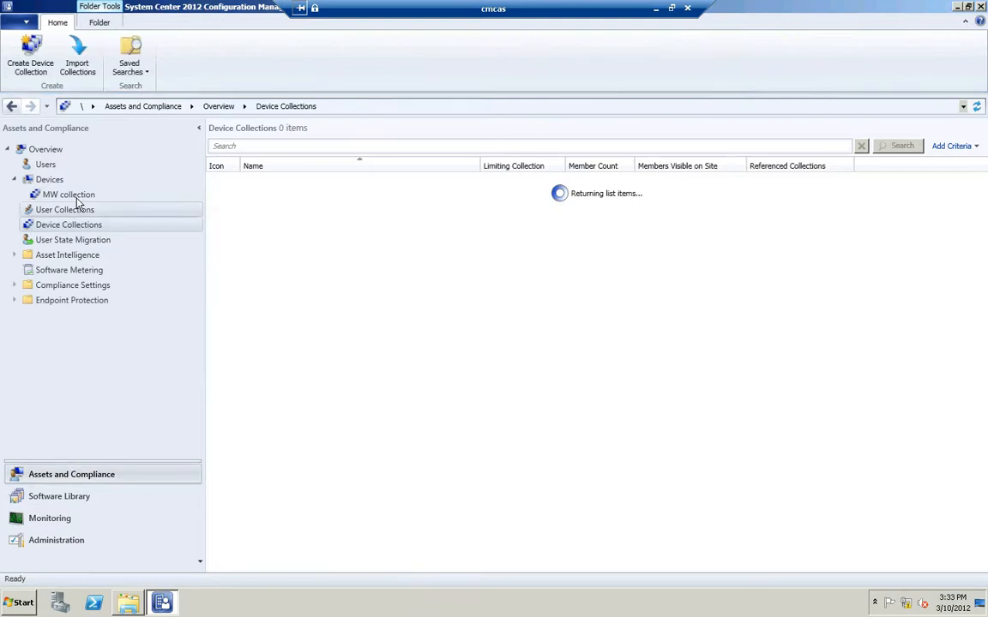
{"action": "right_click", "coordinate": [76, 197]}
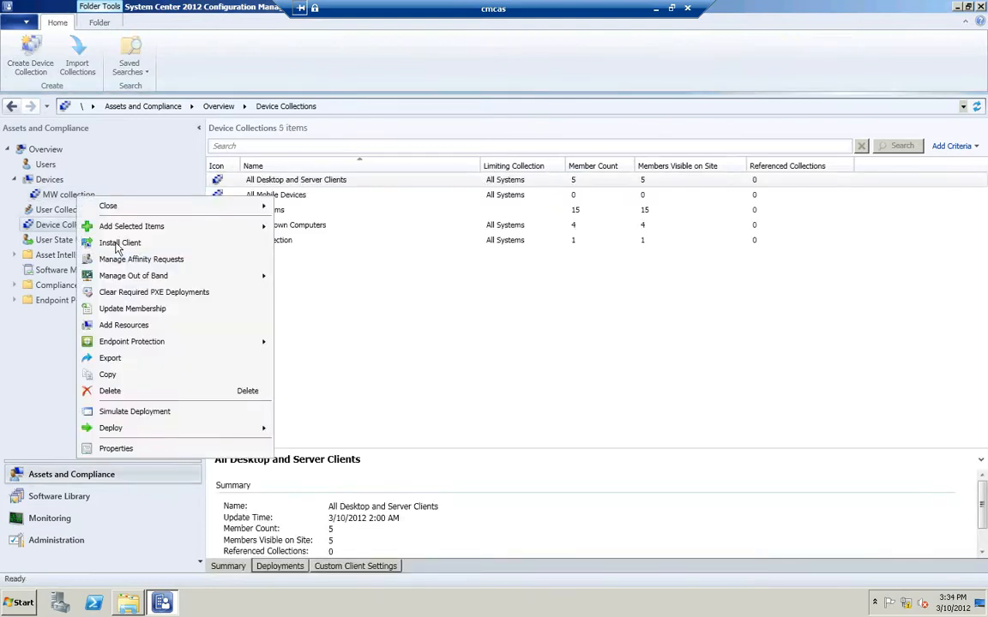
{"action": "left_click", "coordinate": [143, 453]}
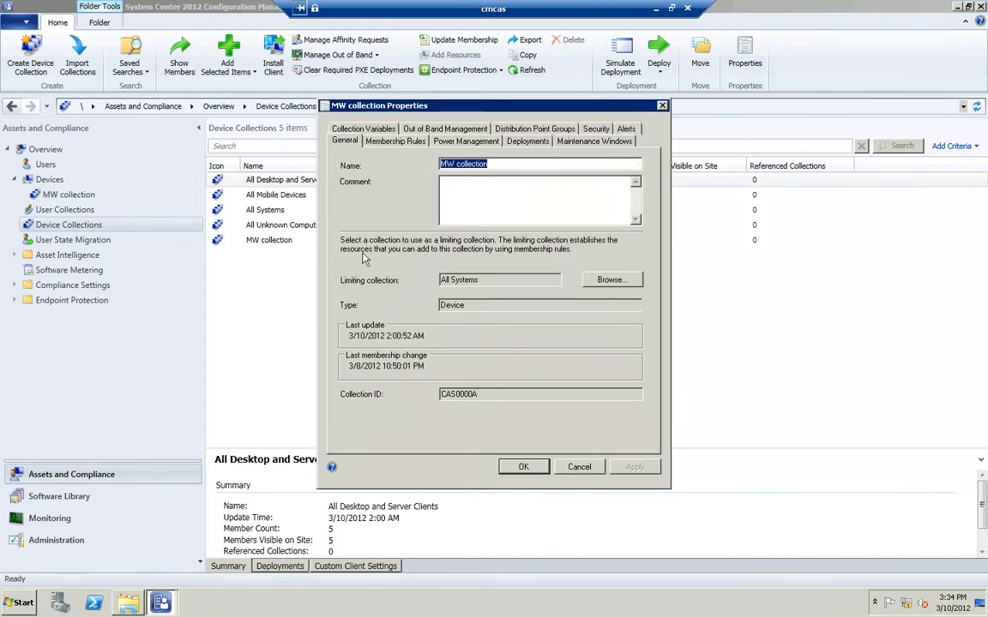
{"action": "left_click", "coordinate": [592, 140]}
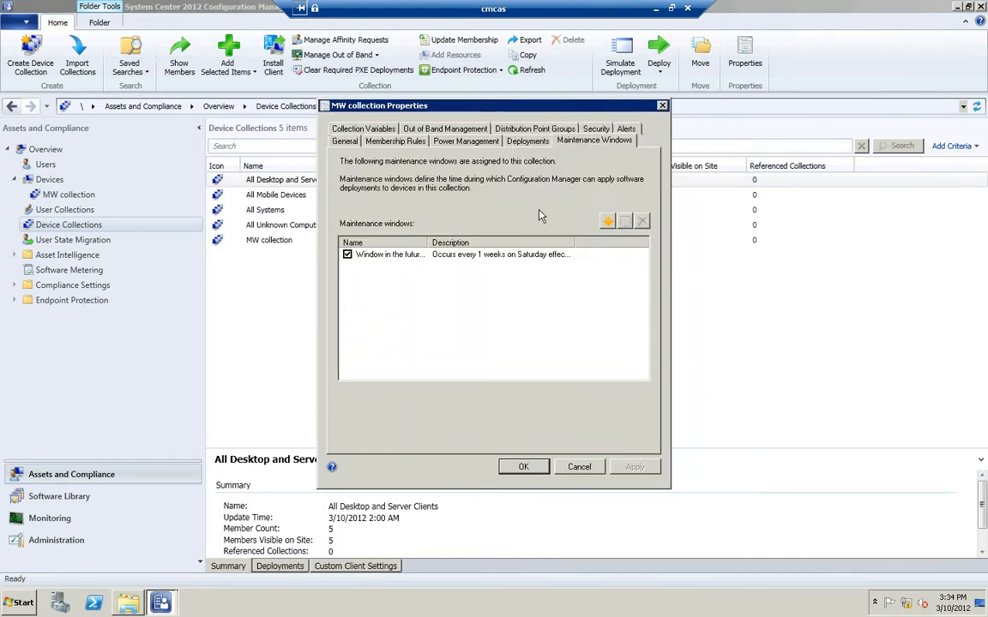
{"action": "left_click", "coordinate": [502, 255]}
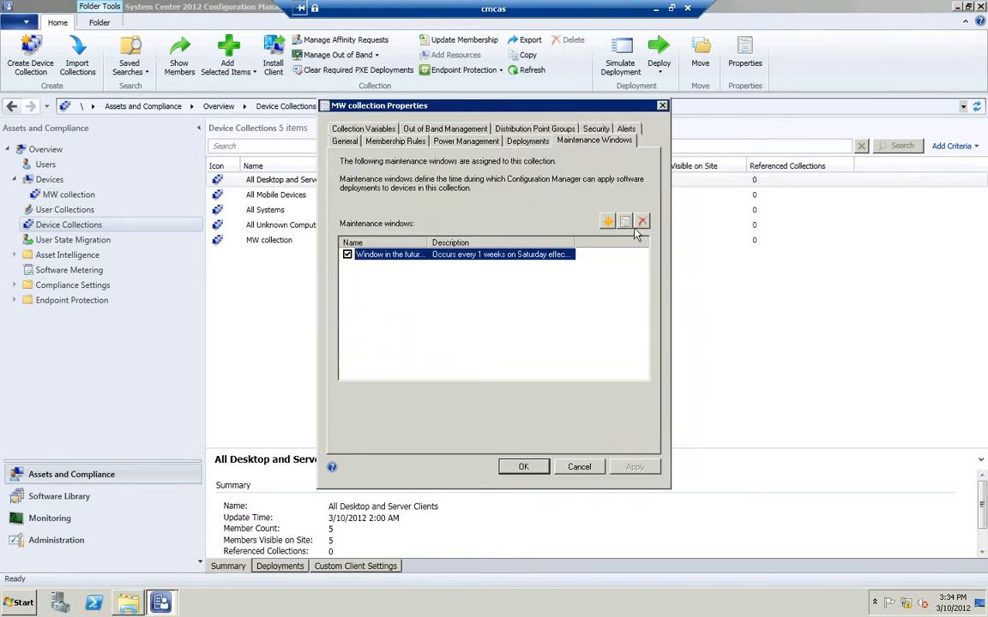
{"action": "left_click", "coordinate": [625, 222]}
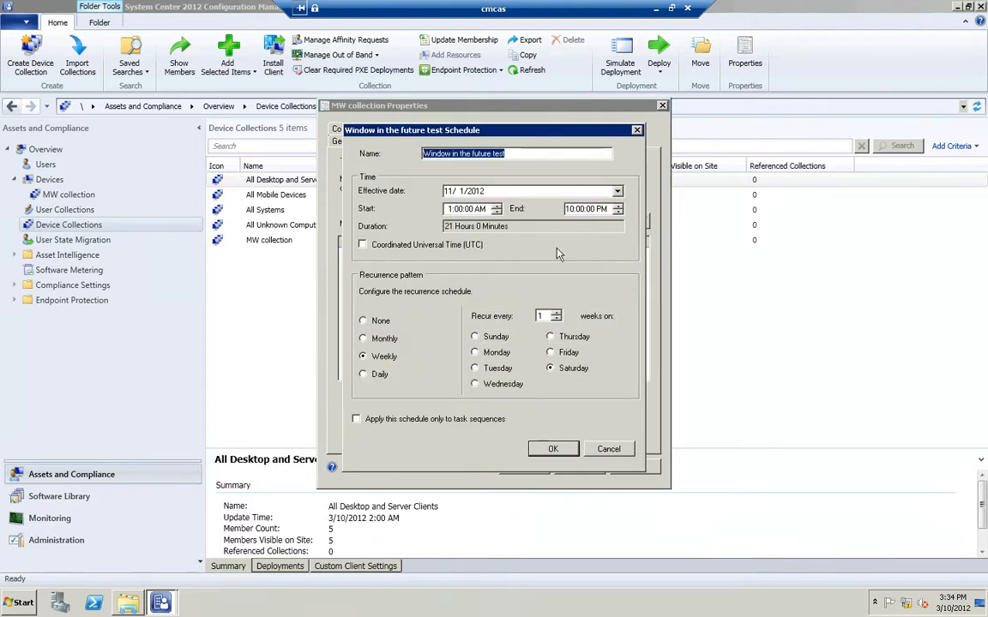
- Set the maintenance window's recurrence pattern to None and its effective date to 3/10/2012
{"action": "left_click", "coordinate": [364, 321]}
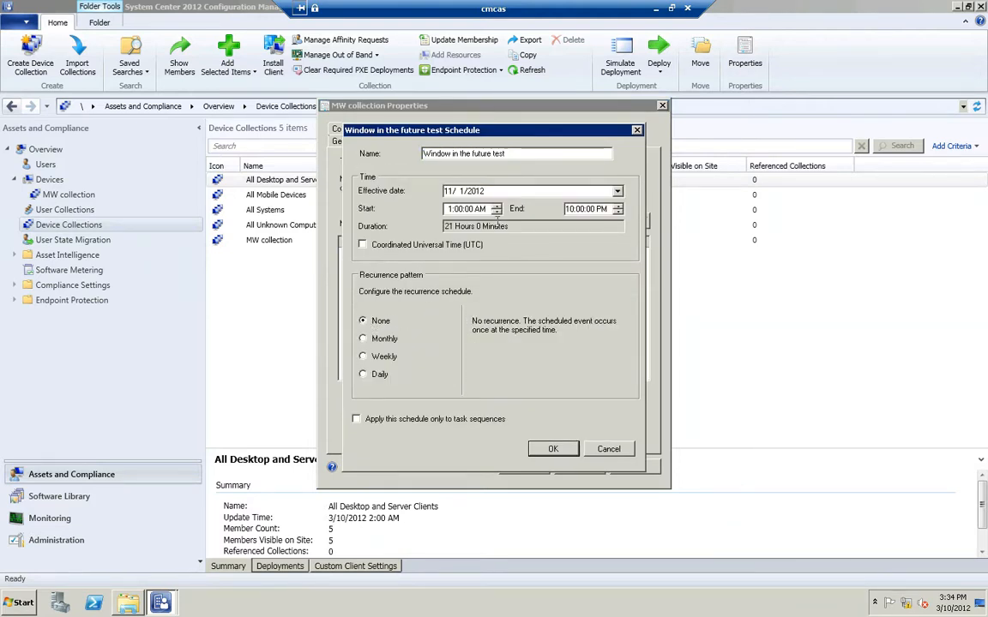
{"action": "left_click", "coordinate": [618, 192]}
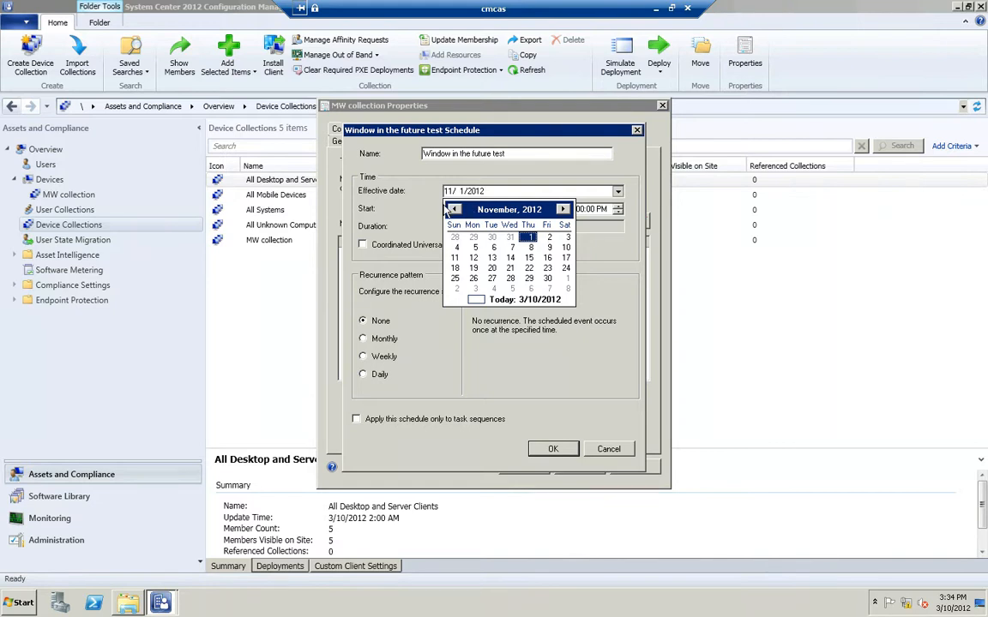
{"action": "left_click", "coordinate": [453, 209]}
{"action": "left_click", "coordinate": [453, 209]}
{"action": "left_click", "coordinate": [453, 209]}
{"action": "left_click", "coordinate": [453, 209]}
{"action": "left_click", "coordinate": [453, 209]}
{"action": "left_click", "coordinate": [453, 209]}
{"action": "left_click", "coordinate": [453, 209]}
{"action": "left_click", "coordinate": [453, 210]}
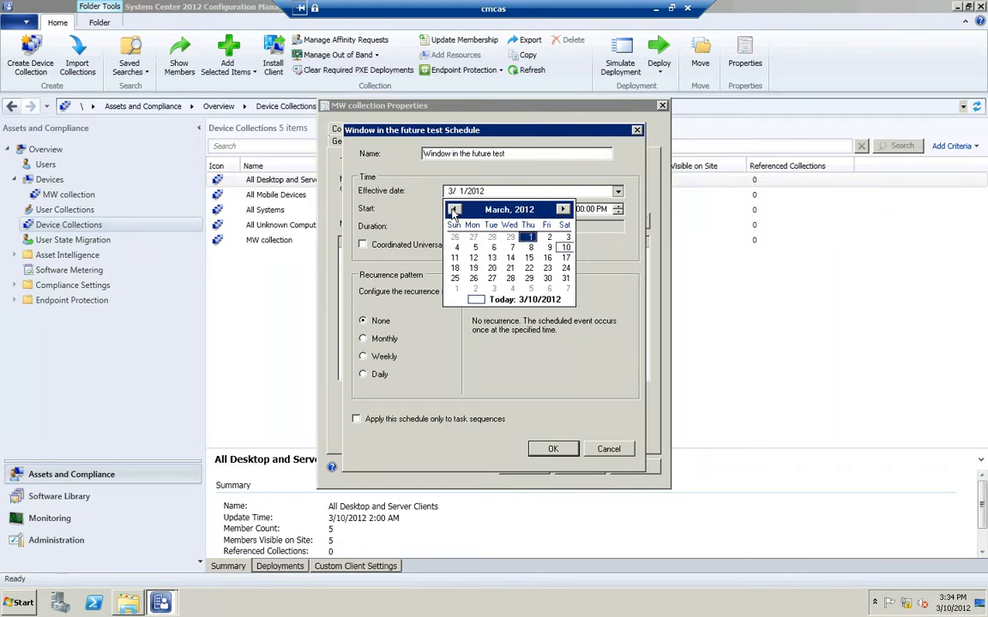
{"action": "left_click", "coordinate": [452, 209]}
{"action": "left_click", "coordinate": [562, 209]}
{"action": "left_click", "coordinate": [506, 299]}
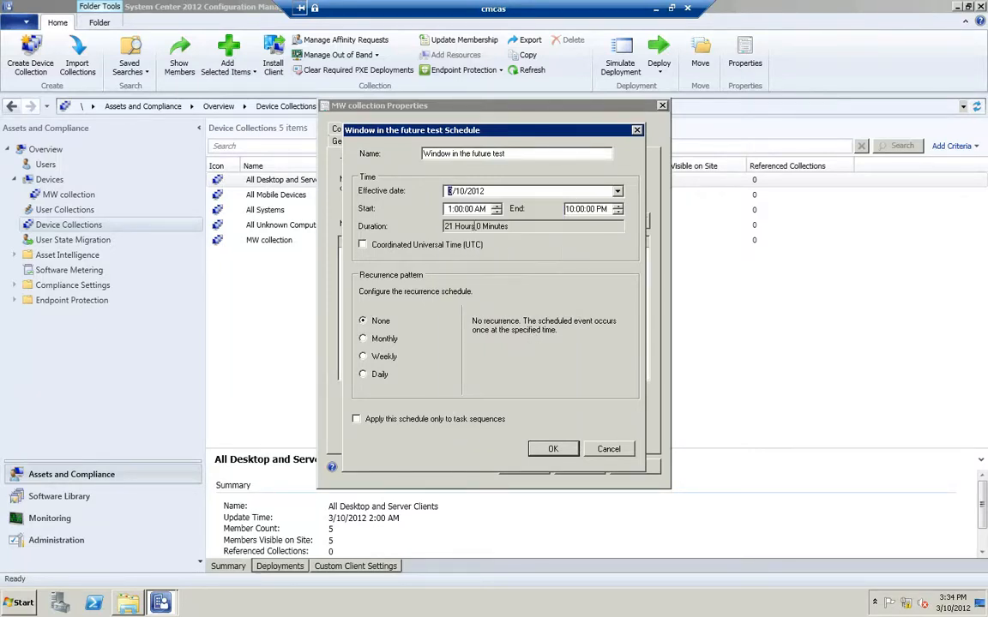
- Set the maintenance window to run from 5:00 PM to 8:00 PM and save it to MW collection without recurrence
{"action": "left_click", "coordinate": [449, 210]}
{"action": "type", "text": "5"}
{"action": "left_click", "coordinate": [481, 210]}
{"action": "key", "text": "p"}
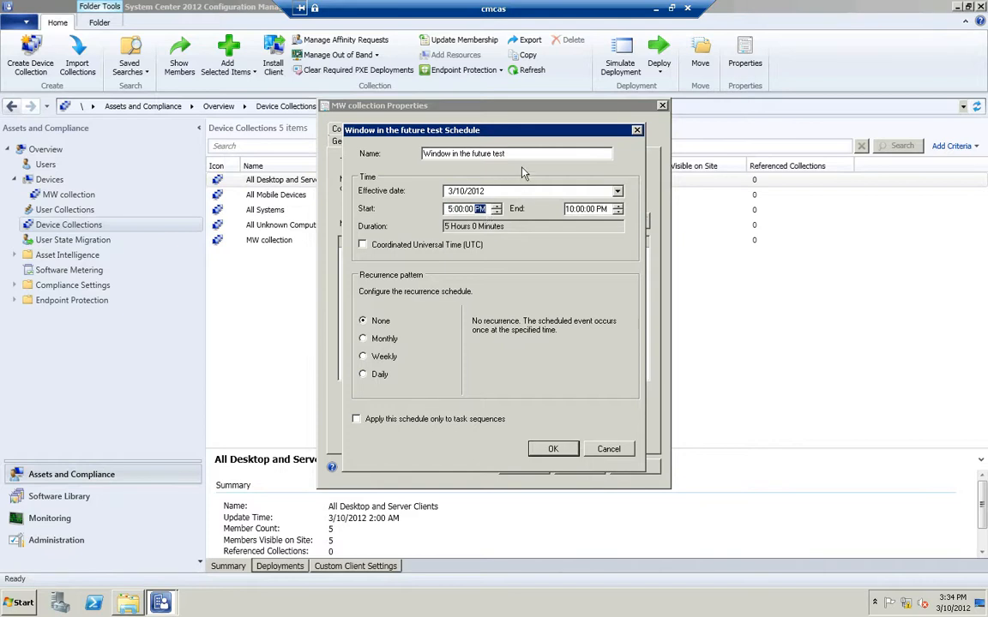
{"action": "left_click", "coordinate": [571, 210]}
{"action": "left_click", "coordinate": [553, 451]}
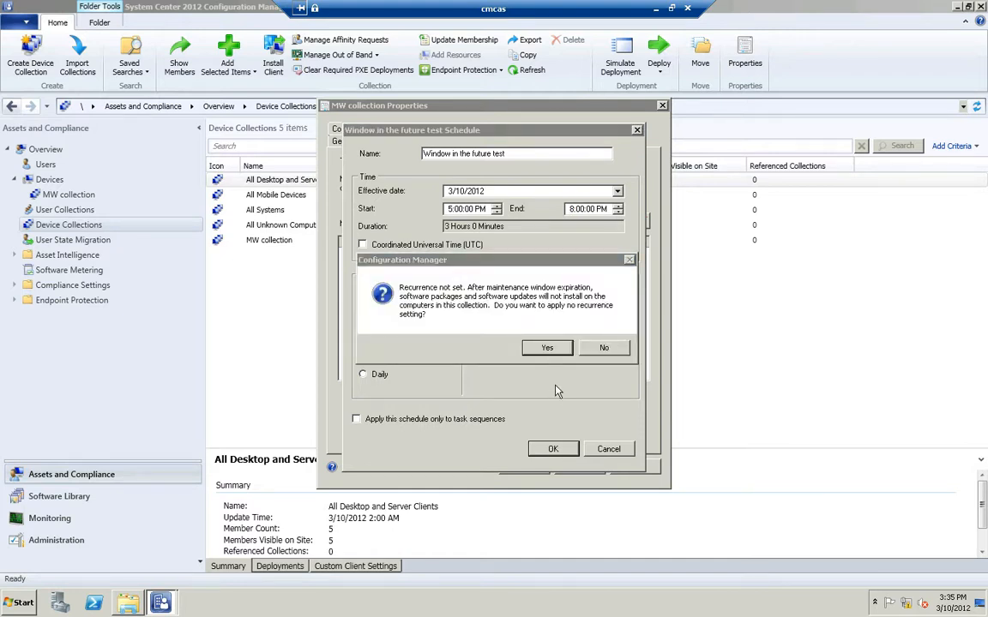
{"action": "left_click", "coordinate": [549, 349]}
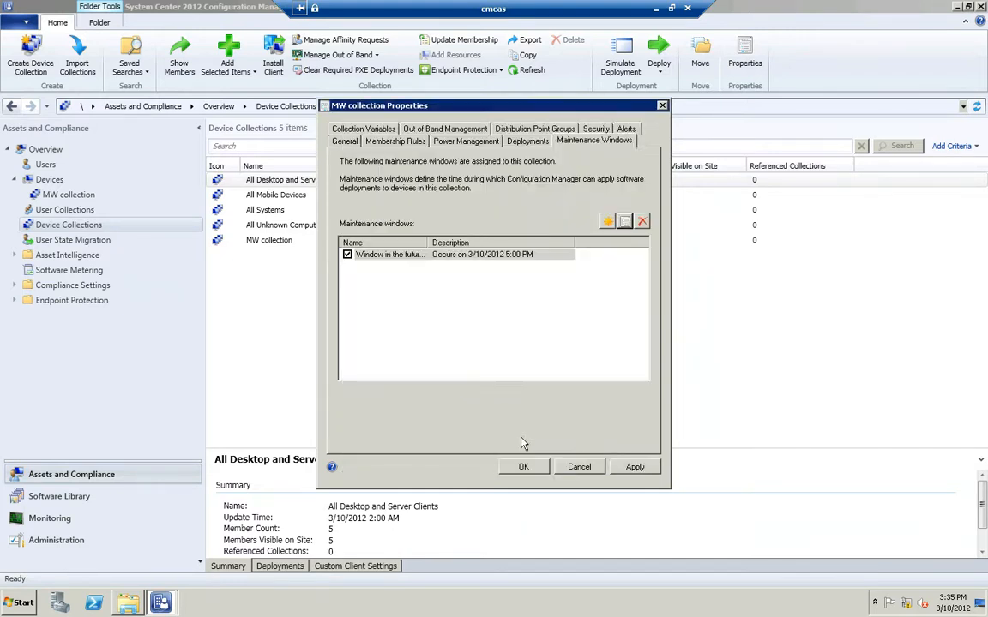
{"action": "left_click", "coordinate": [524, 466]}
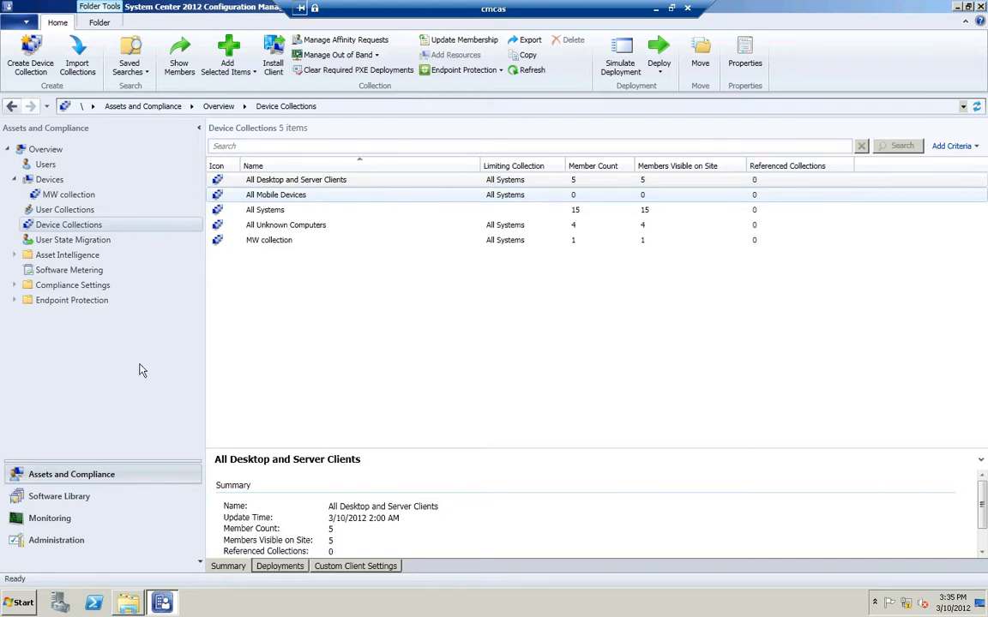
- Show the deployments of the System Maintenance Window application in the Software Library
{"action": "left_click", "coordinate": [81, 499]}
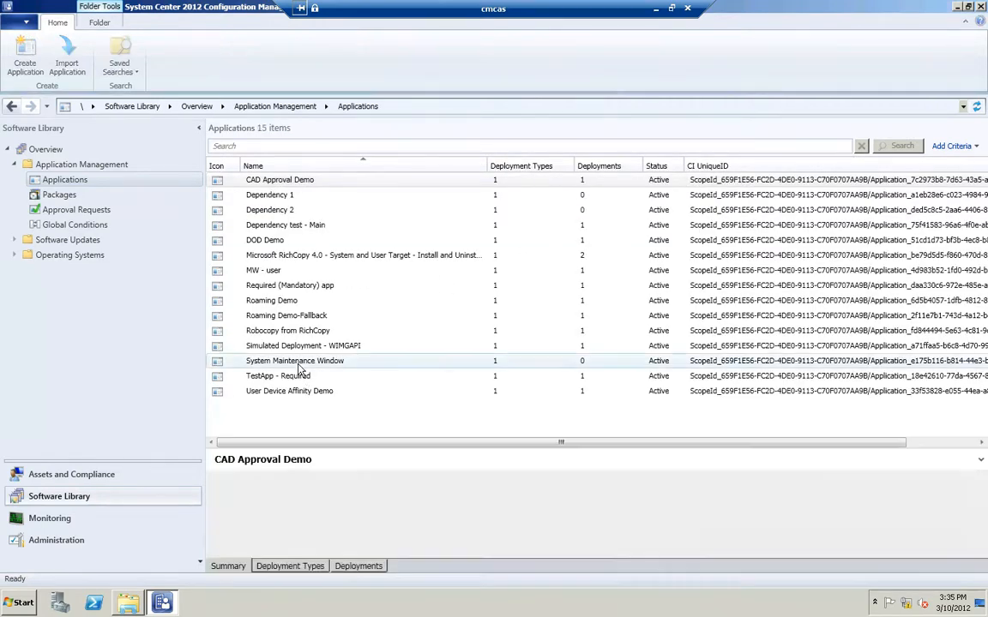
{"action": "left_click", "coordinate": [300, 363]}
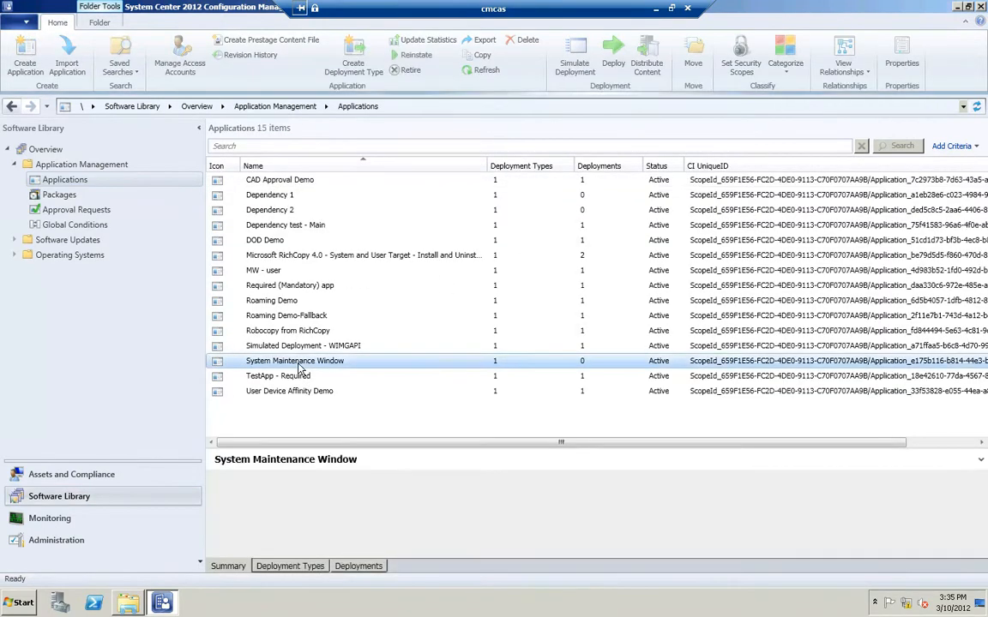
{"action": "left_click", "coordinate": [370, 567]}
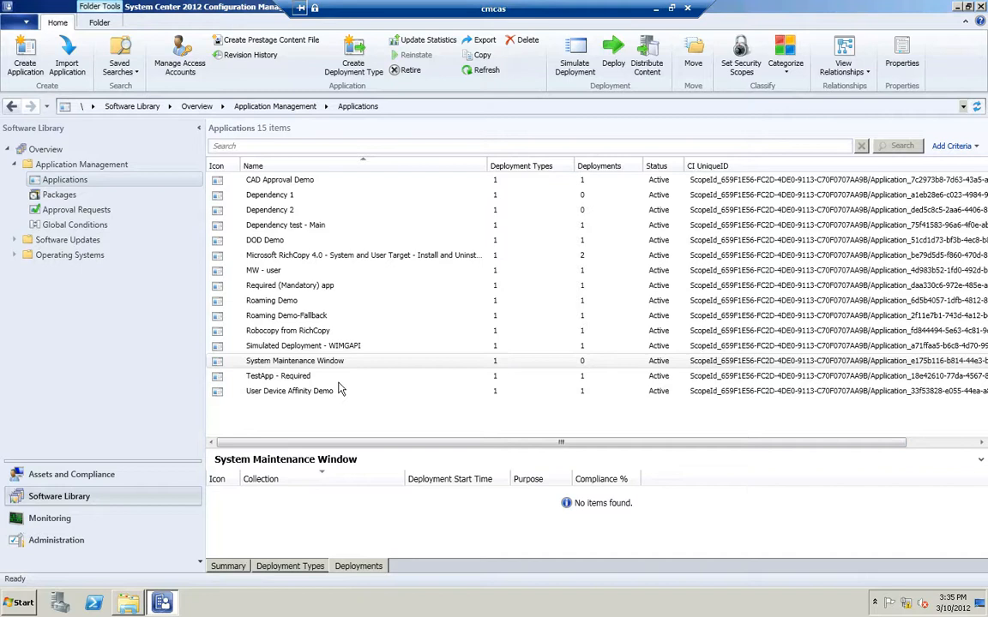
- Start a new deployment of the System Maintenance Window application and target it at the All Systems device collection
{"action": "right_click", "coordinate": [336, 362]}
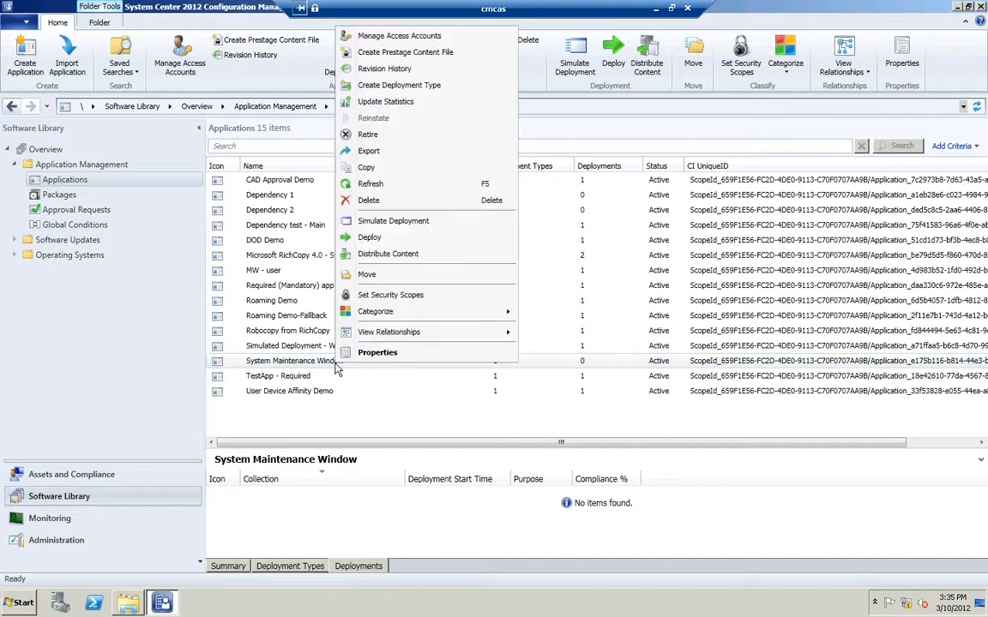
{"action": "left_click", "coordinate": [386, 241]}
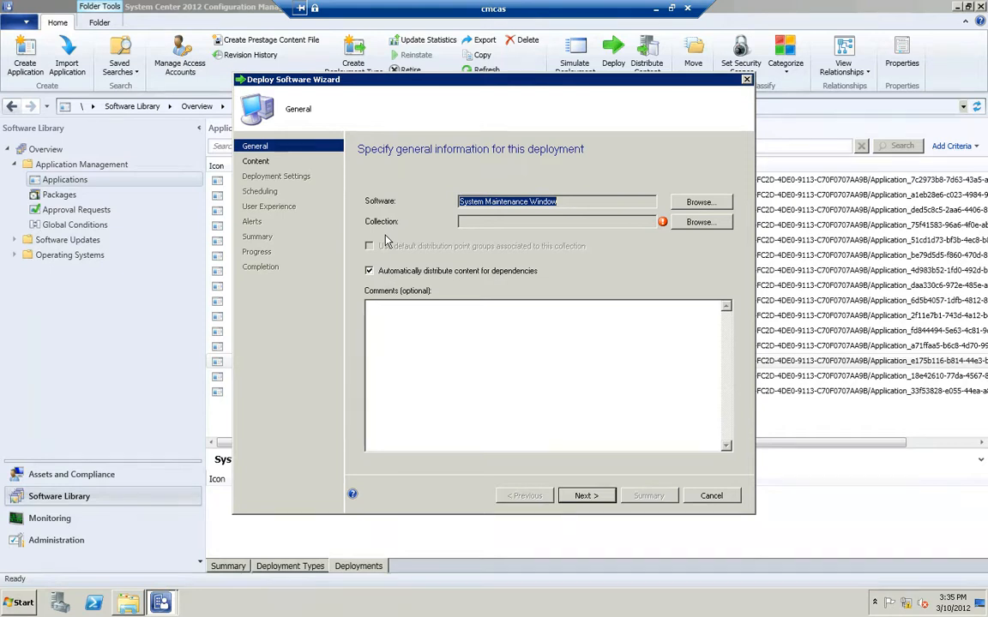
{"action": "left_click", "coordinate": [708, 226]}
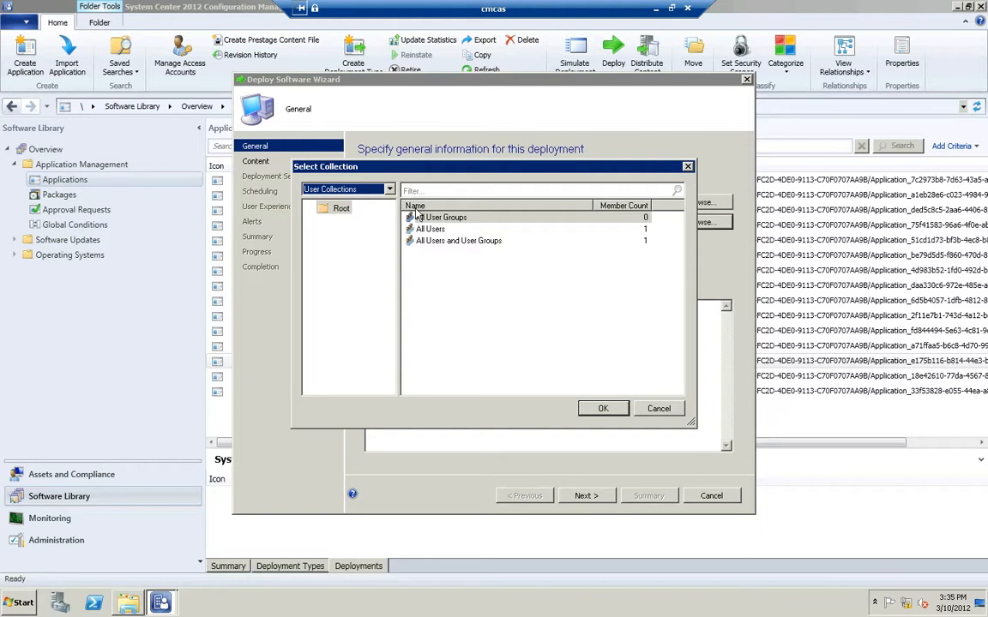
{"action": "left_click", "coordinate": [390, 190]}
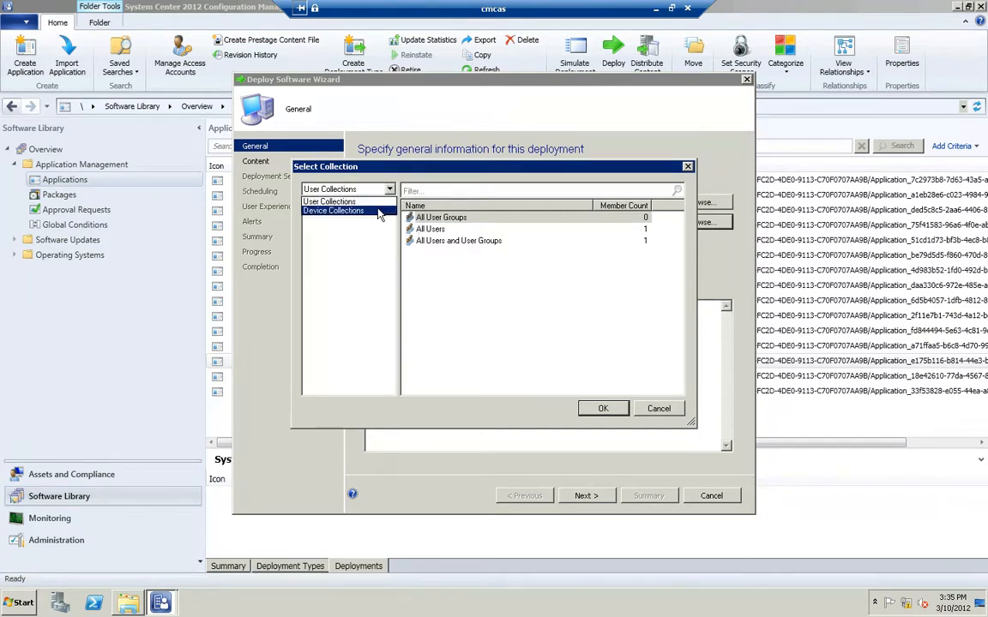
{"action": "left_click", "coordinate": [380, 212]}
{"action": "left_click", "coordinate": [435, 241]}
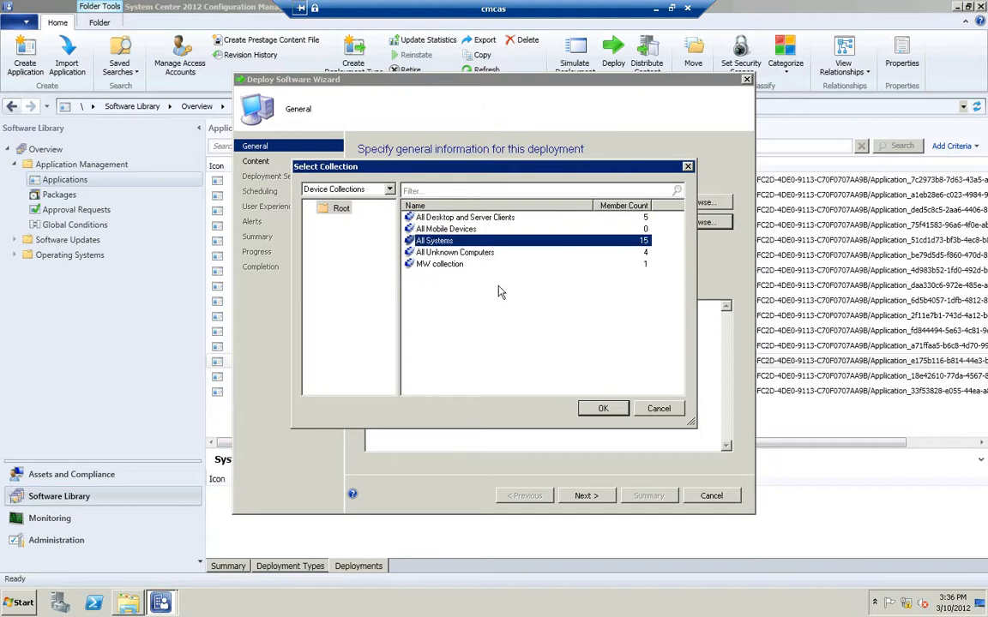
{"action": "left_click", "coordinate": [593, 408]}
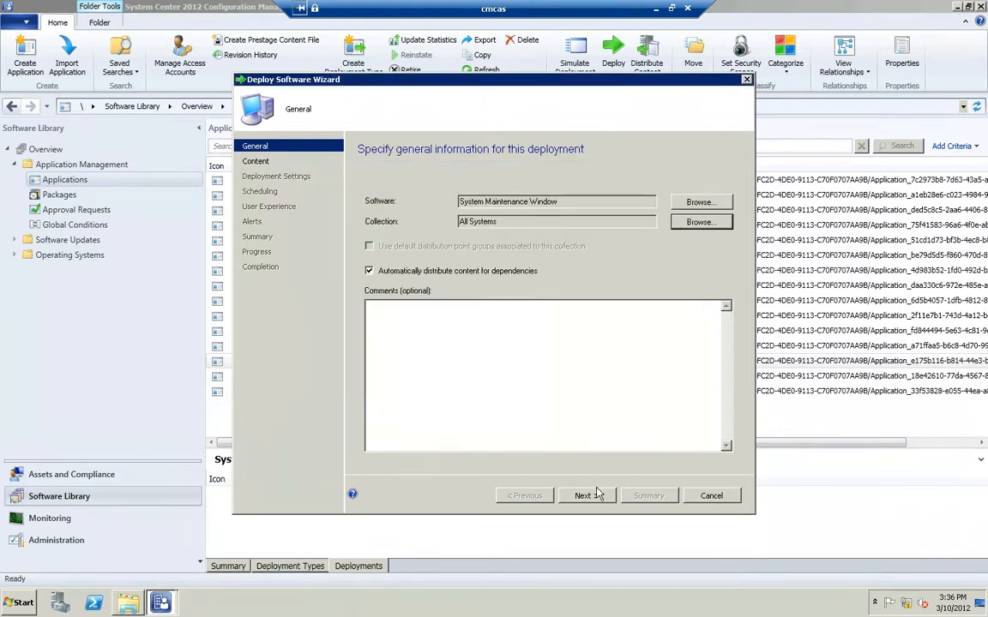
- Keep the existing content distribution and set the deployment's action to Install with the purpose Required
{"action": "left_click", "coordinate": [597, 495]}
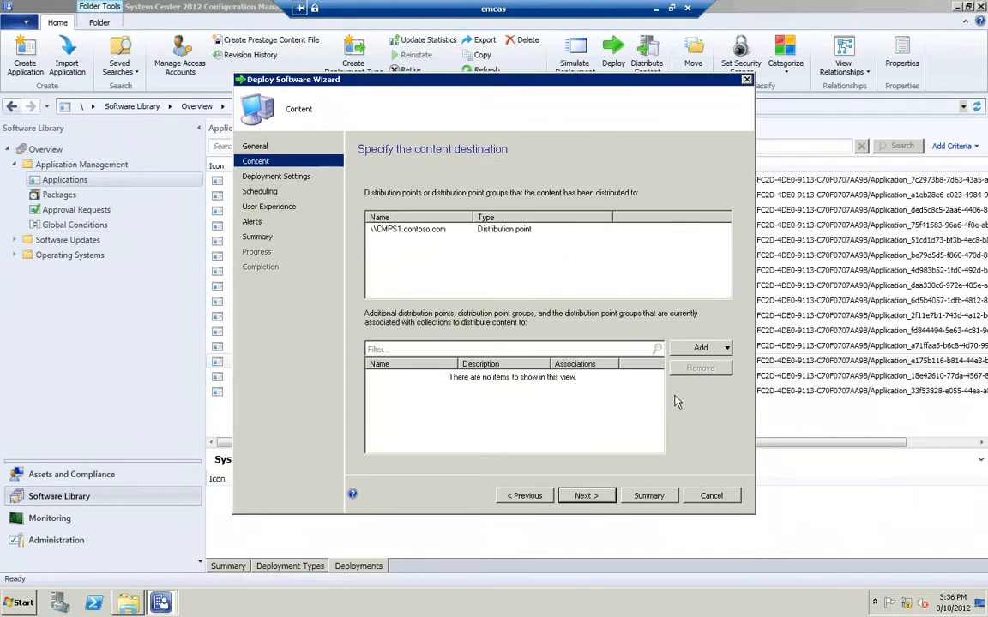
{"action": "left_click", "coordinate": [599, 498]}
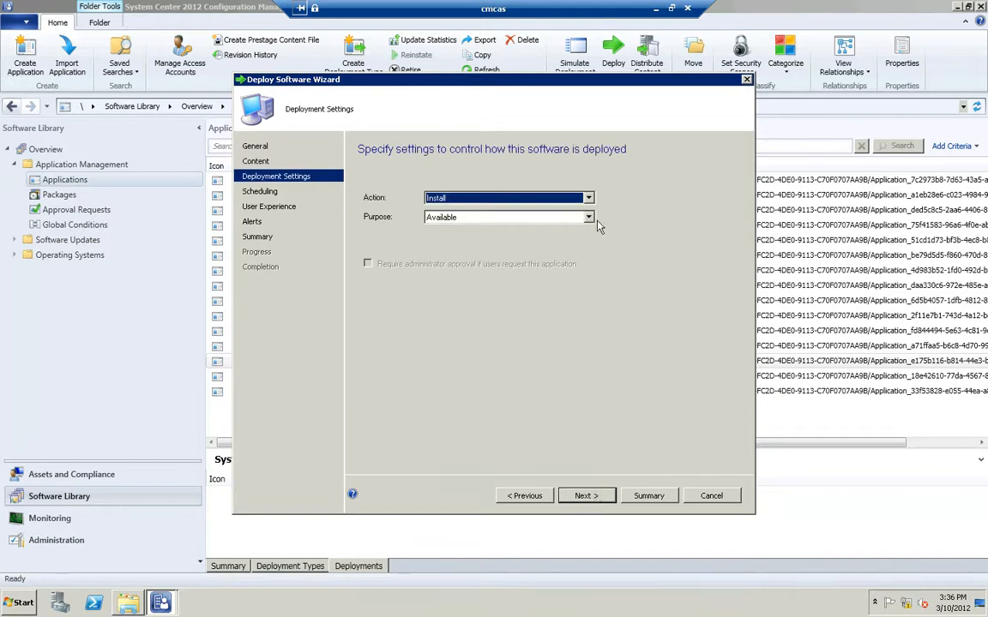
{"action": "left_click", "coordinate": [588, 217]}
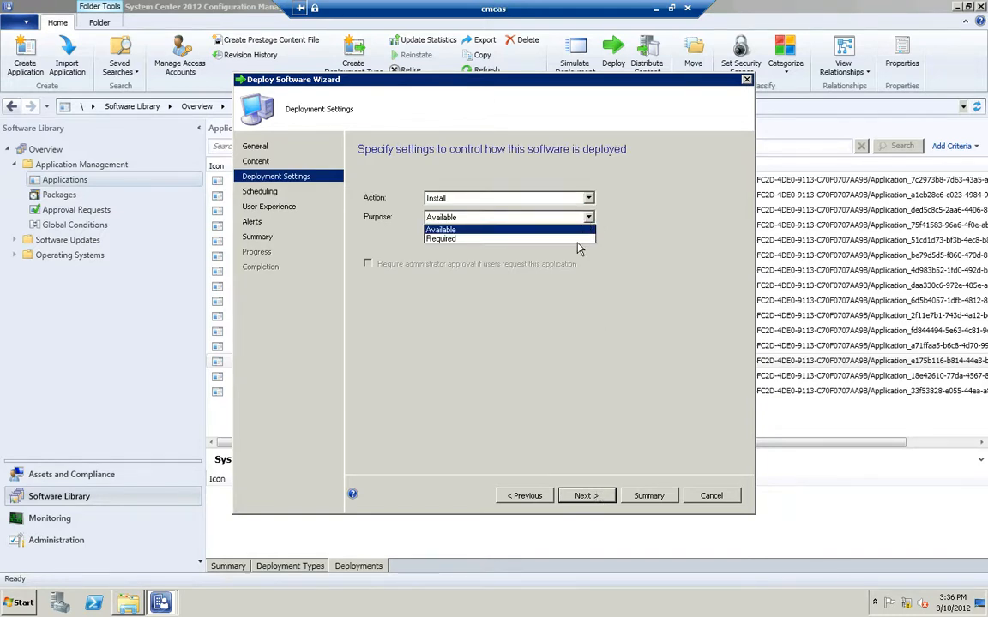
{"action": "left_click", "coordinate": [574, 237]}
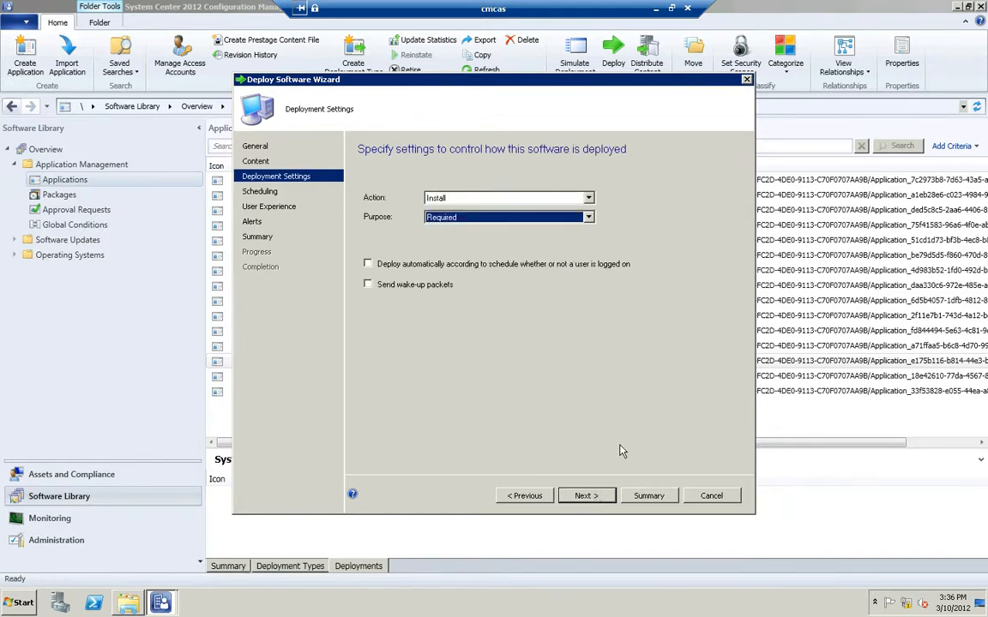
{"action": "left_click", "coordinate": [587, 496]}
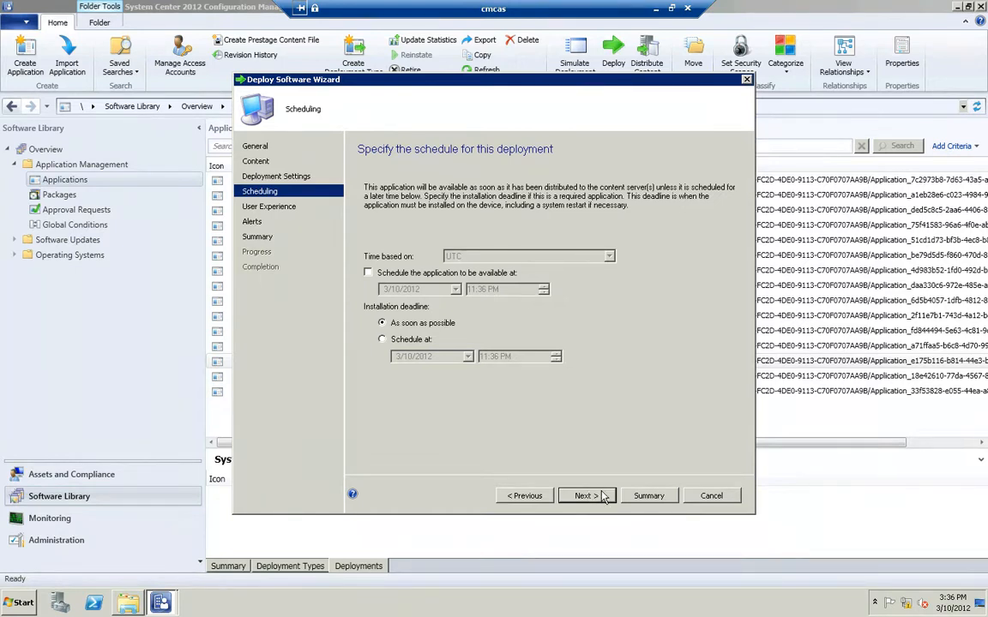
- Complete the deployment with an as-soon-as-possible installation deadline and the default user experience and alert settings
{"action": "left_click", "coordinate": [603, 497]}
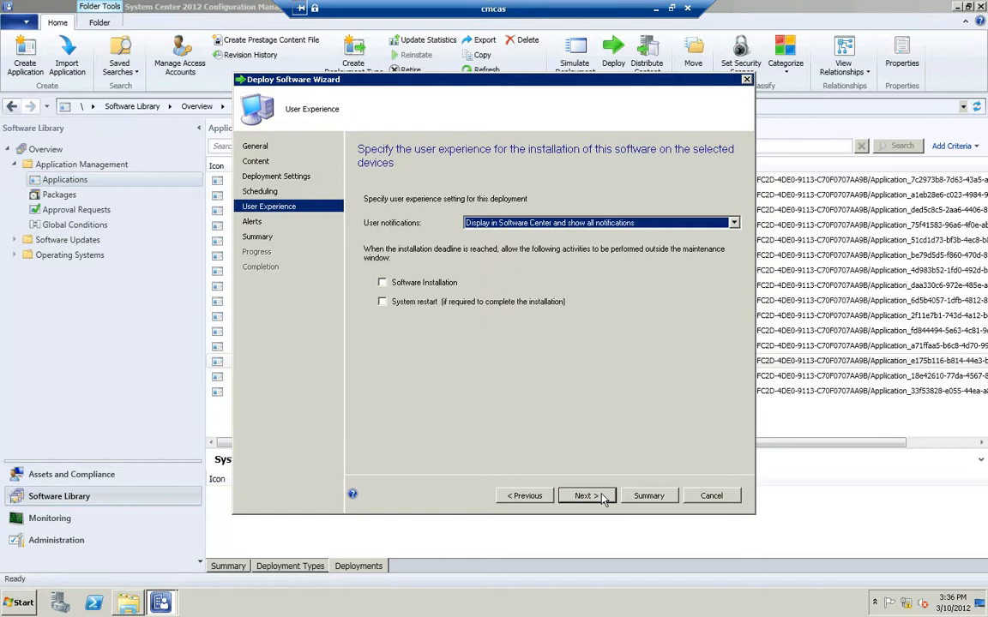
{"action": "left_click", "coordinate": [603, 499]}
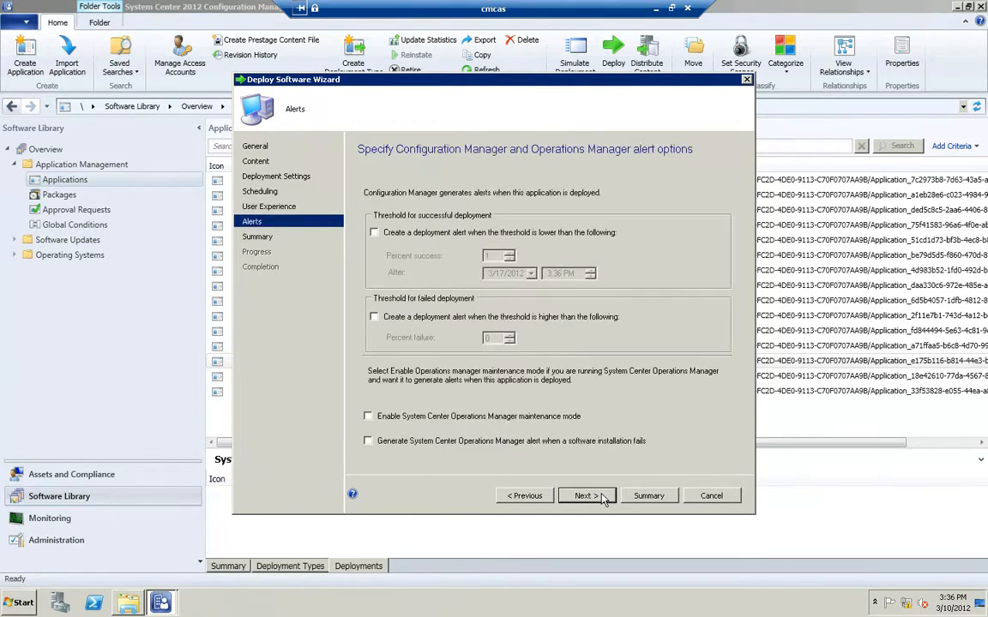
{"action": "left_click", "coordinate": [603, 499]}
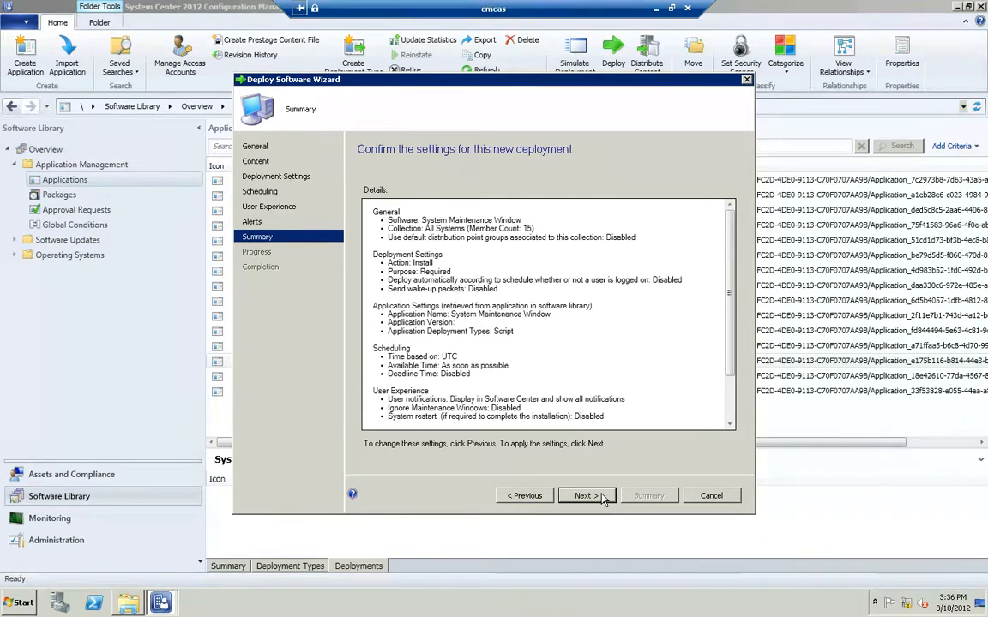
{"action": "left_click", "coordinate": [603, 499]}
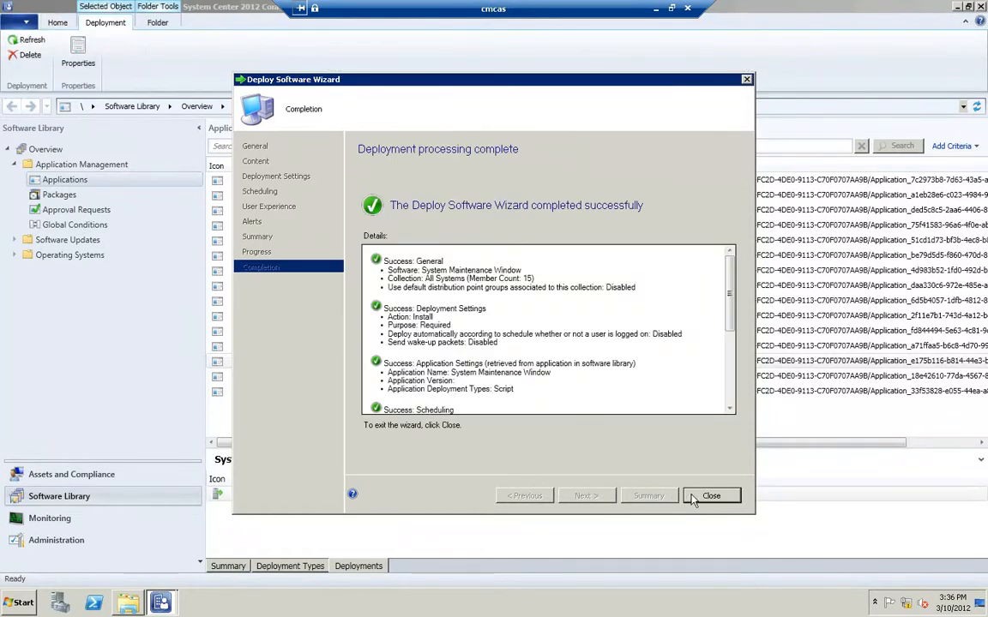
{"action": "left_click", "coordinate": [708, 496]}
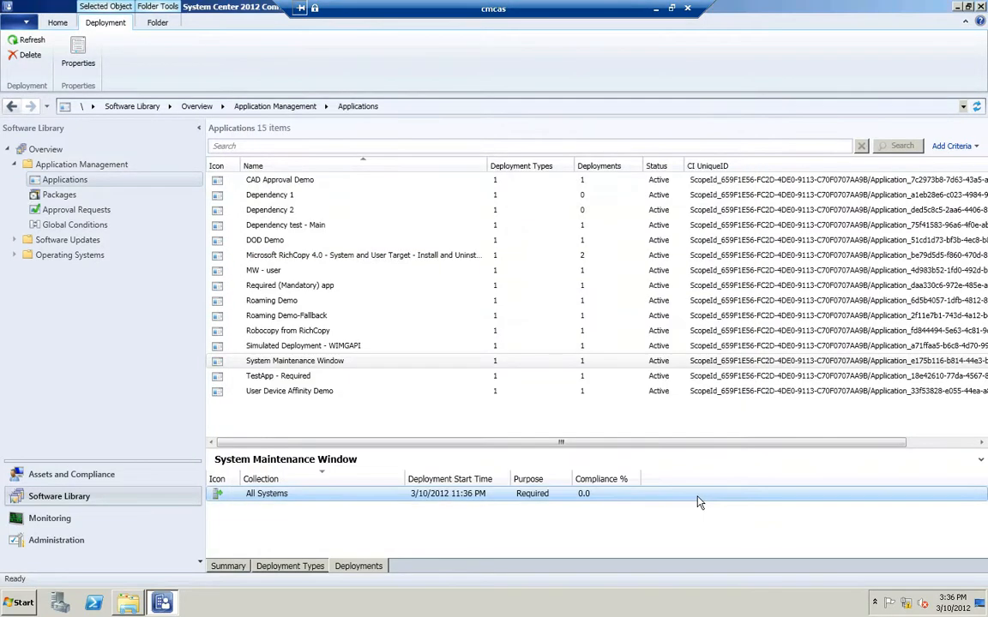
- Switch to the CMCLT1 client, refresh Software Center and run the Machine Policy Retrieval & Evaluation Cycle
{"action": "left_click", "coordinate": [657, 11]}
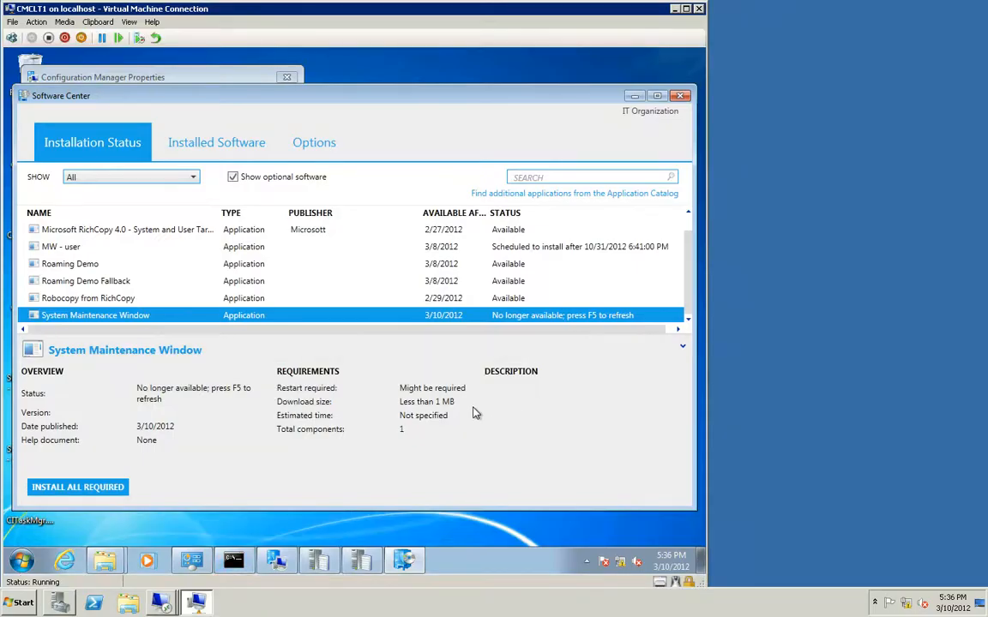
{"action": "key", "text": "F5"}
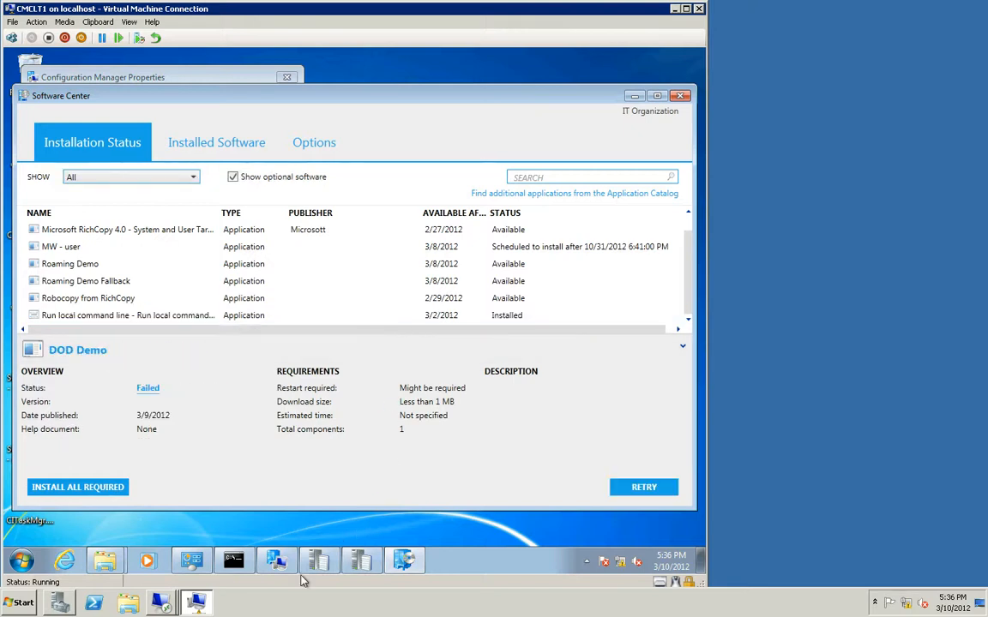
{"action": "left_click", "coordinate": [283, 570]}
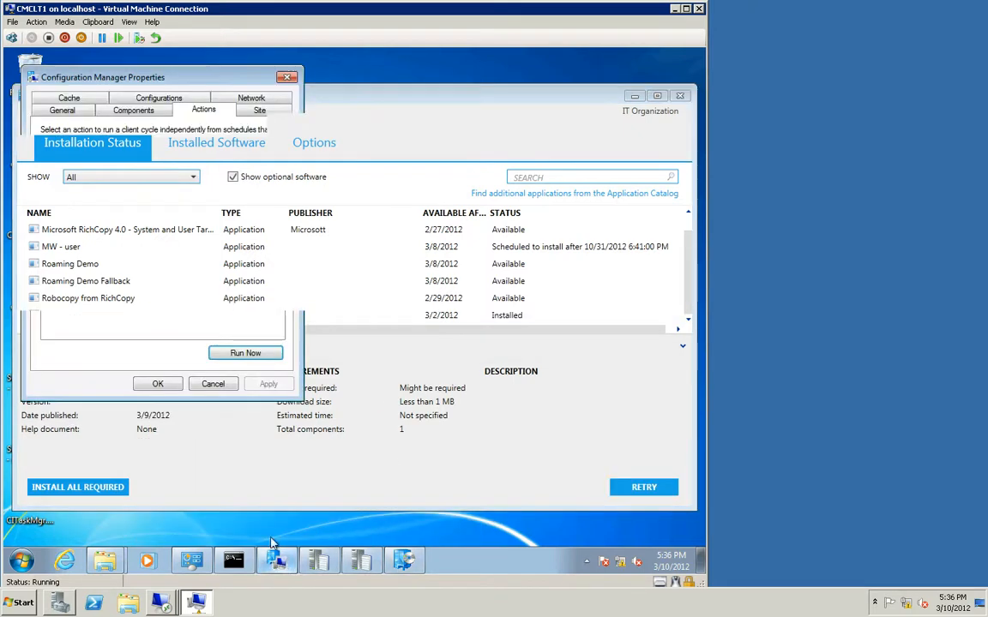
{"action": "left_click", "coordinate": [110, 237]}
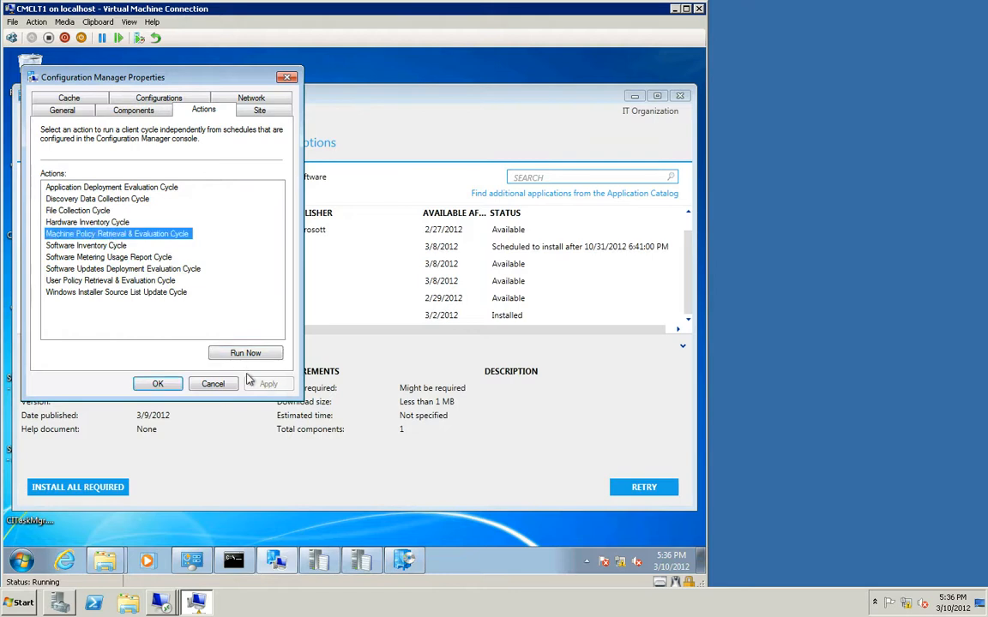
{"action": "left_click", "coordinate": [236, 348]}
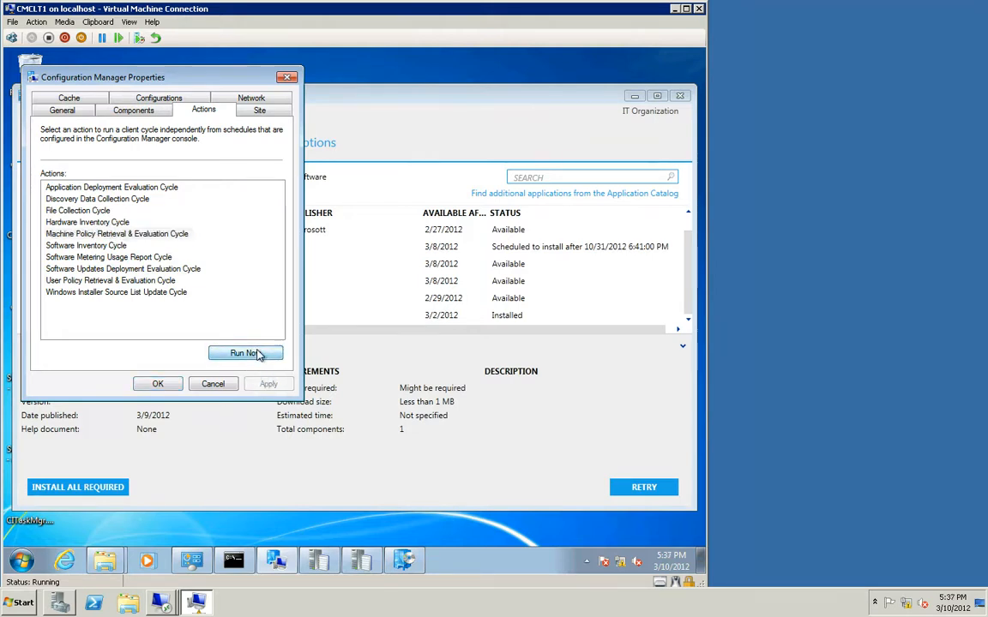
{"action": "left_click", "coordinate": [258, 354]}
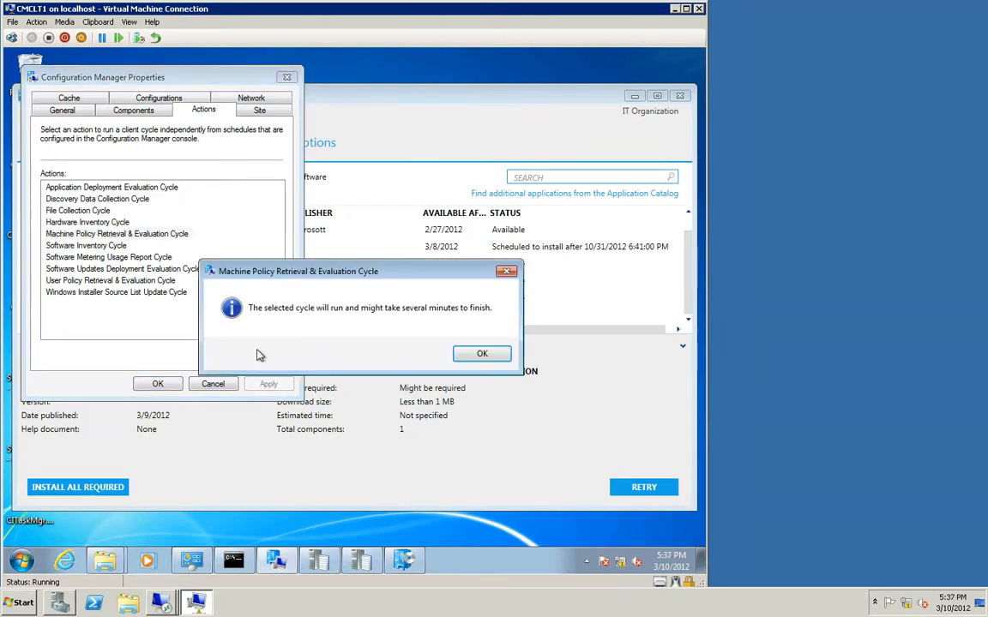
{"action": "left_click", "coordinate": [480, 353]}
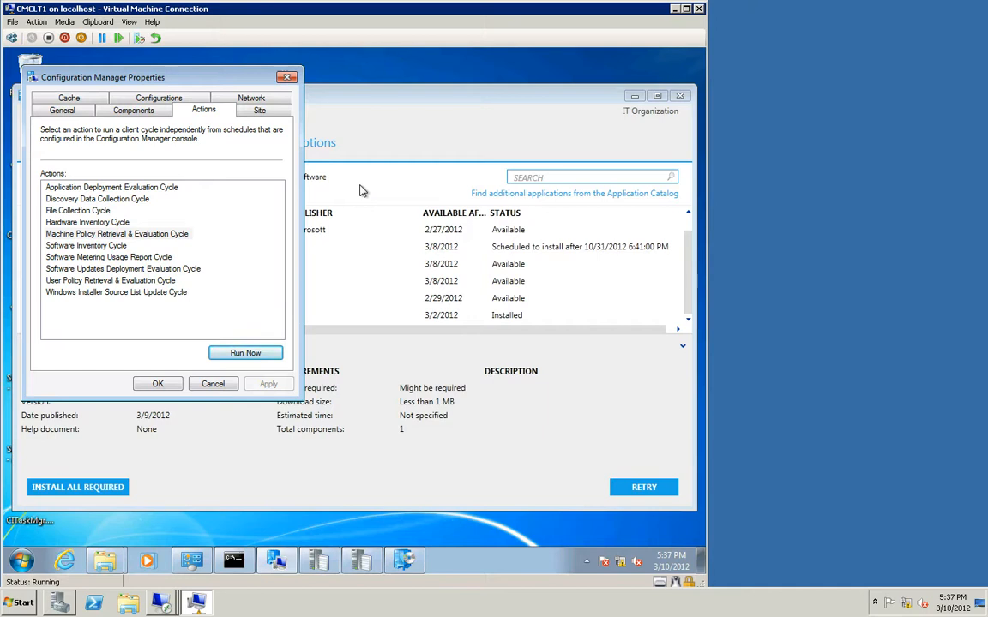
- Run the Machine Policy Retrieval & Evaluation Cycle a second time on the client
{"action": "left_click", "coordinate": [131, 233]}
{"action": "left_click", "coordinate": [246, 354]}
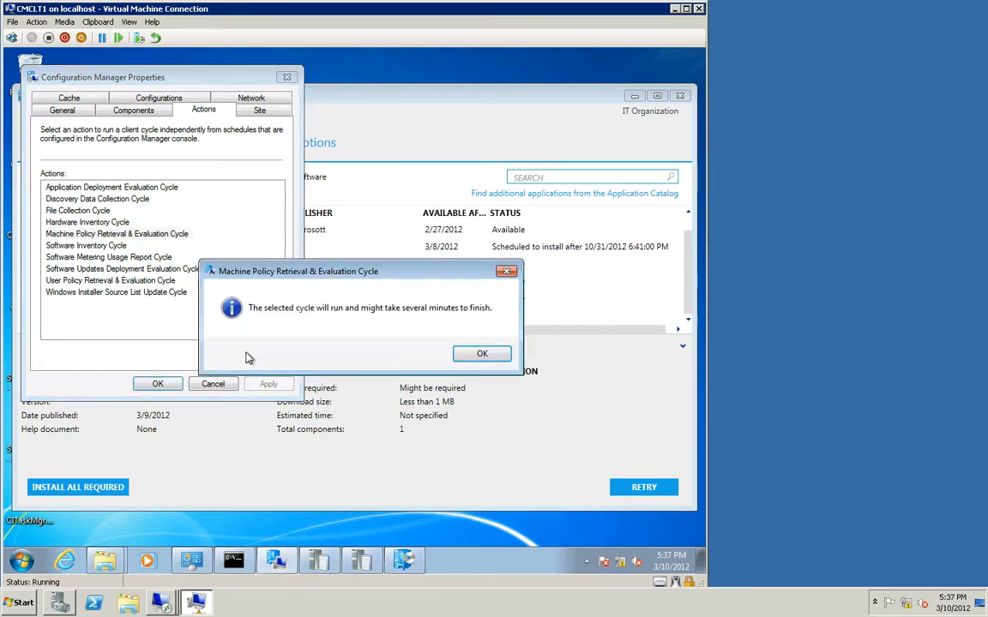
{"action": "left_click", "coordinate": [482, 355]}
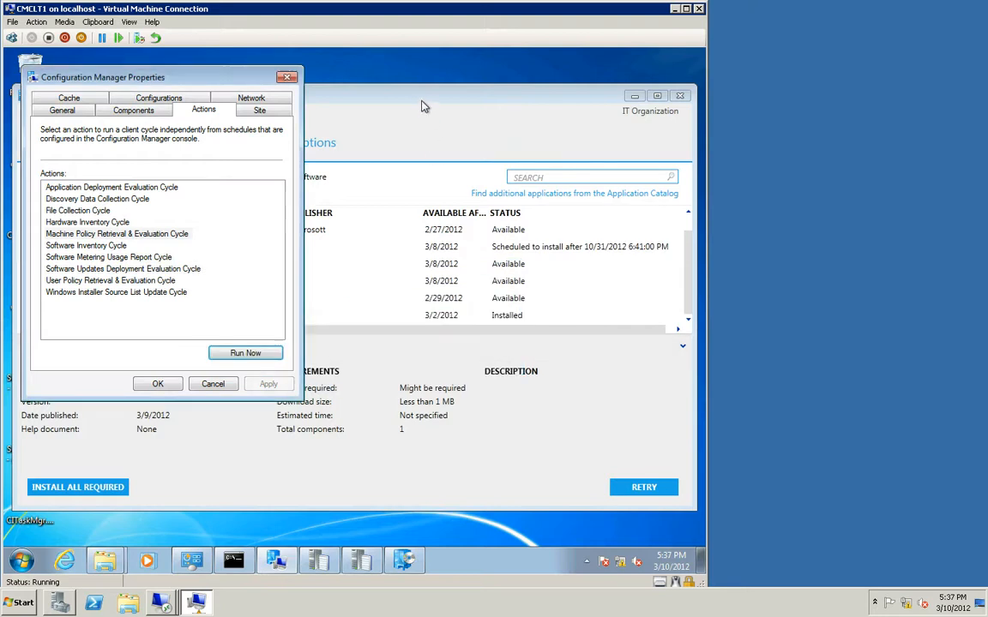
- Check the installation status of System Maintenance Window in Software Center
{"action": "left_click", "coordinate": [432, 156]}
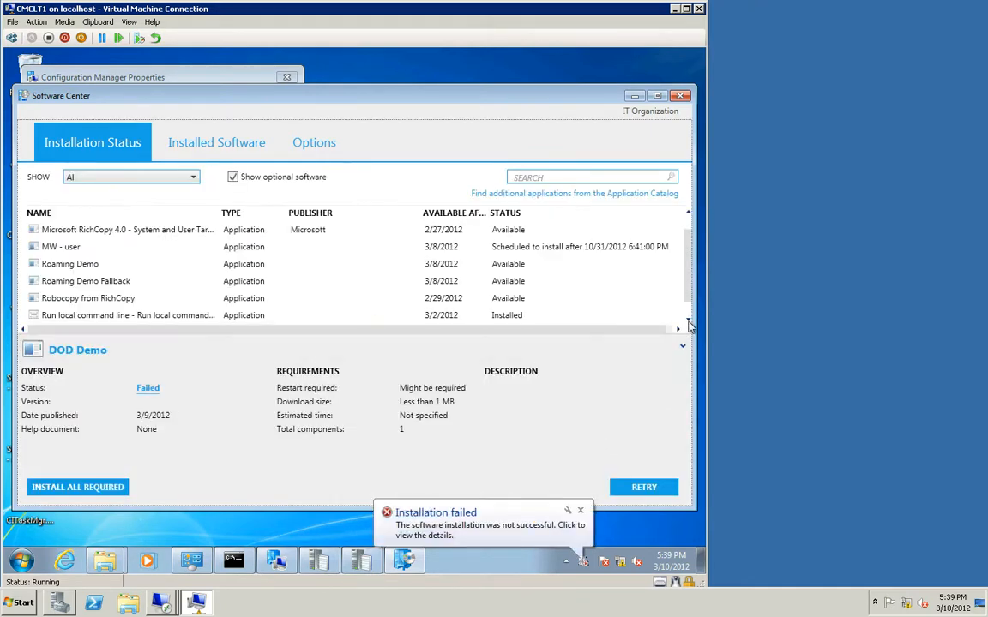
{"action": "left_click", "coordinate": [688, 320]}
{"action": "left_click", "coordinate": [546, 318]}
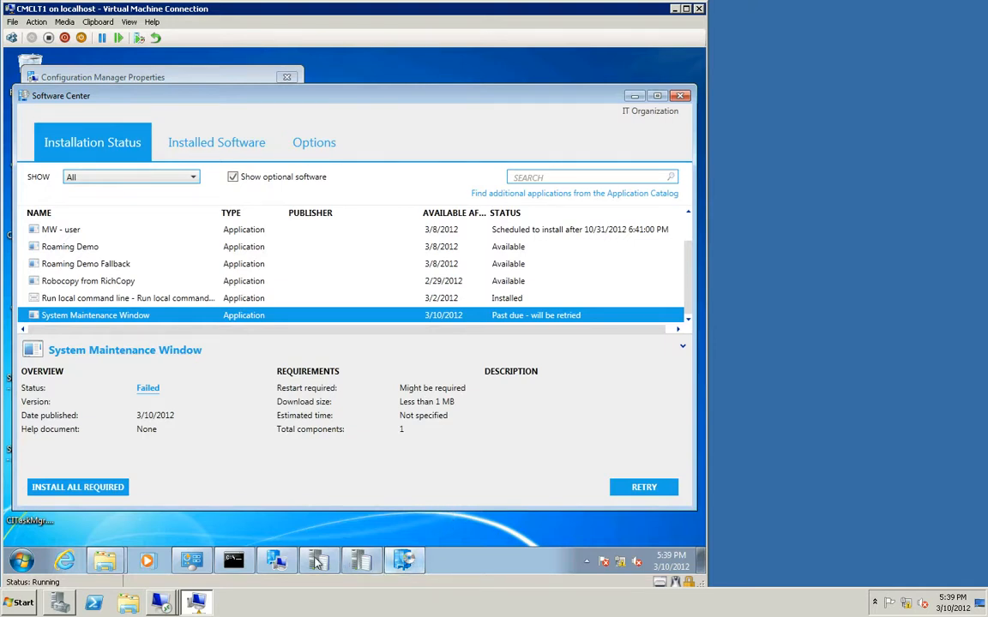
- Open ServiceWindowManager.log from the client's C:\Windows\CCM\Logs folder
{"action": "mouse_move", "coordinate": [108, 562]}
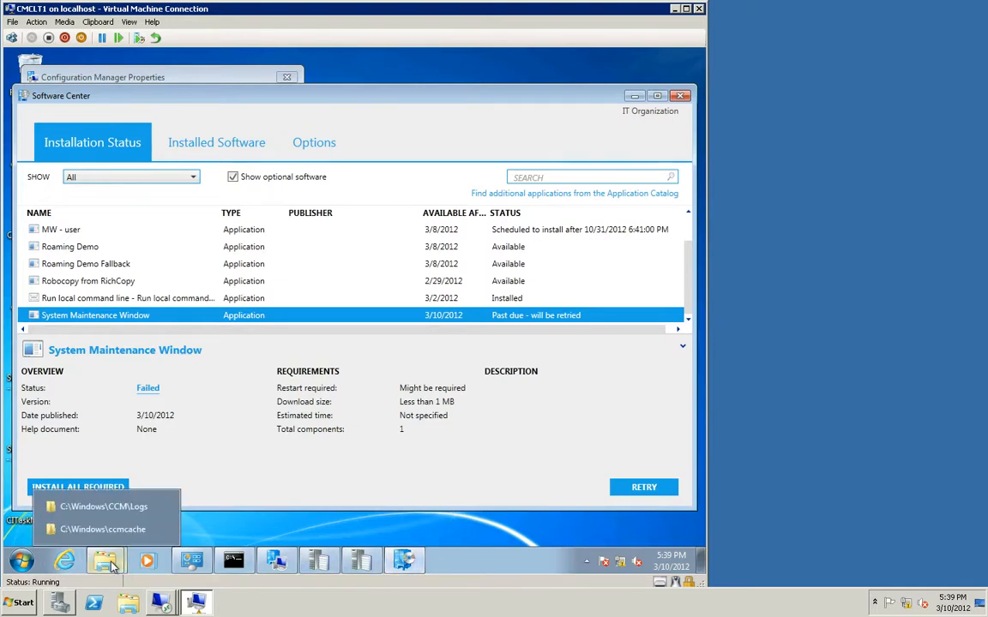
{"action": "left_click", "coordinate": [133, 507]}
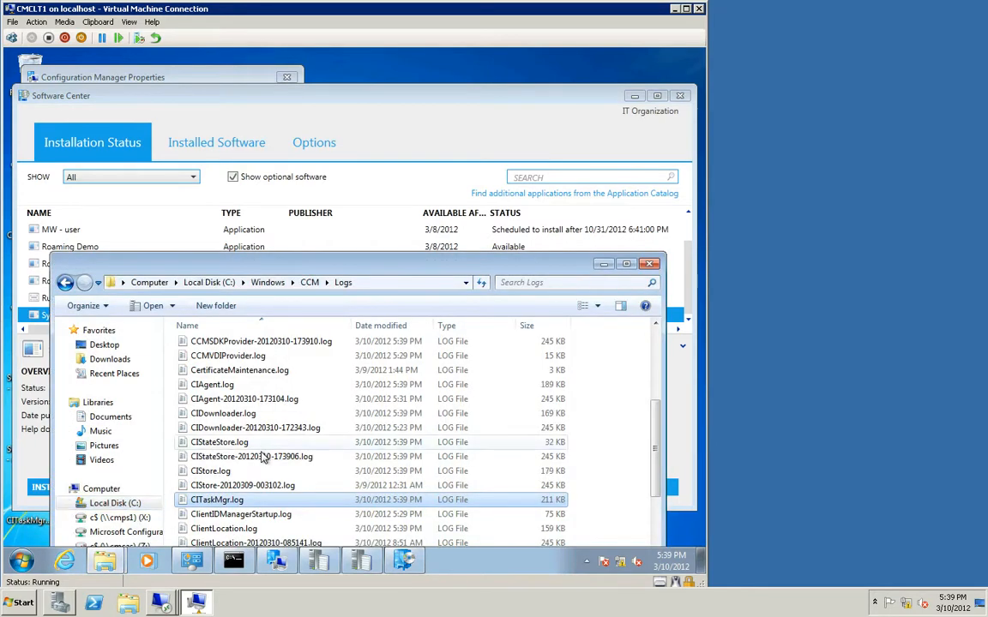
{"action": "scroll", "coordinate": [264, 459], "scroll_direction": "down", "scroll_amount": 5}
{"action": "scroll", "coordinate": [264, 459], "scroll_direction": "down", "scroll_amount": 10}
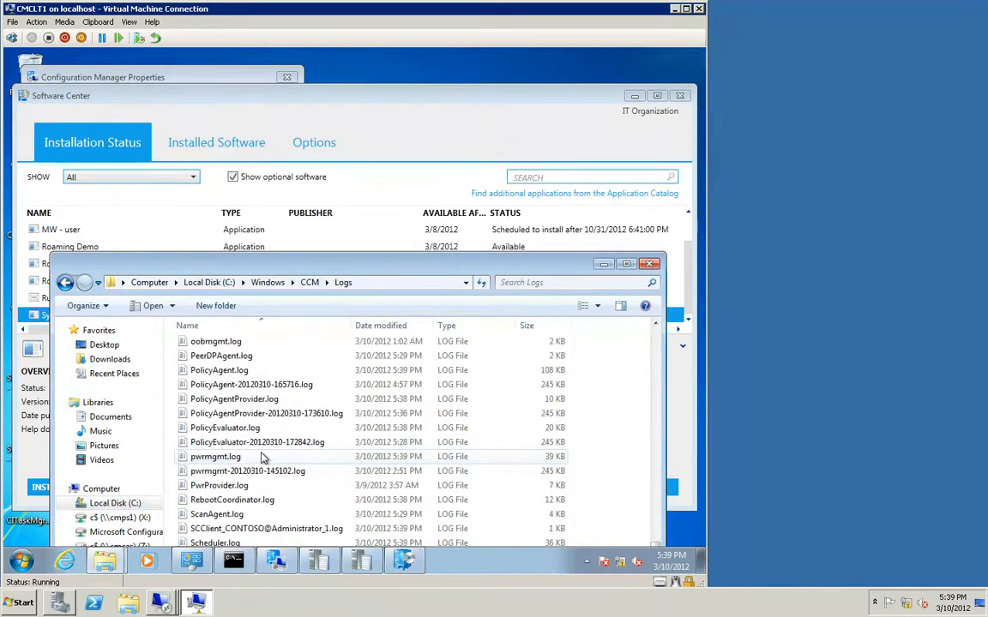
{"action": "scroll", "coordinate": [263, 459], "scroll_direction": "down", "scroll_amount": 2}
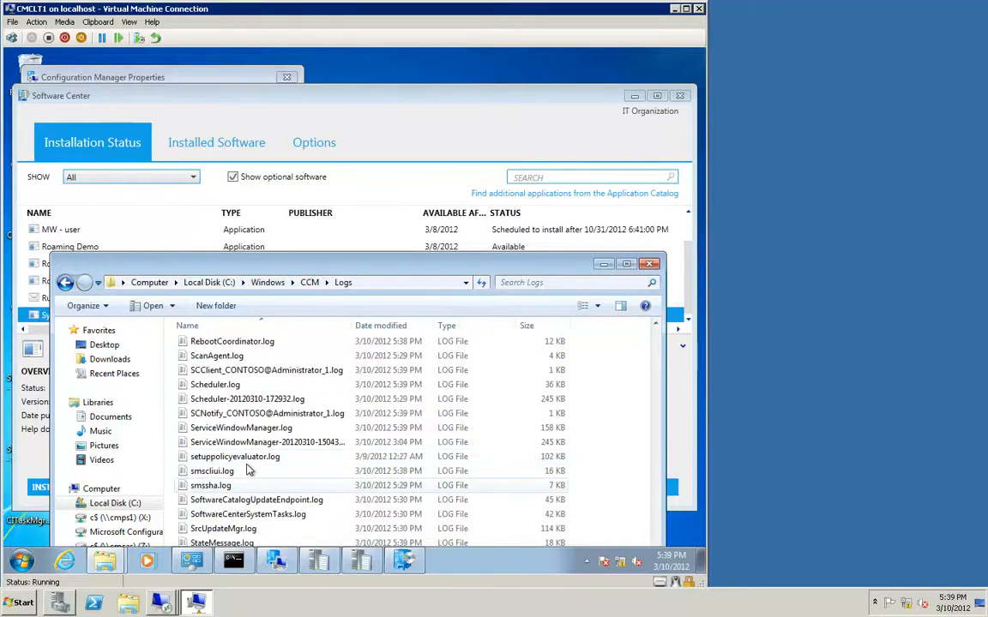
{"action": "left_click", "coordinate": [244, 432]}
{"action": "double_click", "coordinate": [245, 431]}
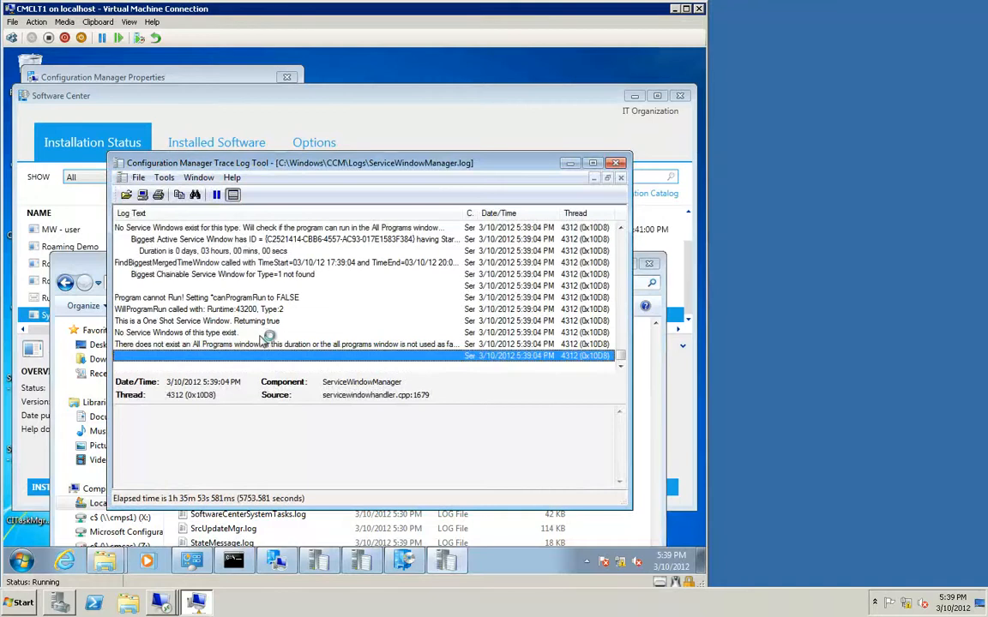
- Examine the latest service window log entries on whether the program can run, and minimize the log
{"action": "left_click", "coordinate": [183, 297]}
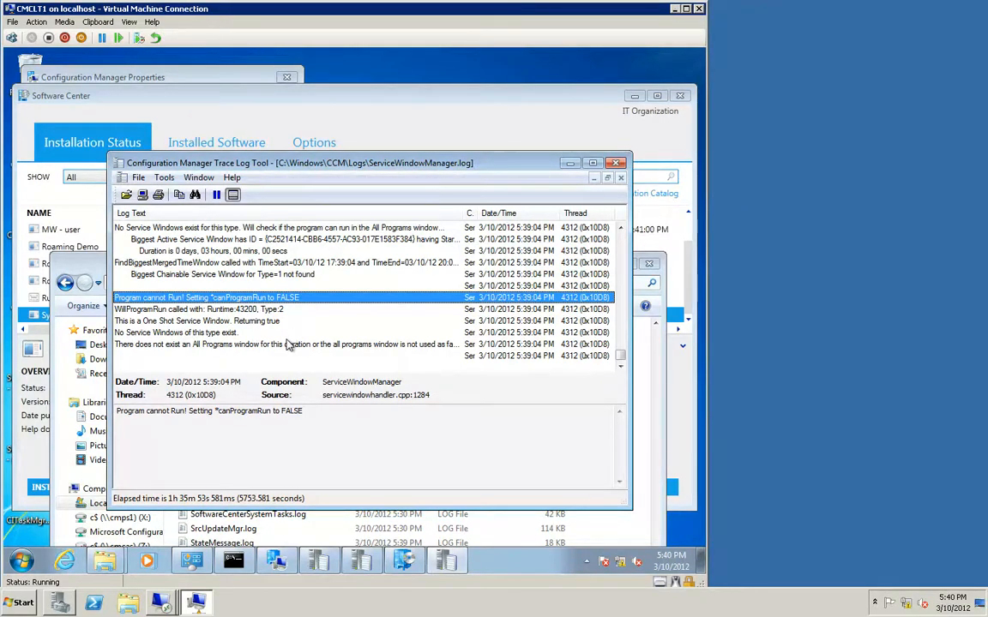
{"action": "key", "text": "Down"}
{"action": "key", "text": "Down"}
{"action": "key", "text": "Down"}
{"action": "key", "text": "Down"}
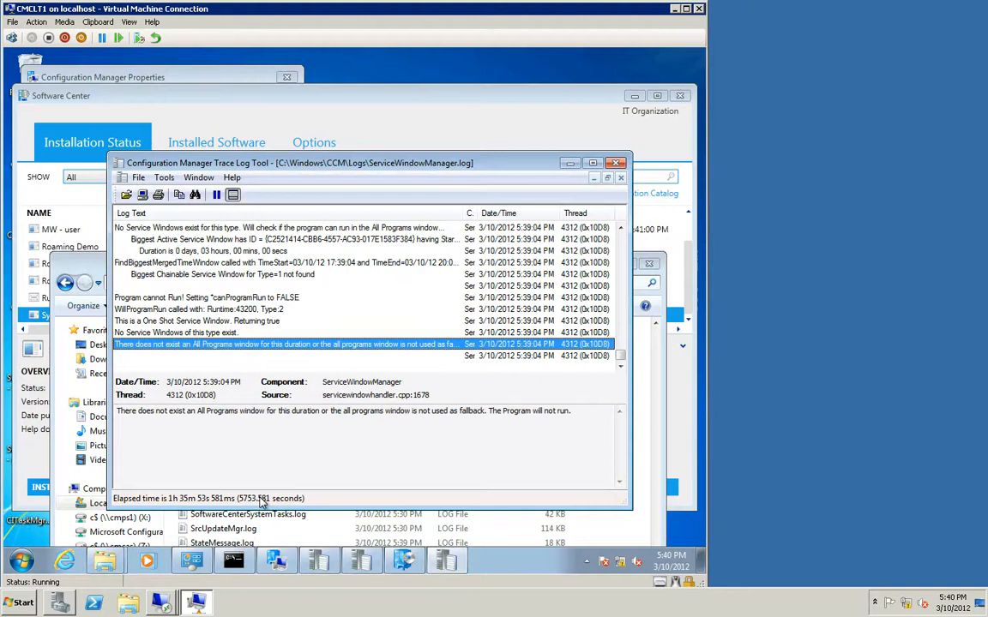
{"action": "left_click", "coordinate": [571, 164]}
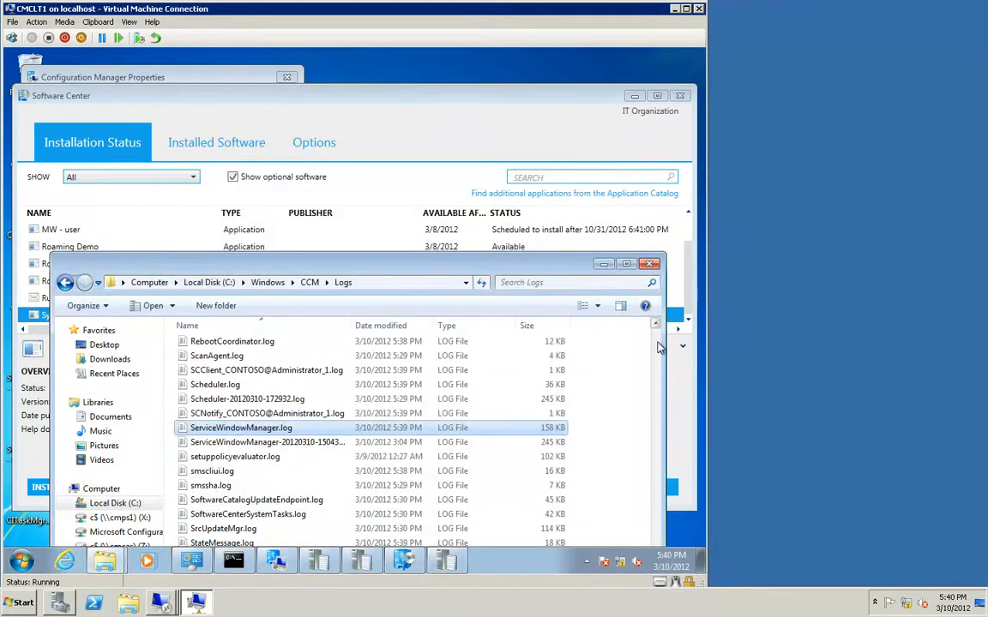
- Open CITaskMgr.log, inspect its error entry about the service window, and close the log and the Logs folder
{"action": "scroll", "coordinate": [657, 343], "scroll_direction": "up", "scroll_amount": 15}
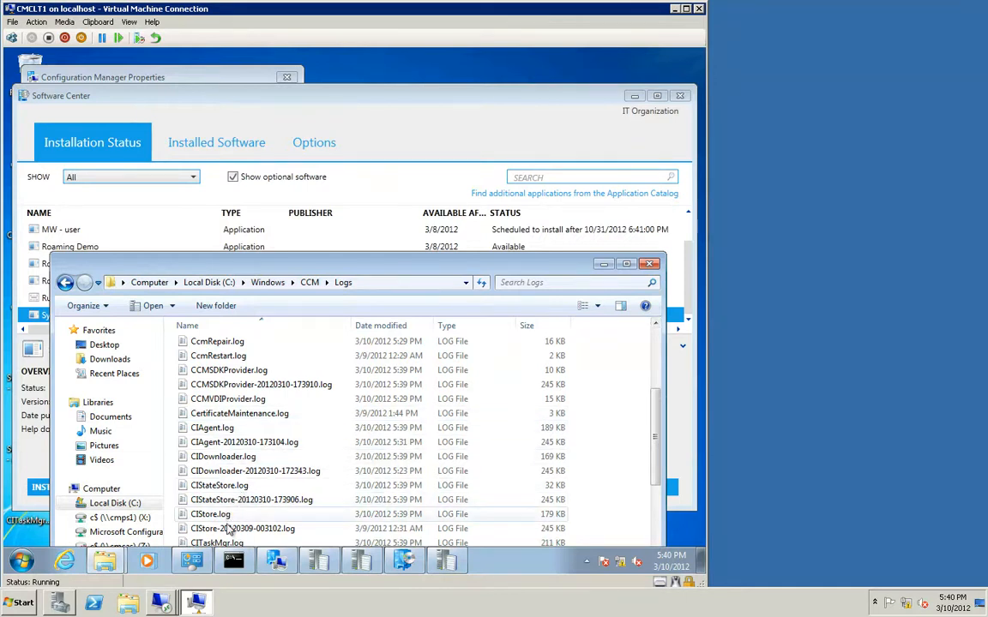
{"action": "double_click", "coordinate": [225, 542]}
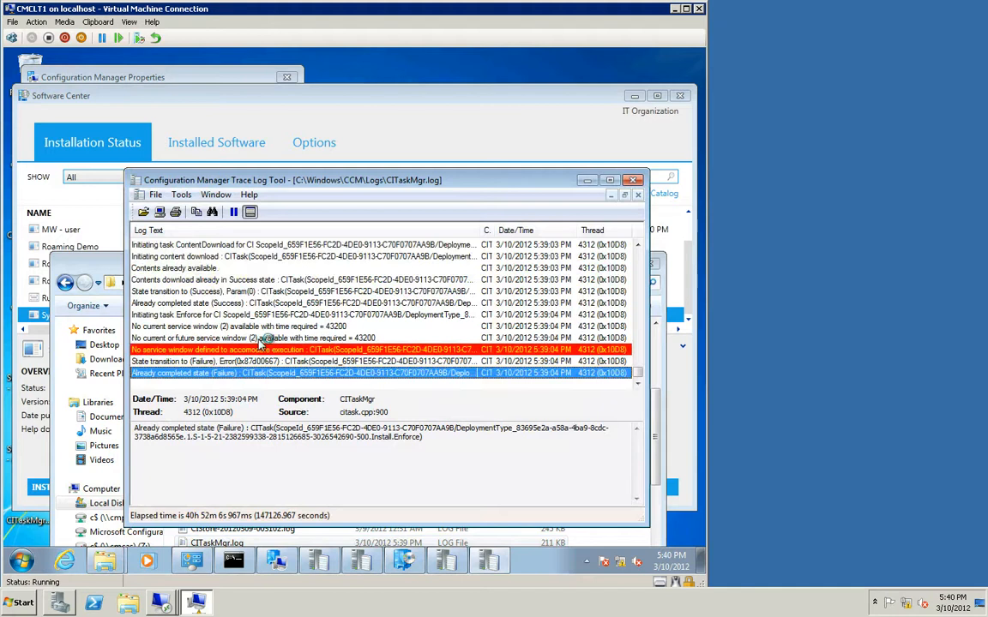
{"action": "left_click", "coordinate": [261, 349]}
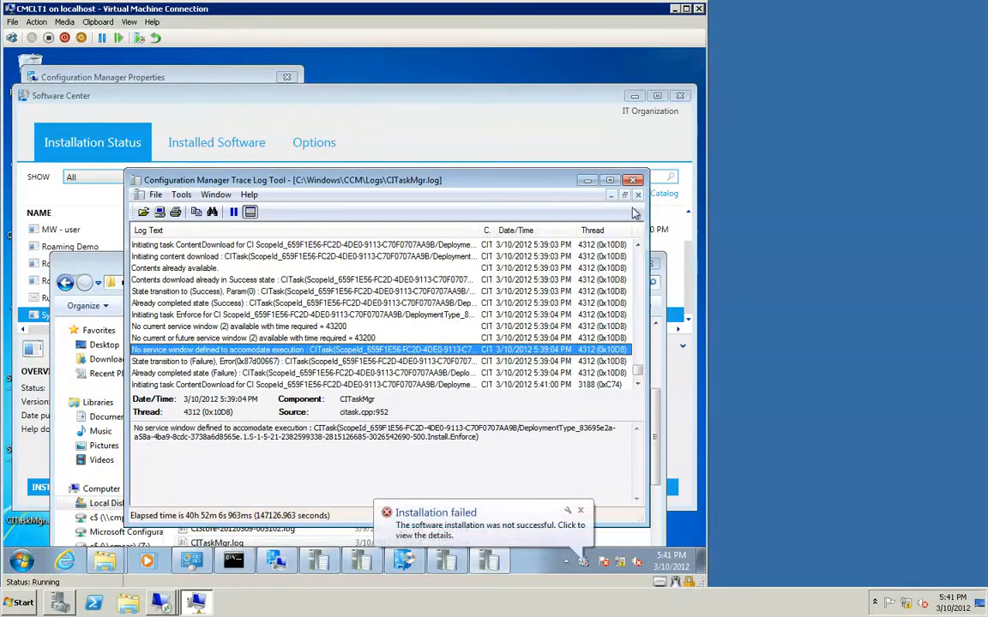
{"action": "left_click", "coordinate": [635, 180]}
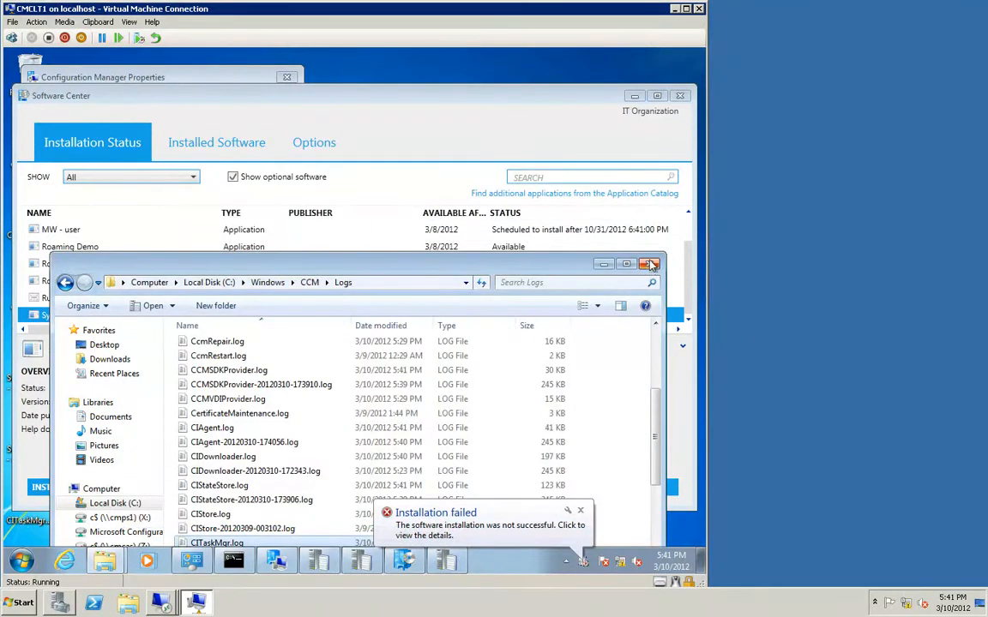
{"action": "left_click", "coordinate": [650, 263]}
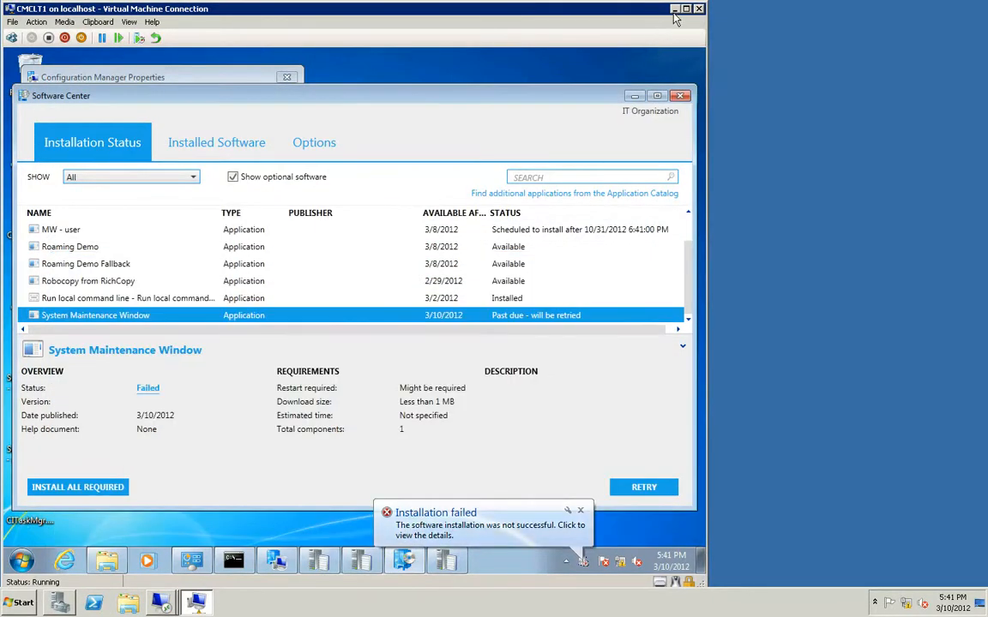
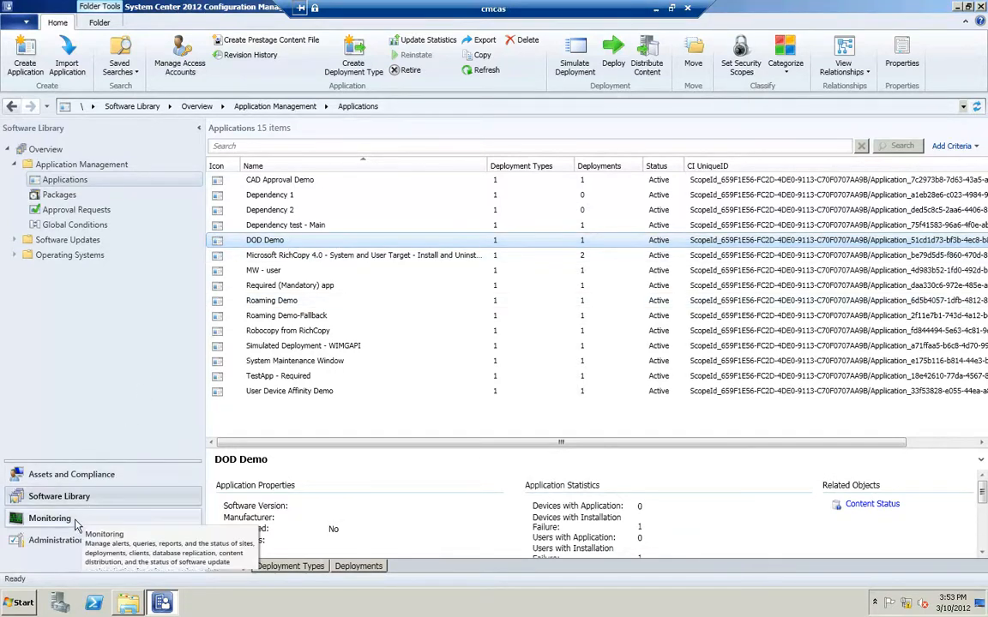
- Review the PS1 Boundary Group's member boundary, assigned site and content location servers, leaving its properties unchanged
{"action": "left_click", "coordinate": [68, 542]}
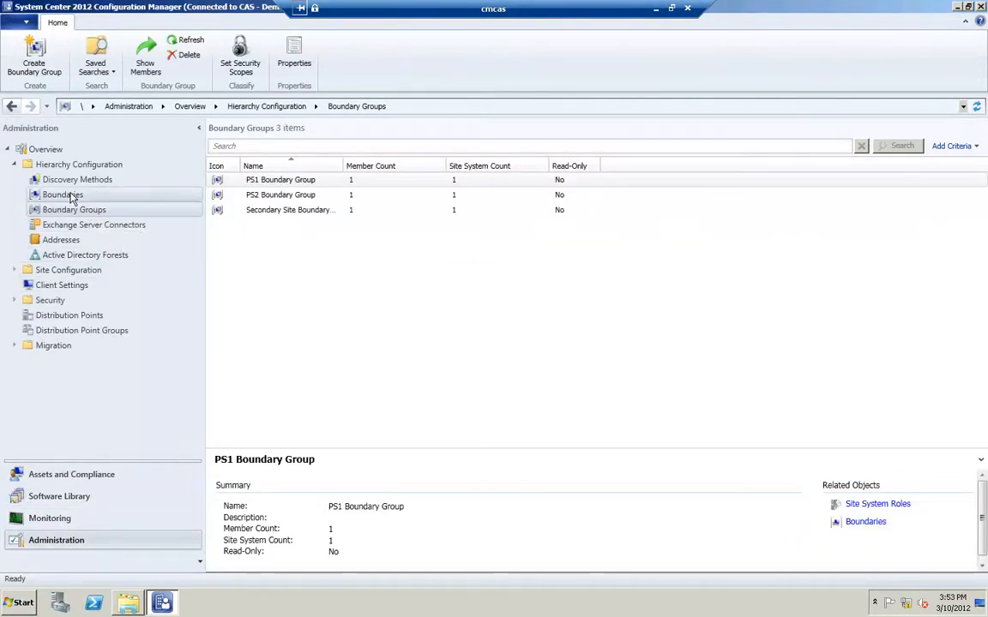
{"action": "right_click", "coordinate": [289, 184]}
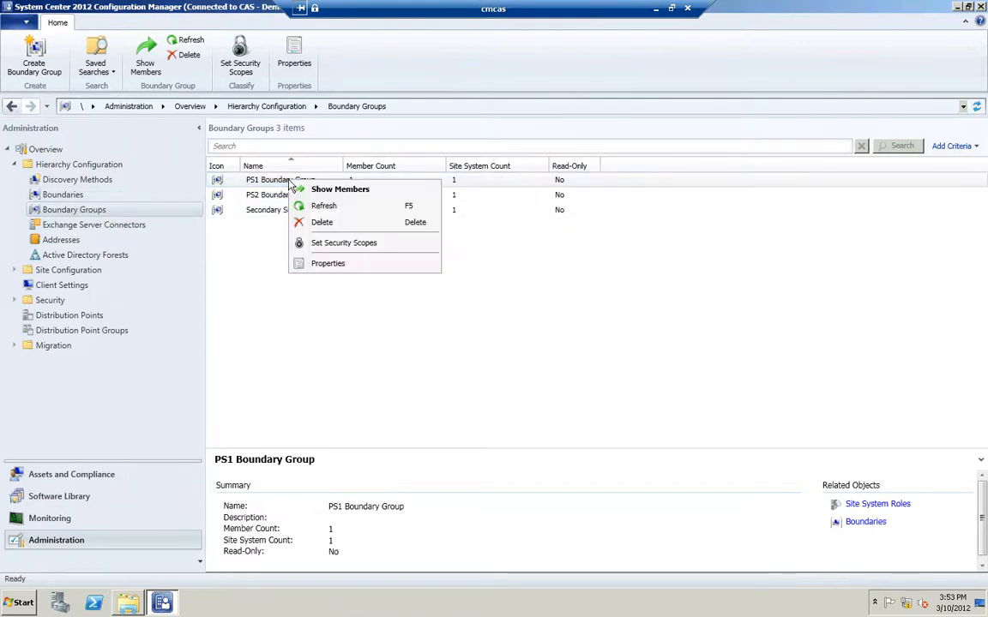
{"action": "left_click", "coordinate": [341, 266]}
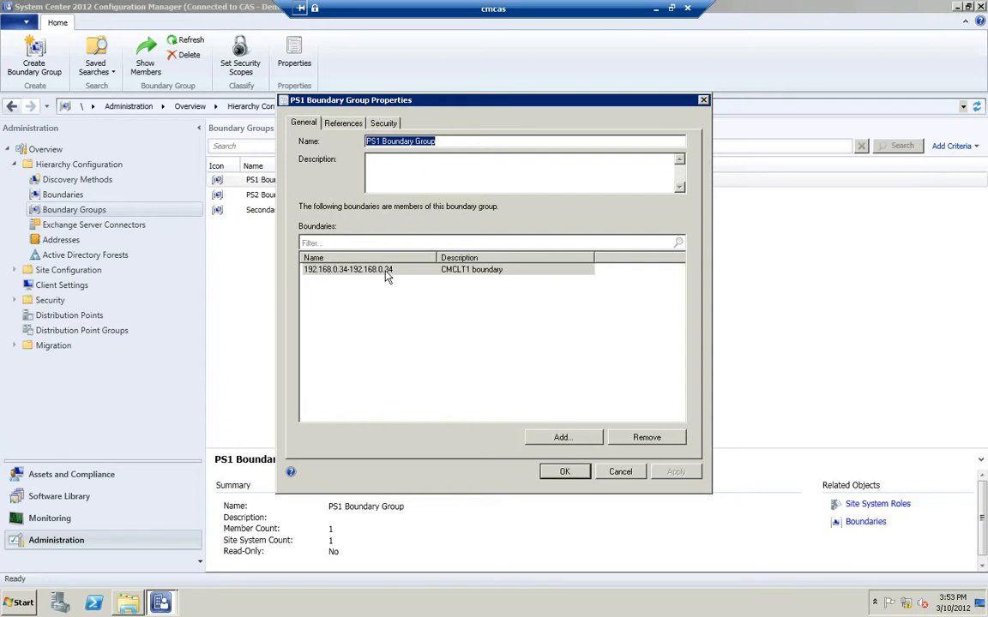
{"action": "left_click", "coordinate": [343, 125]}
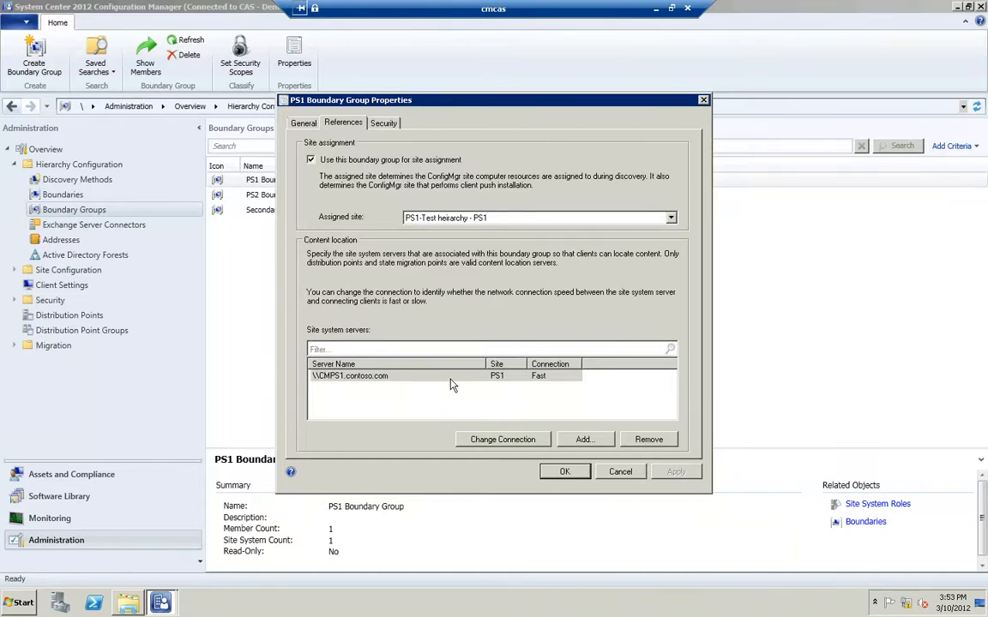
{"action": "left_click", "coordinate": [632, 478]}
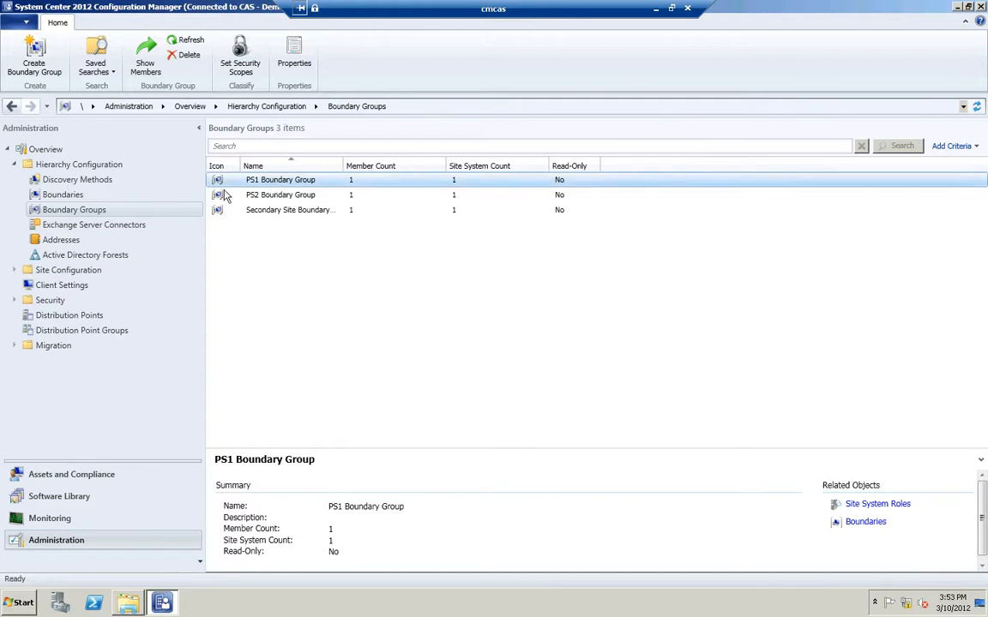
{"action": "right_click", "coordinate": [281, 180]}
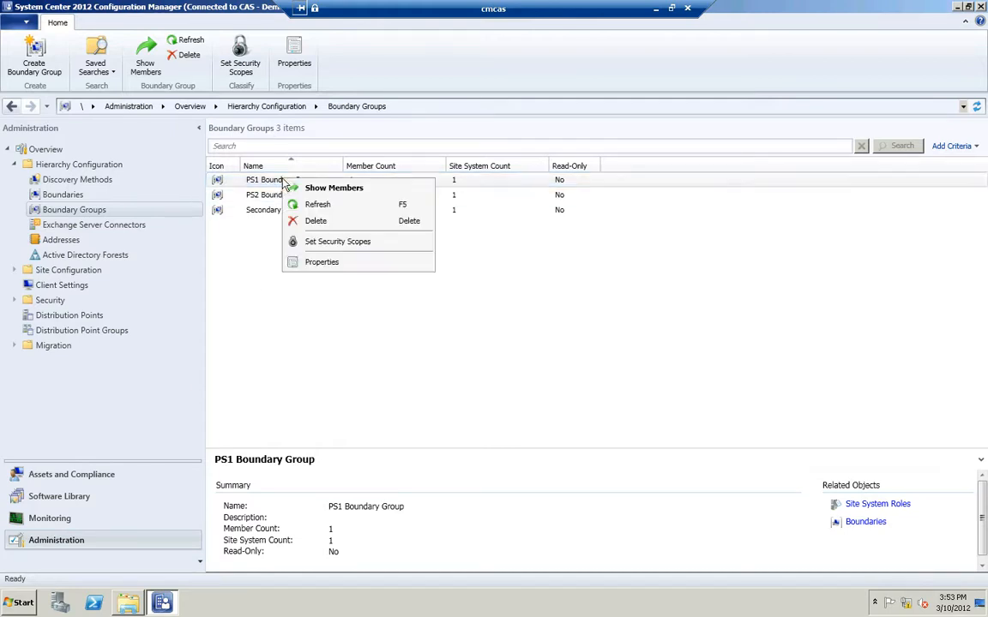
{"action": "left_click", "coordinate": [319, 263]}
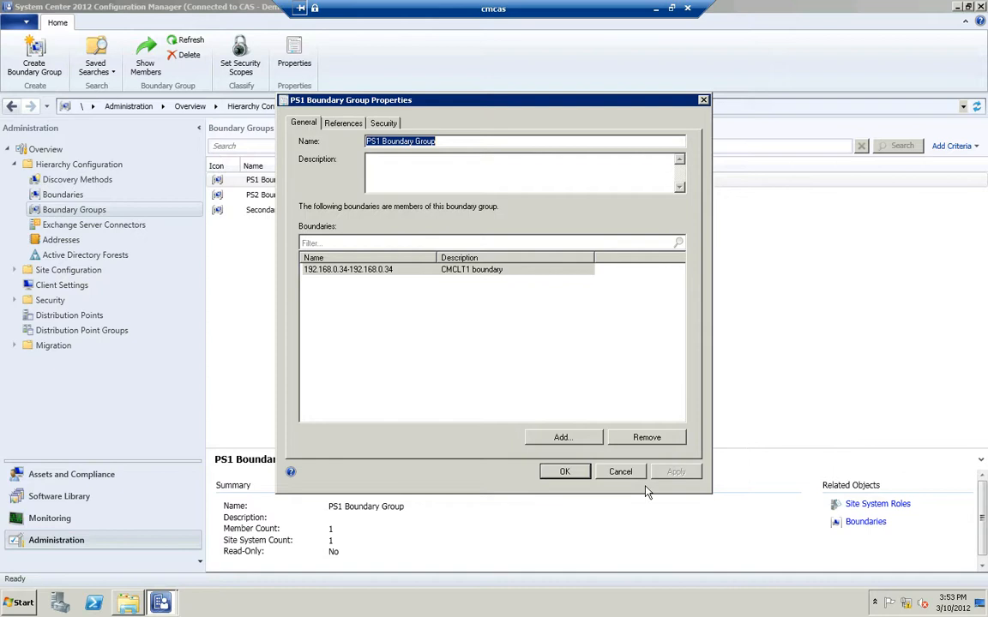
{"action": "left_click", "coordinate": [626, 475]}
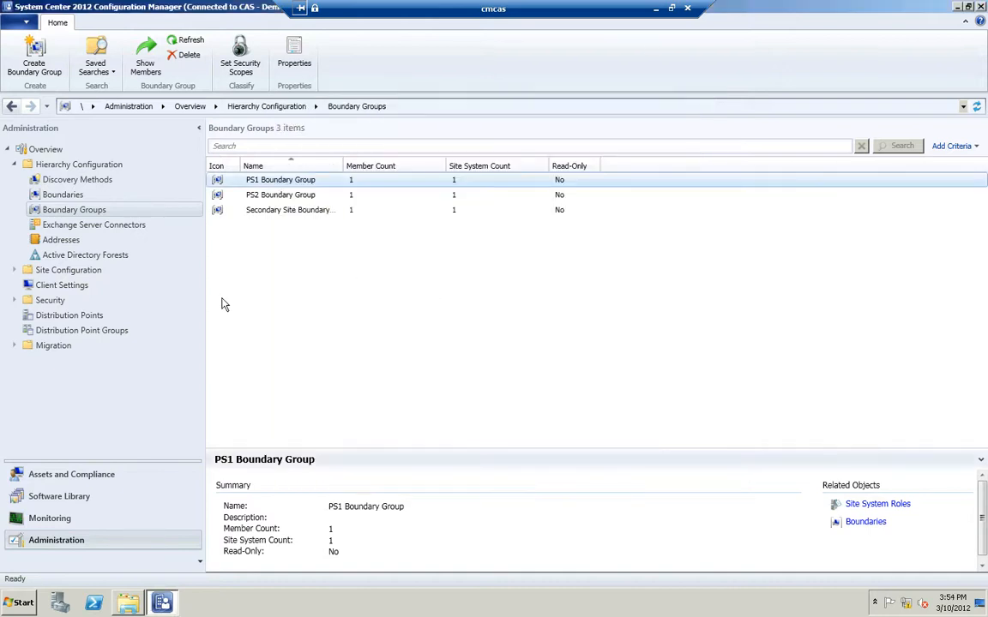
- Check the boundary groups and fallback setting of the \\CMPS1.contoso.com distribution point
{"action": "left_click", "coordinate": [97, 318]}
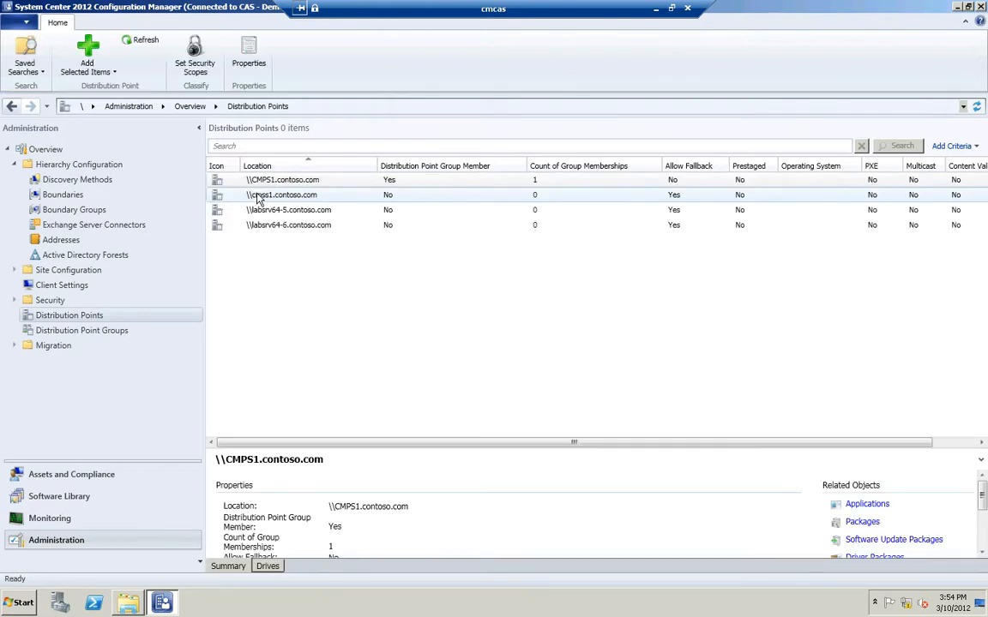
{"action": "left_click", "coordinate": [272, 183]}
{"action": "right_click", "coordinate": [272, 185]}
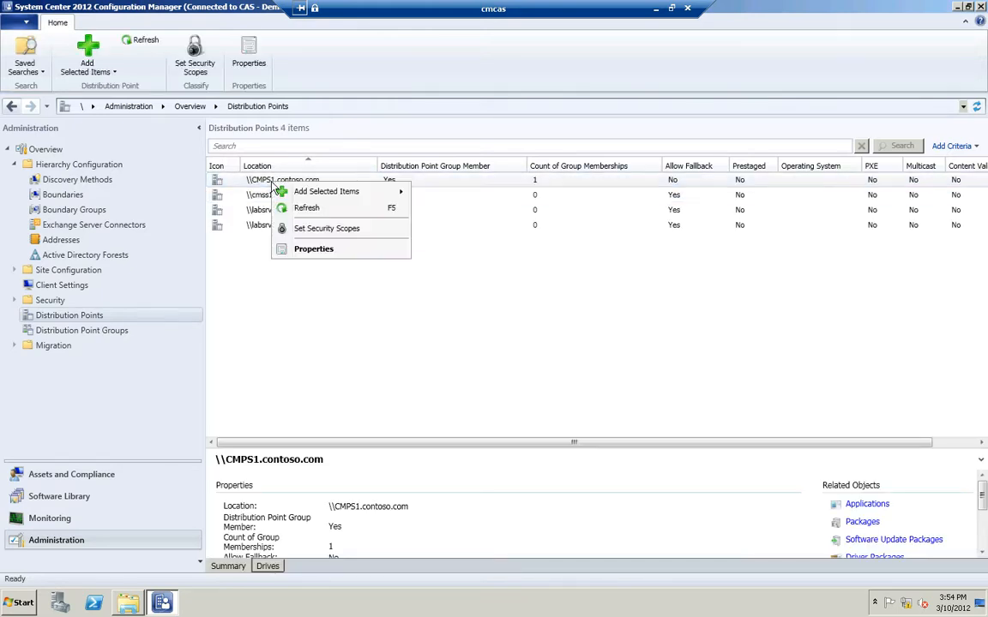
{"action": "left_click", "coordinate": [306, 250]}
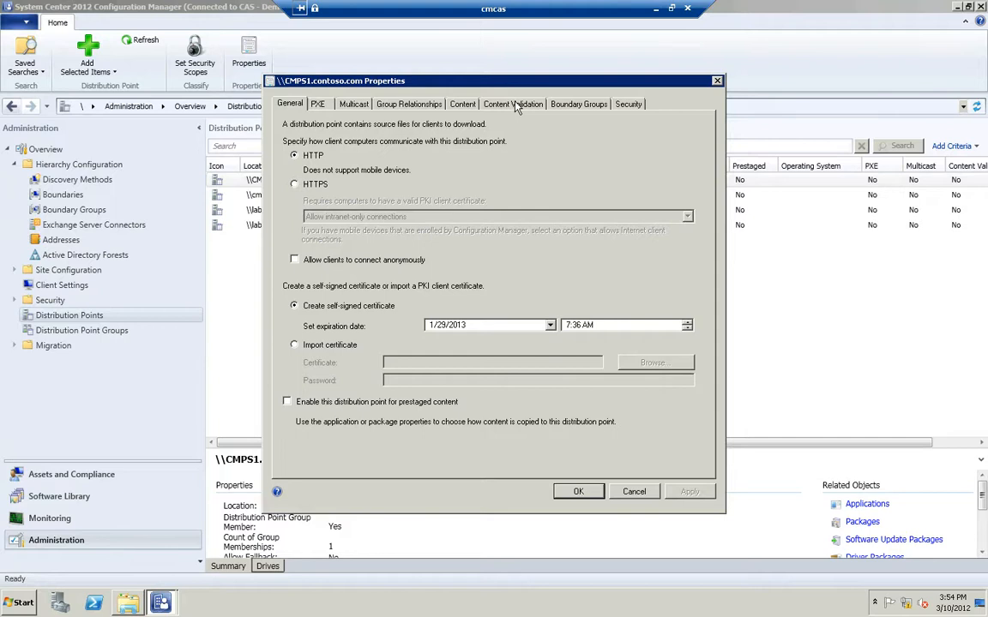
{"action": "left_click", "coordinate": [555, 107]}
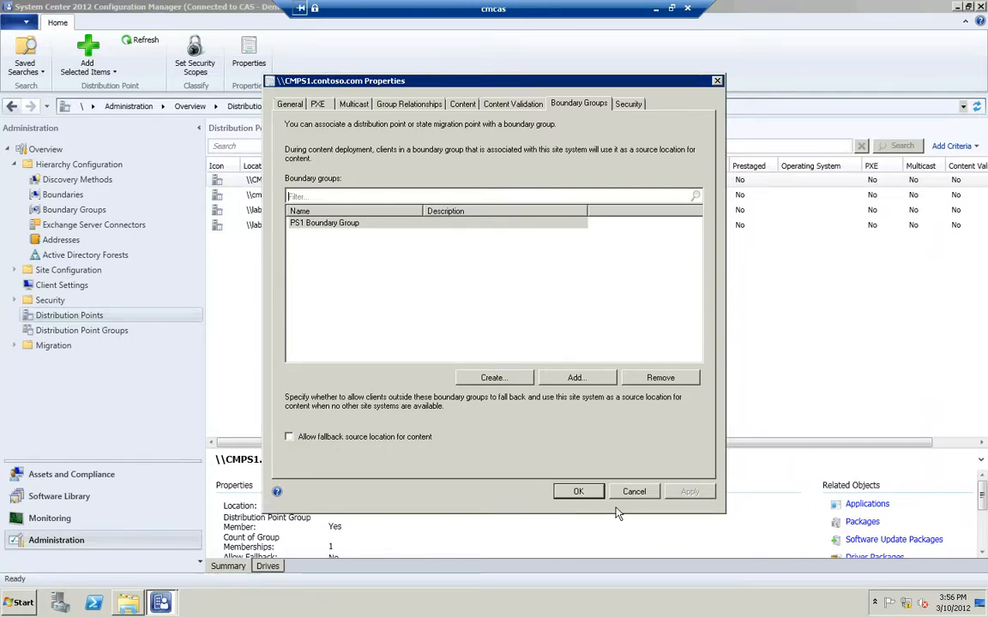
{"action": "left_click", "coordinate": [580, 493]}
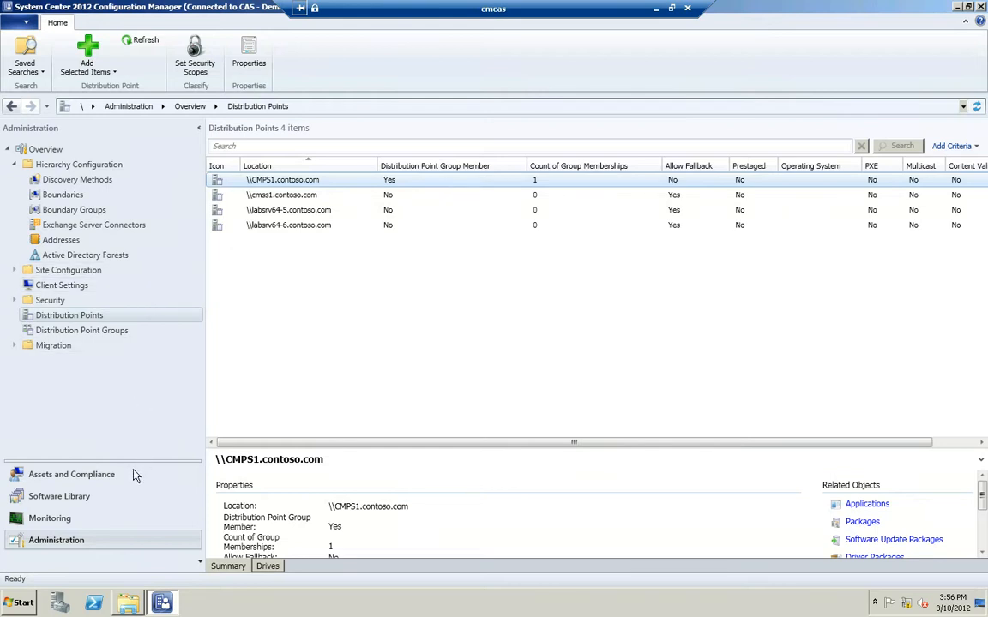
- Check which distribution points or groups hold the DOD Demo application's content in its properties
{"action": "left_click", "coordinate": [100, 501]}
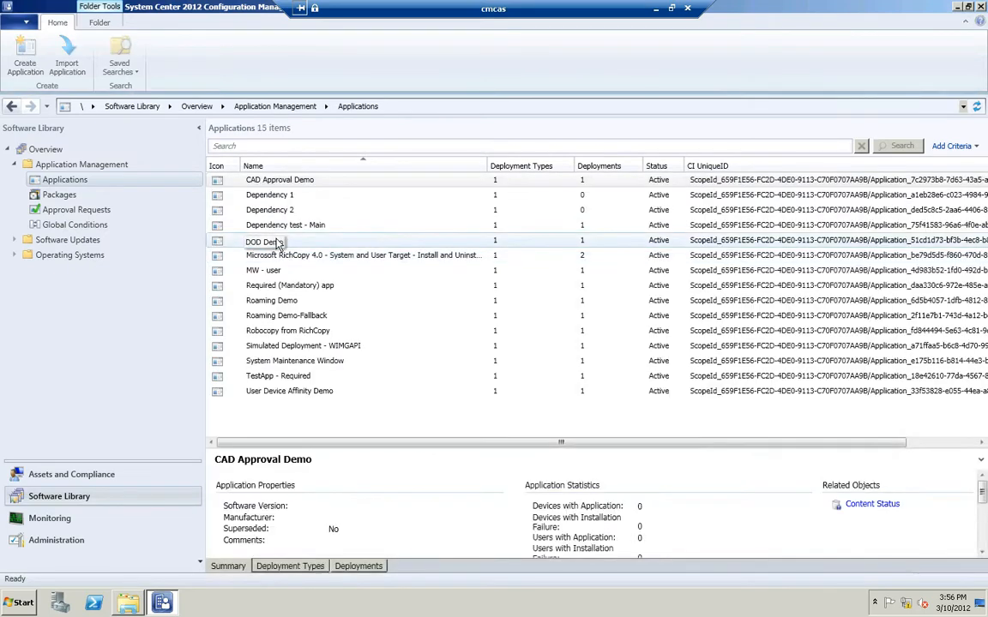
{"action": "left_click", "coordinate": [277, 243]}
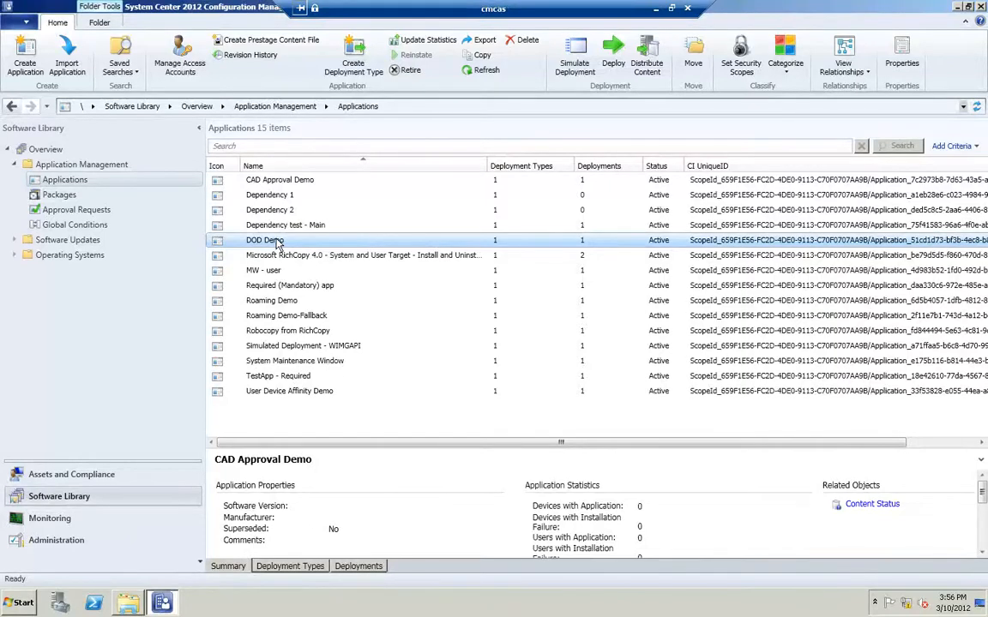
{"action": "right_click", "coordinate": [277, 243]}
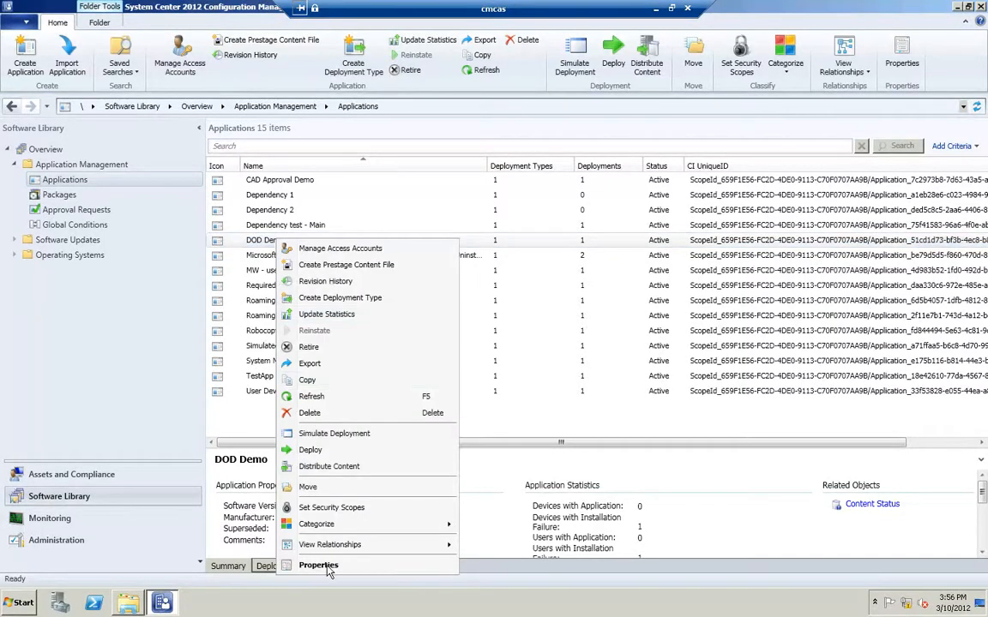
{"action": "left_click", "coordinate": [318, 566]}
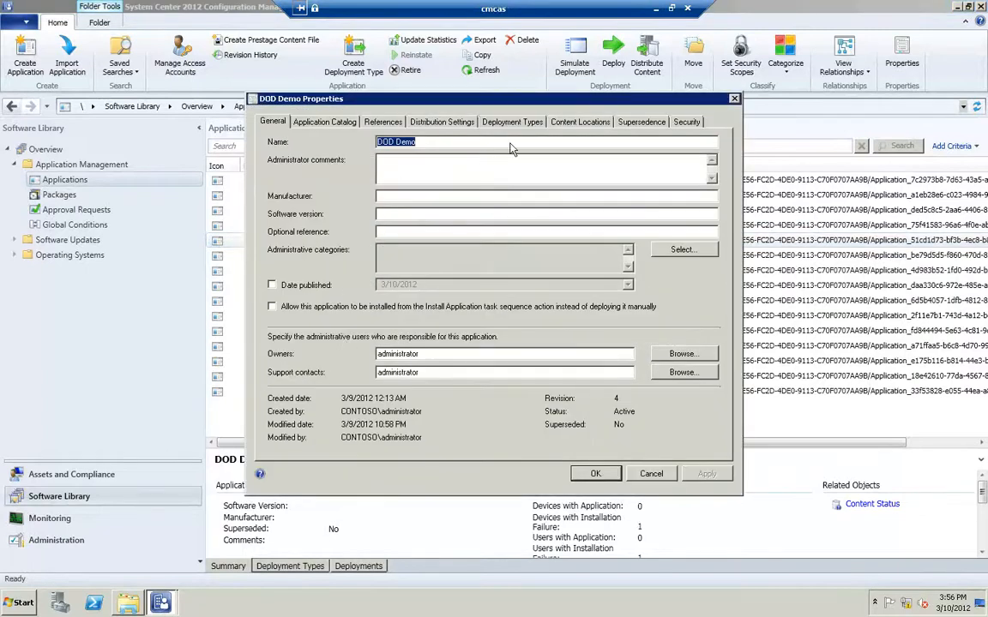
{"action": "left_click", "coordinate": [580, 121]}
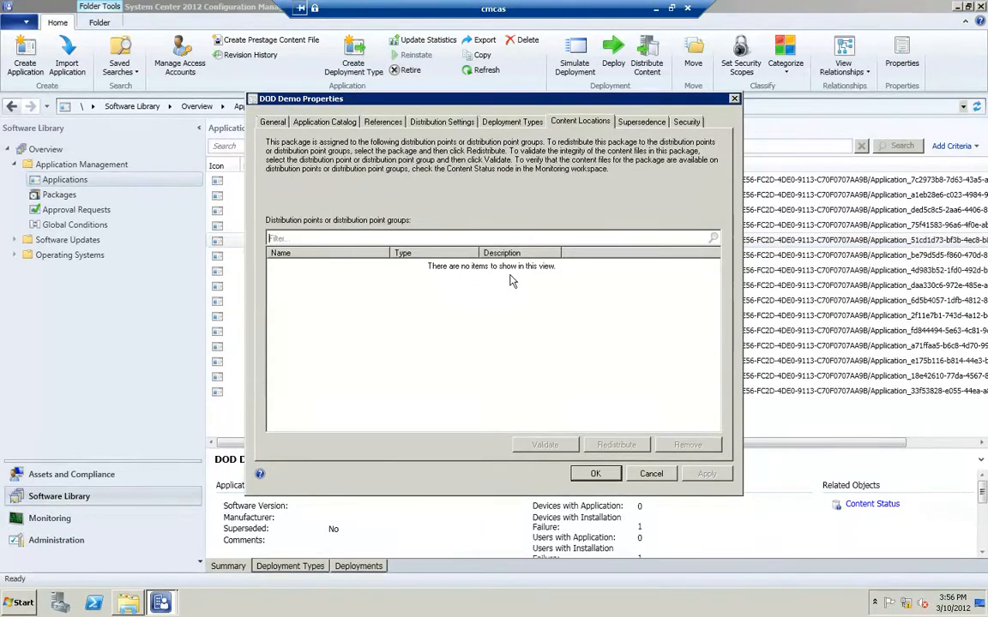
- Review the content location and delivery options of DOD Demo's deployment type, and close its properties
{"action": "left_click", "coordinate": [513, 121]}
{"action": "left_click", "coordinate": [360, 219]}
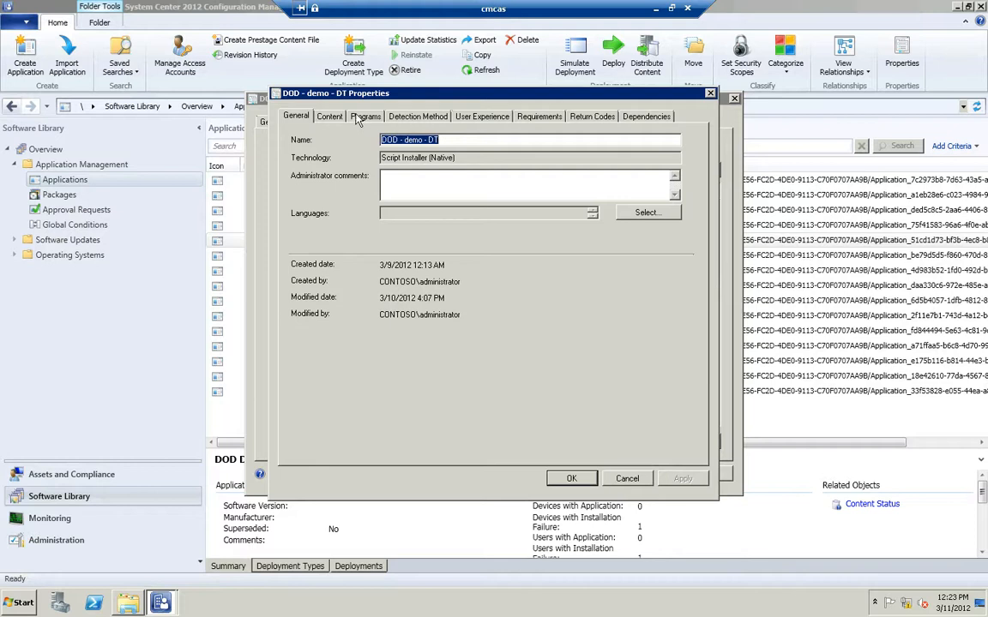
{"action": "left_click", "coordinate": [322, 117]}
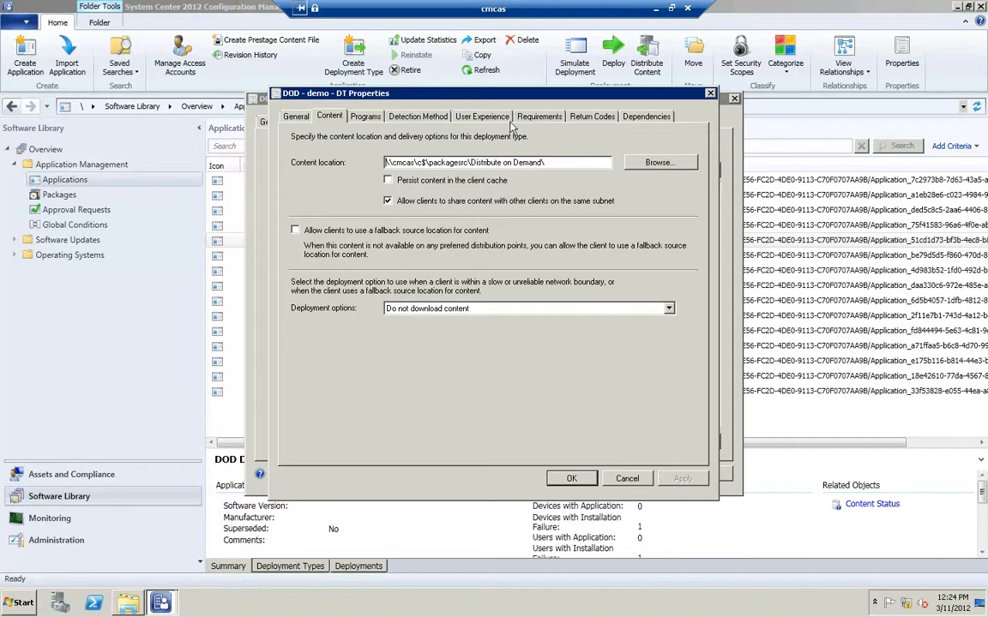
{"action": "left_click", "coordinate": [576, 477]}
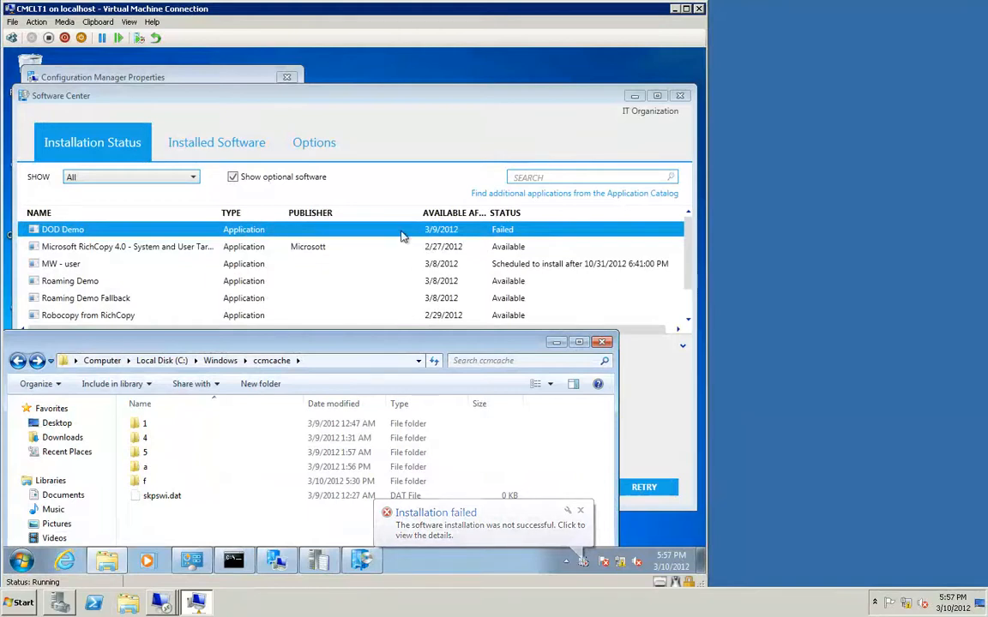
- Check DOD Demo's status in the client's Software Center and look through folders f, a, 5, 4 and 1 in ccmcache
{"action": "left_click", "coordinate": [260, 233]}
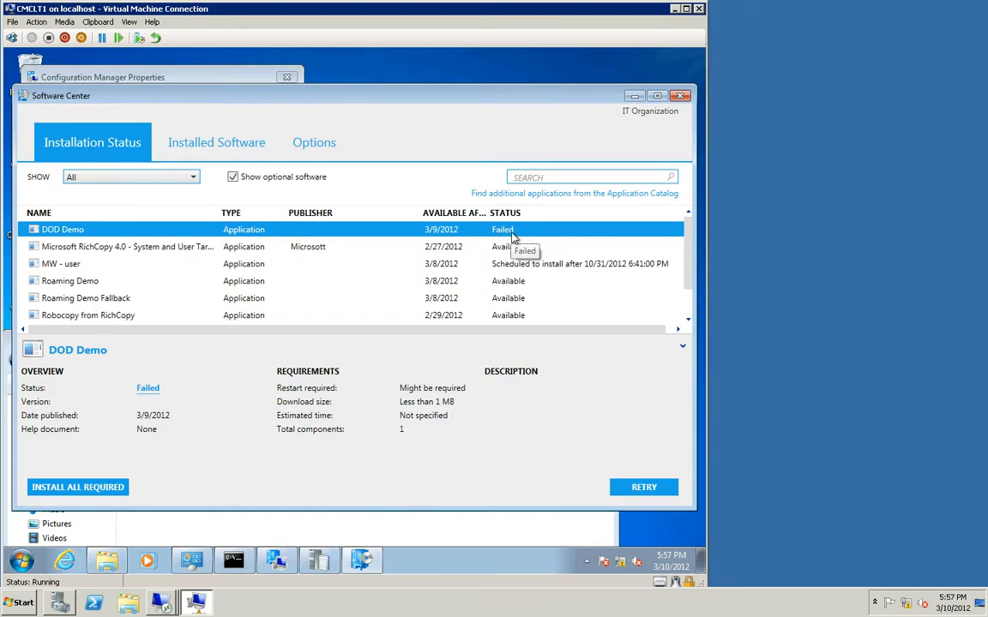
{"action": "left_click", "coordinate": [423, 525]}
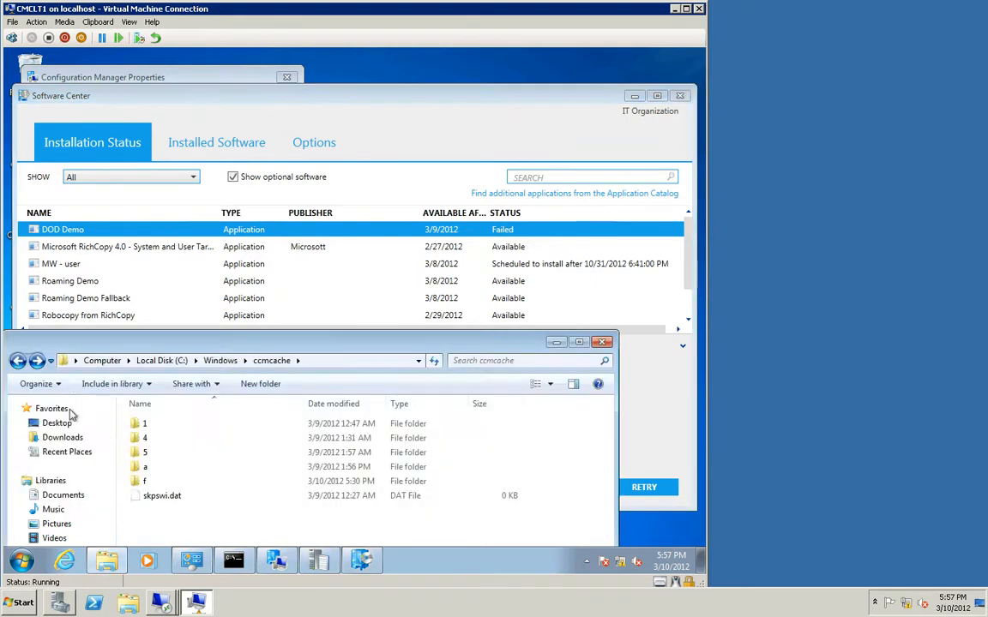
{"action": "double_click", "coordinate": [143, 483]}
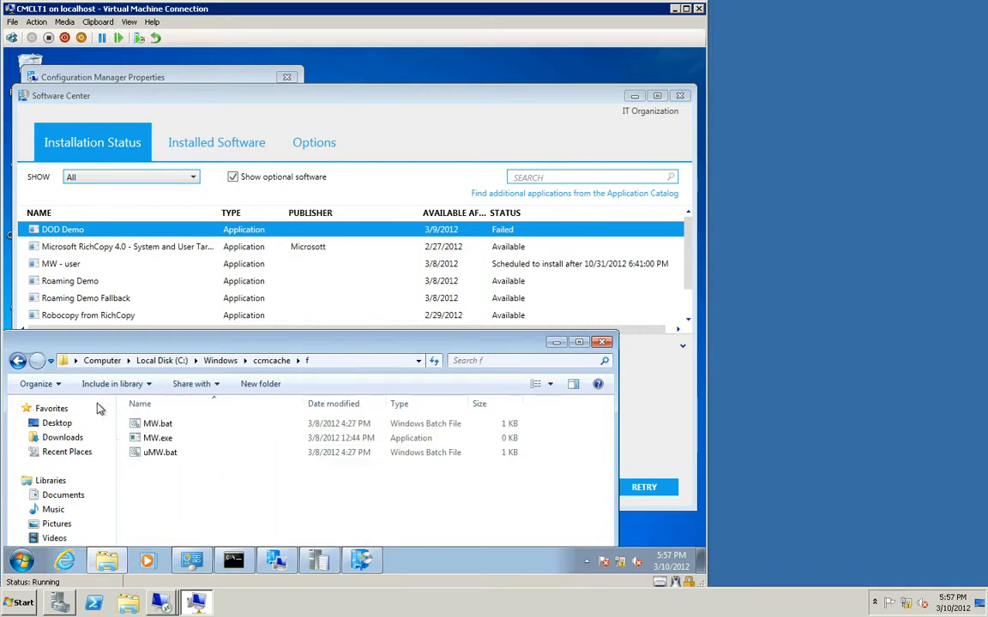
{"action": "left_click", "coordinate": [18, 361]}
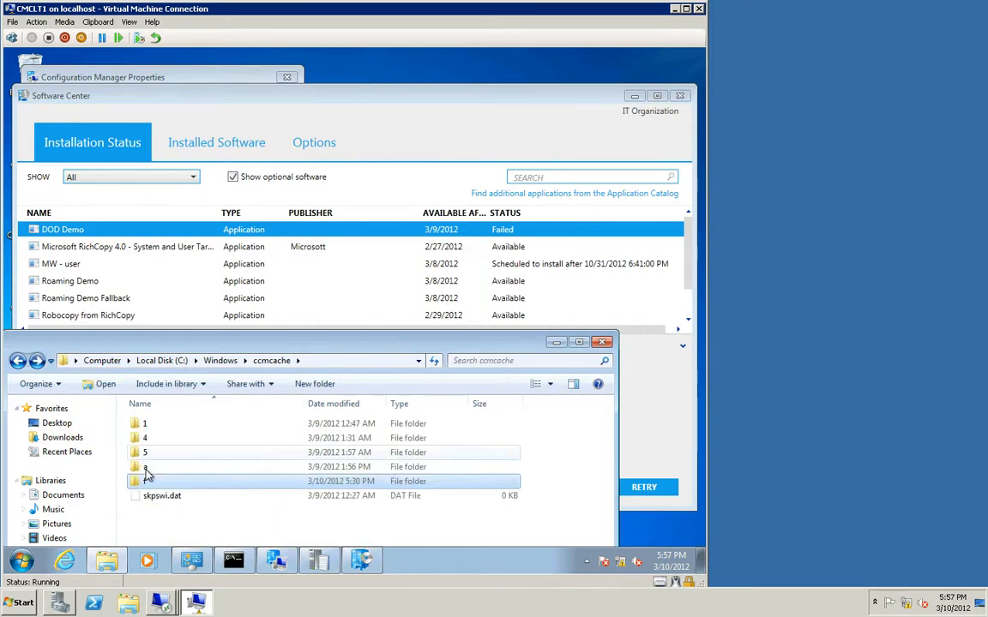
{"action": "double_click", "coordinate": [145, 468]}
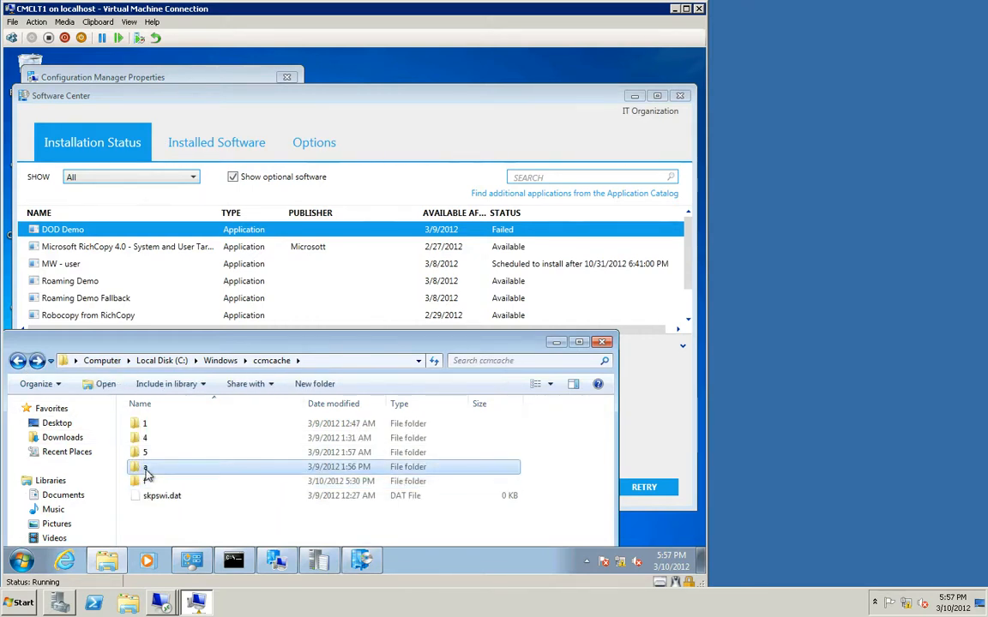
{"action": "left_click", "coordinate": [18, 361]}
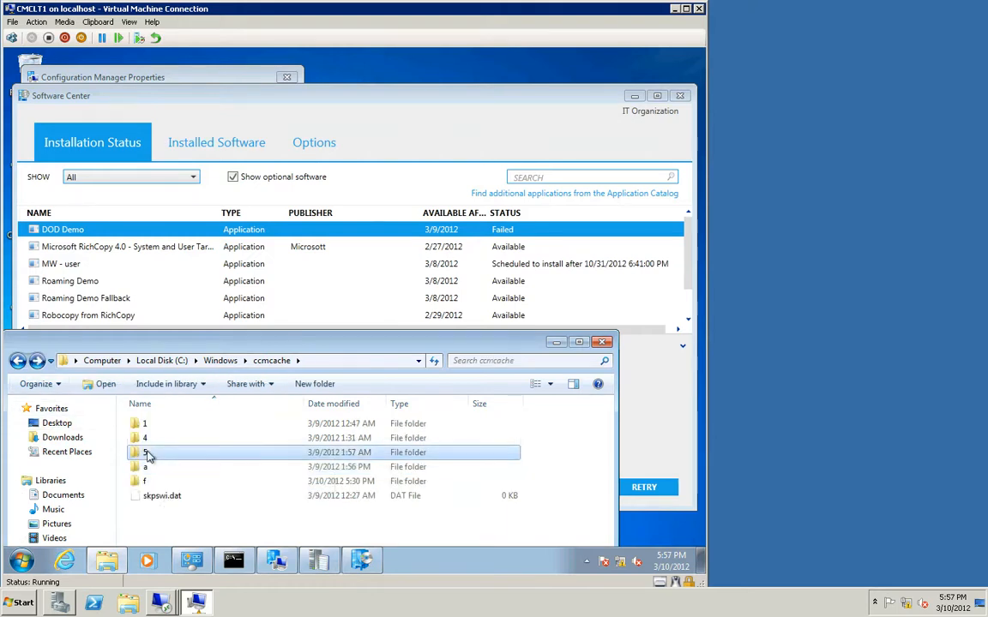
{"action": "double_click", "coordinate": [145, 453]}
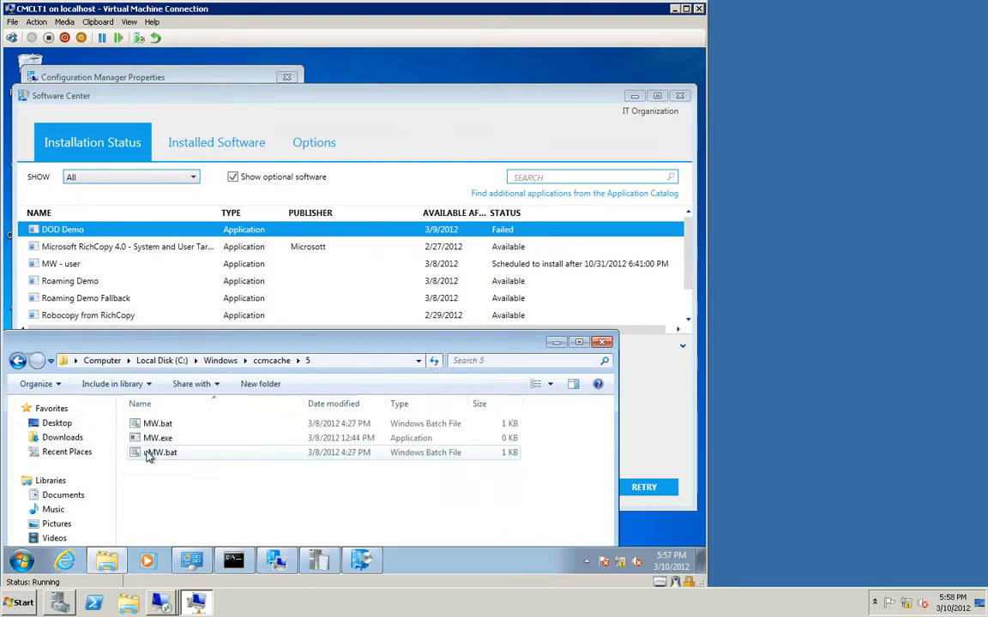
{"action": "left_click", "coordinate": [18, 361]}
{"action": "double_click", "coordinate": [148, 439]}
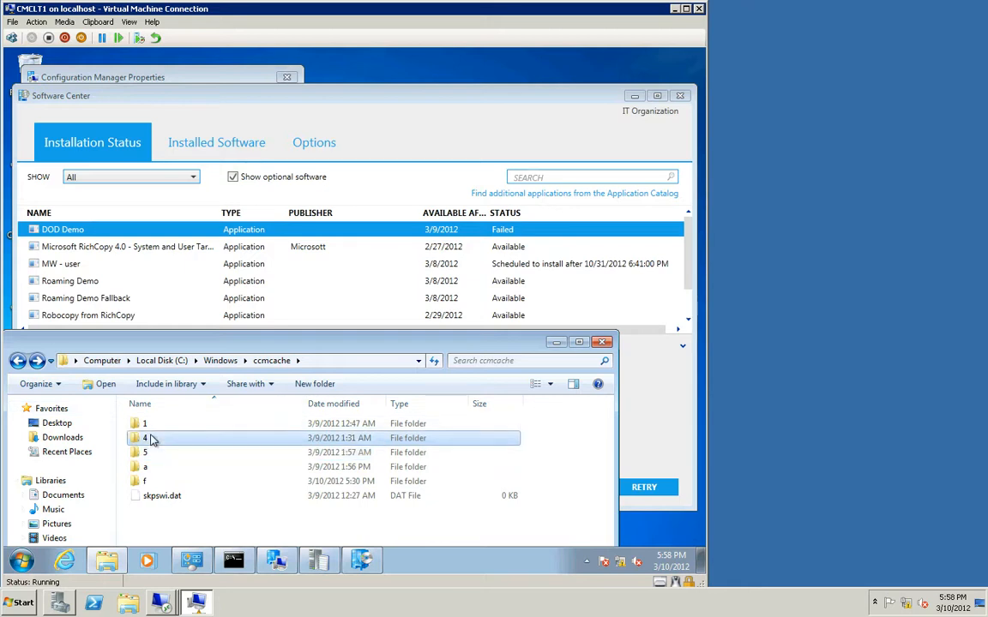
{"action": "left_click", "coordinate": [19, 362]}
{"action": "double_click", "coordinate": [146, 425]}
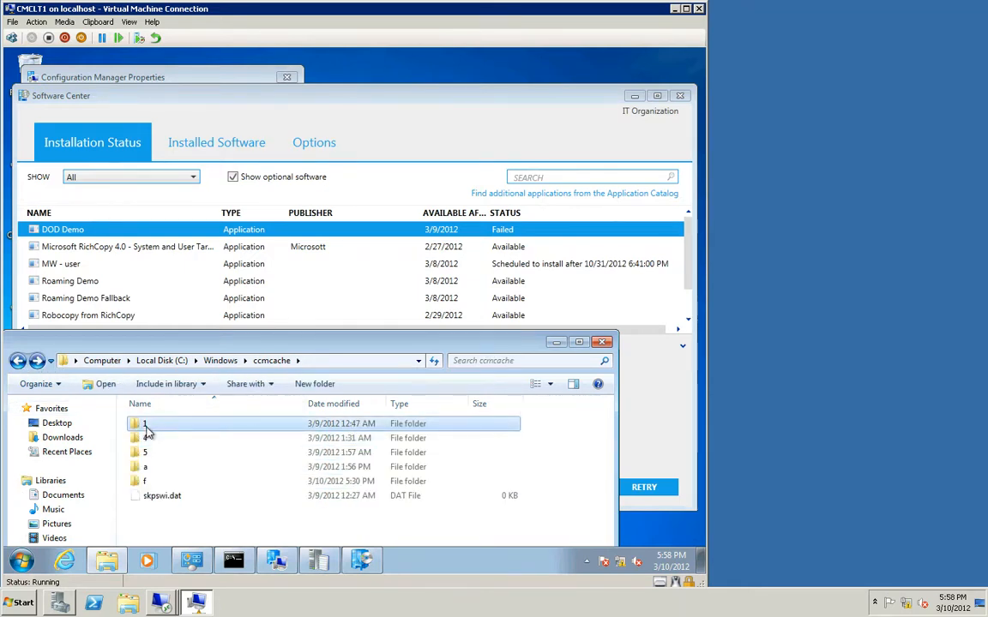
{"action": "left_click", "coordinate": [19, 361]}
- Retry the DOD Demo installation in Software Center and return to the ccmcache folder
{"action": "left_click", "coordinate": [551, 98]}
{"action": "left_click", "coordinate": [645, 488]}
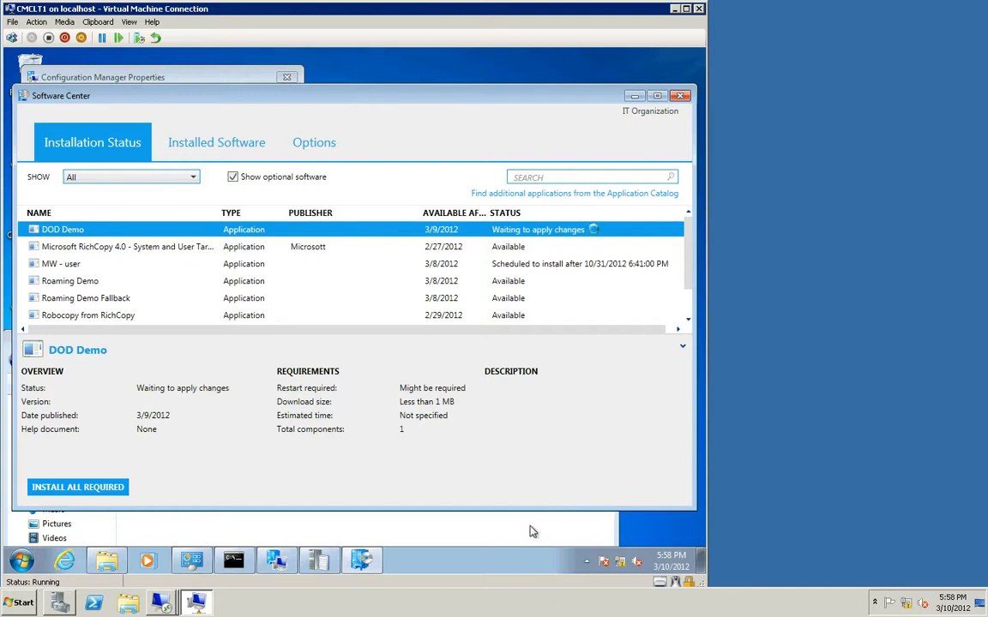
{"action": "left_click", "coordinate": [532, 532]}
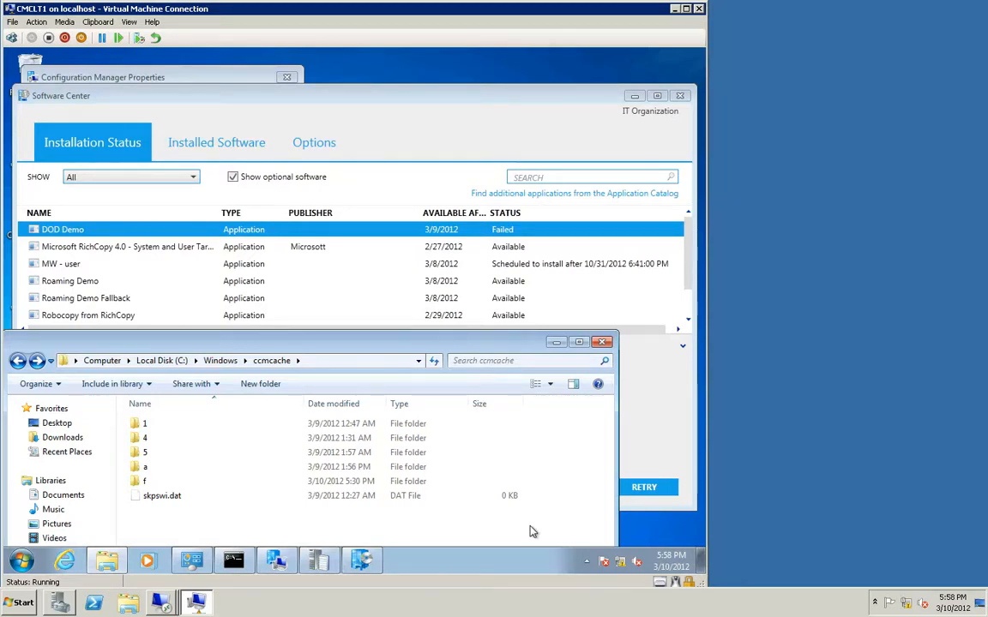
- Retry the DOD Demo installation again and open the newest cached content folder, g, in ccmcache
{"action": "left_click", "coordinate": [644, 488]}
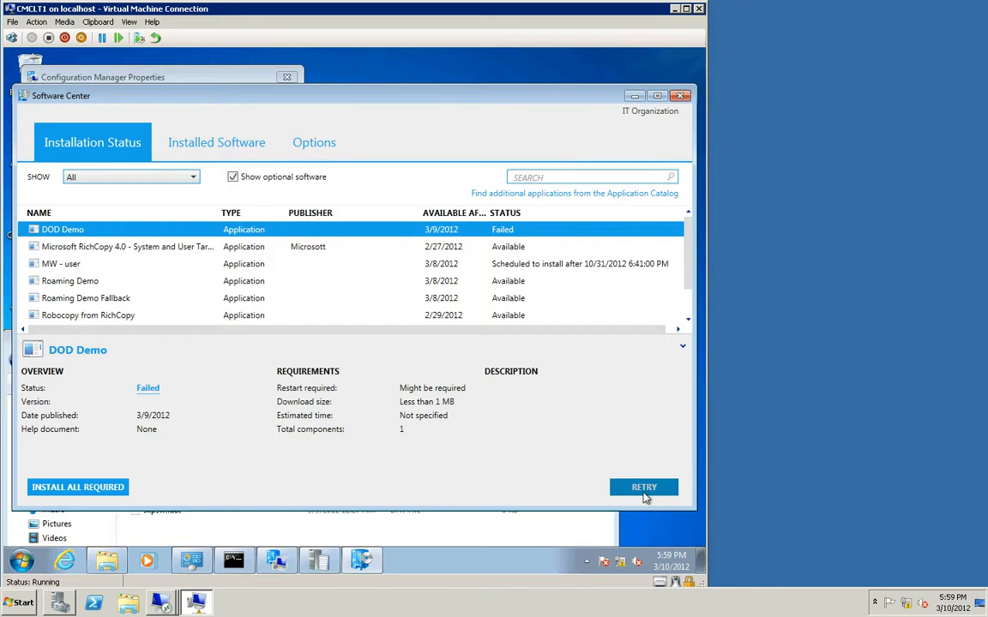
{"action": "left_click", "coordinate": [407, 539]}
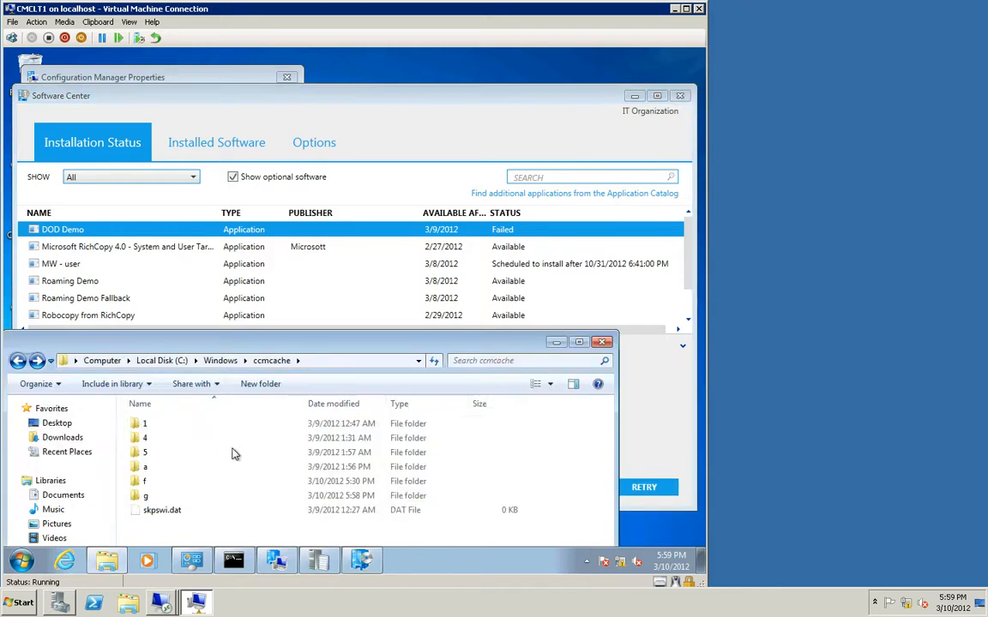
{"action": "double_click", "coordinate": [145, 496]}
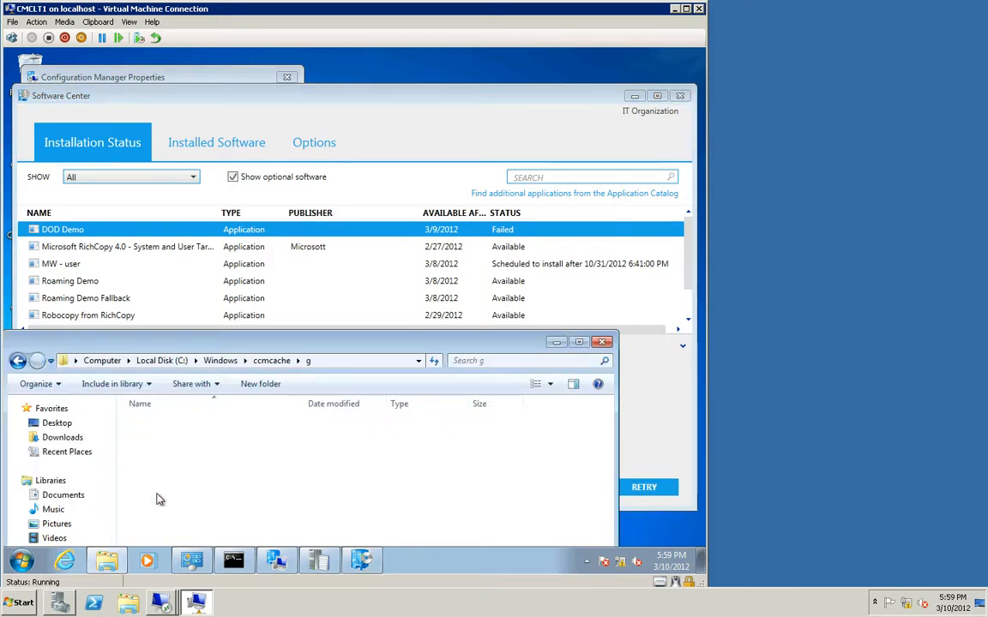
- Go back to the ccmcache folder, check DOD Demo's status in Software Center, and return to the folder window
{"action": "left_click", "coordinate": [18, 361]}
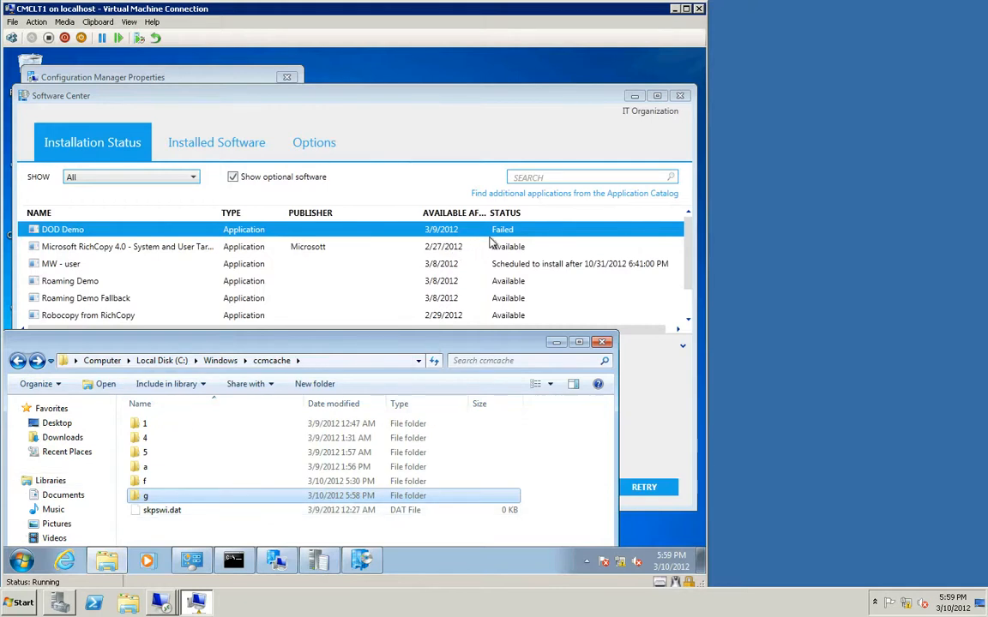
{"action": "left_click", "coordinate": [517, 230]}
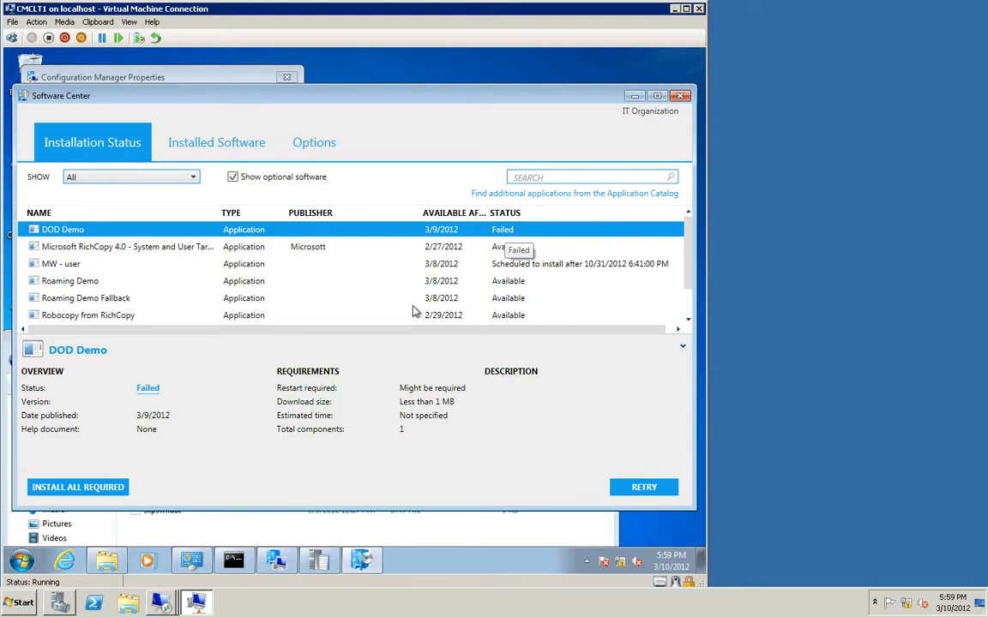
{"action": "mouse_move", "coordinate": [109, 566]}
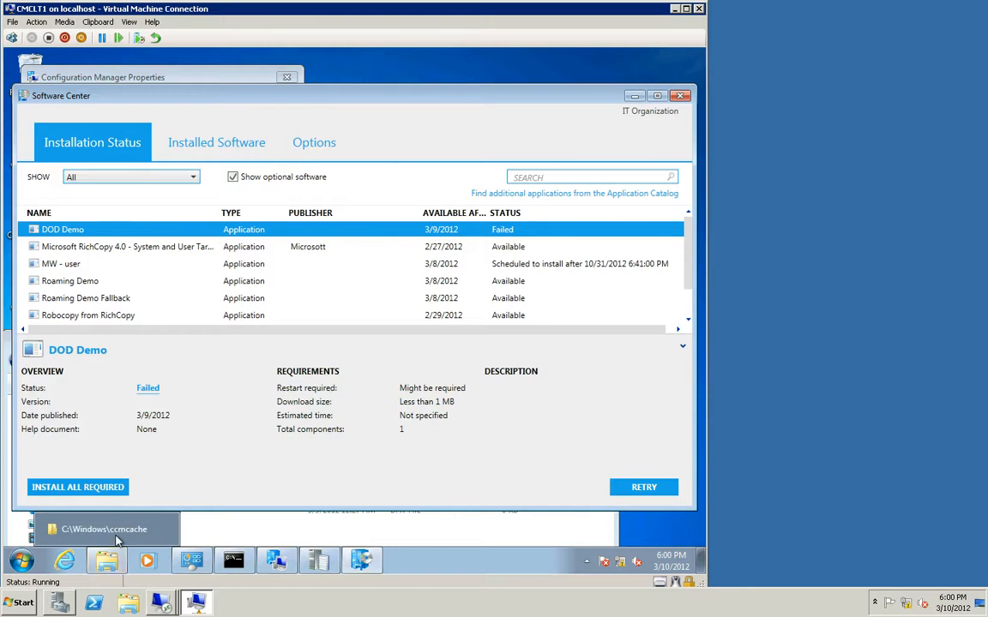
{"action": "left_click", "coordinate": [99, 515]}
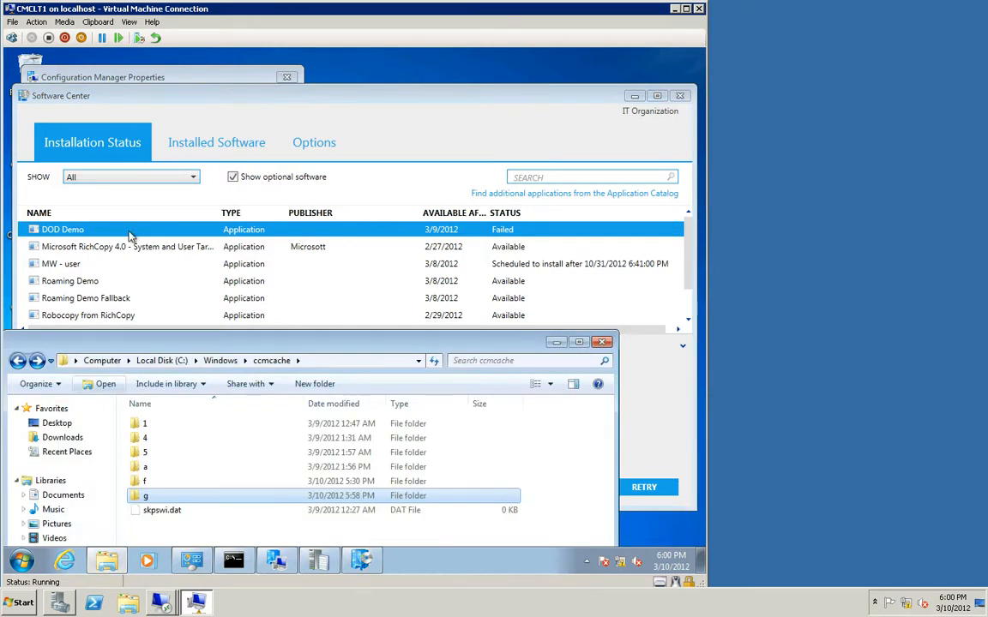
- Open AppEnforce.log from C:\Windows\CCM\Logs on the client
{"action": "left_click", "coordinate": [216, 361]}
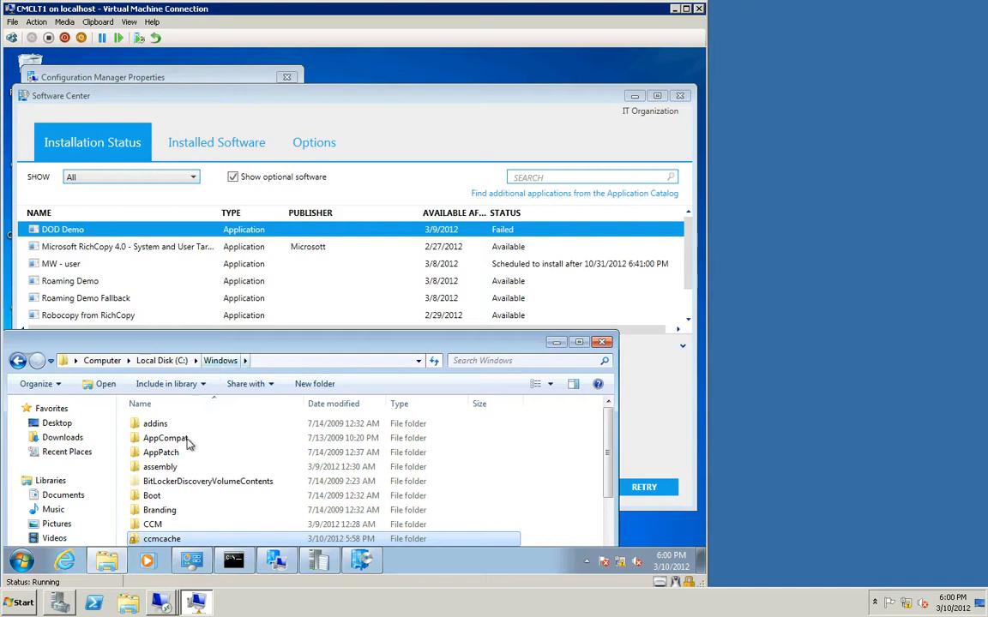
{"action": "double_click", "coordinate": [153, 524]}
{"action": "double_click", "coordinate": [155, 482]}
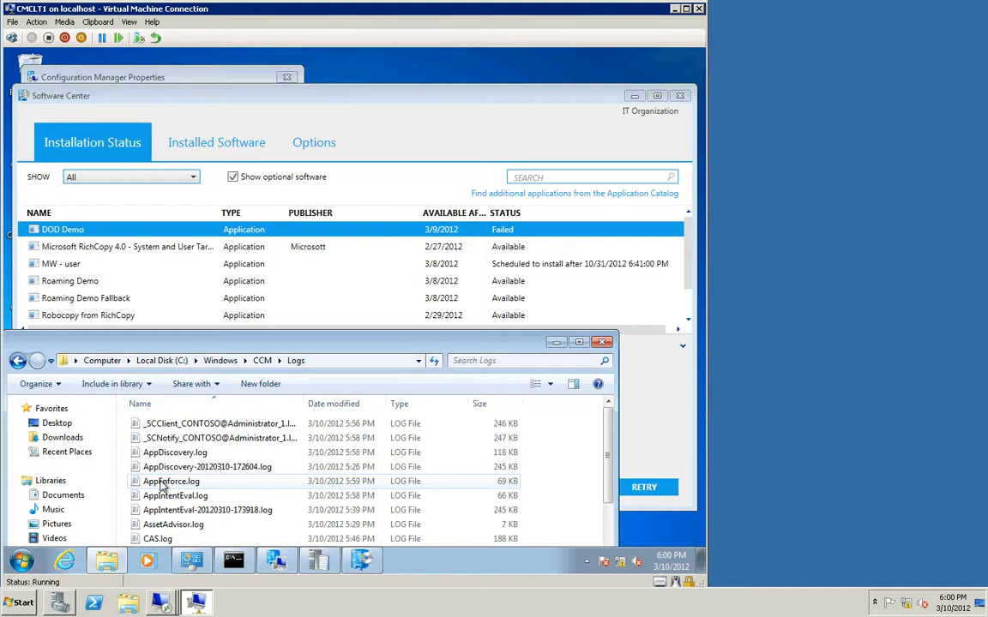
{"action": "left_click", "coordinate": [163, 485]}
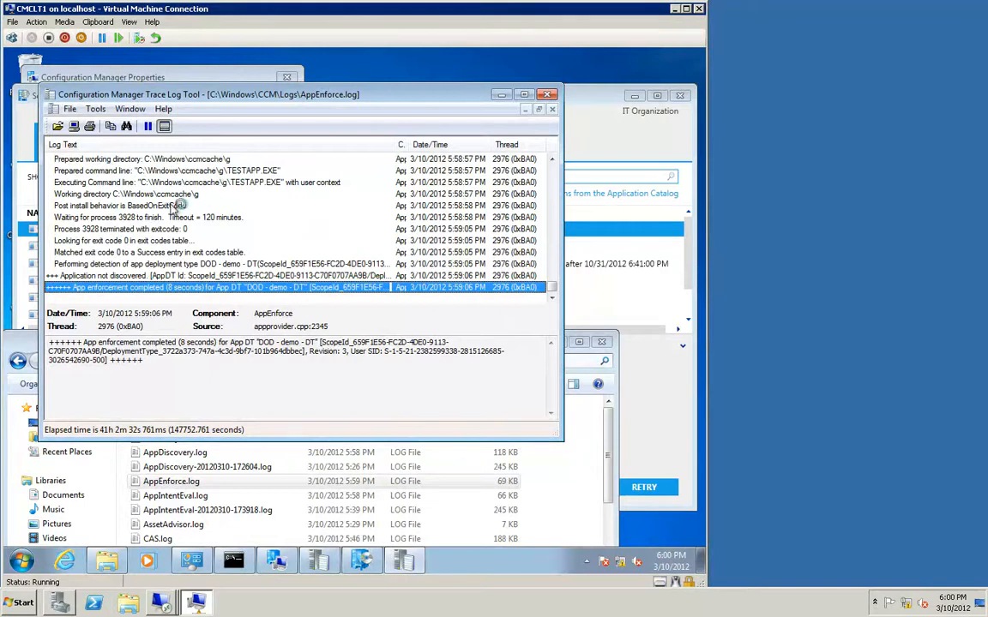
- Examine the exit code and application detection entries in AppEnforce.log, close the log, and minimize the Logs folder
{"action": "left_click", "coordinate": [109, 241]}
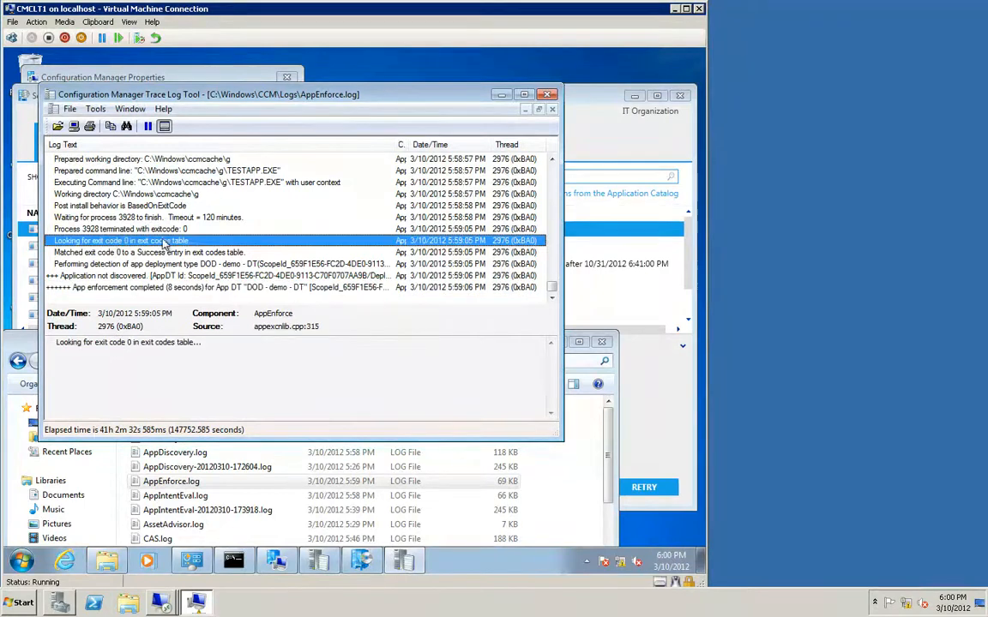
{"action": "left_click", "coordinate": [103, 253]}
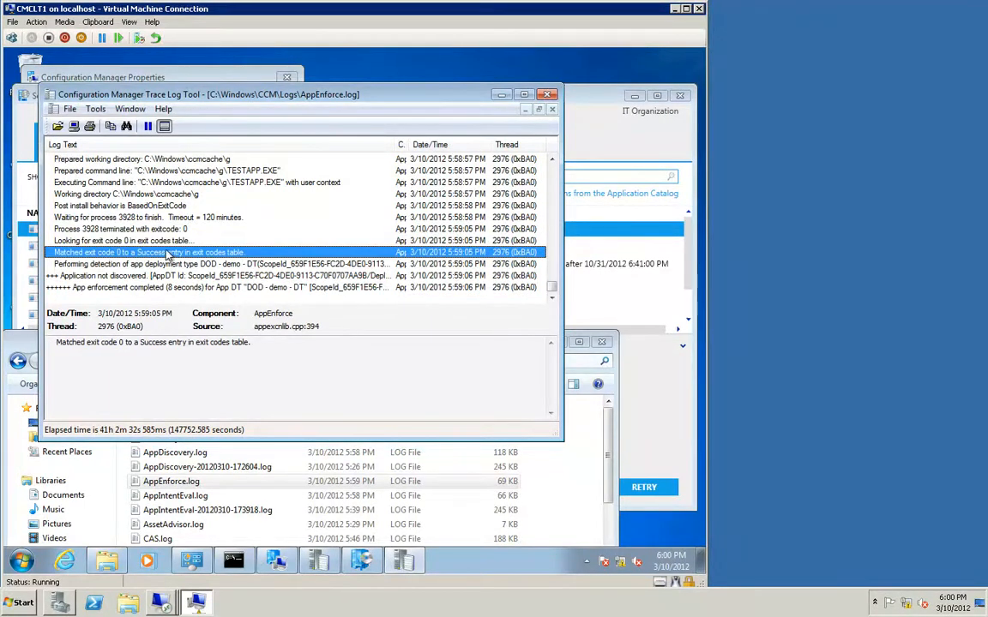
{"action": "left_click", "coordinate": [114, 265]}
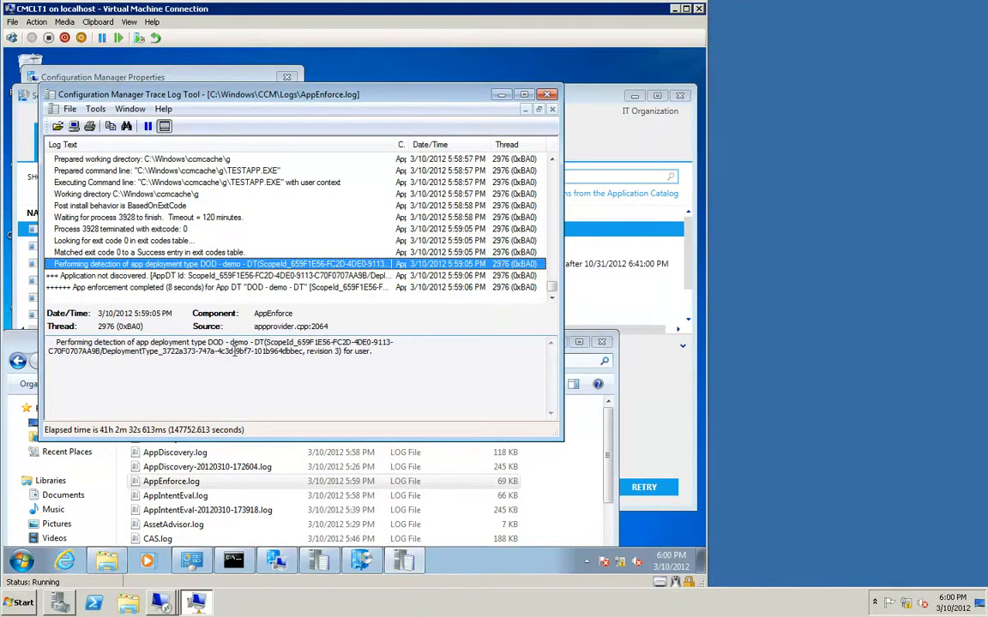
{"action": "left_click", "coordinate": [548, 95]}
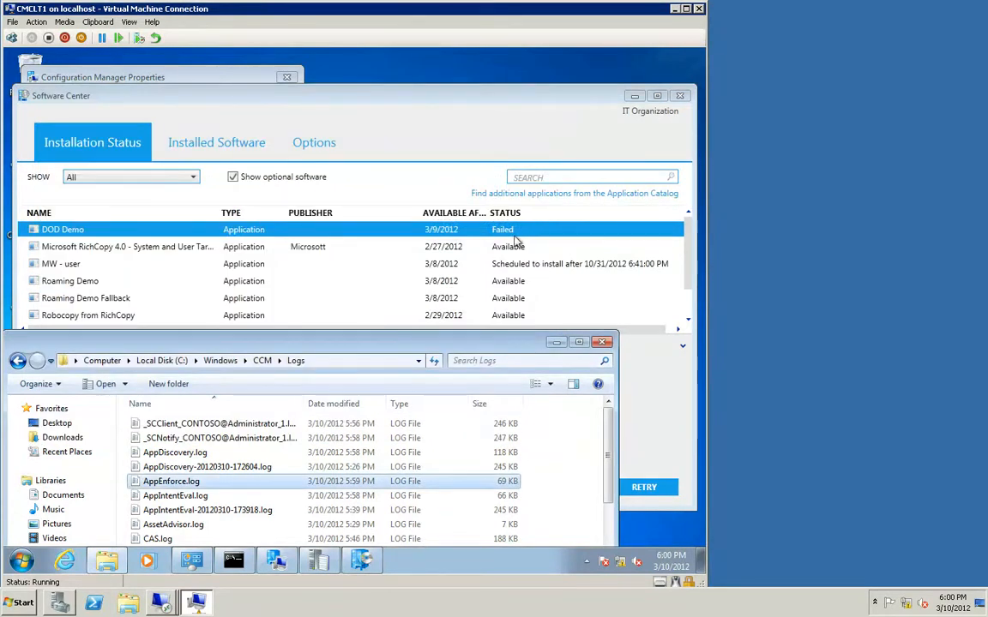
{"action": "left_click", "coordinate": [556, 343]}
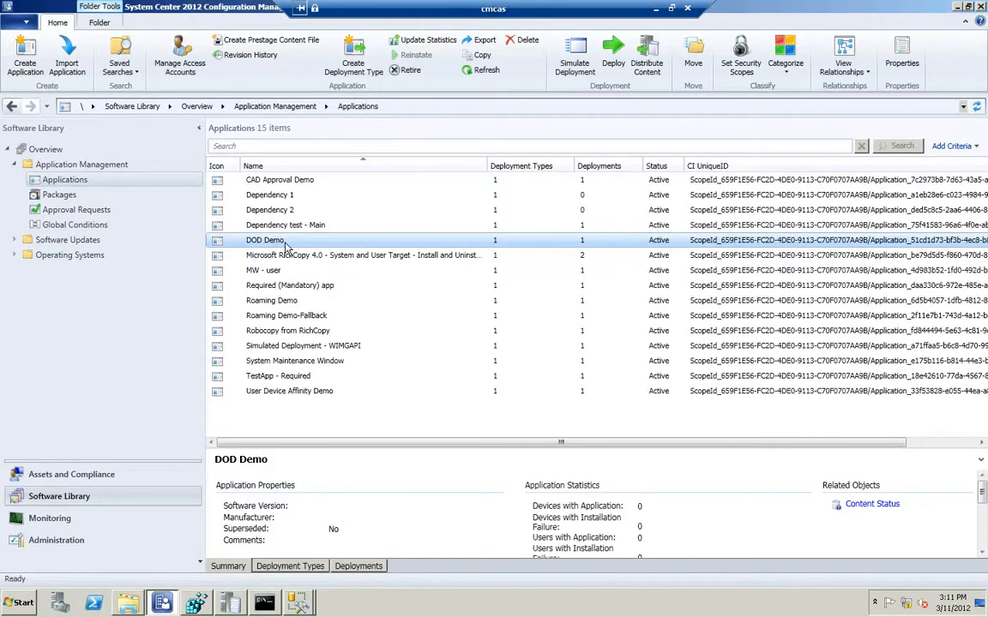
- In the Configuration Manager console, check the content locations assigned to the DOD Demo application and close its properties
{"action": "double_click", "coordinate": [285, 247]}
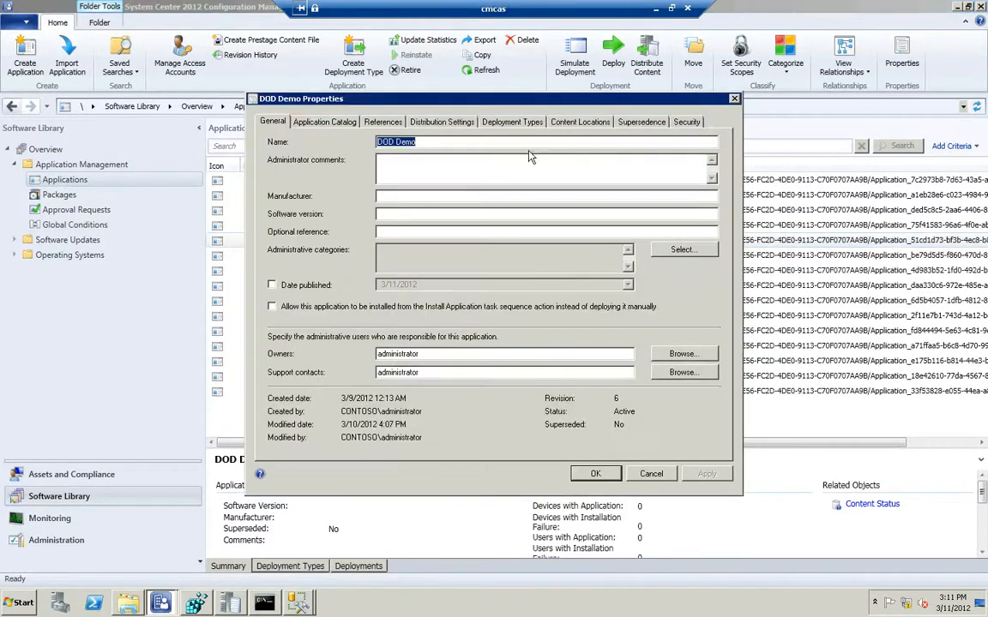
{"action": "left_click", "coordinate": [557, 122]}
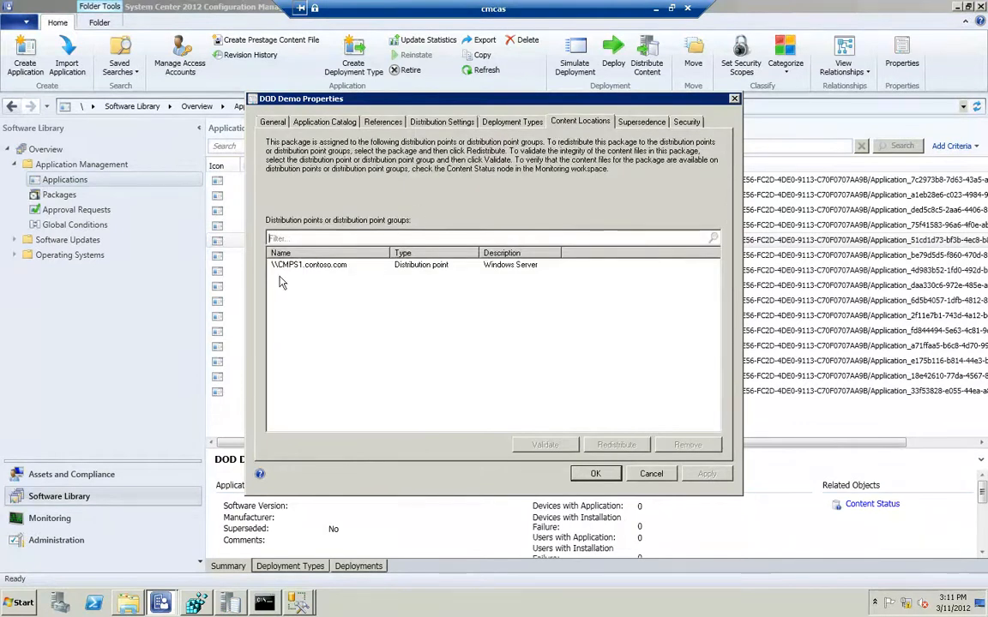
{"action": "left_click", "coordinate": [595, 473]}
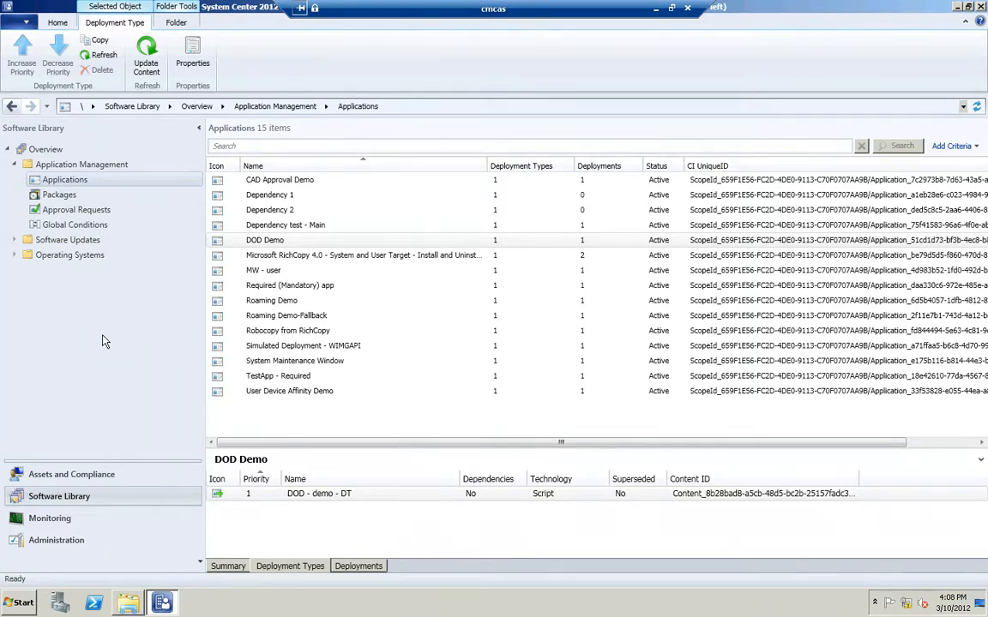
- Select the Roaming Demo application, and open the Boundaries list under Hierarchy Configuration in the Administration workspace
{"action": "left_click", "coordinate": [287, 302]}
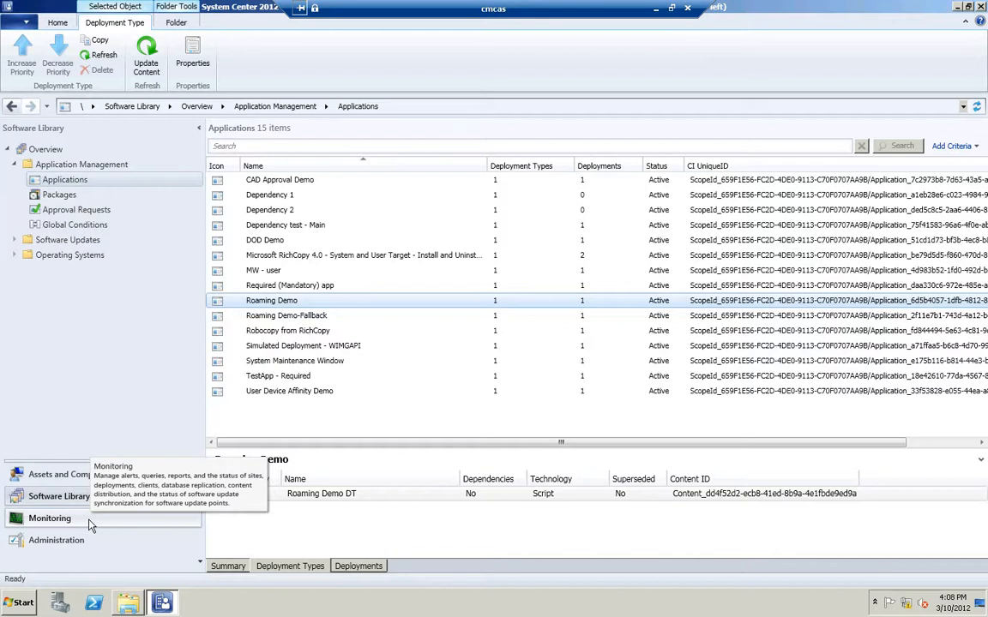
{"action": "left_click", "coordinate": [85, 545]}
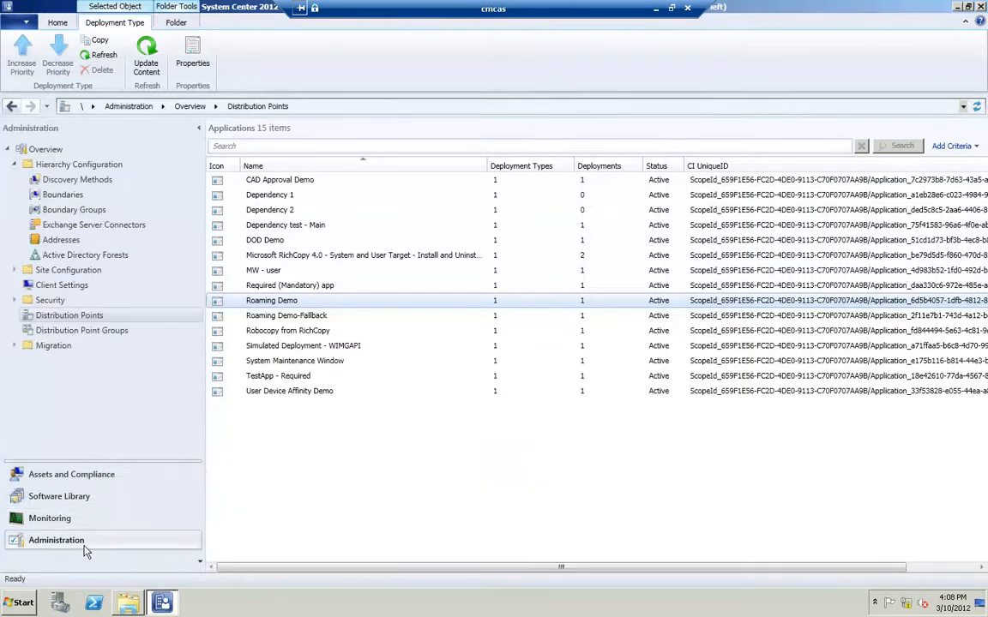
{"action": "left_click", "coordinate": [82, 195]}
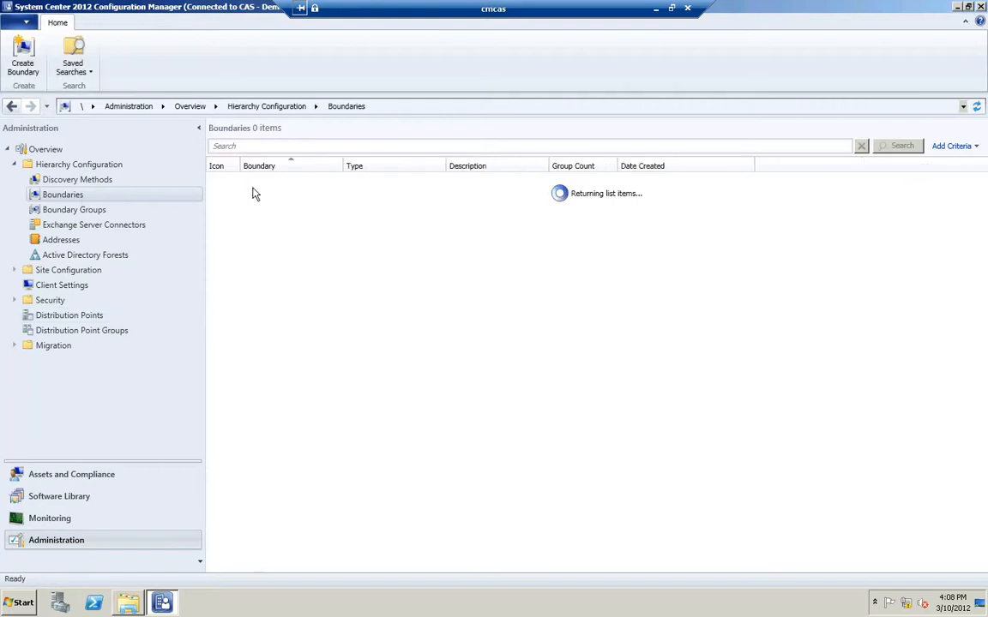
- Review the member boundaries and the site assignment and content location references of the PS1 Boundary Group
{"action": "left_click", "coordinate": [73, 214]}
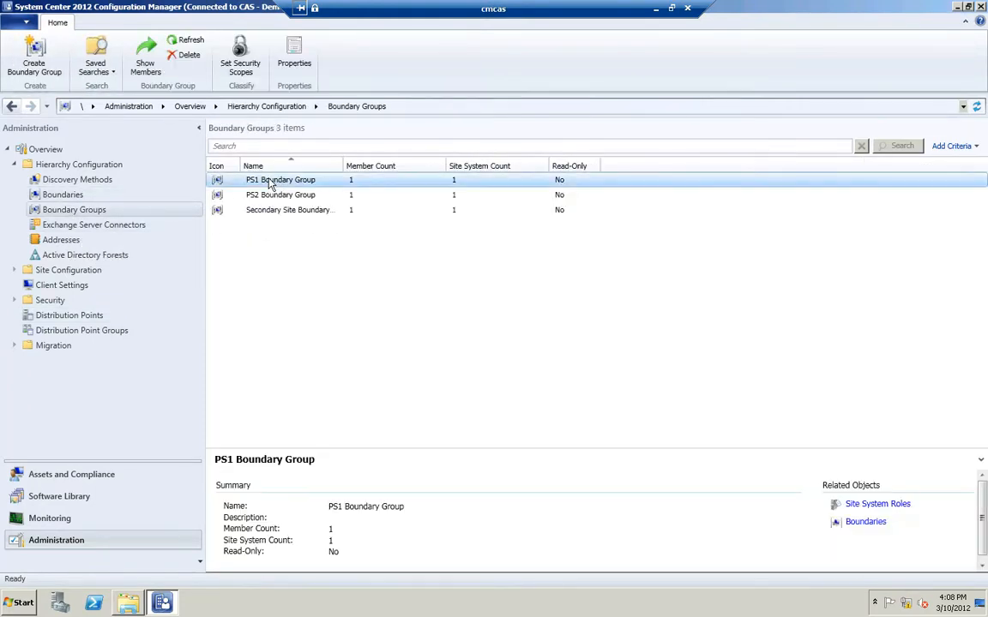
{"action": "right_click", "coordinate": [271, 184]}
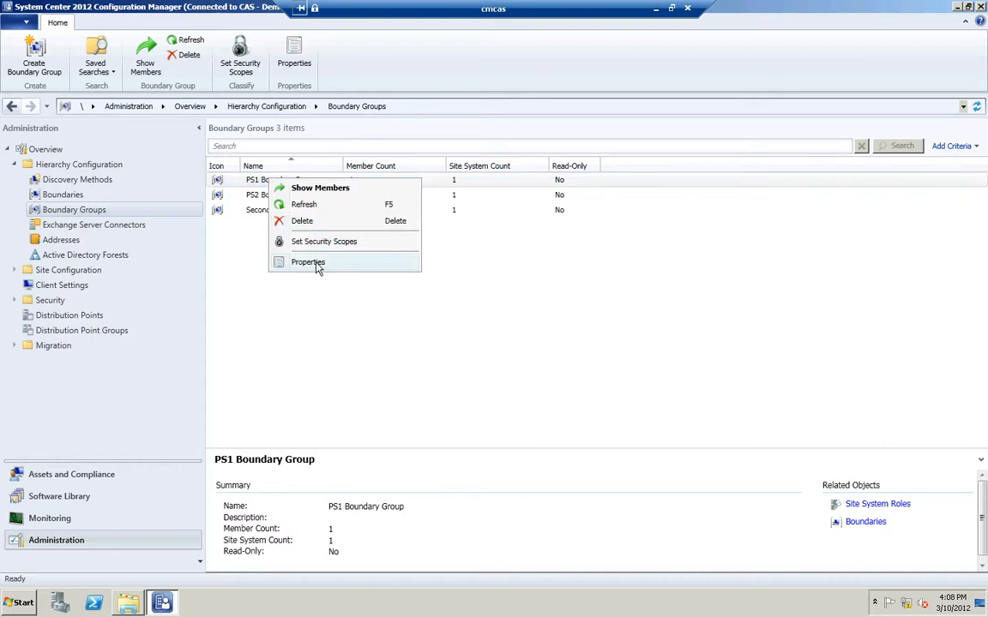
{"action": "left_click", "coordinate": [315, 262]}
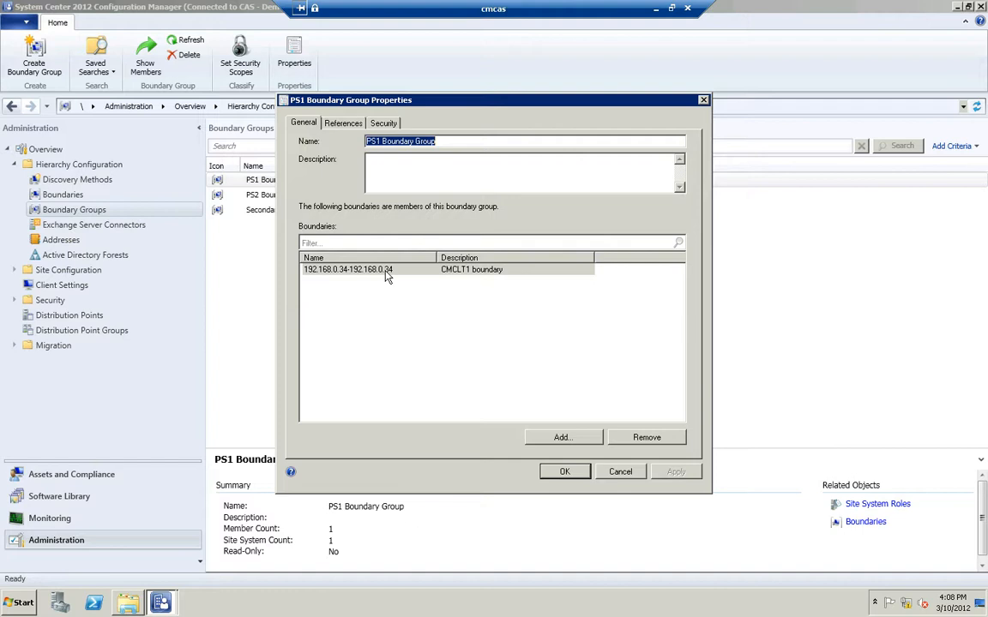
{"action": "left_click", "coordinate": [328, 123]}
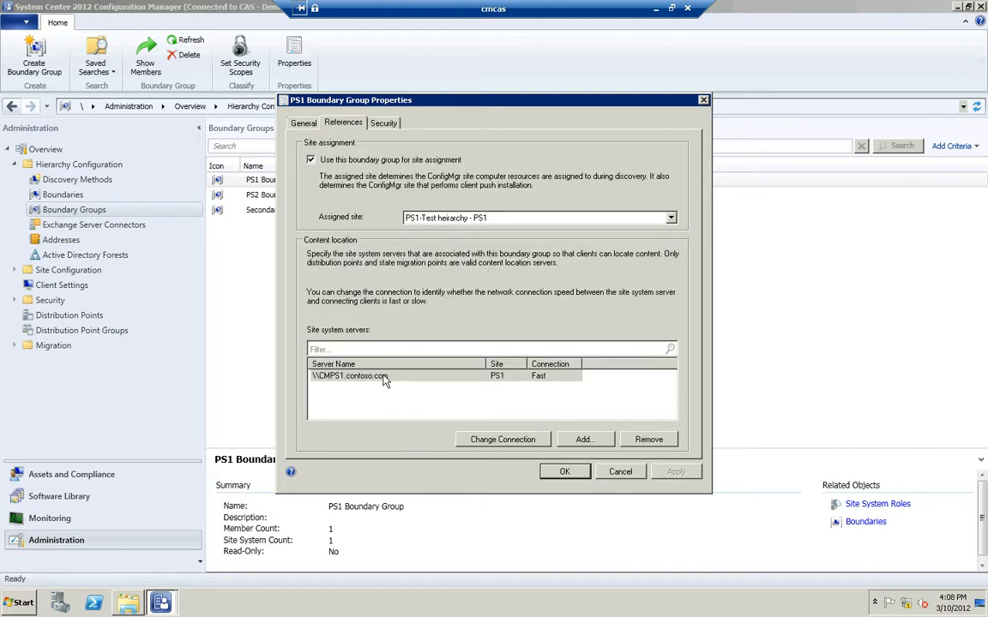
{"action": "left_click", "coordinate": [566, 473]}
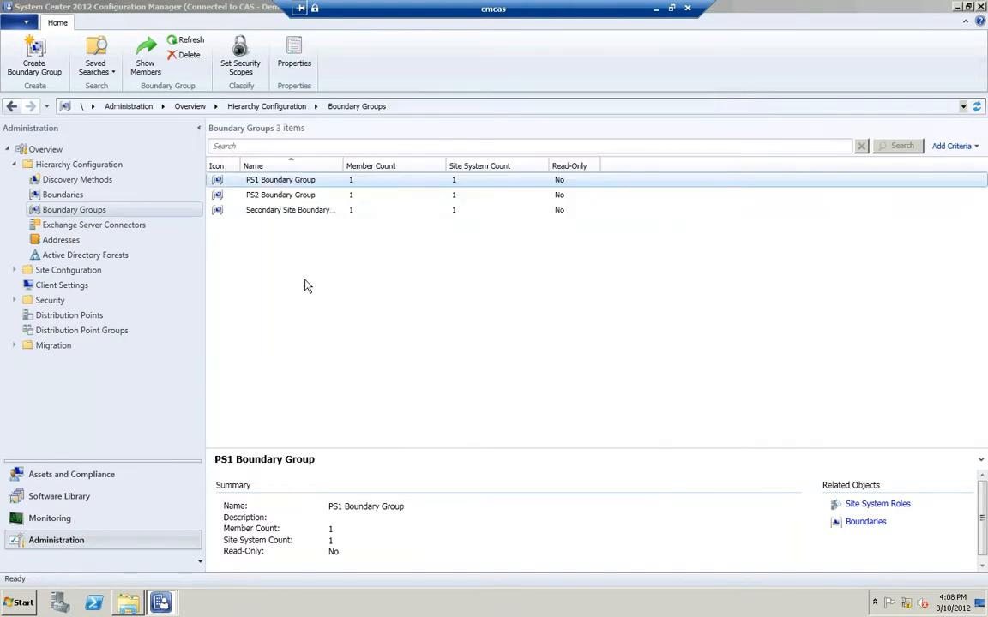
- Review the member boundaries and the site assignment and content location references of the PS2 Boundary Group
{"action": "left_click", "coordinate": [267, 198]}
{"action": "right_click", "coordinate": [267, 198]}
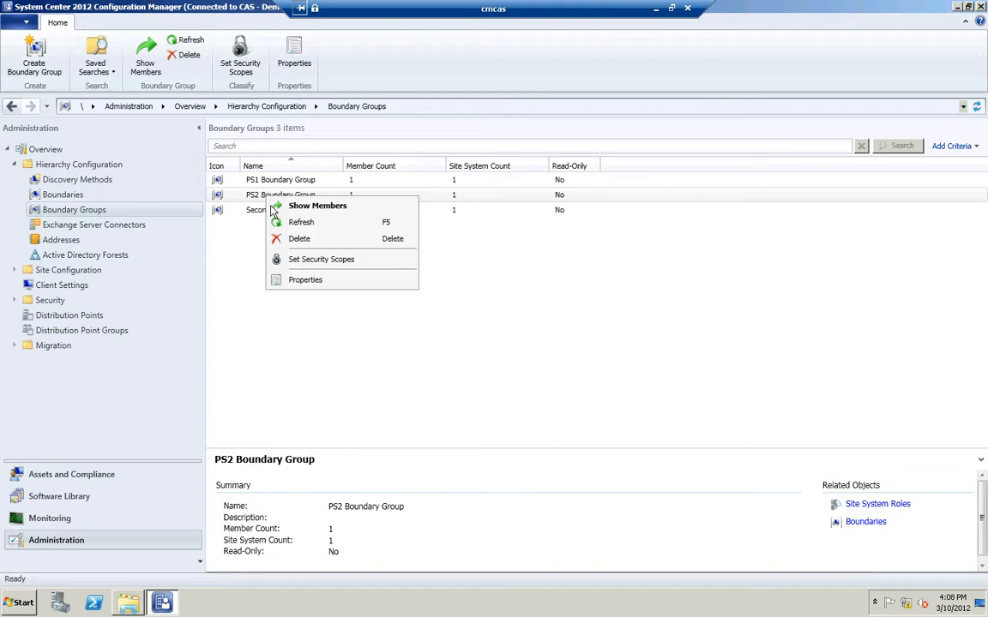
{"action": "left_click", "coordinate": [306, 281]}
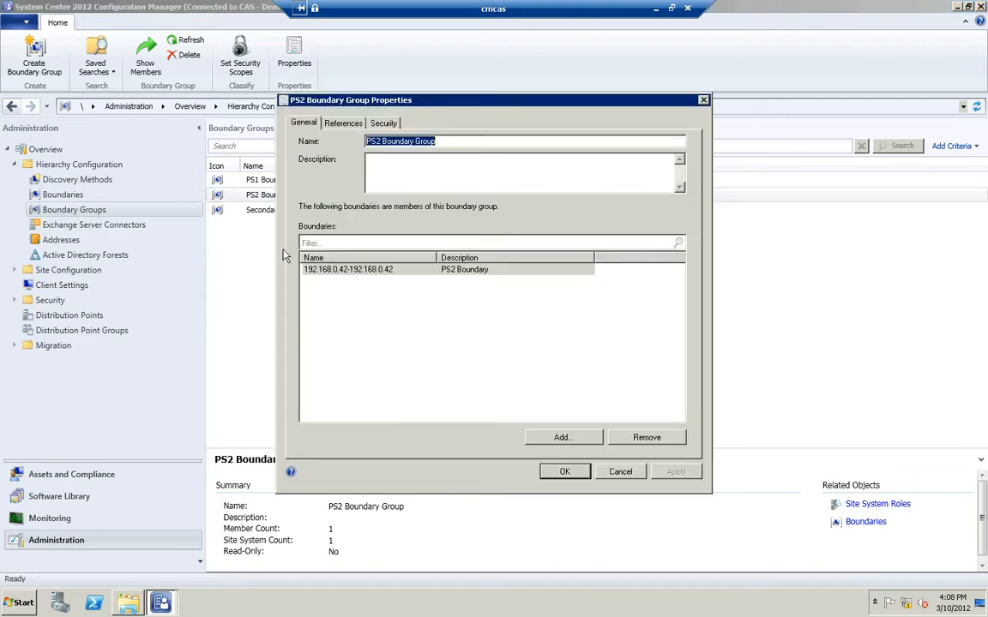
{"action": "left_click", "coordinate": [335, 270]}
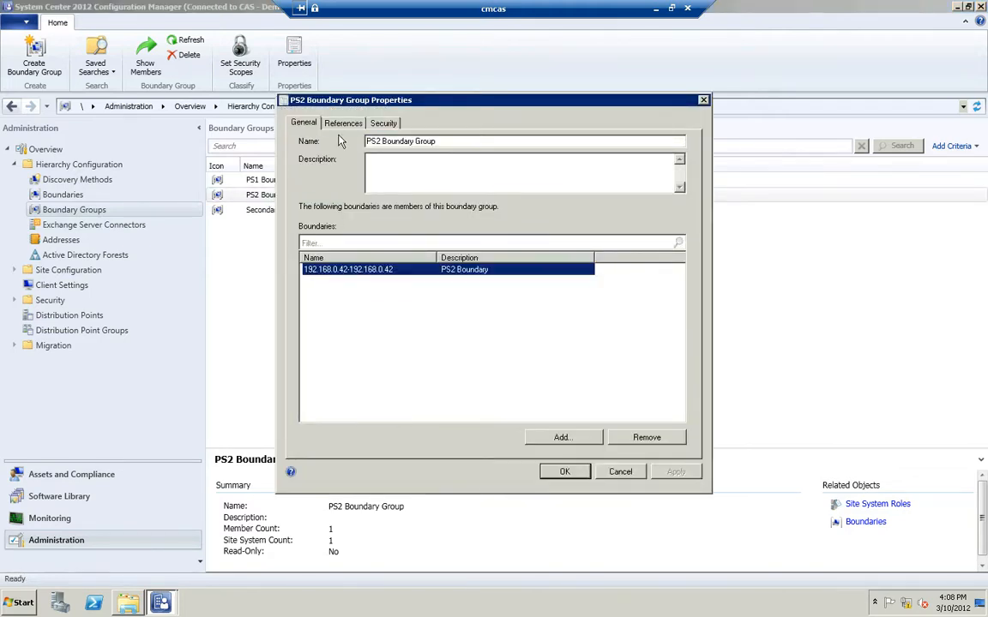
{"action": "left_click", "coordinate": [343, 123]}
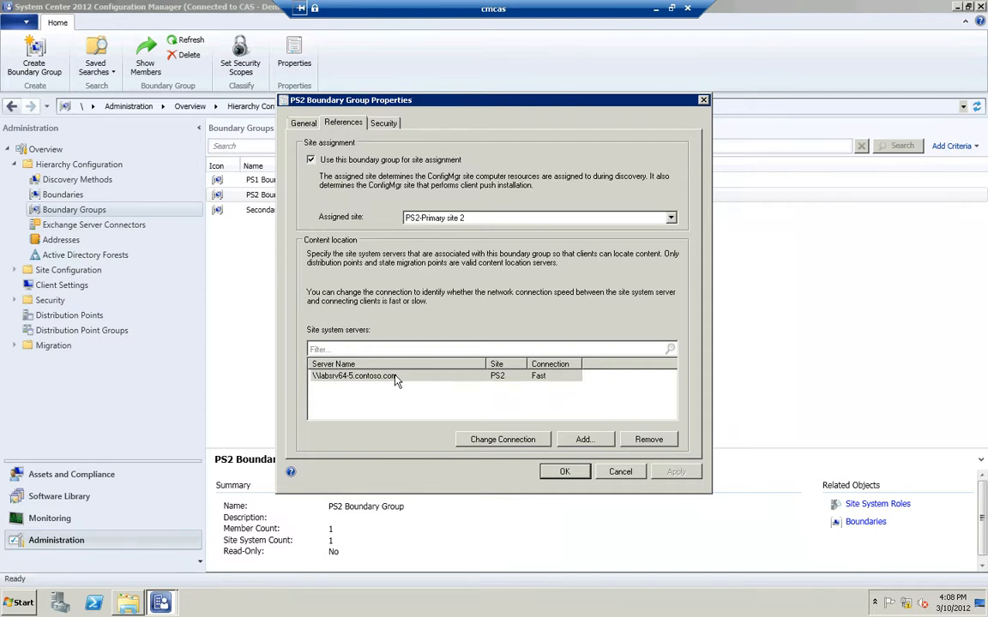
{"action": "left_click", "coordinate": [558, 474]}
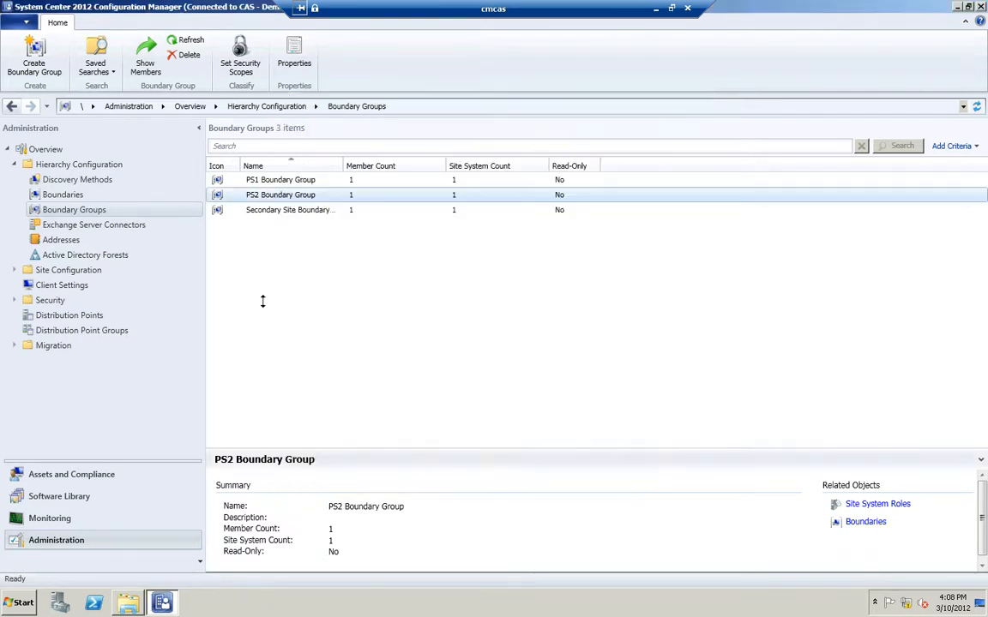
- Review the Secondary Site Boundary Group's member boundaries, site assignment setting and site system servers
{"action": "left_click", "coordinate": [266, 209]}
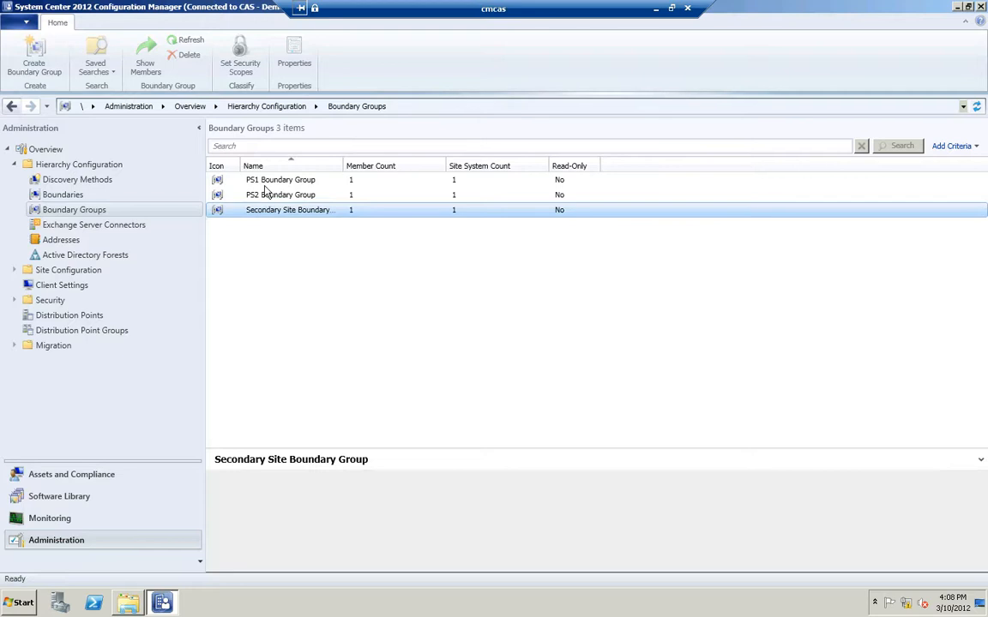
{"action": "right_click", "coordinate": [266, 214]}
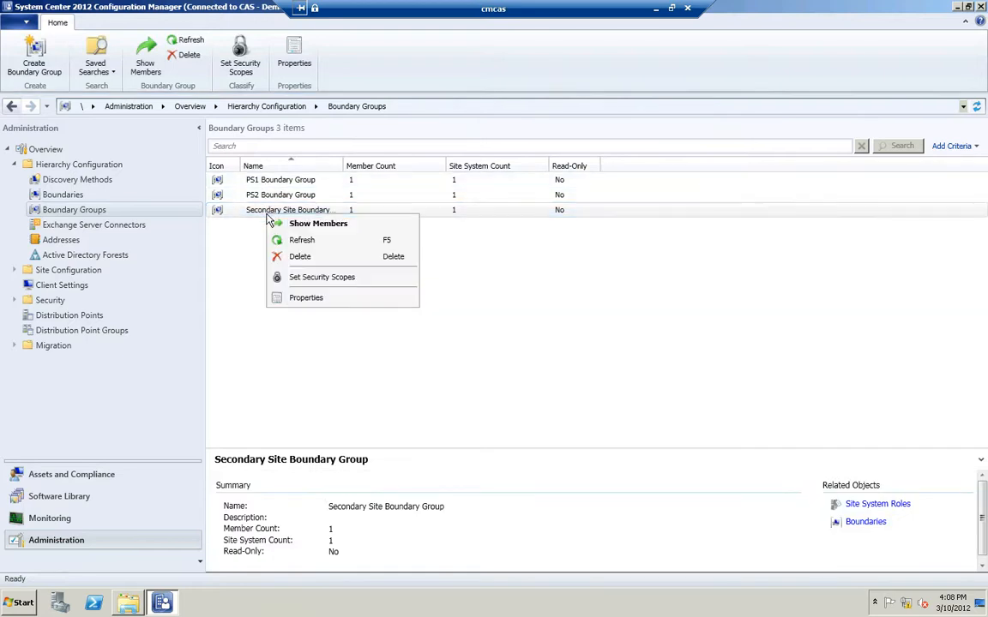
{"action": "left_click", "coordinate": [305, 298]}
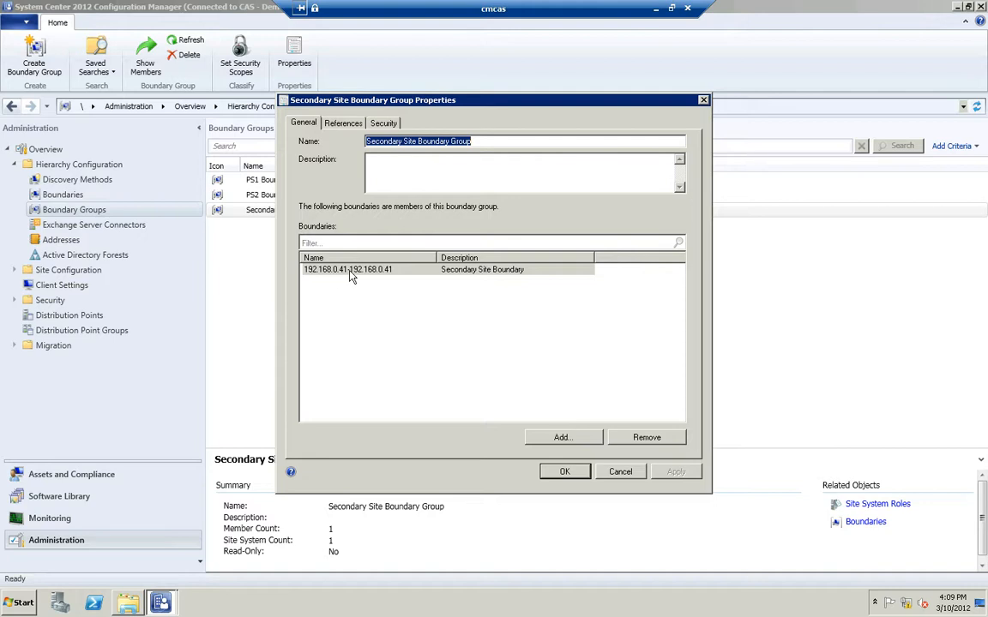
{"action": "left_click", "coordinate": [341, 123]}
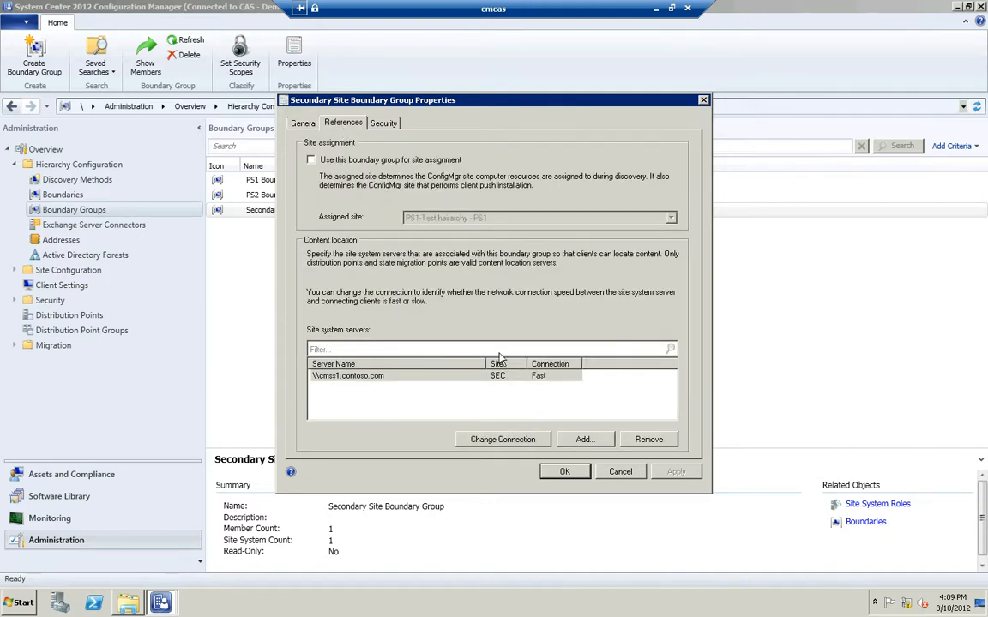
{"action": "left_click", "coordinate": [563, 471]}
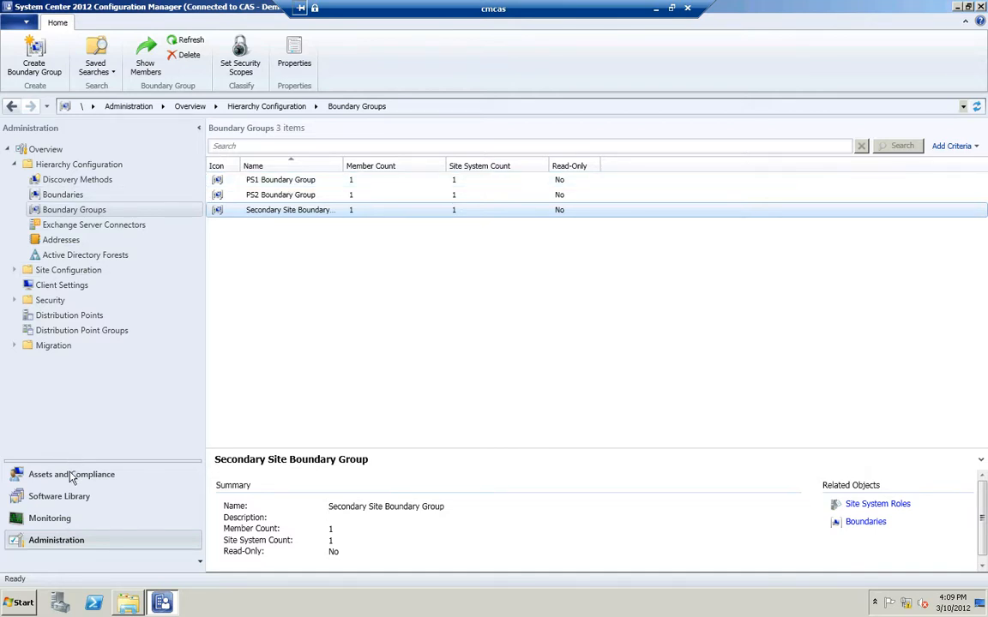
- Check which distribution points hold the content of the Roaming Demo application in the Software Library
{"action": "left_click", "coordinate": [67, 504]}
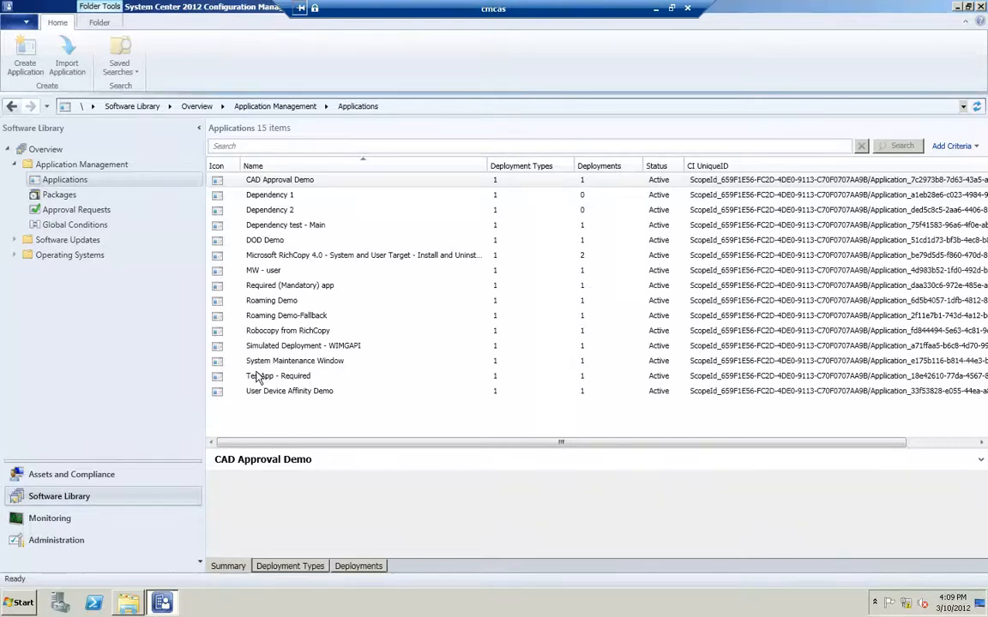
{"action": "left_click", "coordinate": [282, 302]}
{"action": "right_click", "coordinate": [282, 307]}
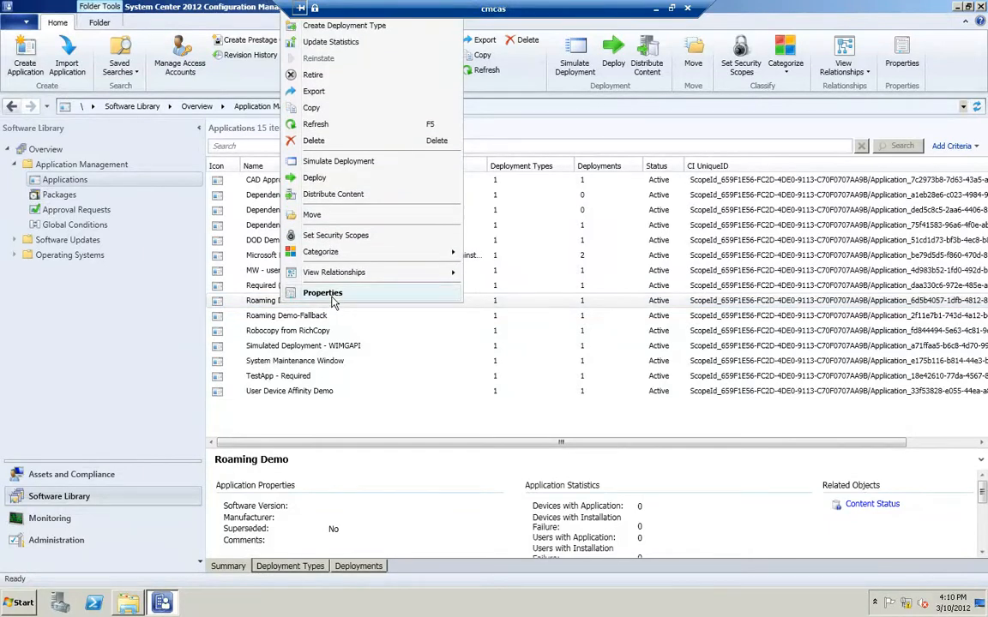
{"action": "left_click", "coordinate": [332, 295]}
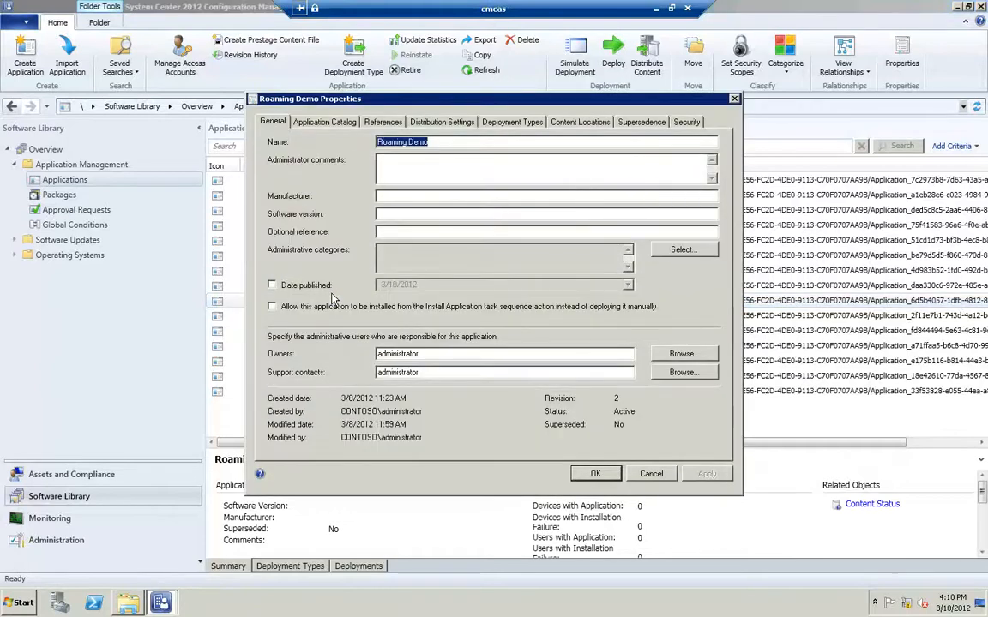
{"action": "left_click", "coordinate": [567, 122]}
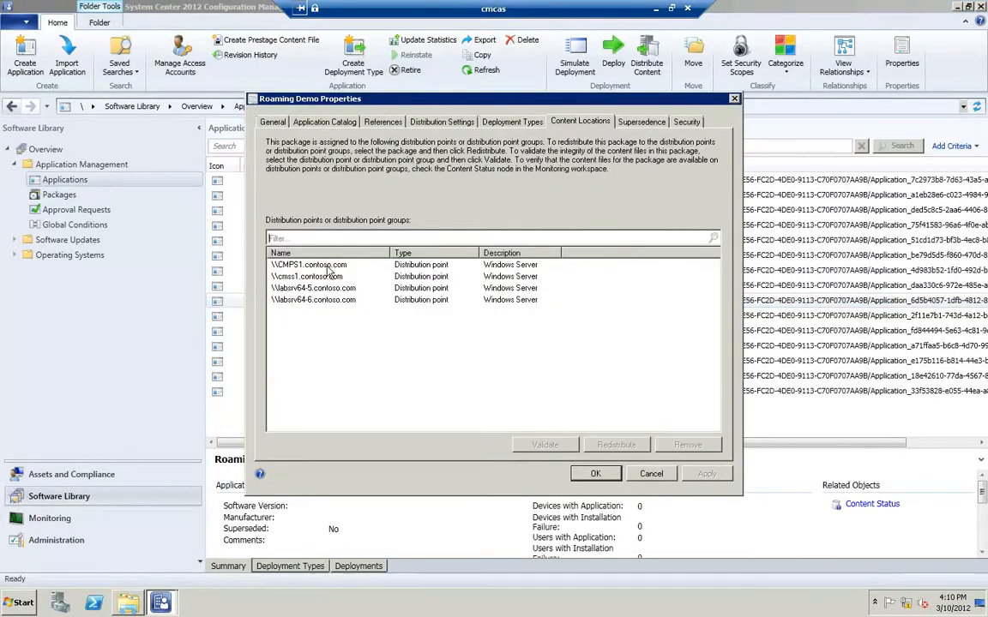
{"action": "left_click", "coordinate": [651, 473]}
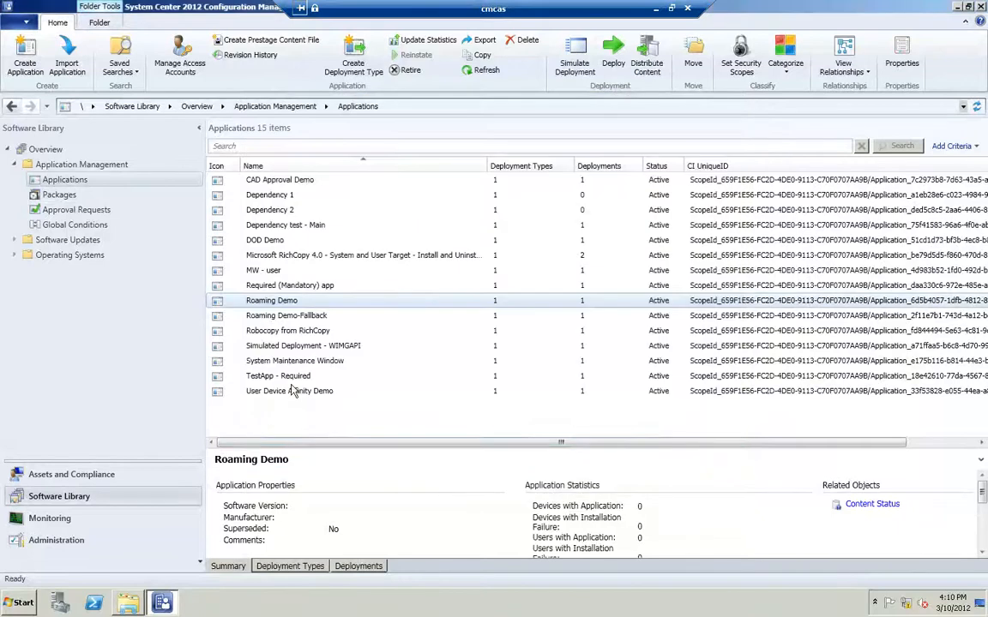
- Inspect the content settings of the Roaming Demo DT deployment type, including fallback source location and slow-network deployment options
{"action": "right_click", "coordinate": [271, 299]}
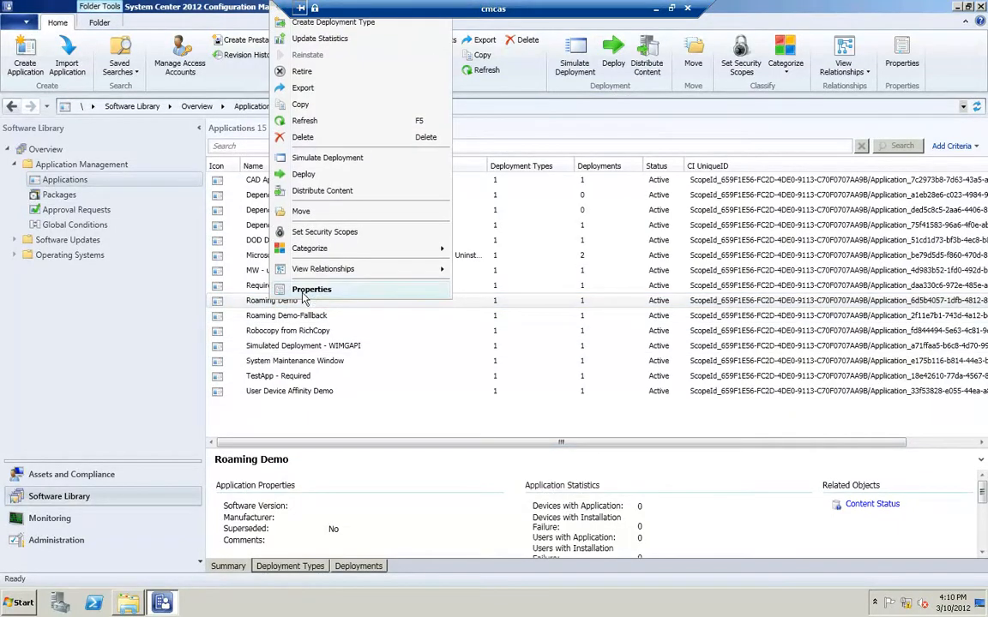
{"action": "left_click", "coordinate": [305, 294]}
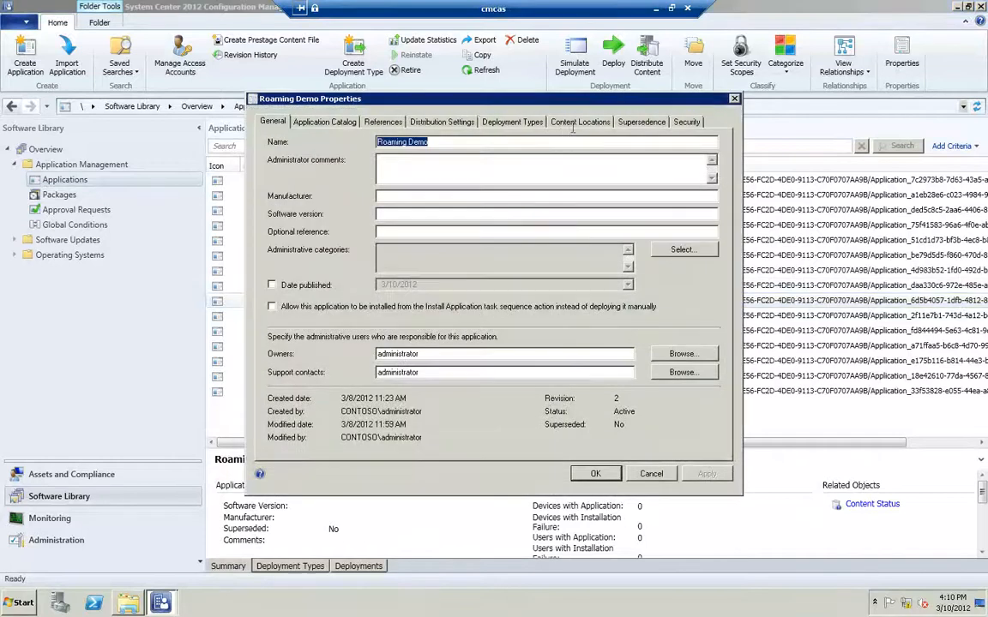
{"action": "left_click", "coordinate": [580, 123]}
{"action": "left_click", "coordinate": [512, 122]}
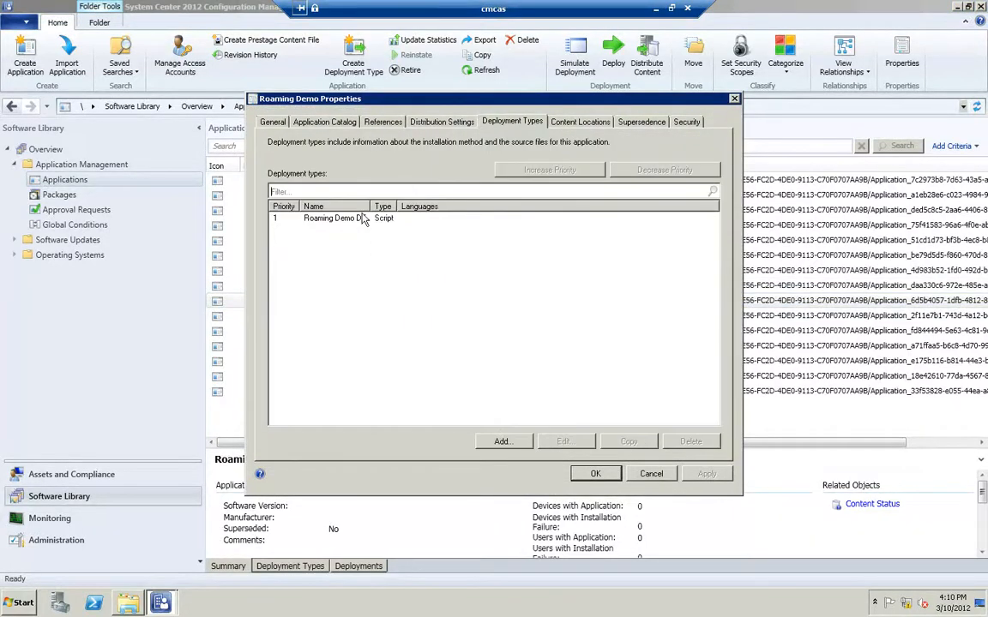
{"action": "left_click", "coordinate": [324, 219]}
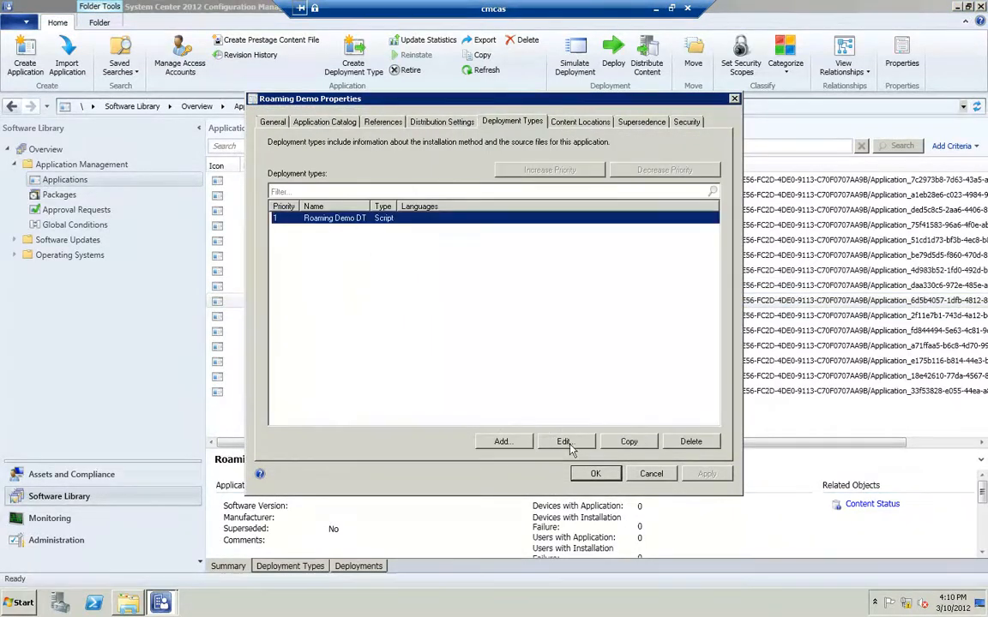
{"action": "left_click", "coordinate": [564, 441]}
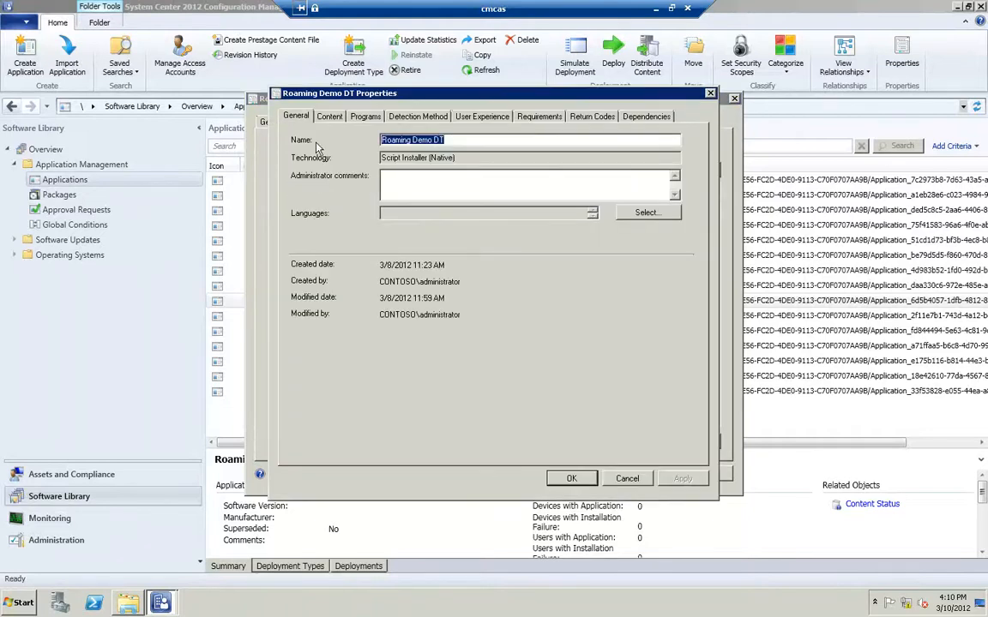
{"action": "left_click", "coordinate": [328, 118]}
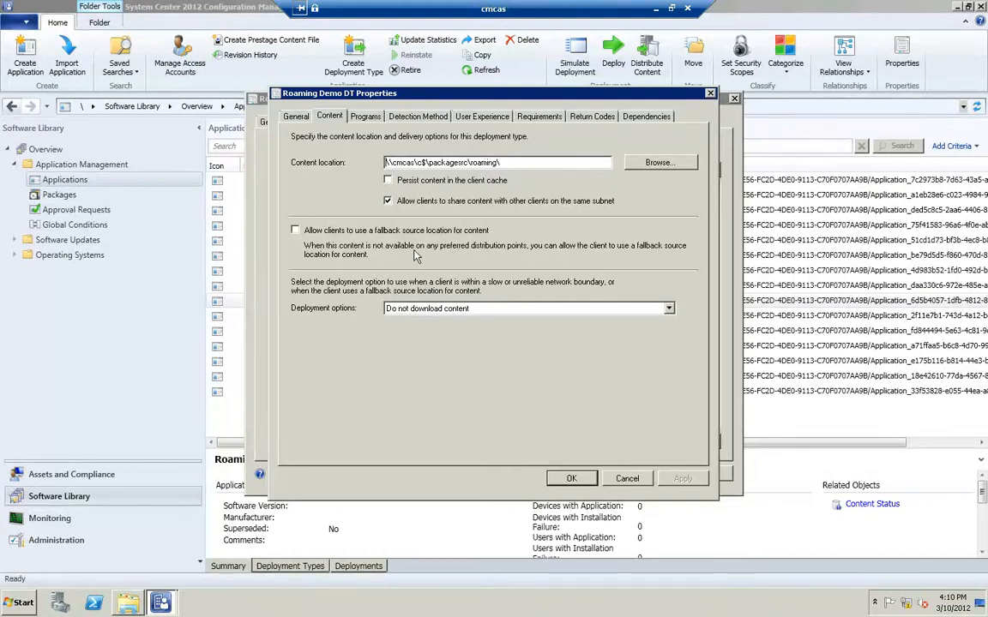
{"action": "left_click", "coordinate": [565, 482]}
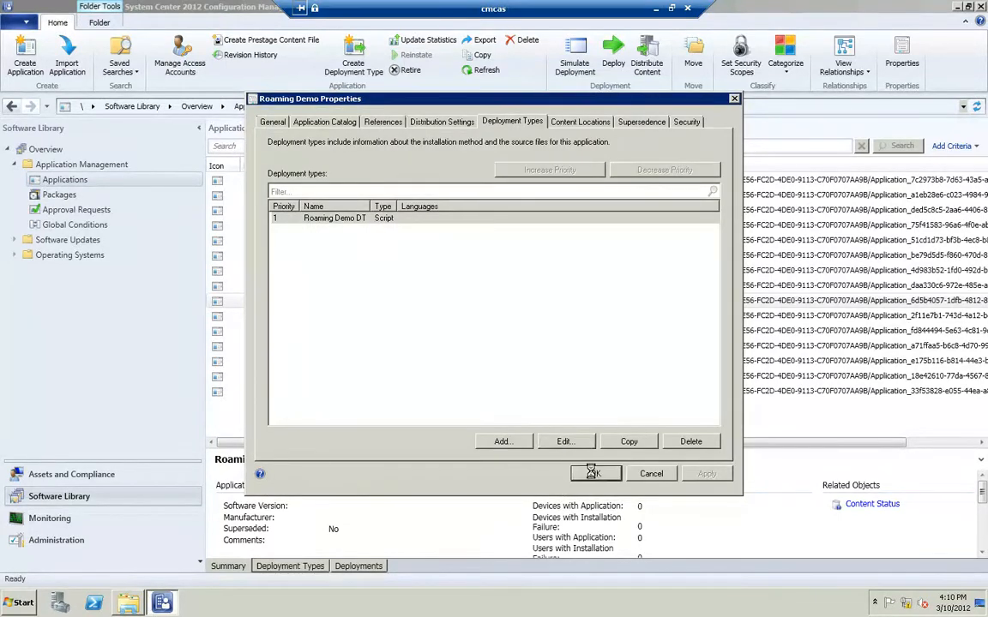
{"action": "left_click", "coordinate": [591, 472]}
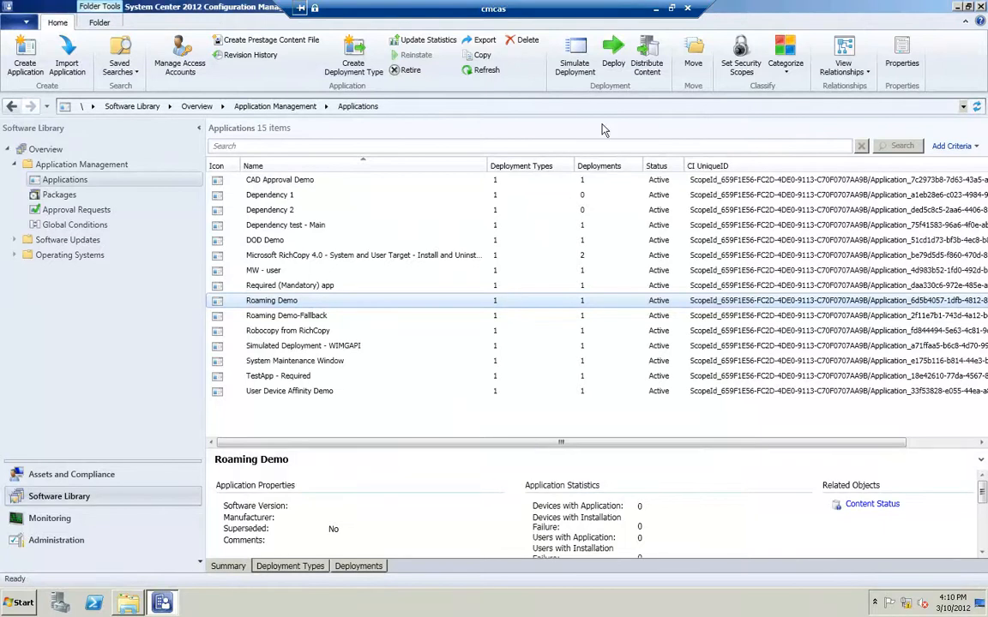
- Switch to the CMCLT1 virtual machine and check the client's IP address with ipconfig at the command prompt
{"action": "left_click", "coordinate": [656, 10]}
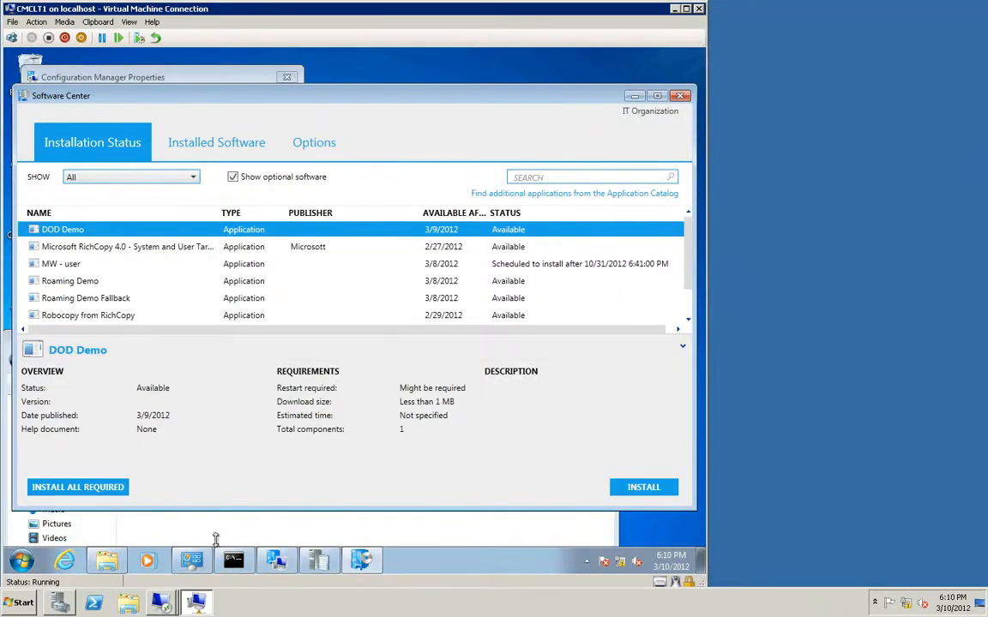
{"action": "left_click", "coordinate": [234, 562]}
{"action": "type", "text": "ipconfig"}
{"action": "key", "text": "Return"}
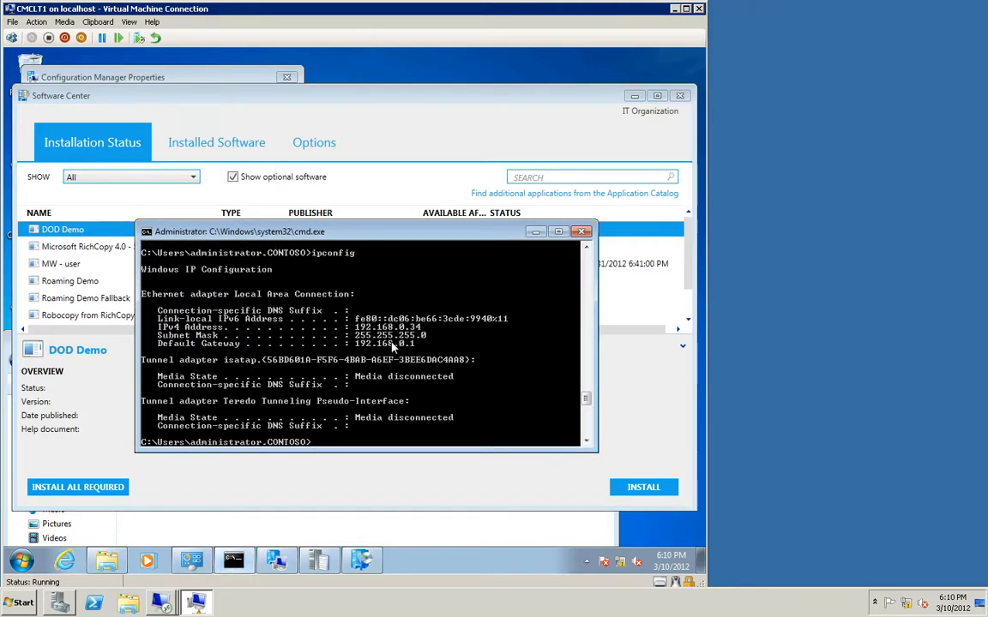
{"action": "left_click", "coordinate": [532, 234]}
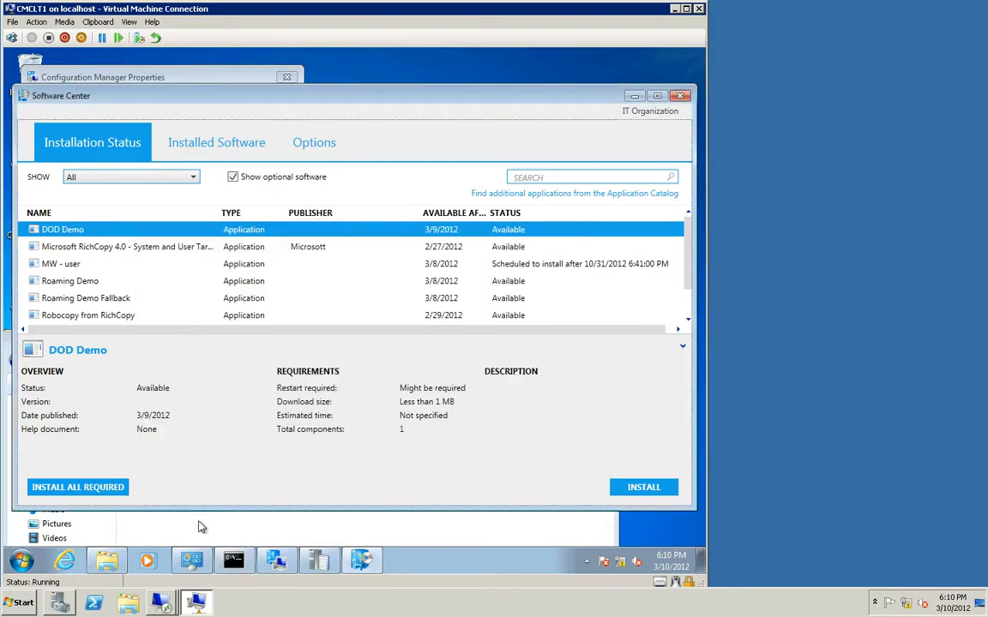
- Check the assigned management point and site code in the client's Configuration Manager properties
{"action": "left_click", "coordinate": [275, 559]}
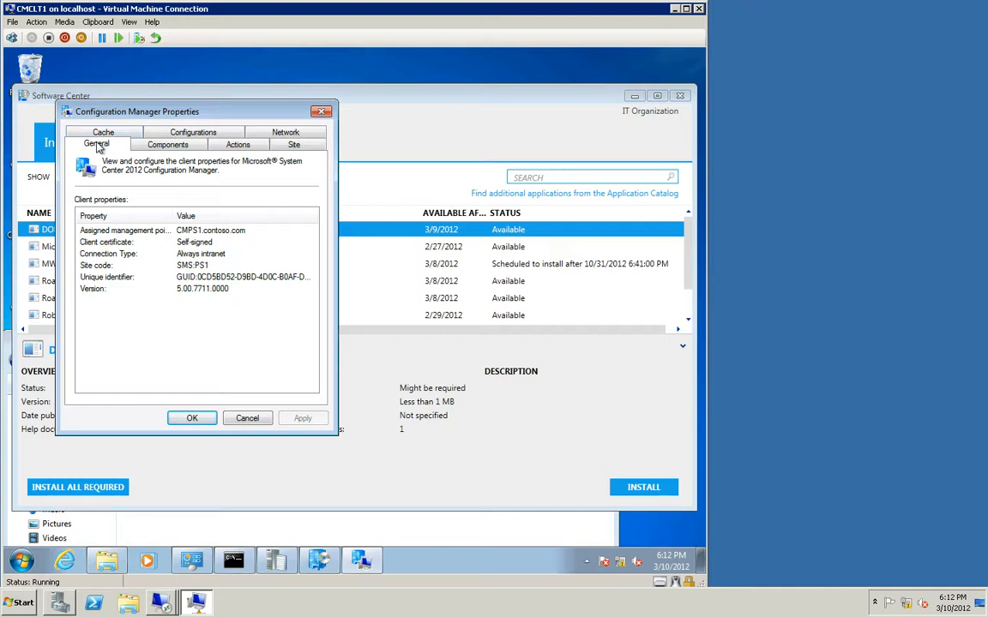
{"action": "left_click", "coordinate": [156, 231]}
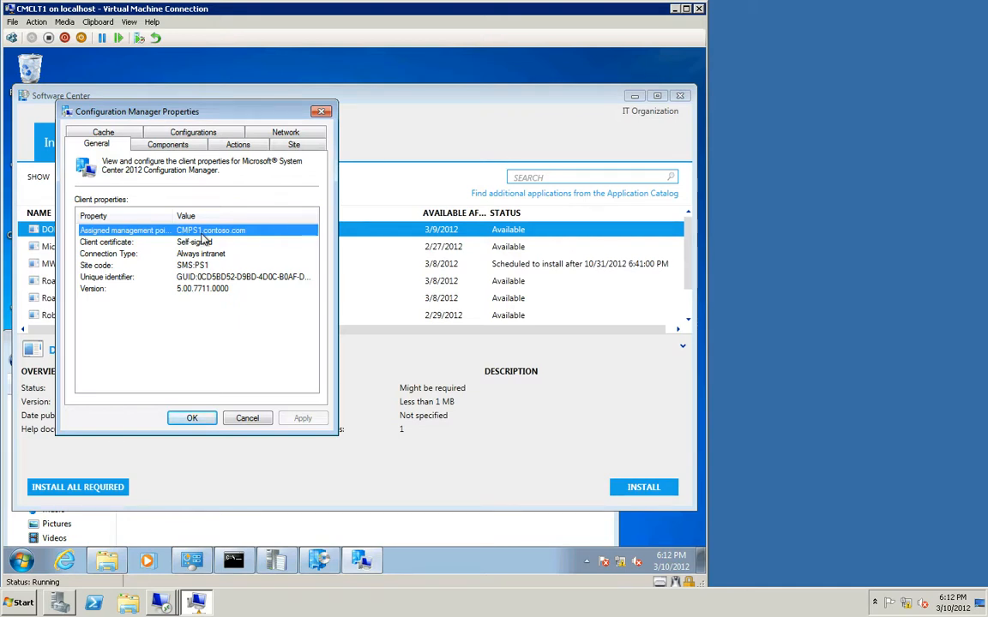
{"action": "left_click", "coordinate": [85, 266]}
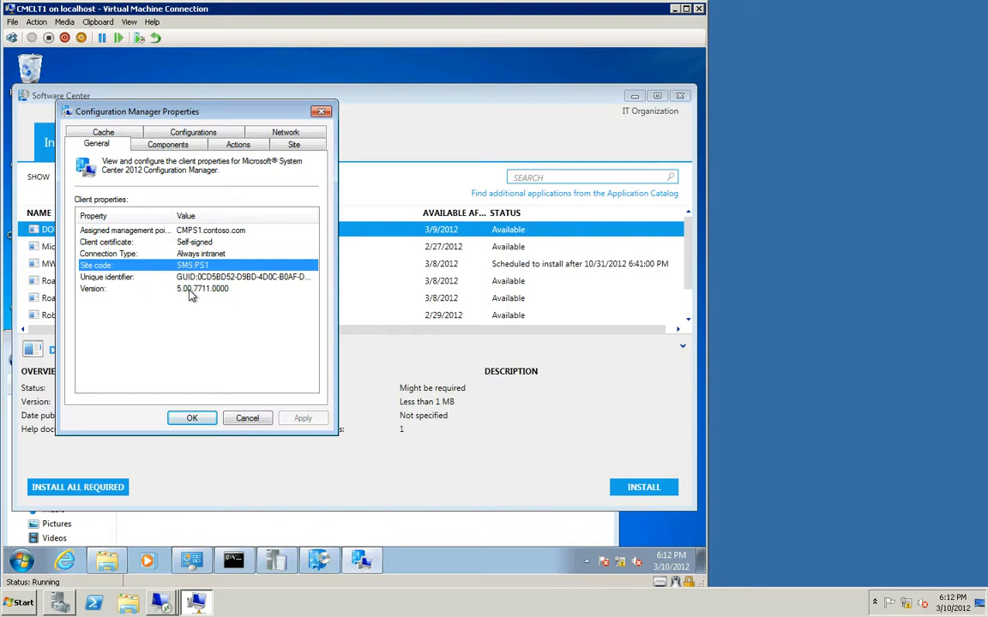
{"action": "left_click", "coordinate": [193, 418]}
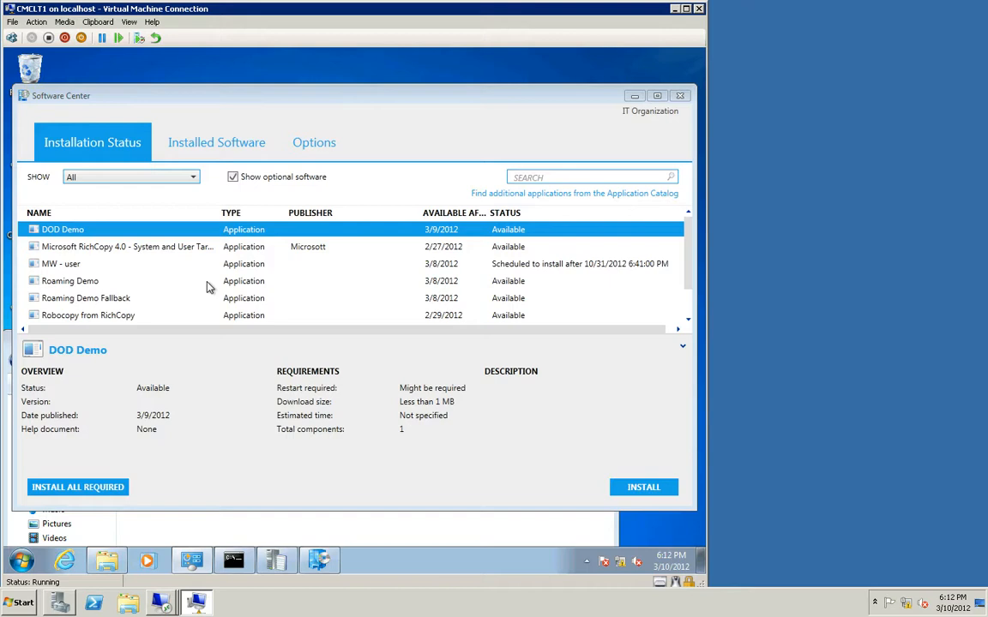
- Close the leftover window on the client and start installing the Roaming Demo application from Software Center
{"action": "left_click", "coordinate": [139, 282]}
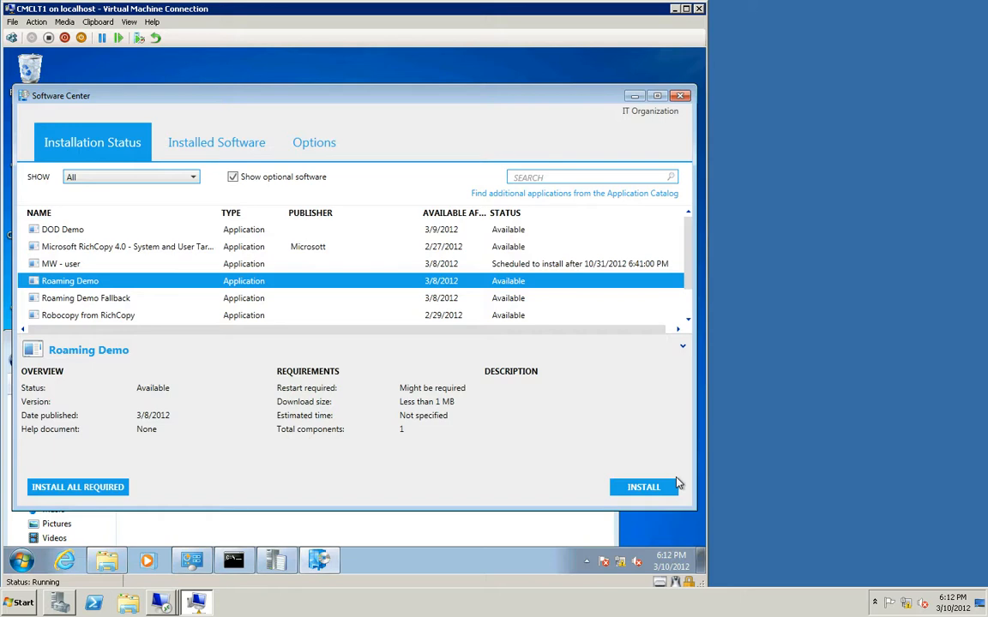
{"action": "left_click", "coordinate": [283, 563]}
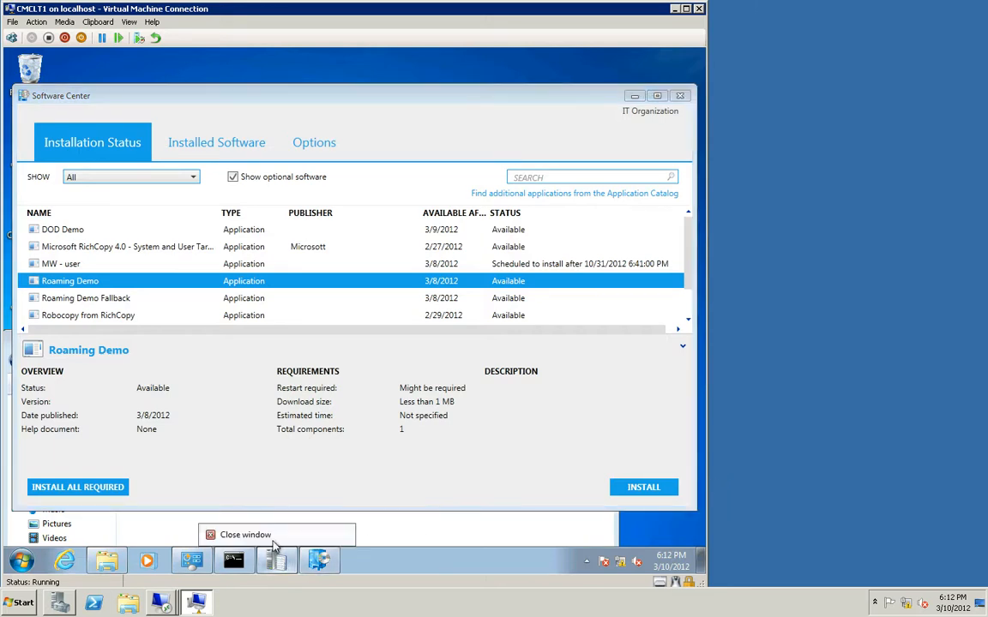
{"action": "left_click", "coordinate": [268, 537]}
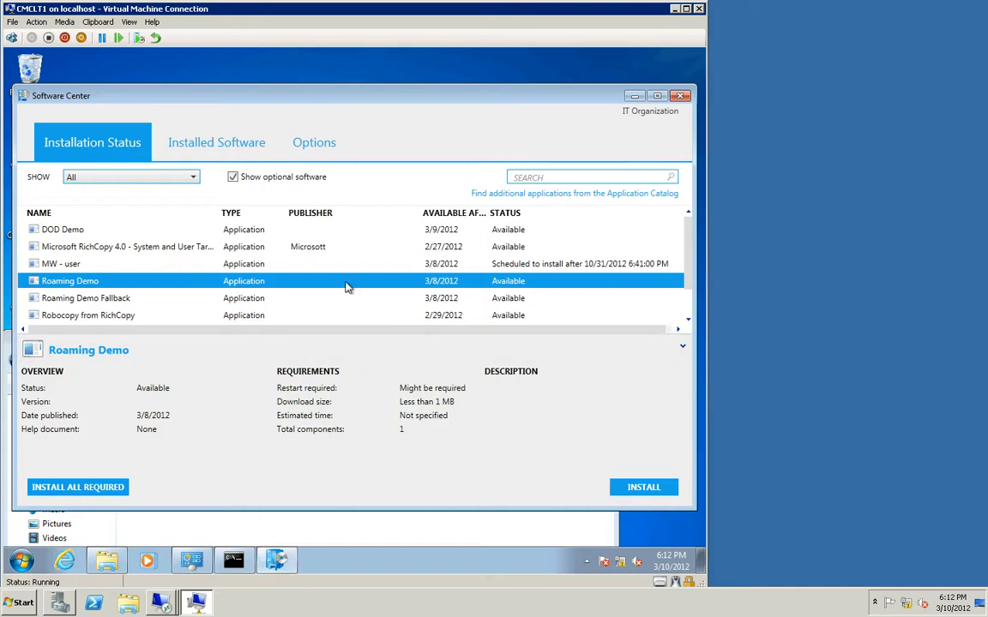
{"action": "left_click", "coordinate": [639, 487]}
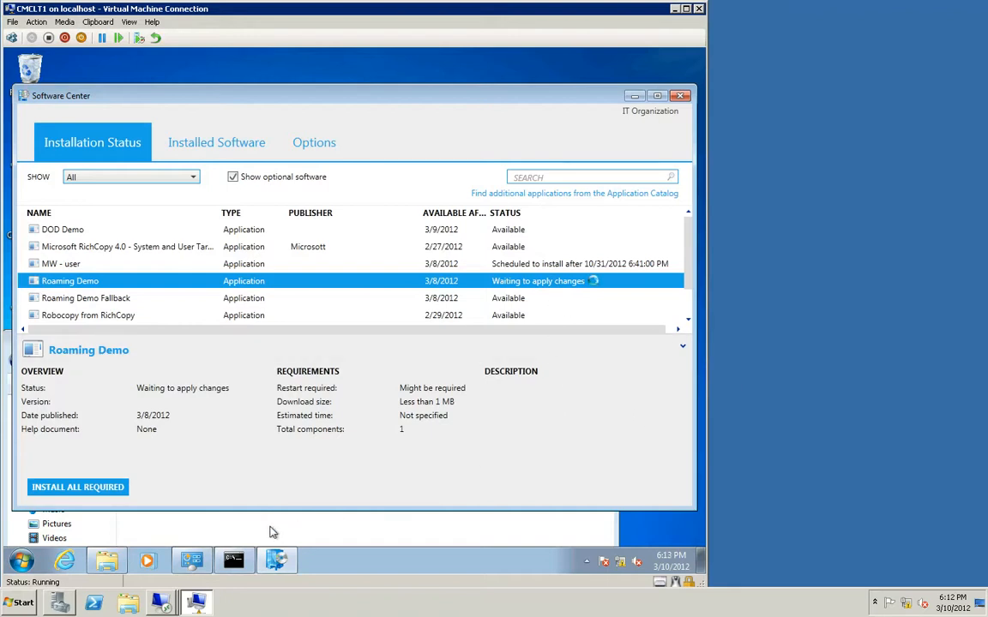
- Show the C:\Windows\ccmcache folder and continue the paused Roaming Demo installation script so it finishes
{"action": "left_click", "coordinate": [116, 564]}
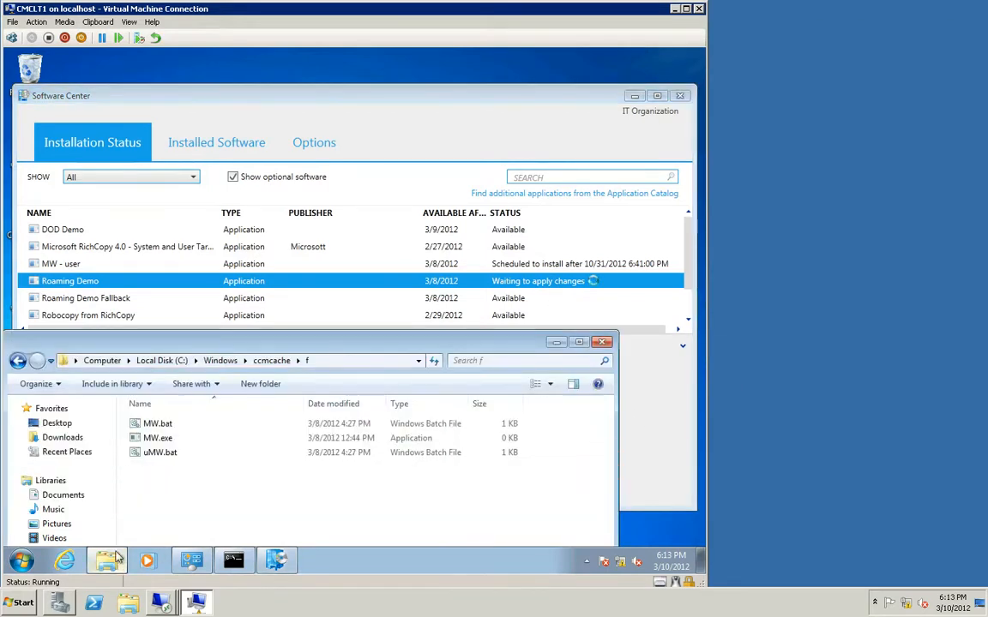
{"action": "left_click", "coordinate": [17, 361]}
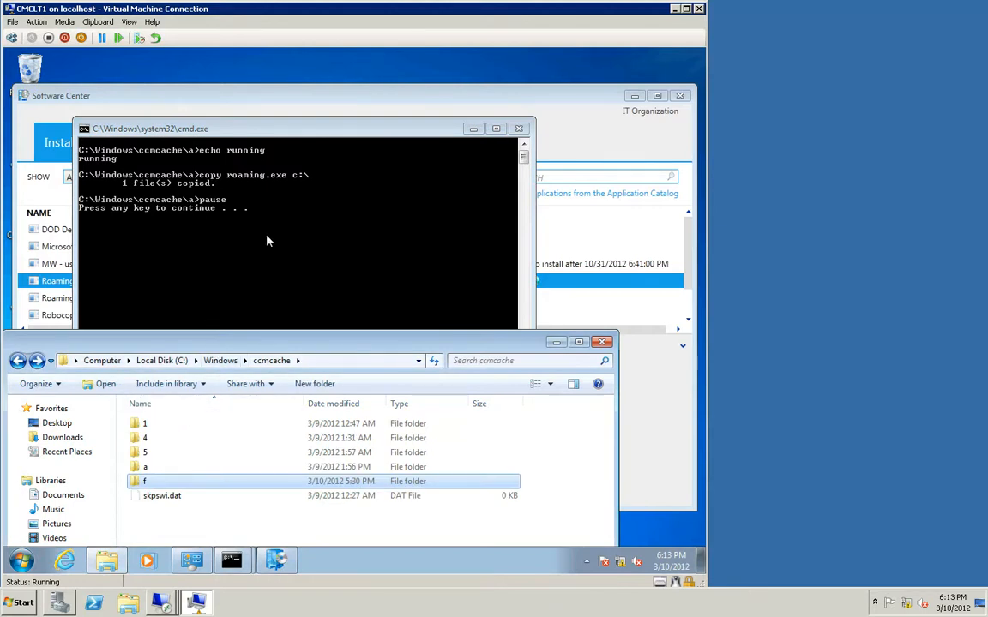
{"action": "left_click", "coordinate": [266, 306]}
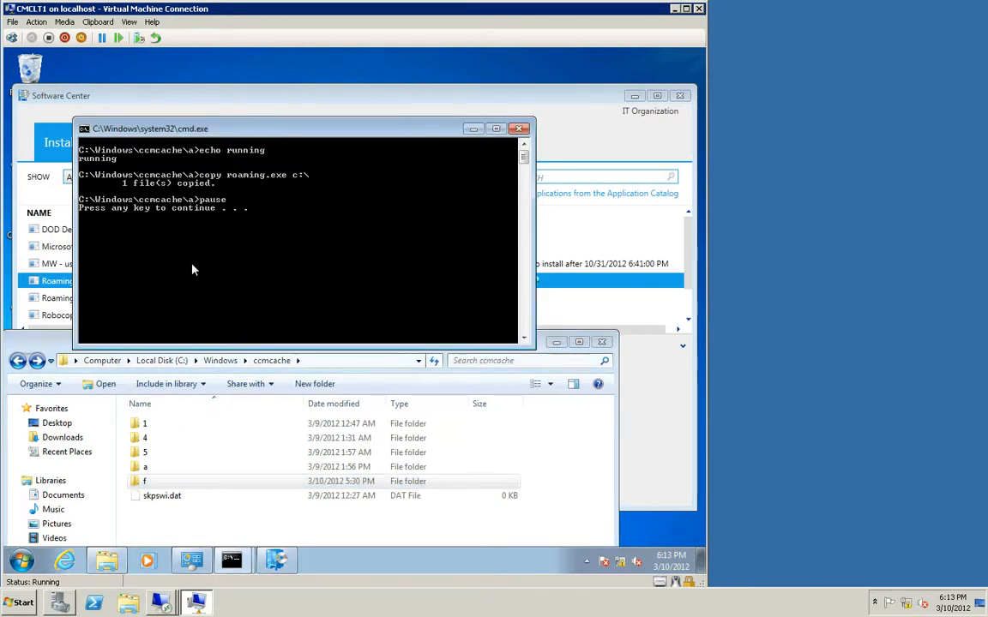
{"action": "key", "text": "Return"}
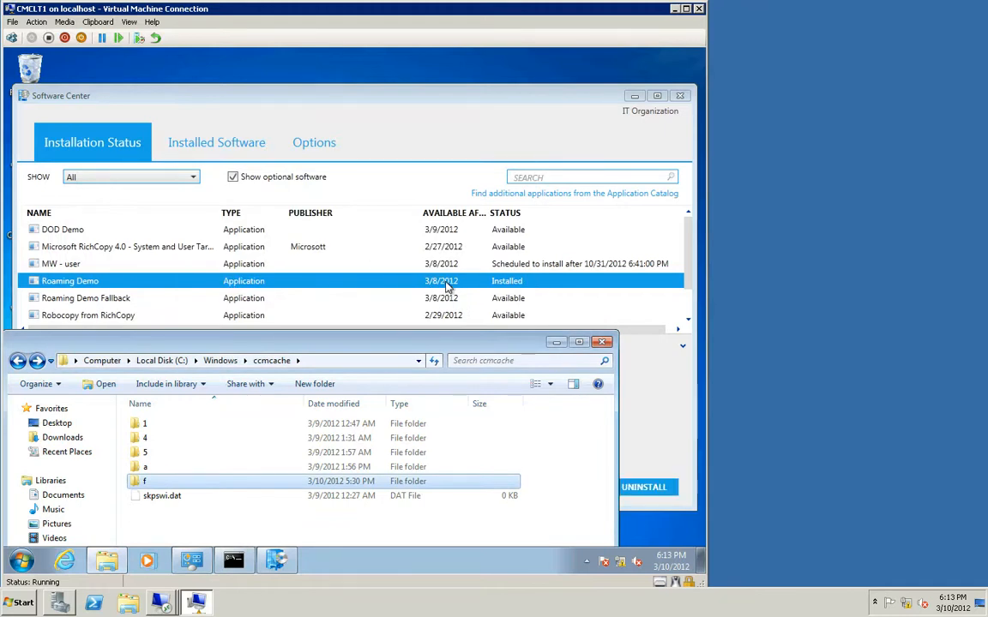
- Uninstall the Roaming Demo application from the client
{"action": "left_click", "coordinate": [147, 482]}
{"action": "key", "text": "Return"}
{"action": "key", "text": "shift+Home"}
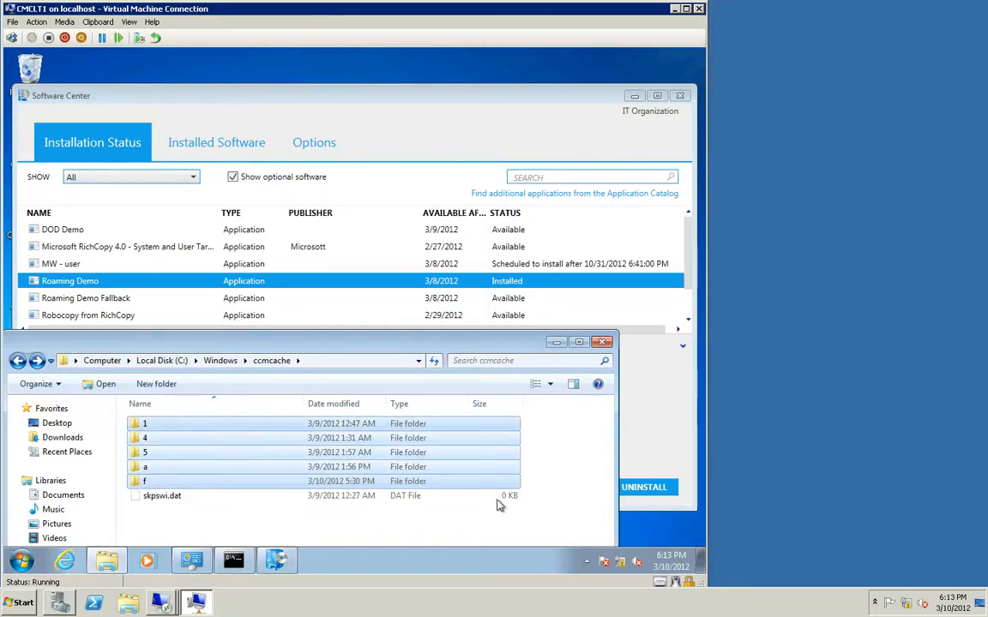
{"action": "left_click", "coordinate": [640, 489]}
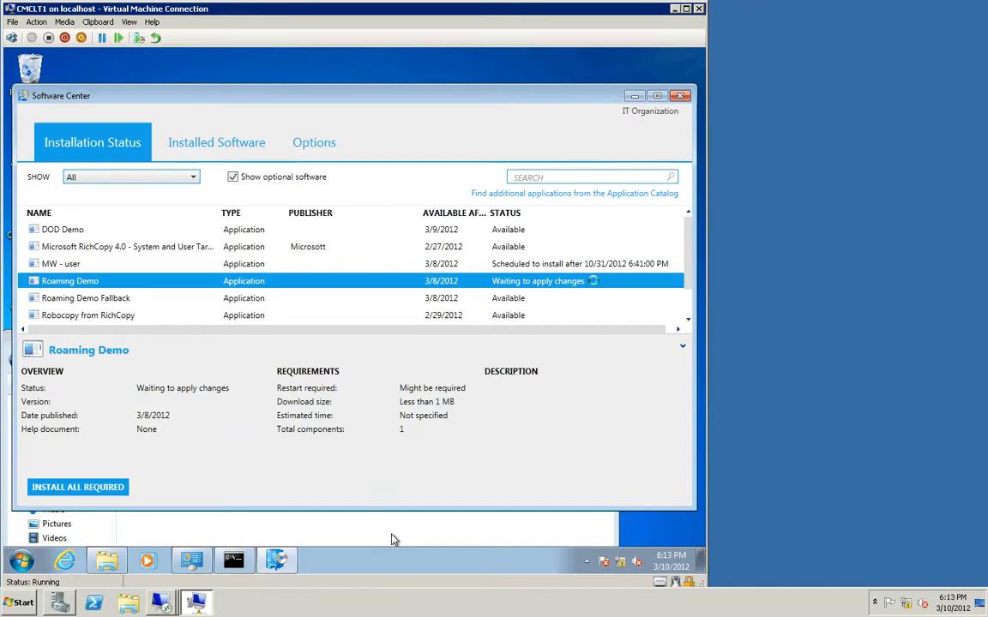
- Delete the cached content folders 1, 4, 5, a and f from C:\Windows\ccmcache
{"action": "left_click", "coordinate": [391, 536]}
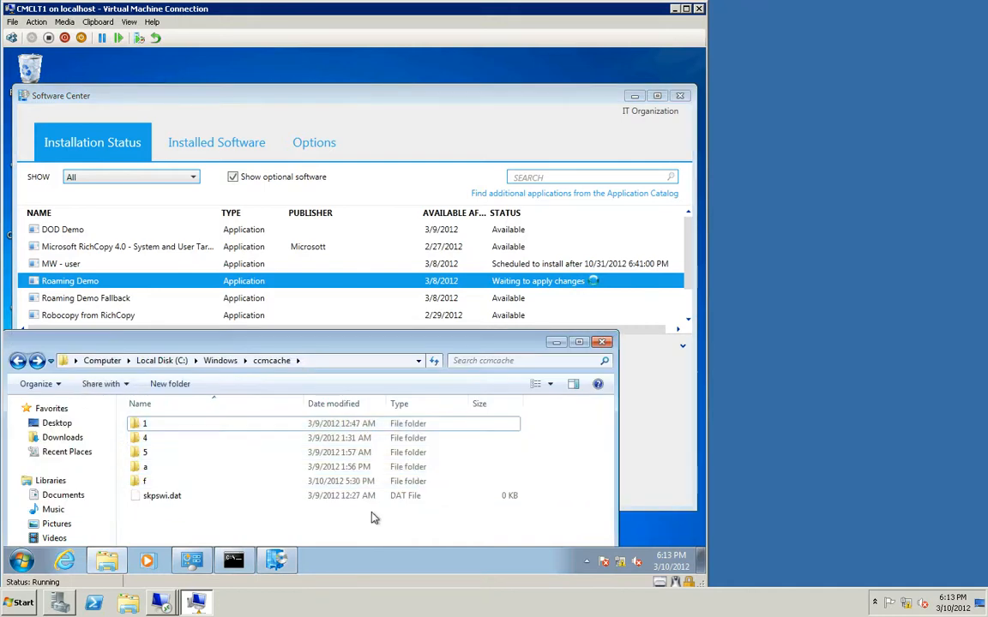
{"action": "left_click", "coordinate": [145, 422]}
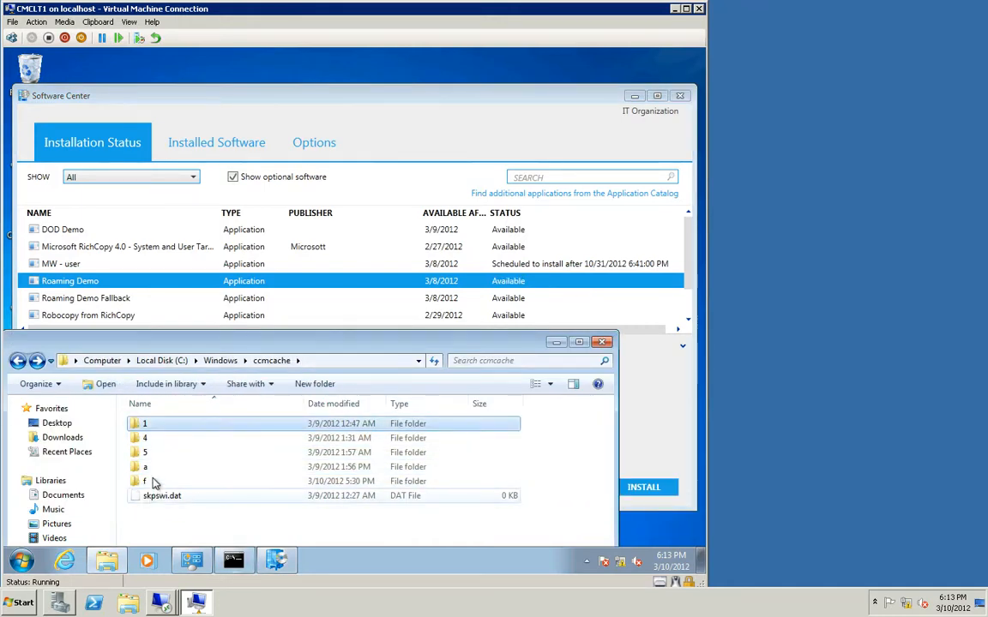
{"action": "left_click", "coordinate": [153, 480], "text": "shift"}
{"action": "key", "text": "Delete"}
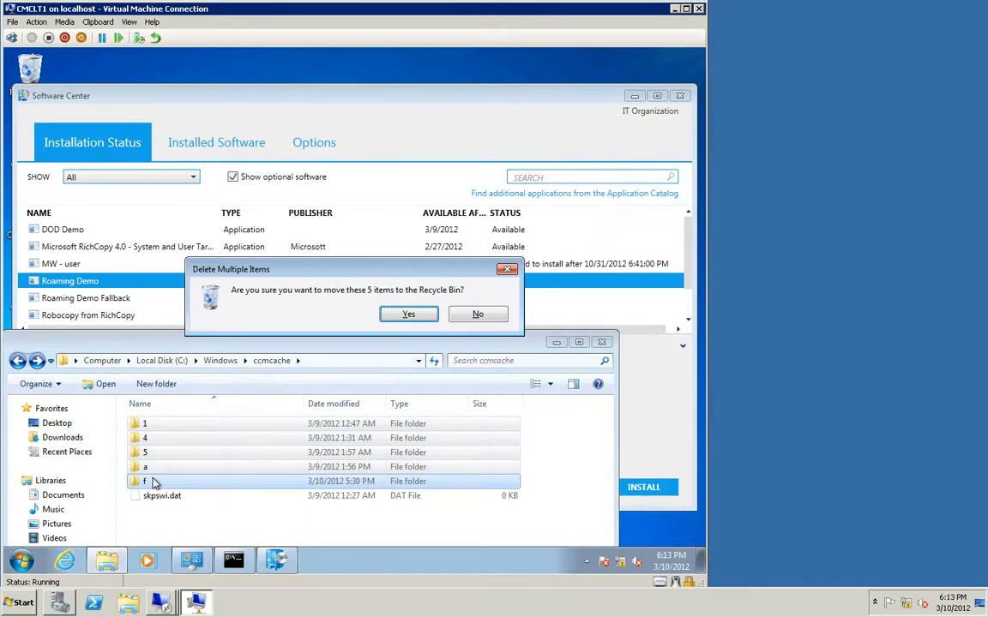
{"action": "key", "text": "Return"}
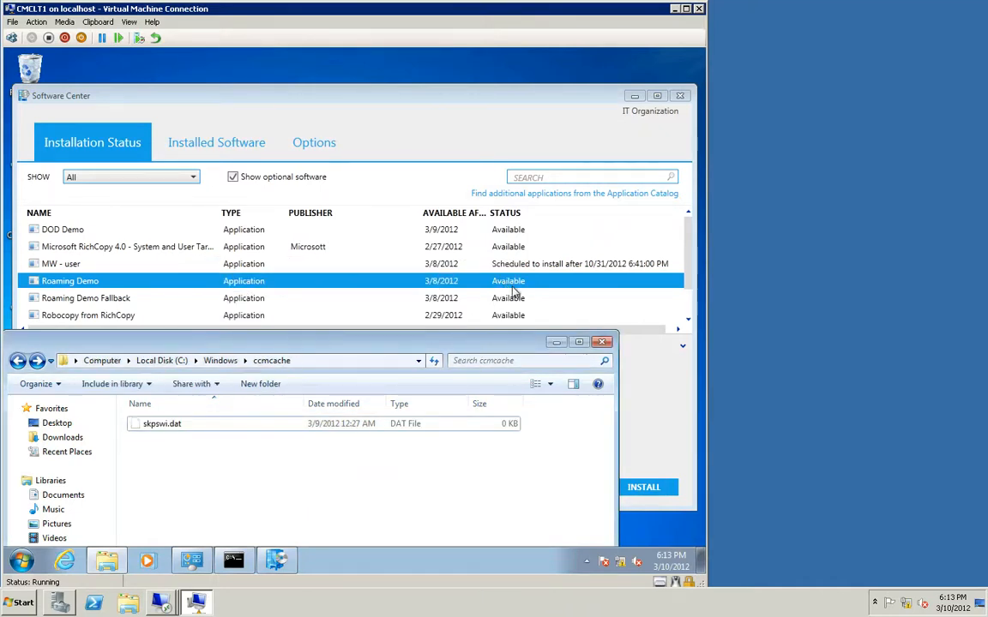
- Reinstall Roaming Demo with the client cache emptied, and continue its paused script to finish the installation
{"action": "left_click", "coordinate": [660, 496]}
{"action": "left_click", "coordinate": [660, 496]}
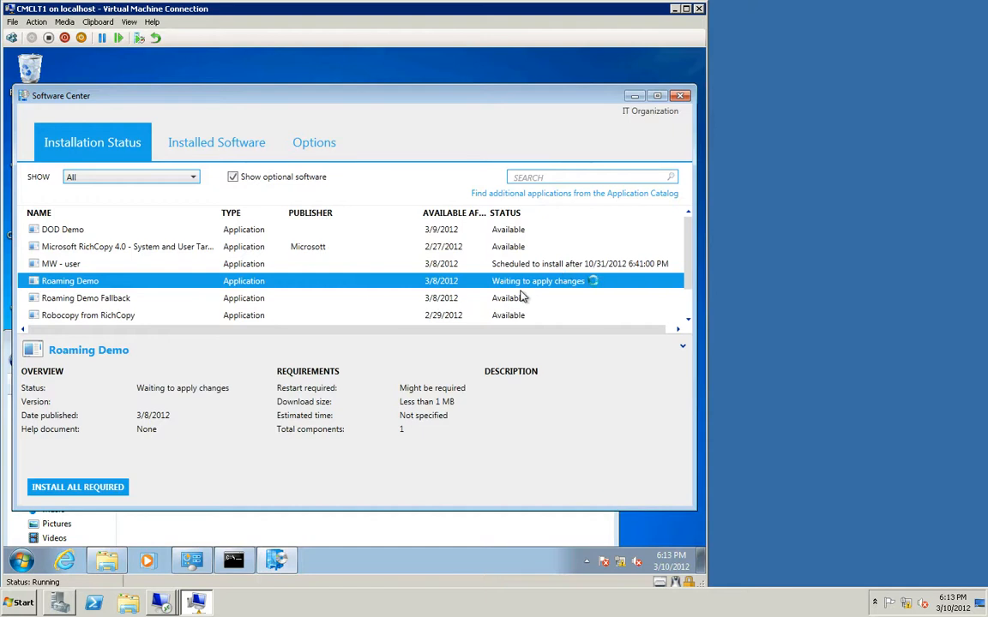
{"action": "left_click", "coordinate": [631, 486]}
{"action": "left_click", "coordinate": [496, 527]}
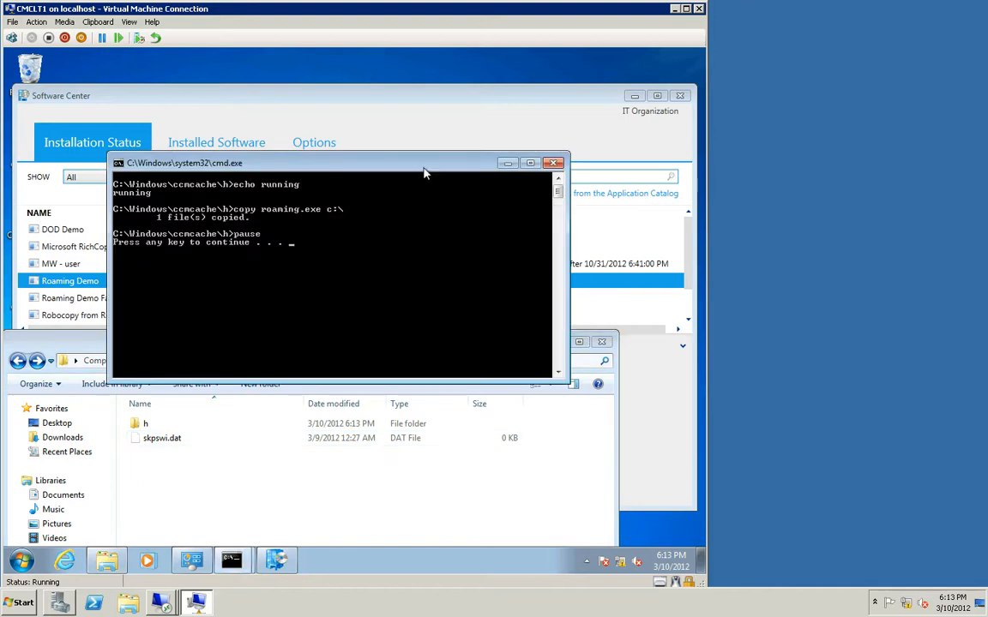
{"action": "key", "text": "Return"}
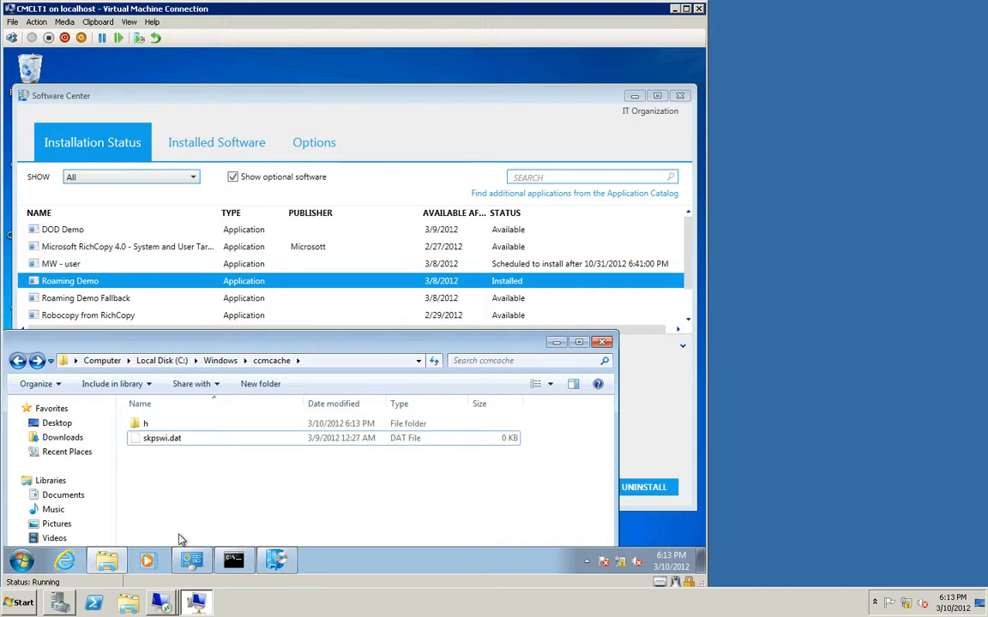
- Browse to the client log folder C:\Windows\CCM\Logs in a new Explorer window
{"action": "left_click", "coordinate": [96, 568]}
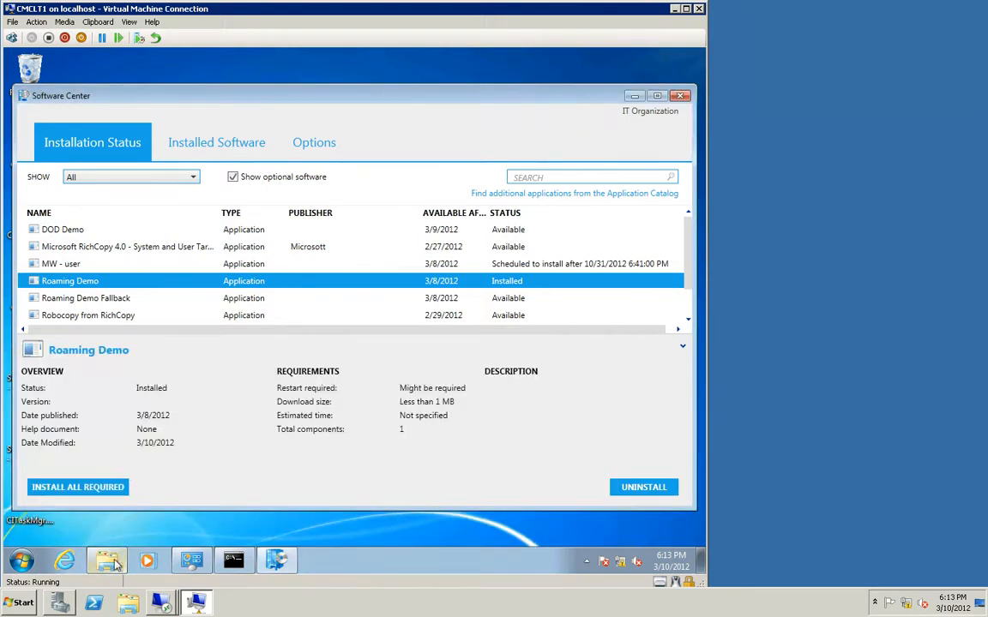
{"action": "left_click", "coordinate": [109, 561]}
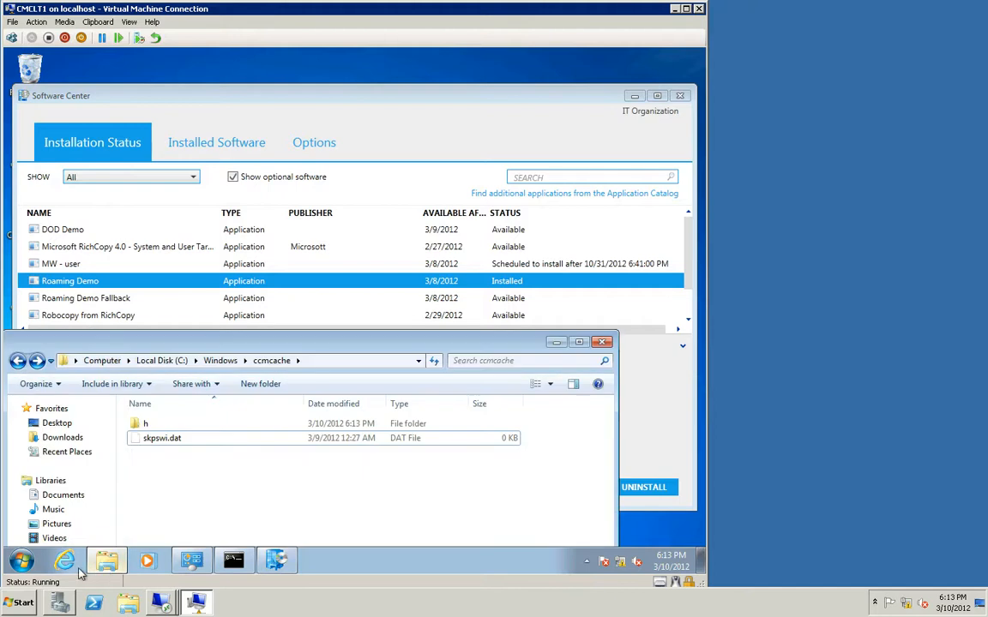
{"action": "left_click", "coordinate": [23, 561]}
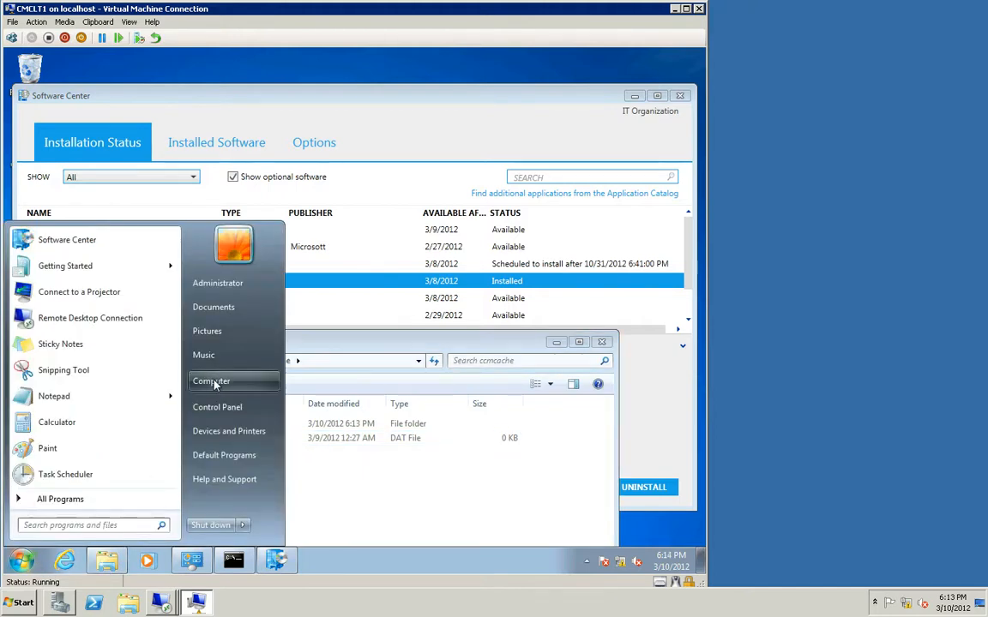
{"action": "left_click", "coordinate": [212, 381]}
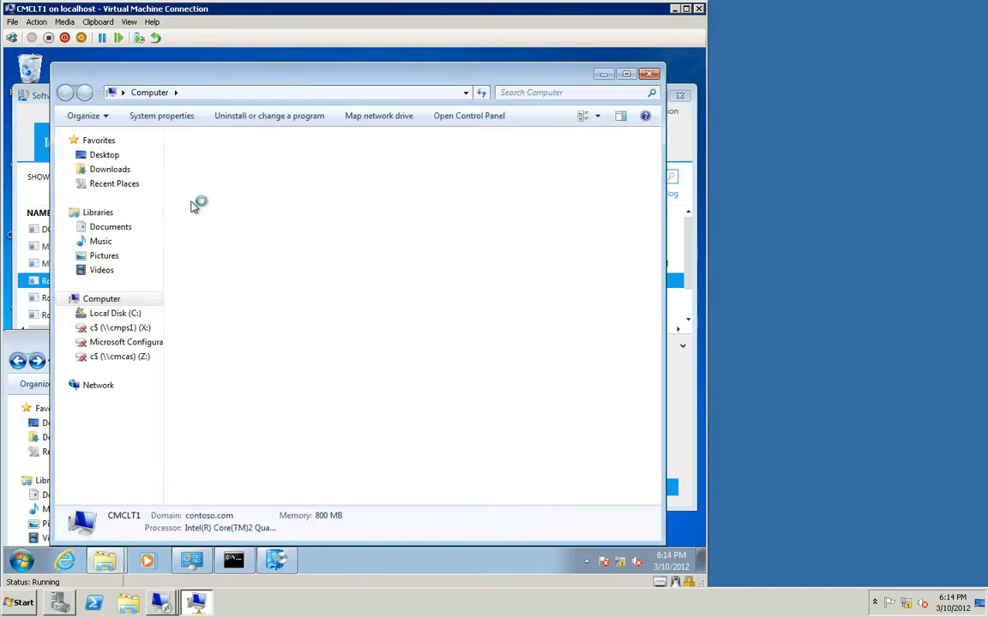
{"action": "double_click", "coordinate": [249, 177]}
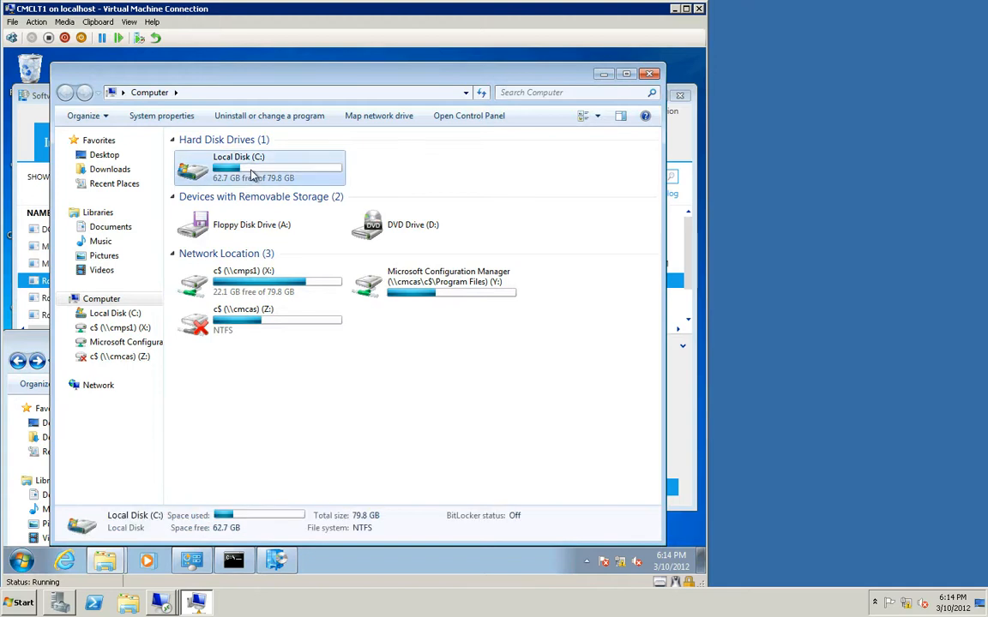
{"action": "double_click", "coordinate": [204, 356]}
{"action": "double_click", "coordinate": [205, 257]}
{"action": "double_click", "coordinate": [205, 214]}
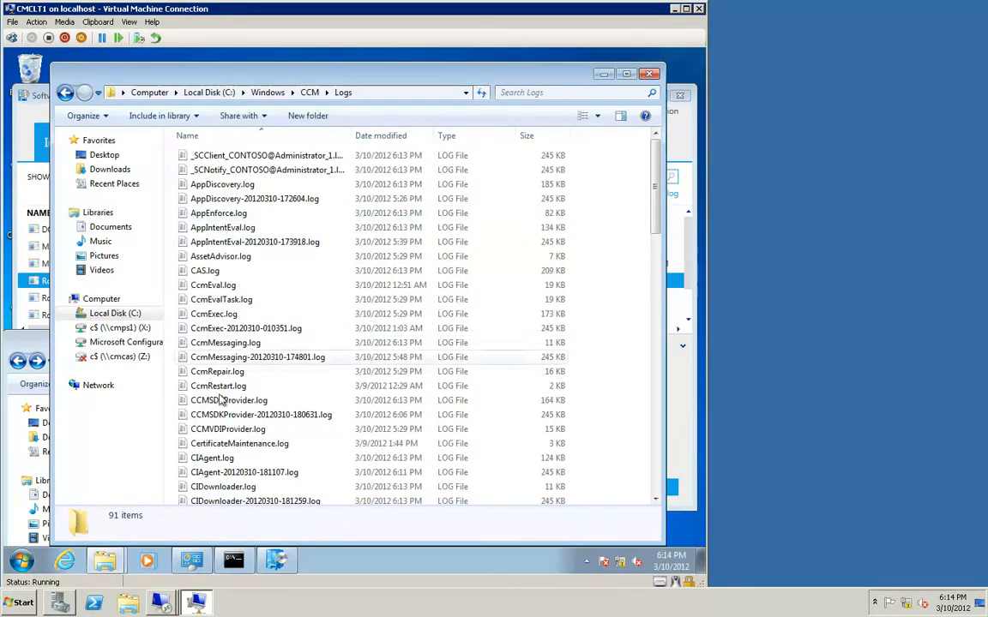
- Find ContentTransferManager.log in the client logs and open it in the Configuration Manager Trace Log Tool
{"action": "scroll", "coordinate": [215, 433], "scroll_direction": "down", "scroll_amount": 2}
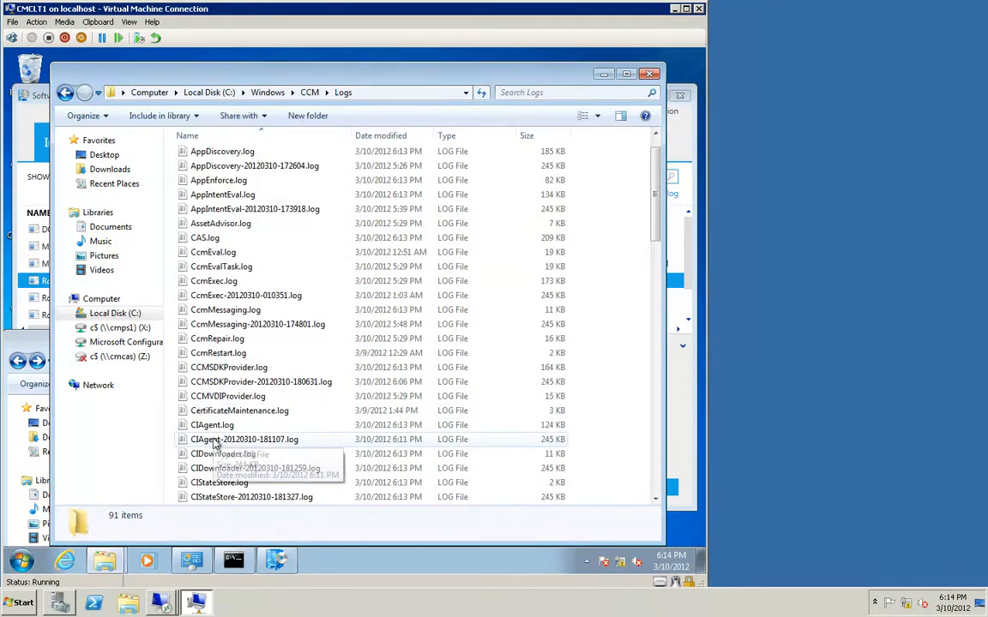
{"action": "scroll", "coordinate": [214, 444], "scroll_direction": "down", "scroll_amount": 3}
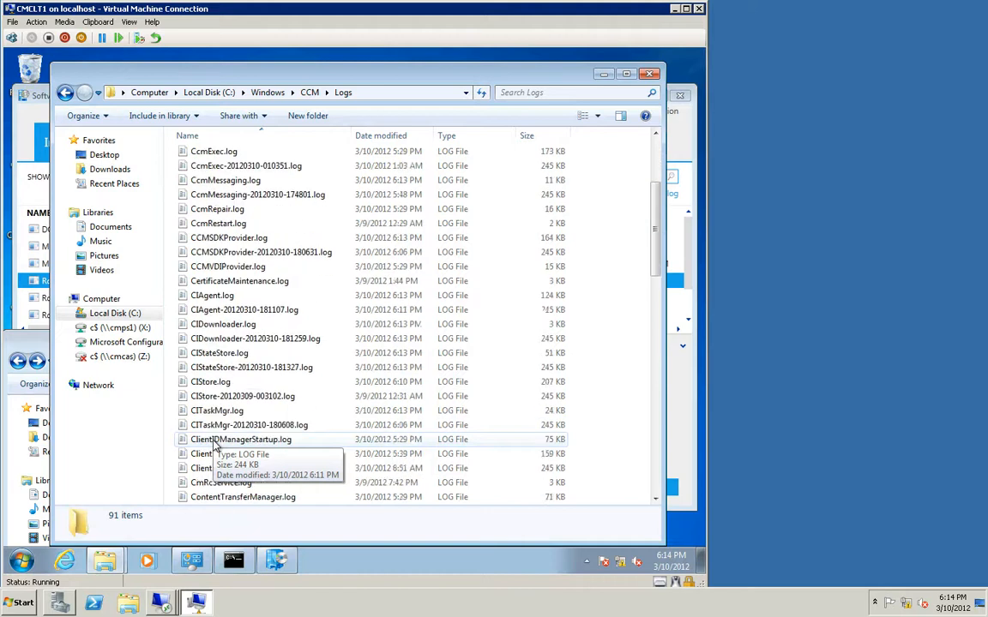
{"action": "scroll", "coordinate": [216, 446], "scroll_direction": "down", "scroll_amount": 1}
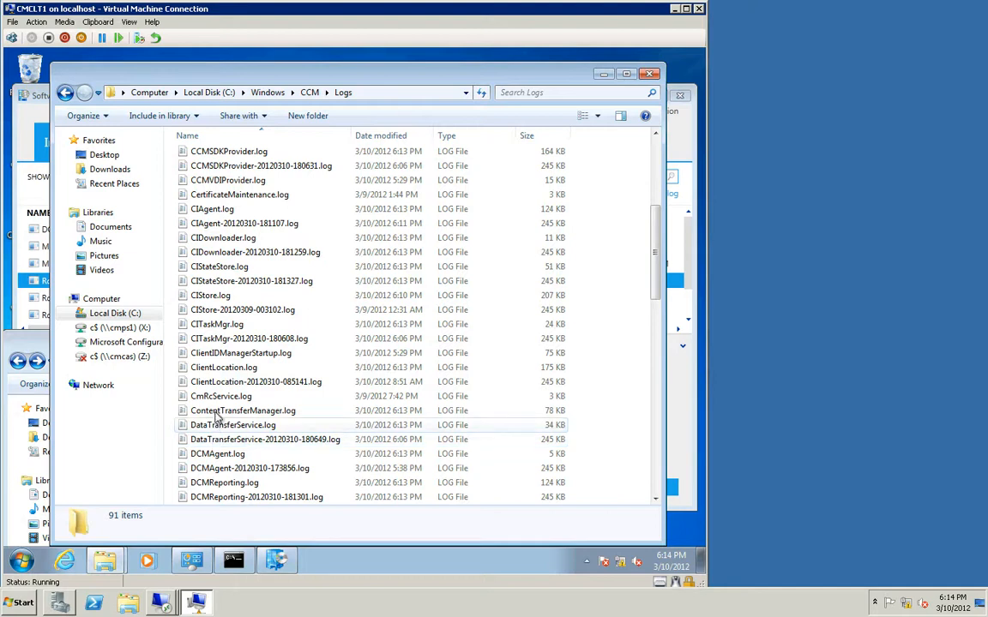
{"action": "left_click", "coordinate": [215, 410]}
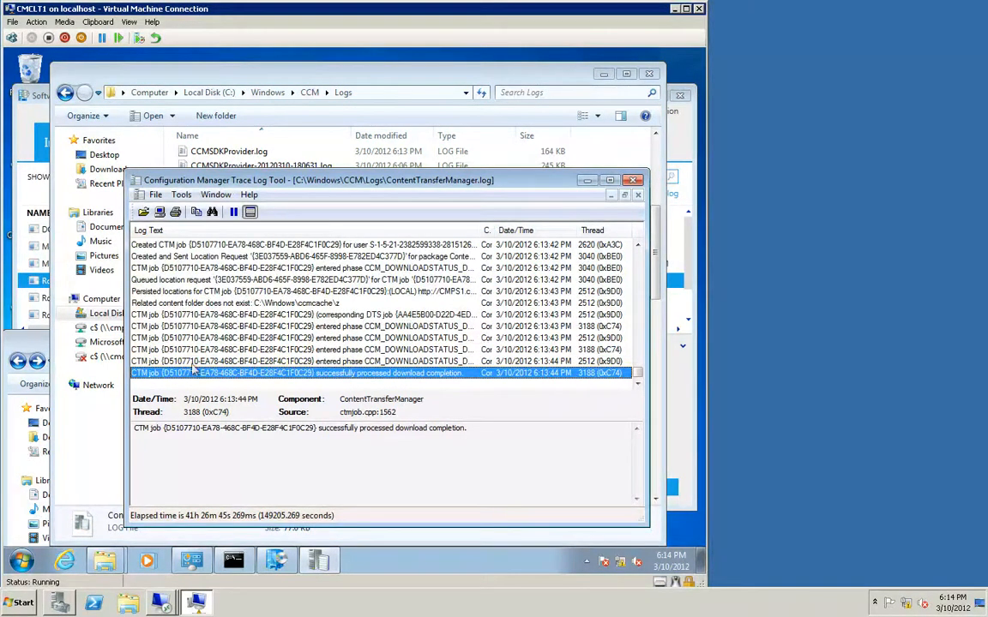
- Examine the log entry for the started download, noting the source distribution point URL and the content ID
{"action": "left_click", "coordinate": [200, 314]}
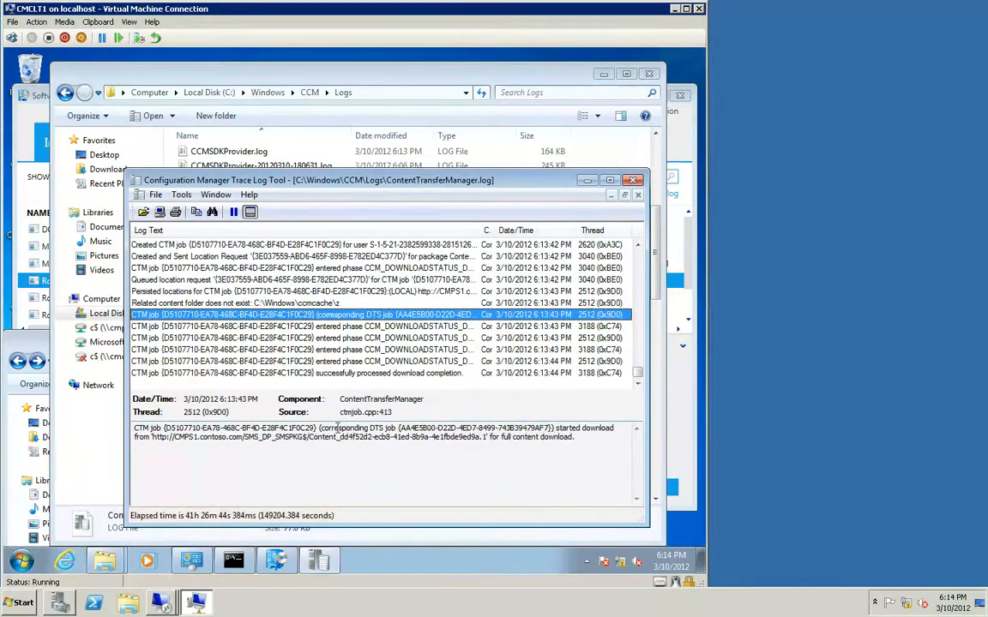
{"action": "left_click_drag", "start_coordinate": [153, 438], "coordinate": [371, 442]}
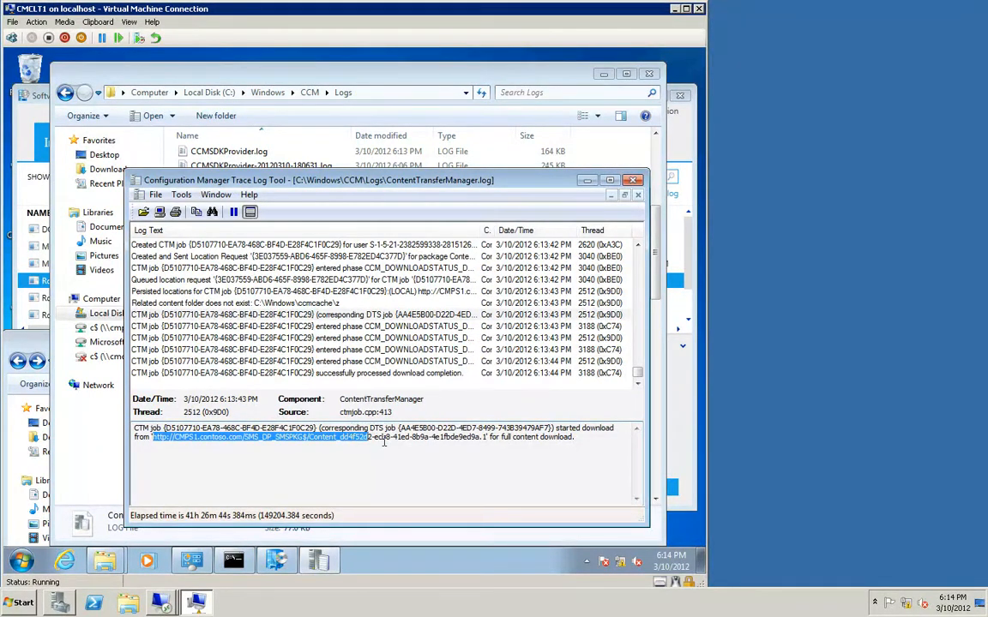
{"action": "left_click", "coordinate": [311, 437]}
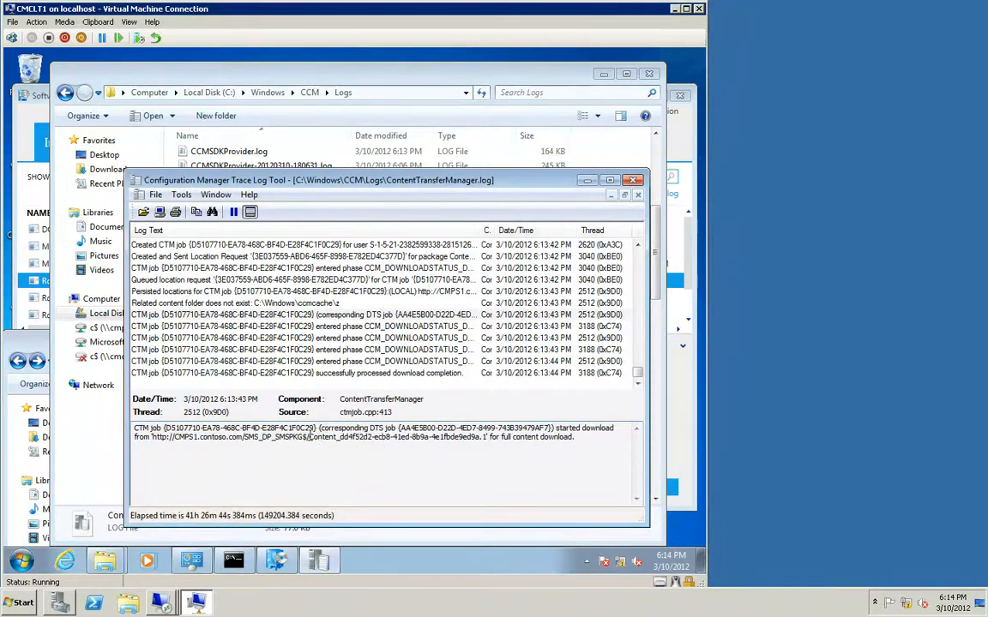
{"action": "left_click_drag", "start_coordinate": [311, 437], "coordinate": [372, 441]}
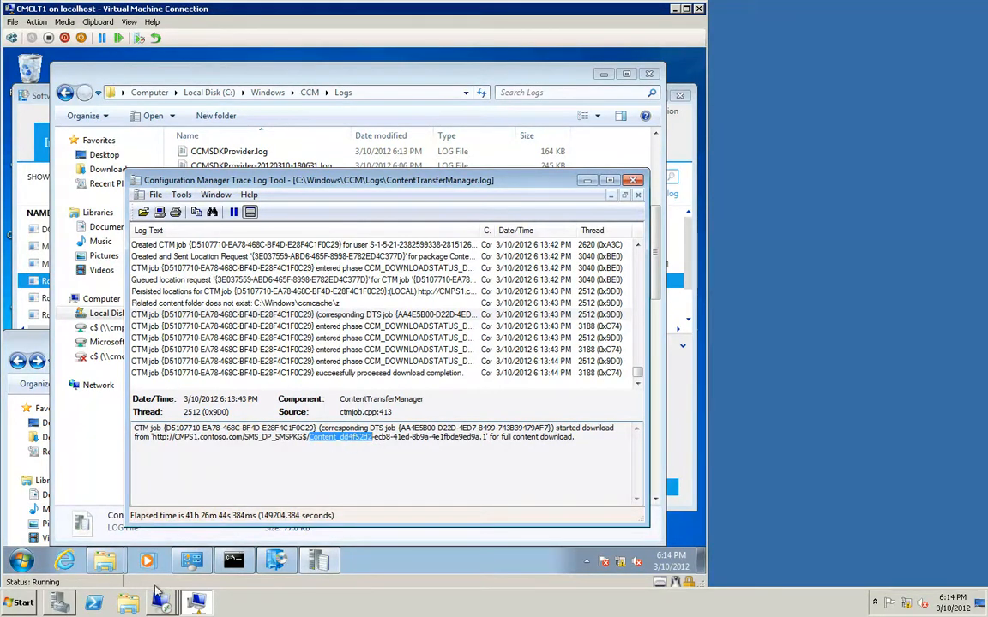
- Switch to the cmcas remote session and check the content ID of Roaming Demo's deployment type against the log
{"action": "mouse_move", "coordinate": [156, 607]}
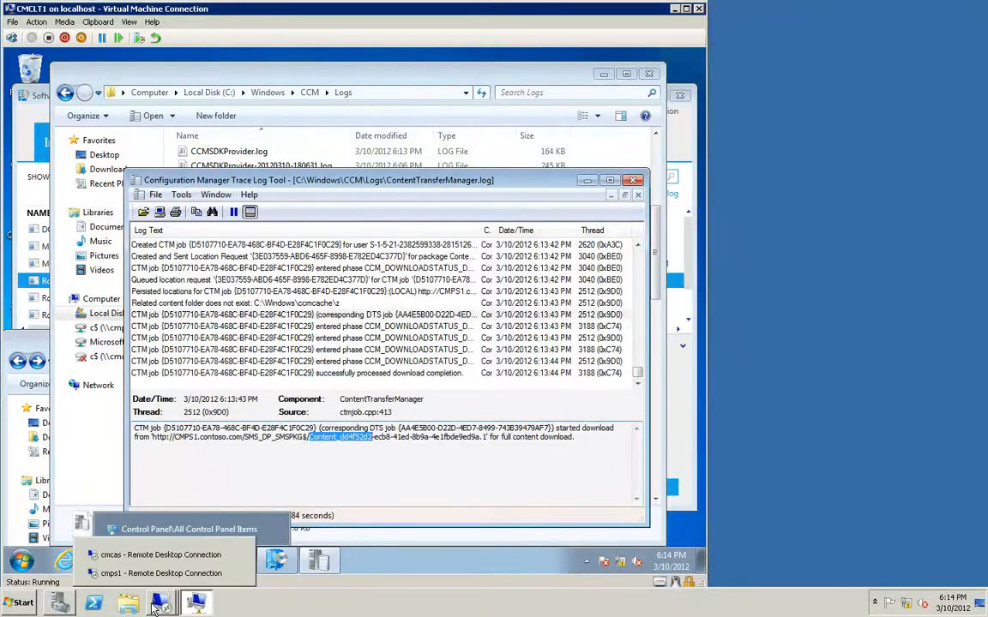
{"action": "left_click", "coordinate": [146, 555]}
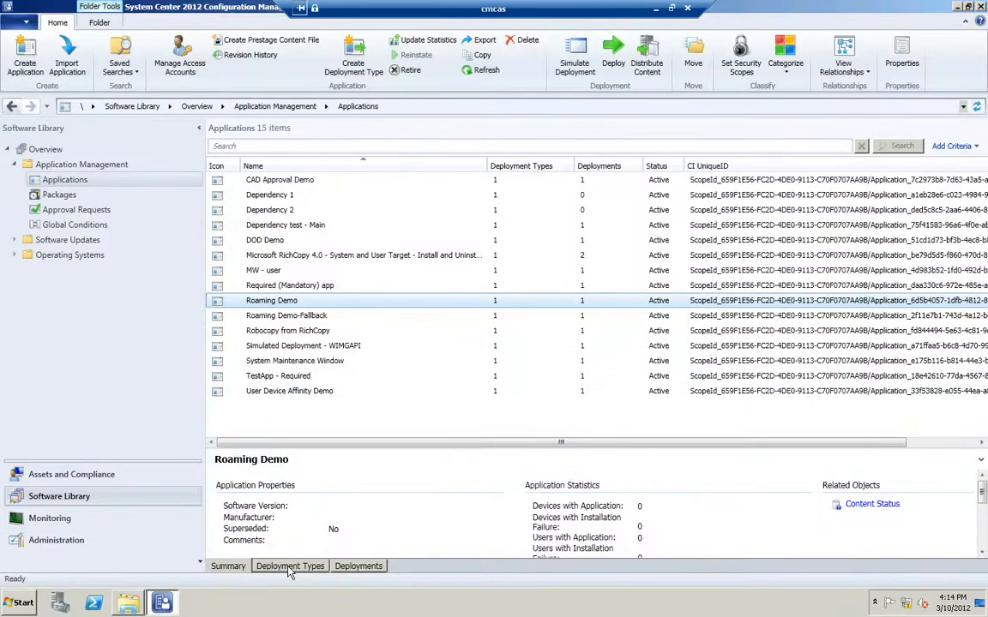
{"action": "left_click", "coordinate": [290, 566]}
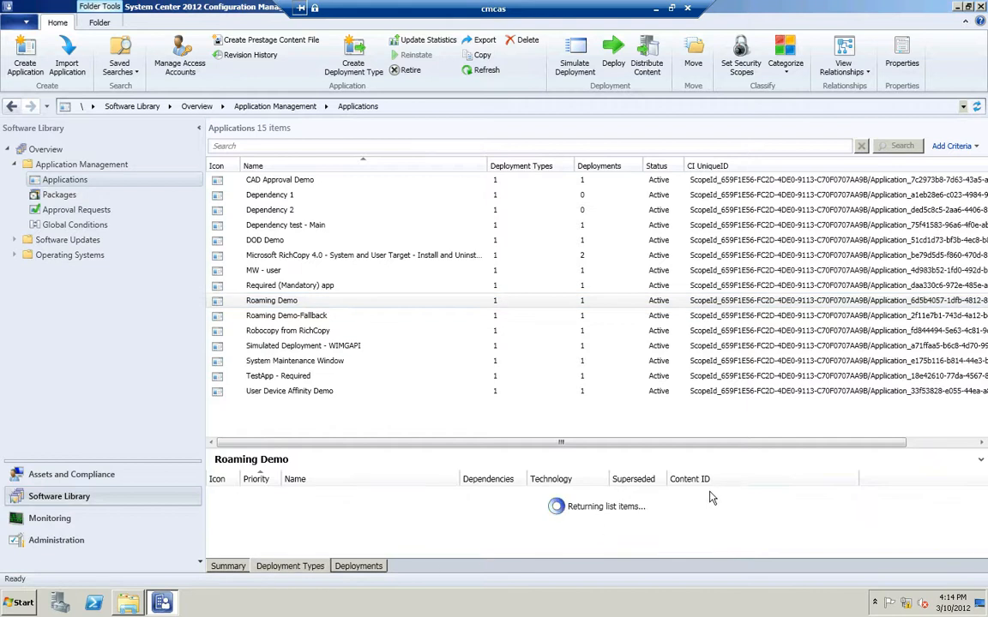
{"action": "left_click", "coordinate": [722, 498]}
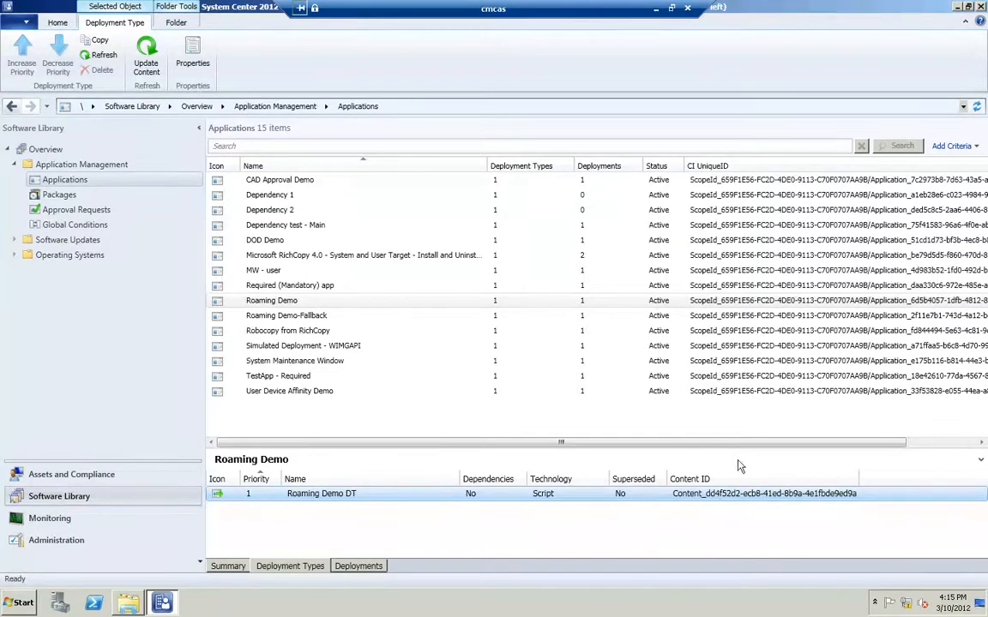
- Return to the CMCLT1 virtual machine, minimize the log windows and uninstall Roaming Demo in Software Center
{"action": "left_click", "coordinate": [654, 9]}
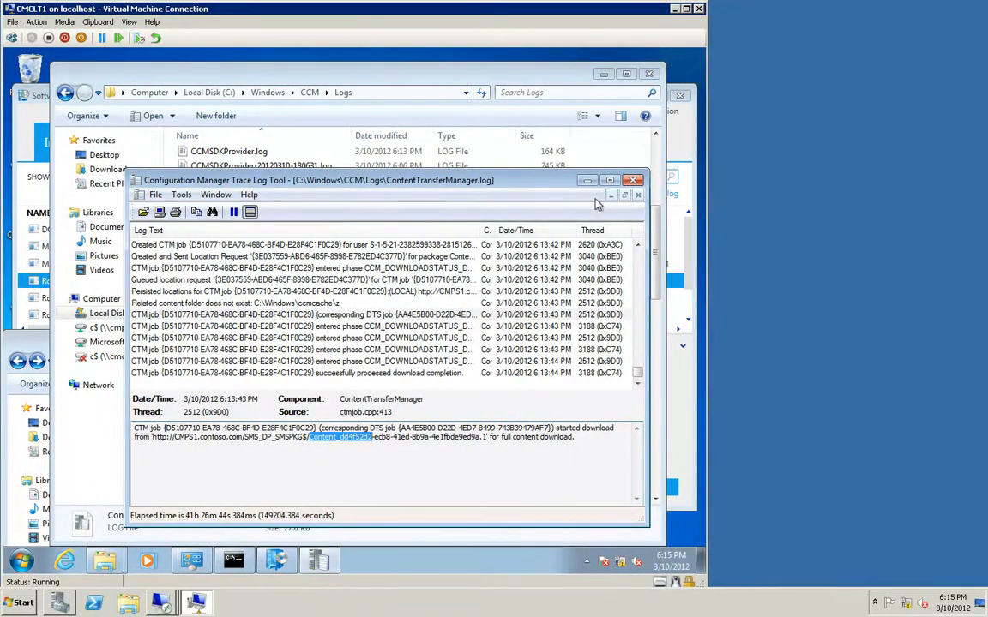
{"action": "left_click", "coordinate": [587, 180]}
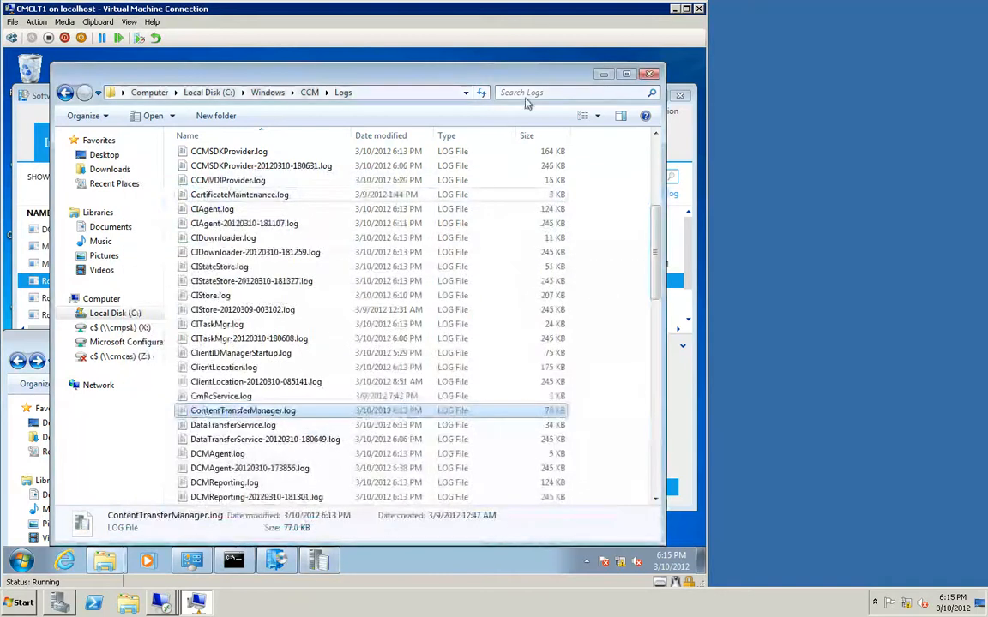
{"action": "left_click", "coordinate": [603, 75]}
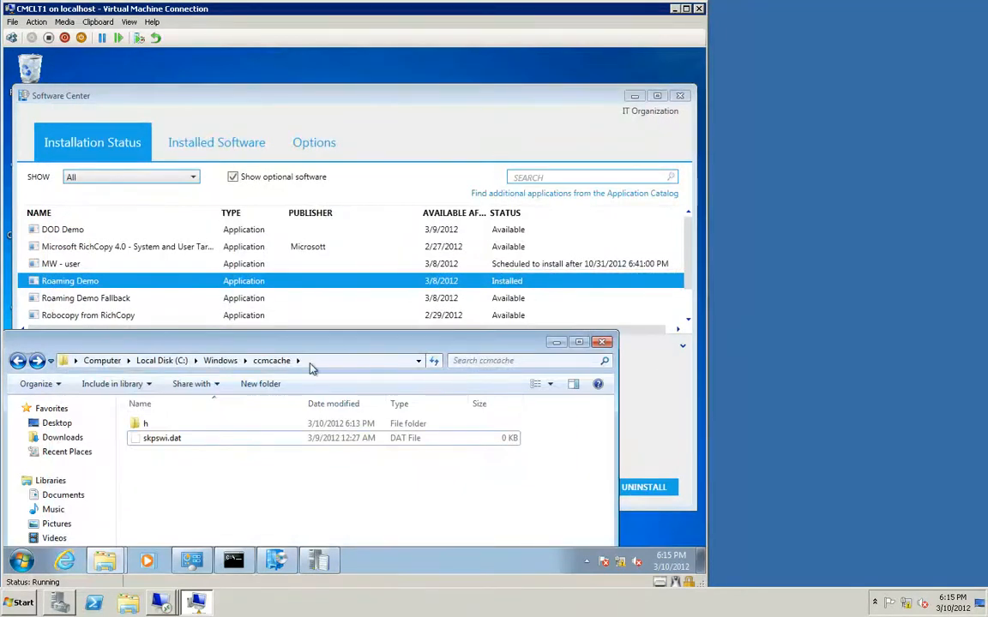
{"action": "left_click", "coordinate": [643, 487]}
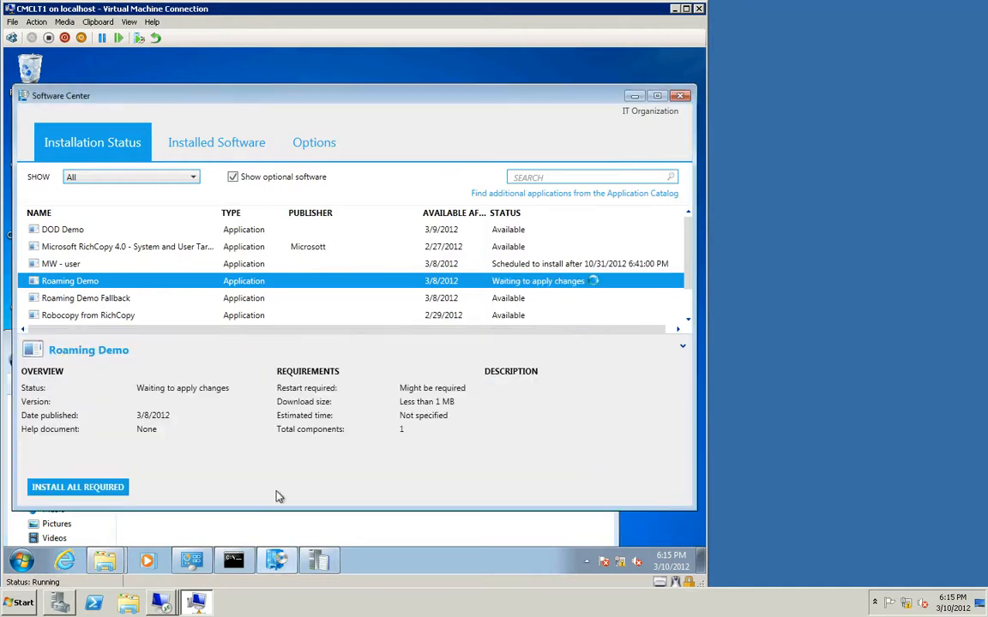
- Delete the cached content folder h from C:\Windows\ccmcache
{"action": "left_click", "coordinate": [424, 531]}
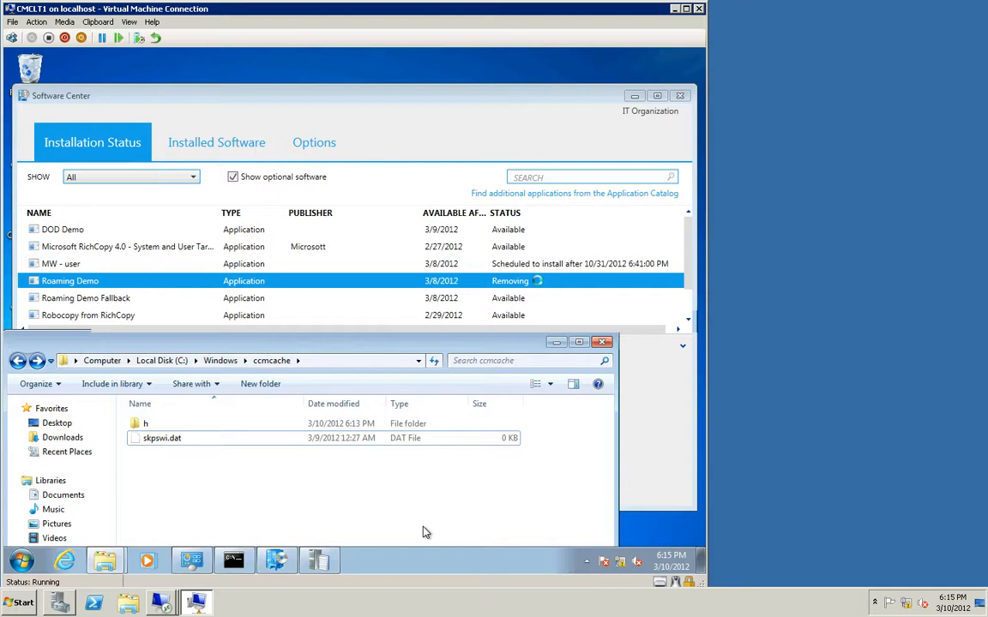
{"action": "left_click", "coordinate": [171, 429]}
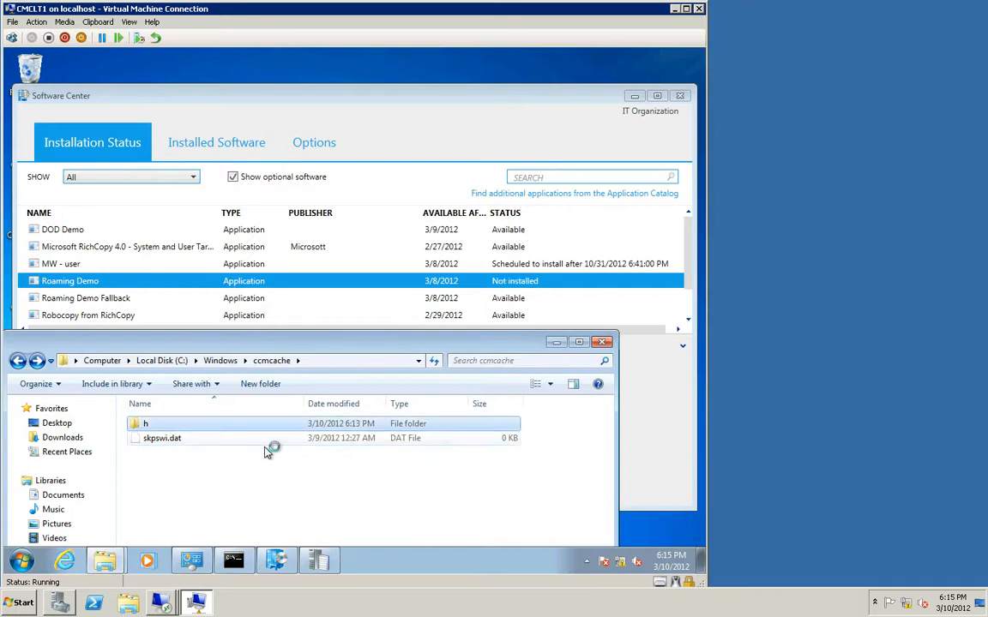
{"action": "key", "text": "Delete"}
{"action": "key", "text": "Return"}
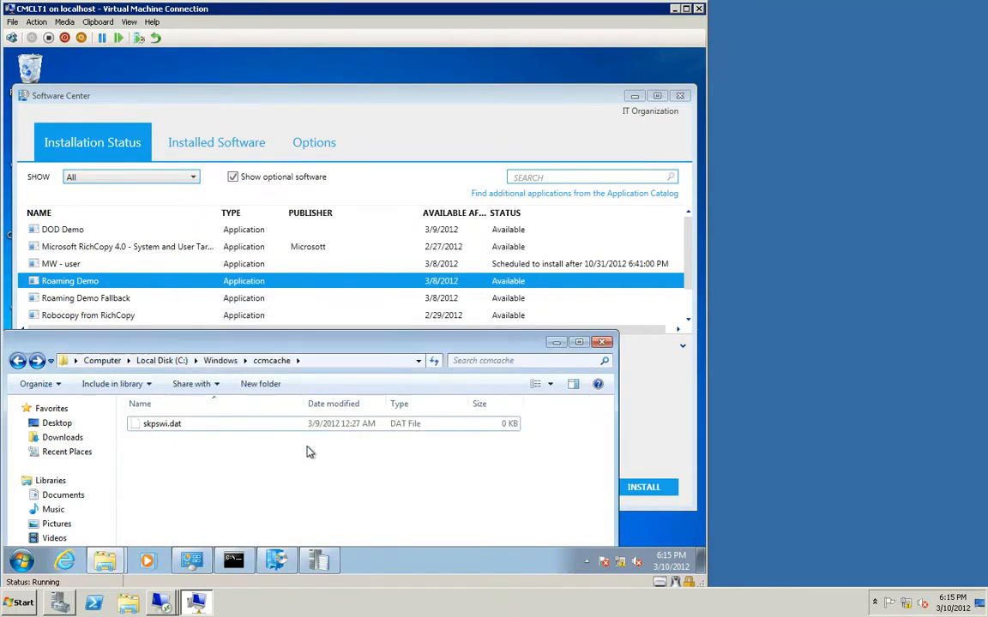
- Set the Local Area Connection's IPv4 address to 192.168.0.41 in its TCP/IPv4 properties and close the connection's properties
{"action": "left_click", "coordinate": [192, 562]}
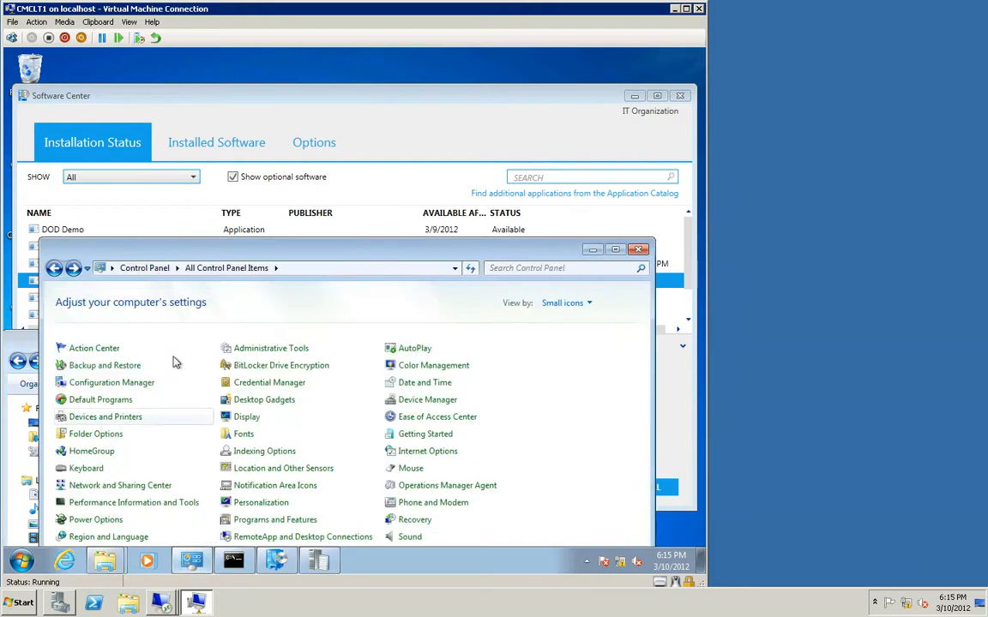
{"action": "left_click", "coordinate": [133, 487]}
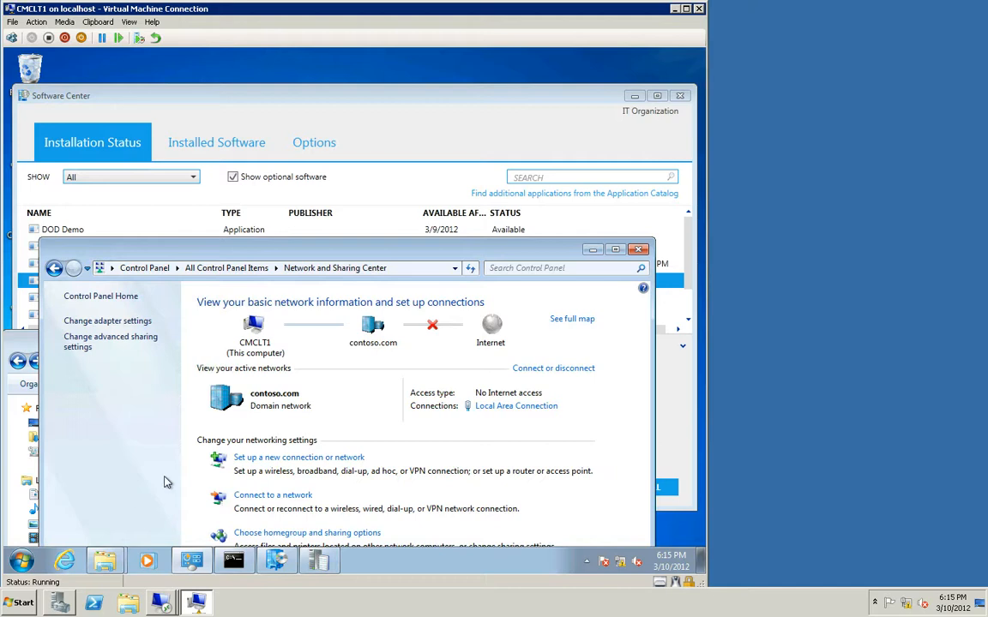
{"action": "left_click", "coordinate": [128, 324]}
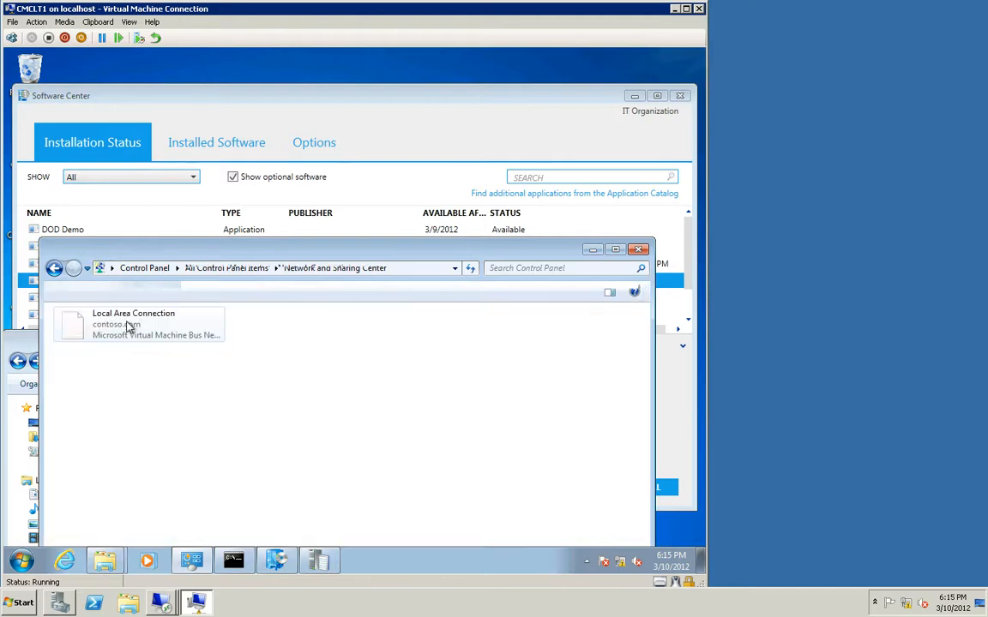
{"action": "right_click", "coordinate": [148, 340]}
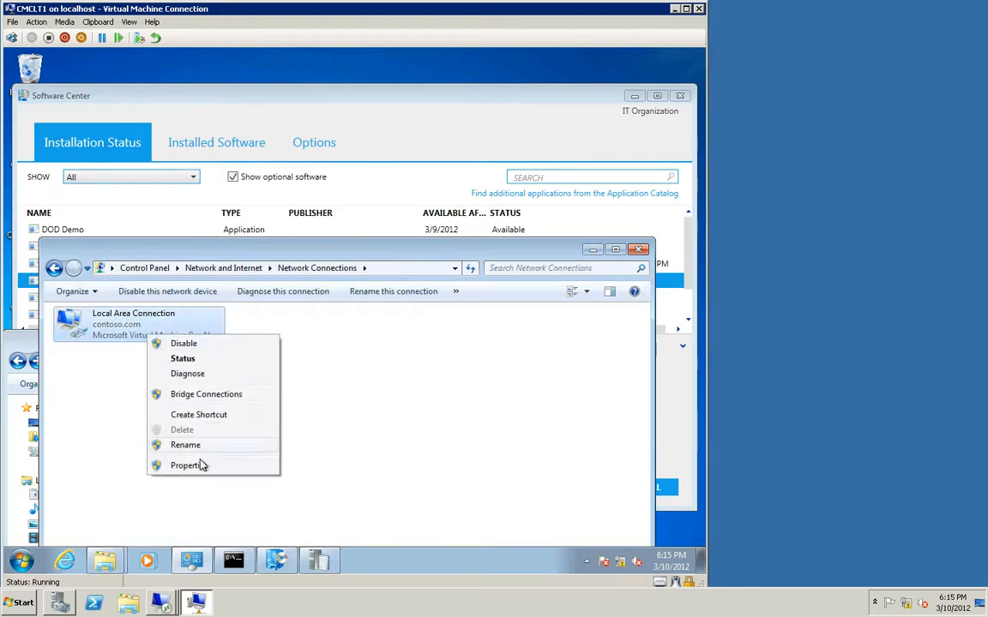
{"action": "left_click", "coordinate": [227, 470]}
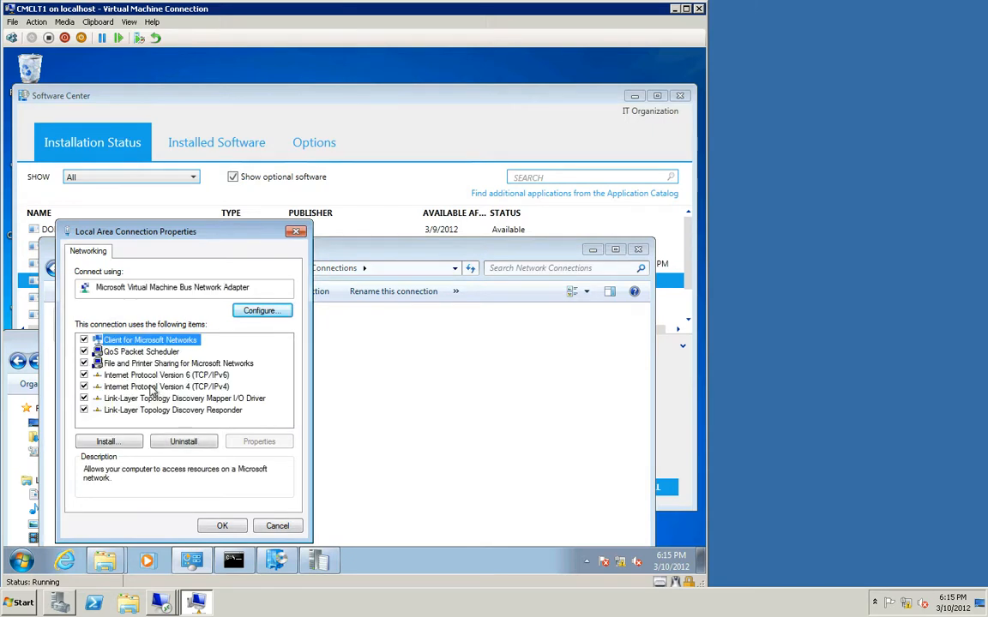
{"action": "left_click", "coordinate": [151, 386]}
{"action": "left_click", "coordinate": [257, 441]}
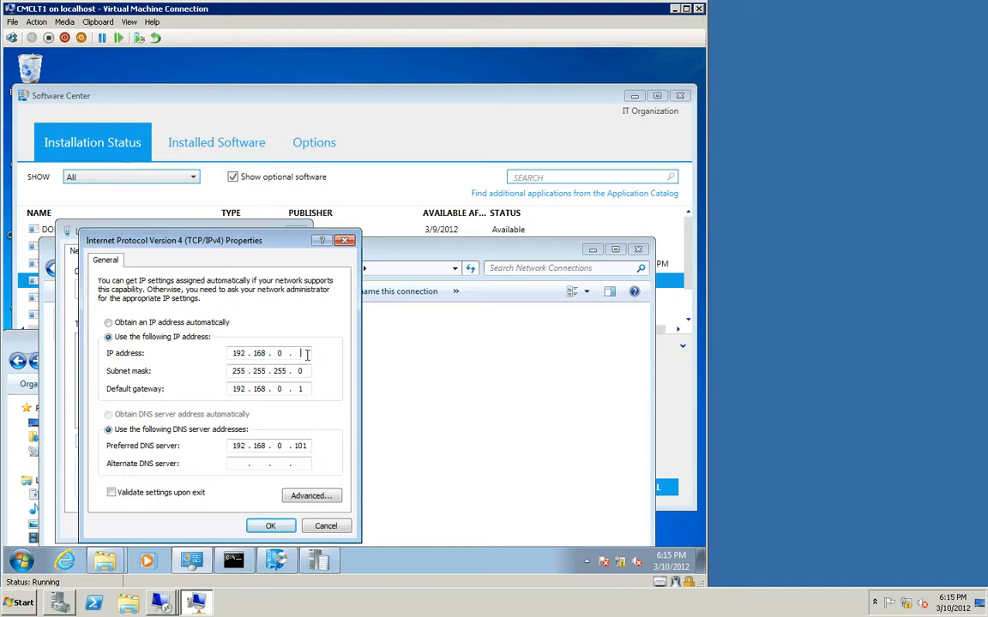
{"action": "type", "text": "1"}
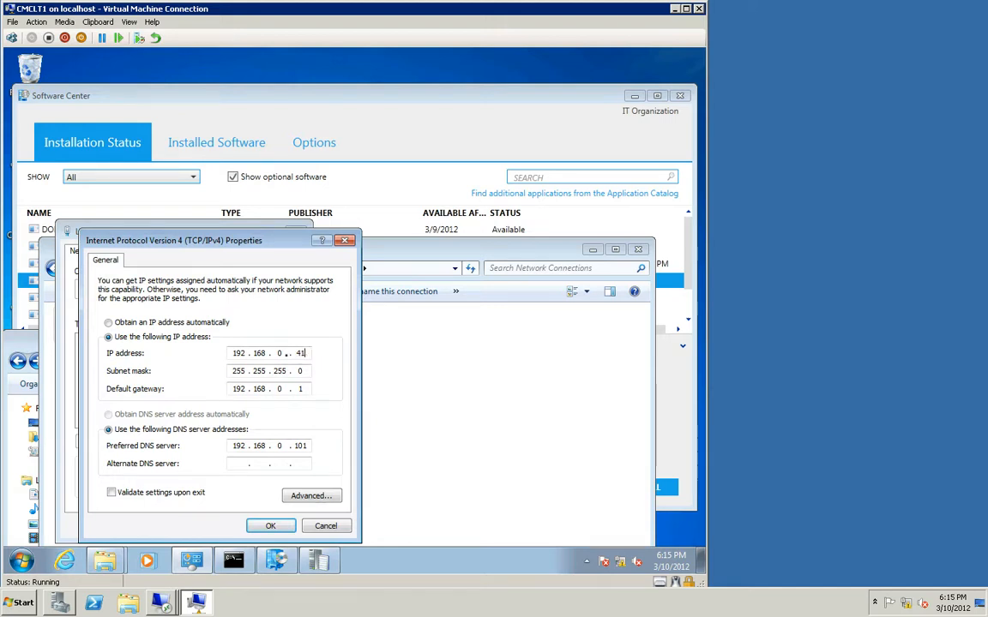
{"action": "left_click", "coordinate": [269, 527]}
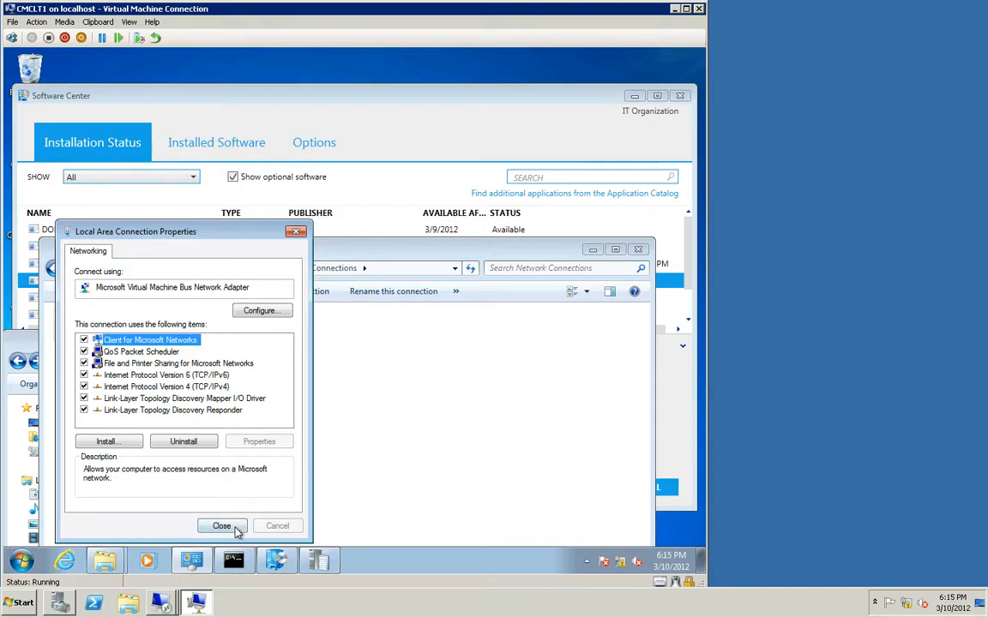
{"action": "left_click", "coordinate": [237, 529]}
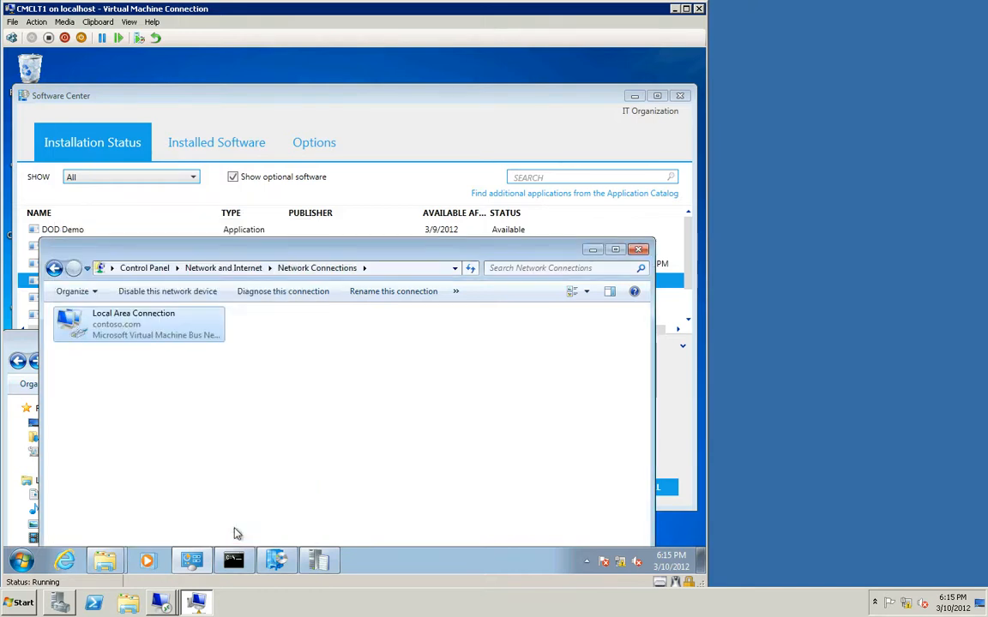
- Restart the SMS Agent Host service from the command prompt with net stop ccmexec and net start ccmexec
{"action": "left_click", "coordinate": [234, 562]}
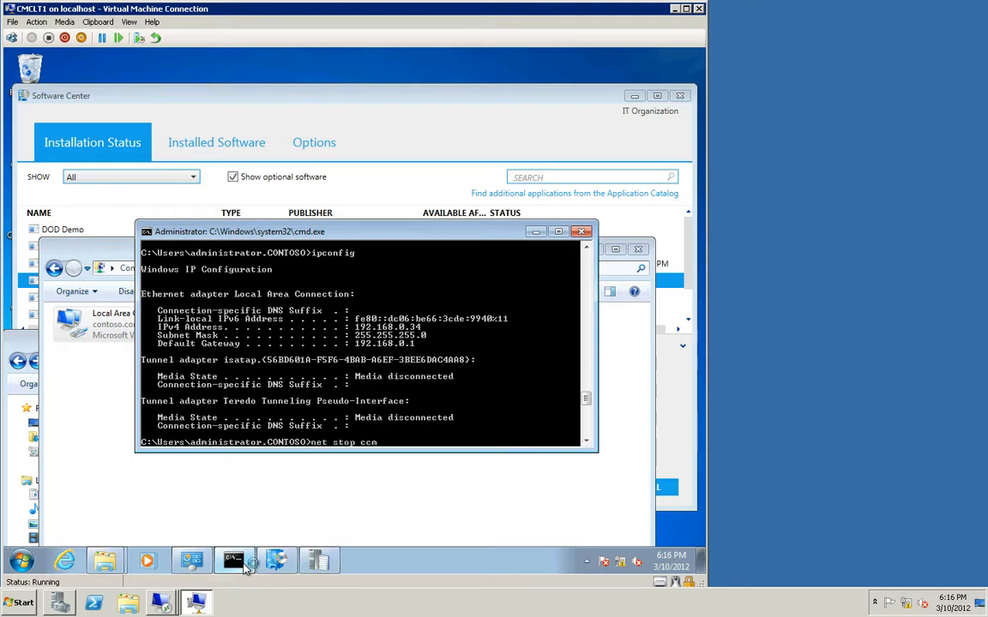
{"action": "key", "text": "Return"}
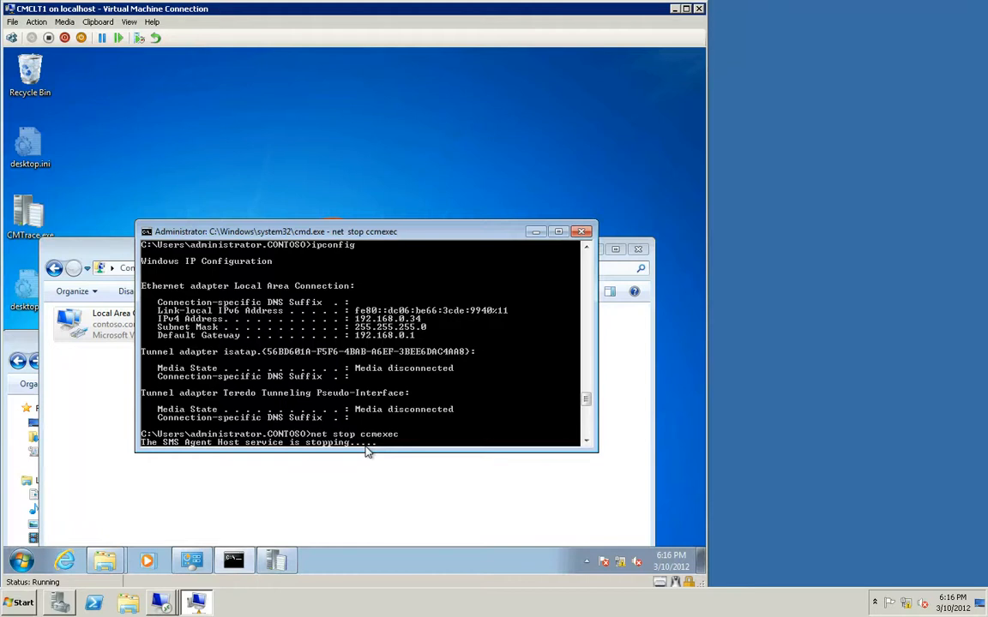
{"action": "type", "text": "net start ccmexec"}
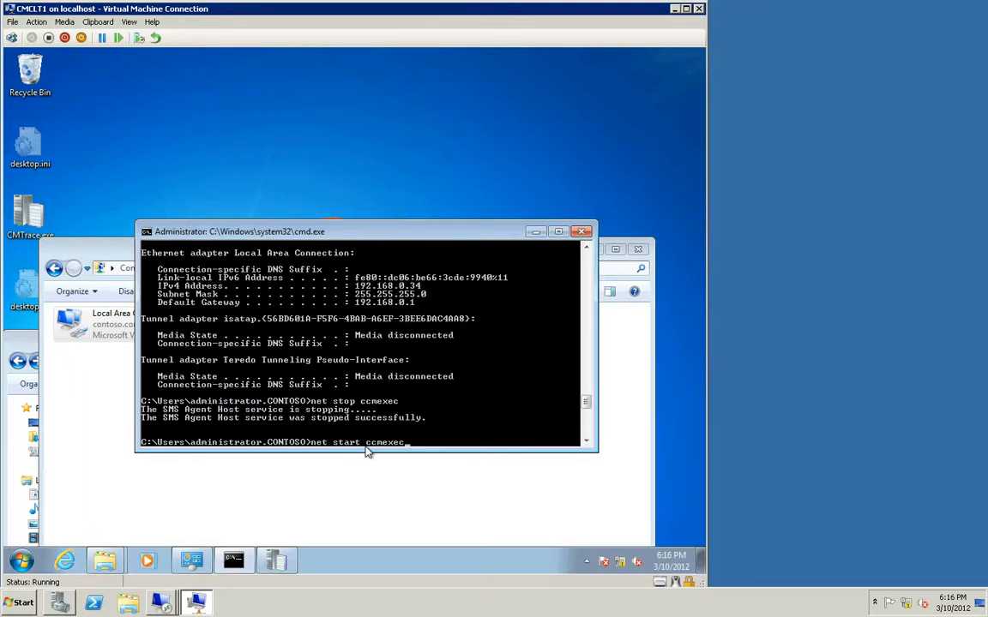
{"action": "key", "text": "Return"}
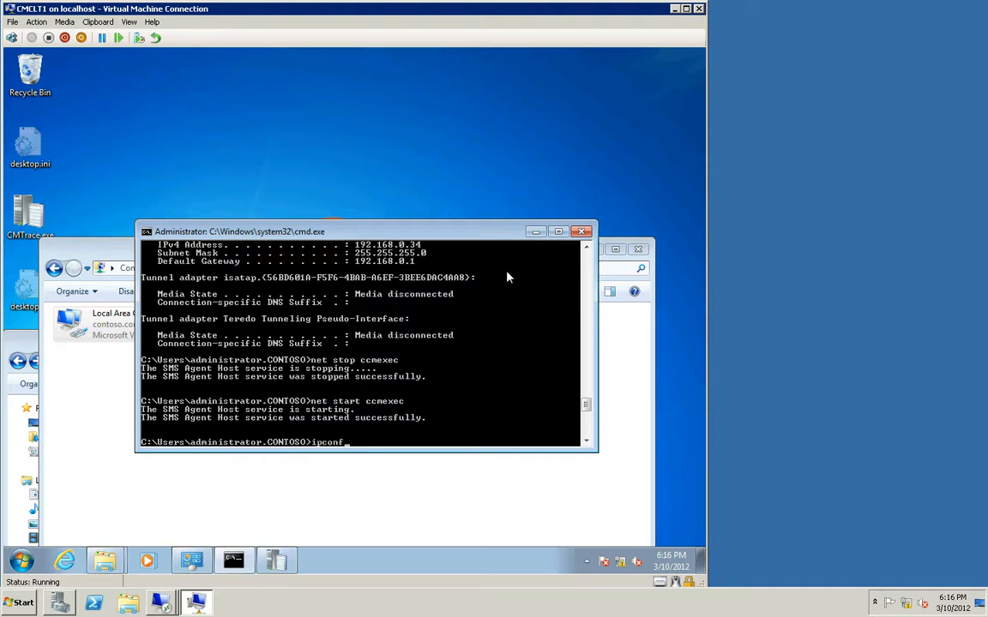
- Run ipconfig to check the client's IPv4 address, and minimize the command prompt
{"action": "type", "text": "ig"}
{"action": "key", "text": "Return"}
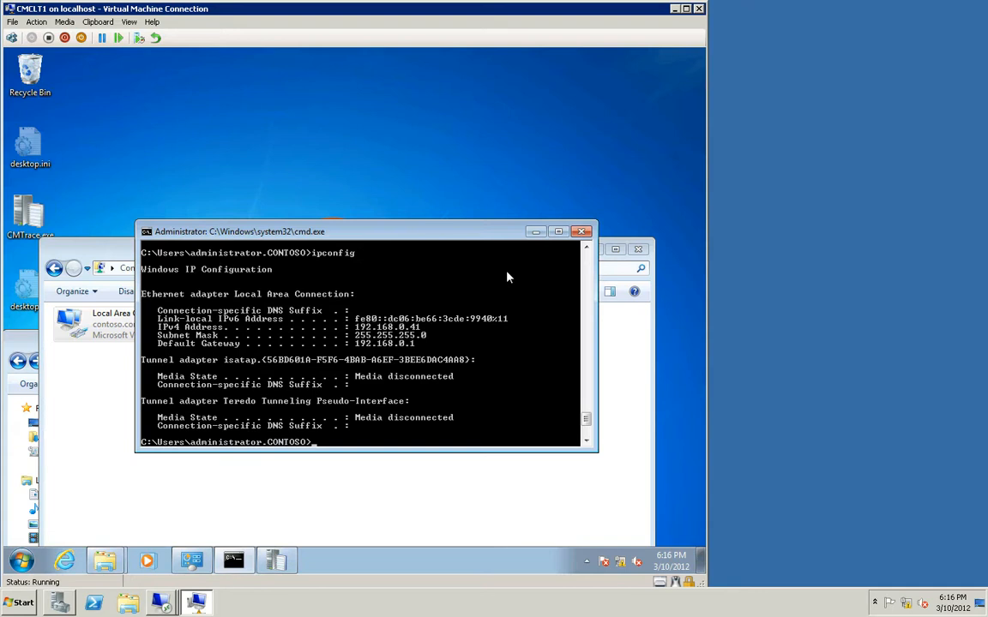
{"action": "left_click", "coordinate": [536, 233]}
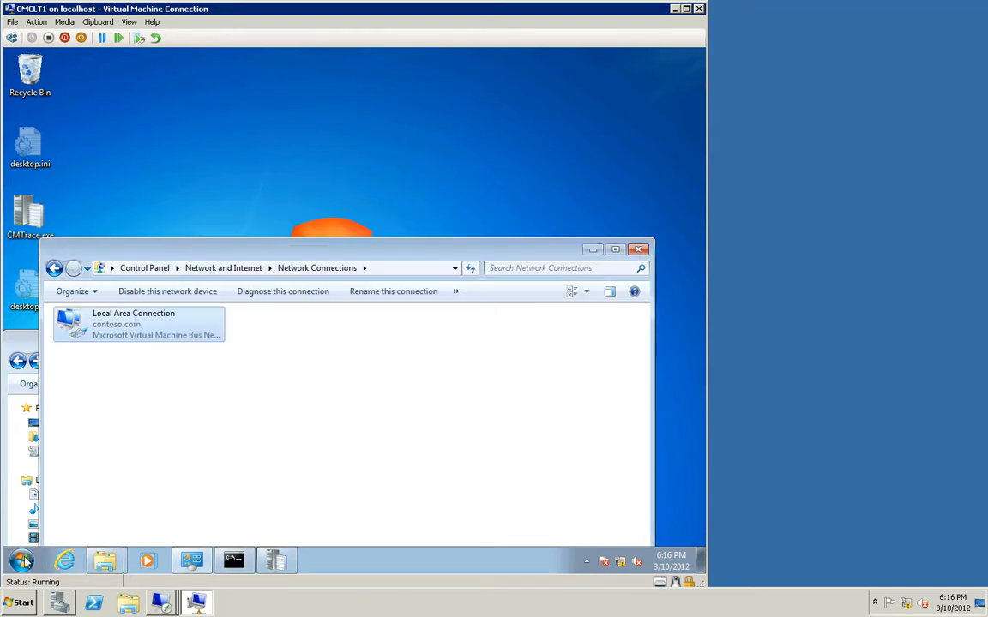
- Launch Software Center from the Configuration Manager program group of Microsoft System Center 2012
{"action": "left_click", "coordinate": [22, 562]}
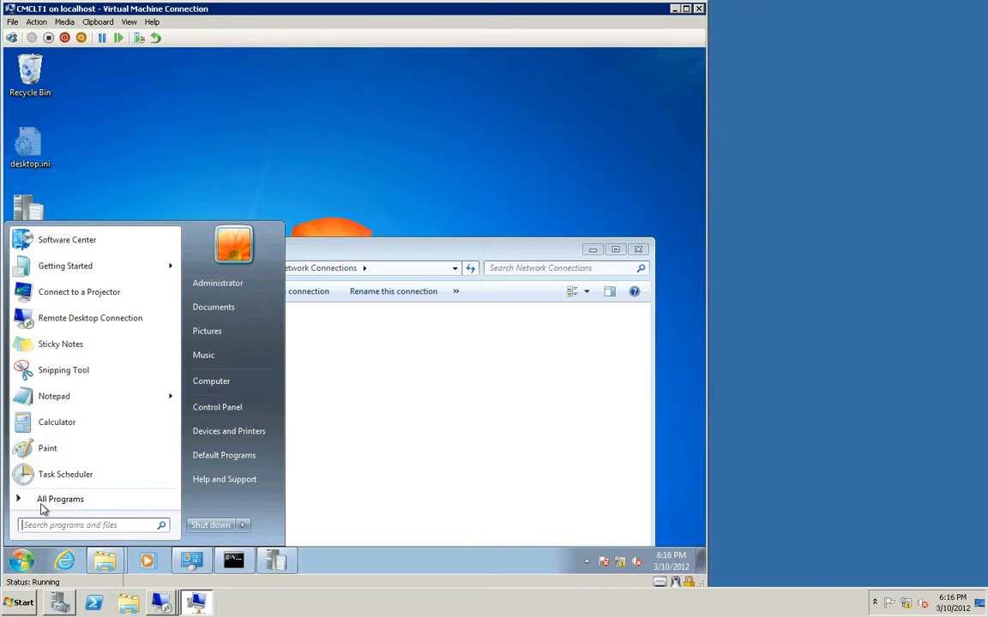
{"action": "left_click", "coordinate": [43, 504]}
{"action": "left_click", "coordinate": [60, 431]}
{"action": "left_click", "coordinate": [65, 444]}
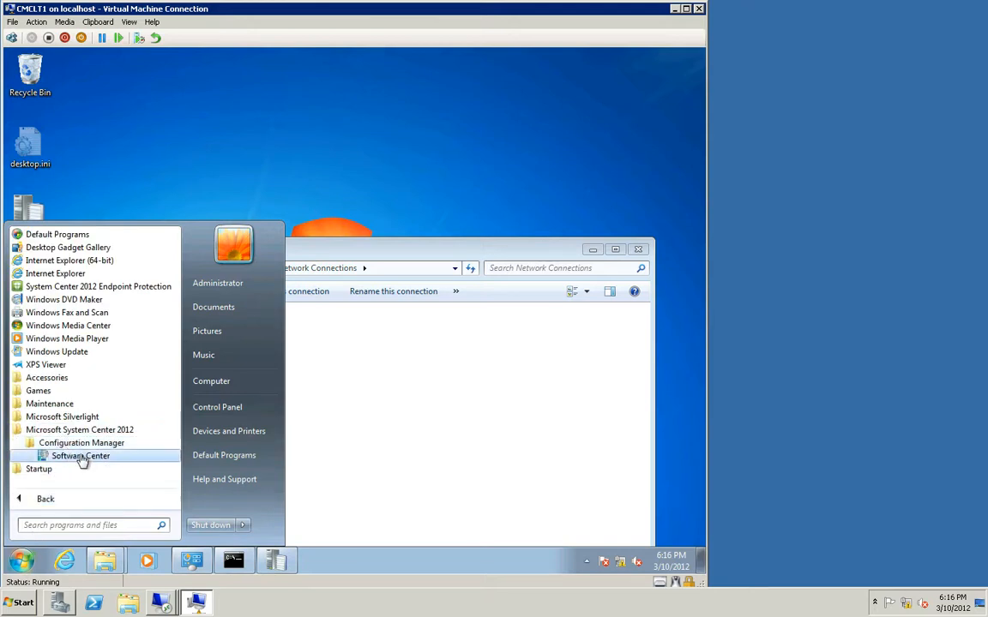
{"action": "left_click", "coordinate": [80, 456]}
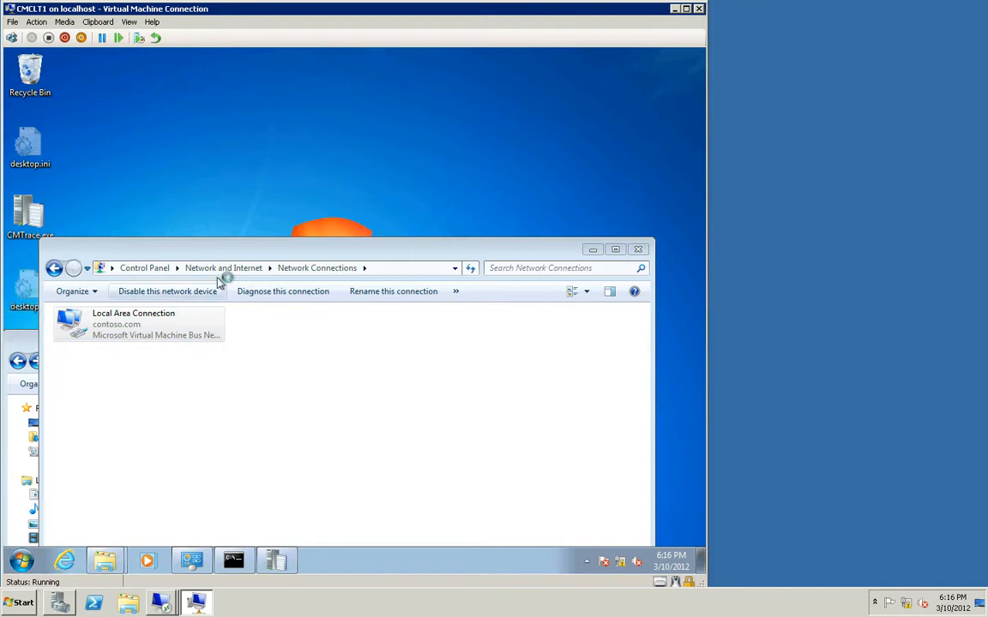
- Show Control Panel as small icons and check the assigned, resident and proxy management points in the Configuration Manager client properties
{"action": "left_click", "coordinate": [159, 270]}
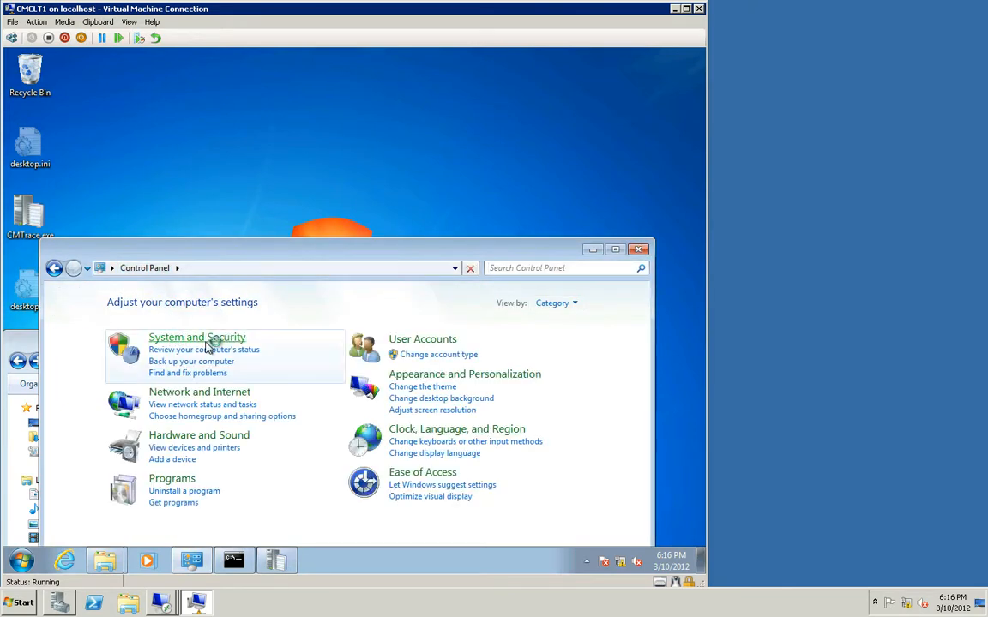
{"action": "left_click", "coordinate": [566, 305]}
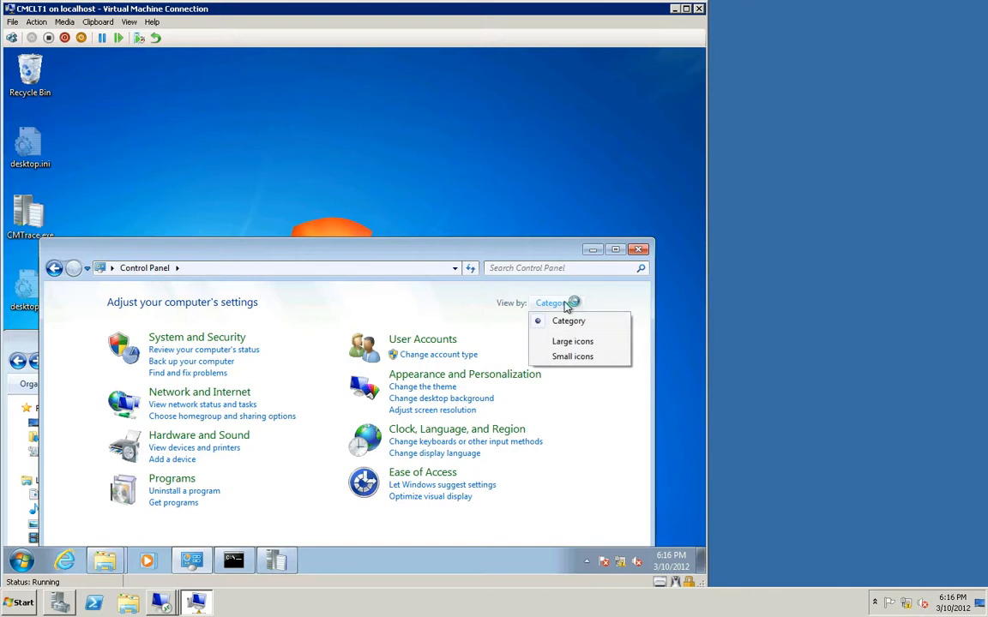
{"action": "left_click", "coordinate": [573, 356]}
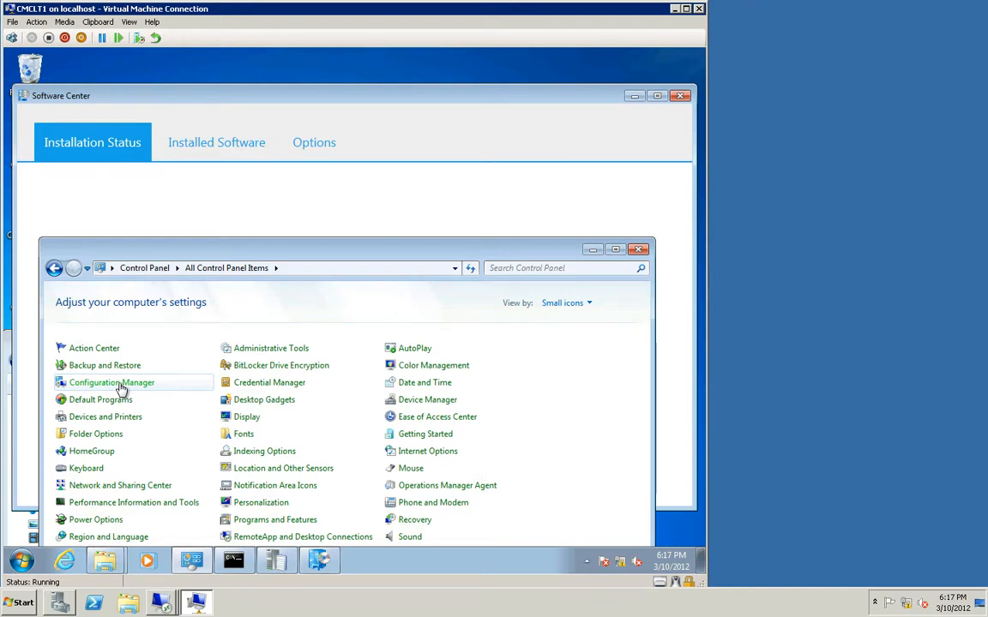
{"action": "left_click", "coordinate": [121, 390]}
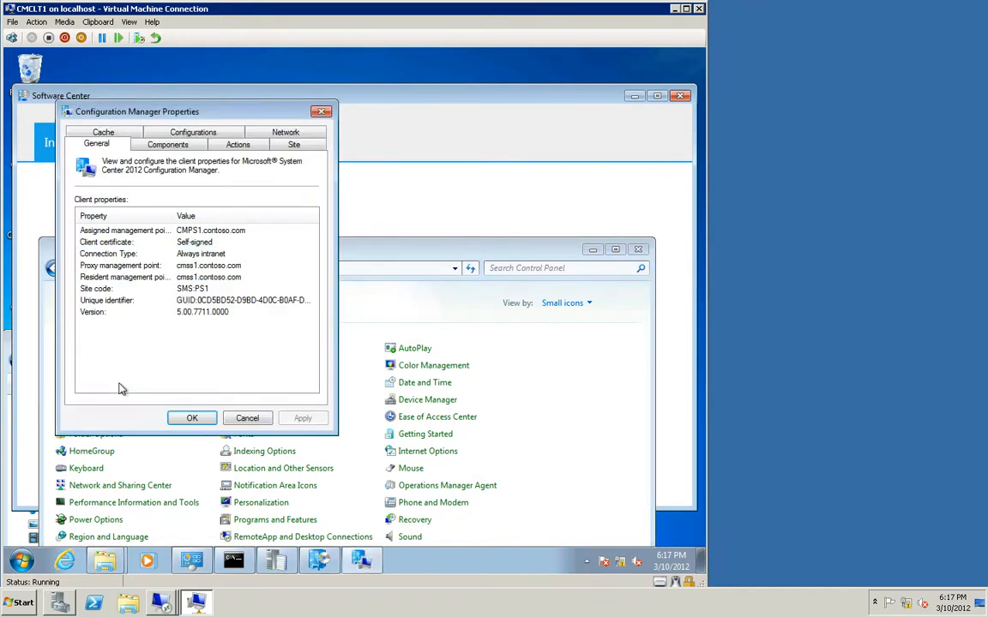
{"action": "left_click", "coordinate": [117, 233]}
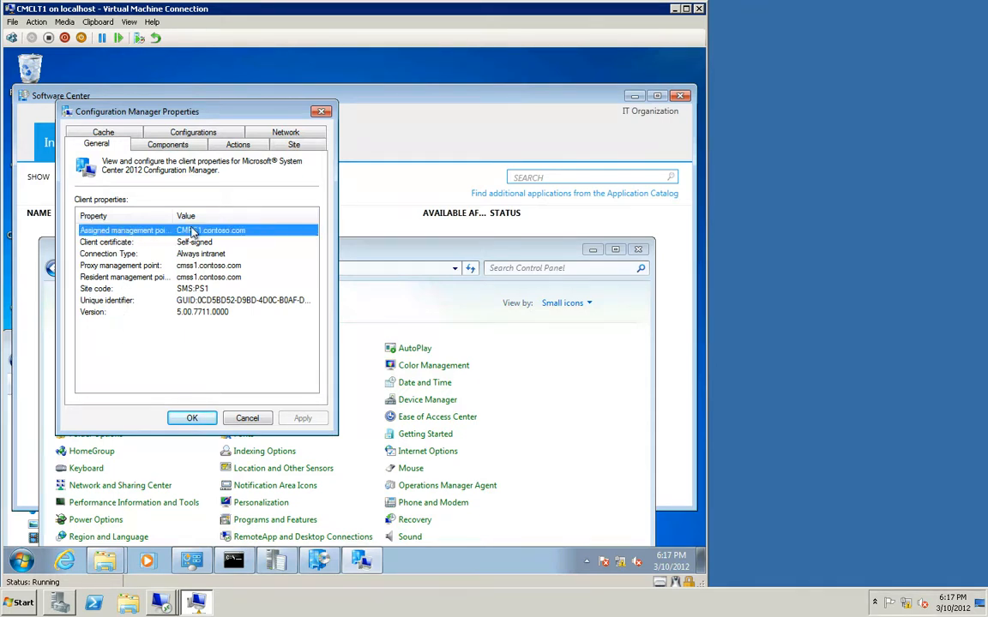
{"action": "left_click", "coordinate": [126, 279]}
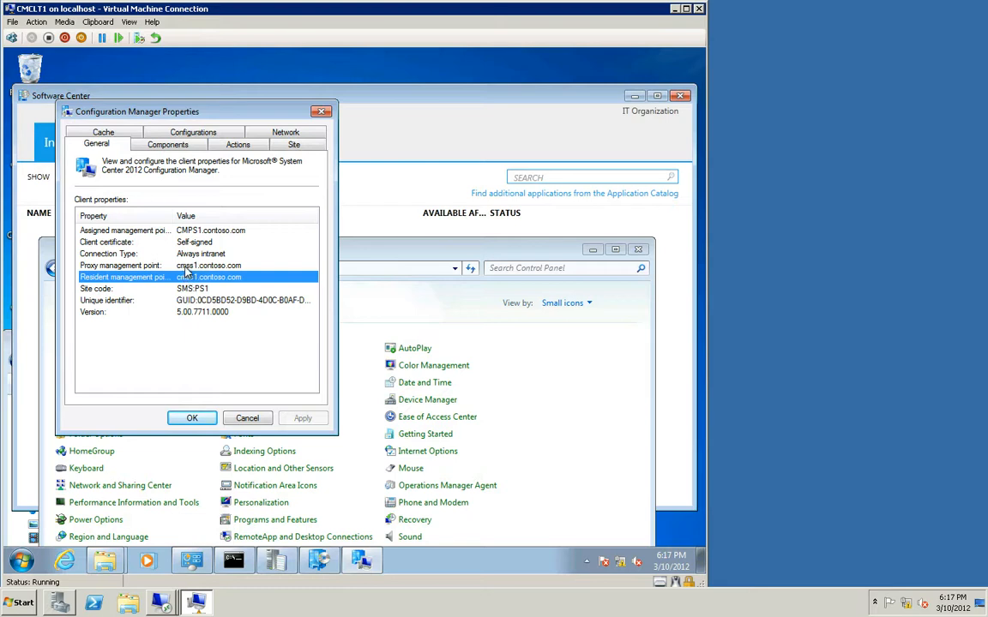
{"action": "left_click", "coordinate": [165, 265]}
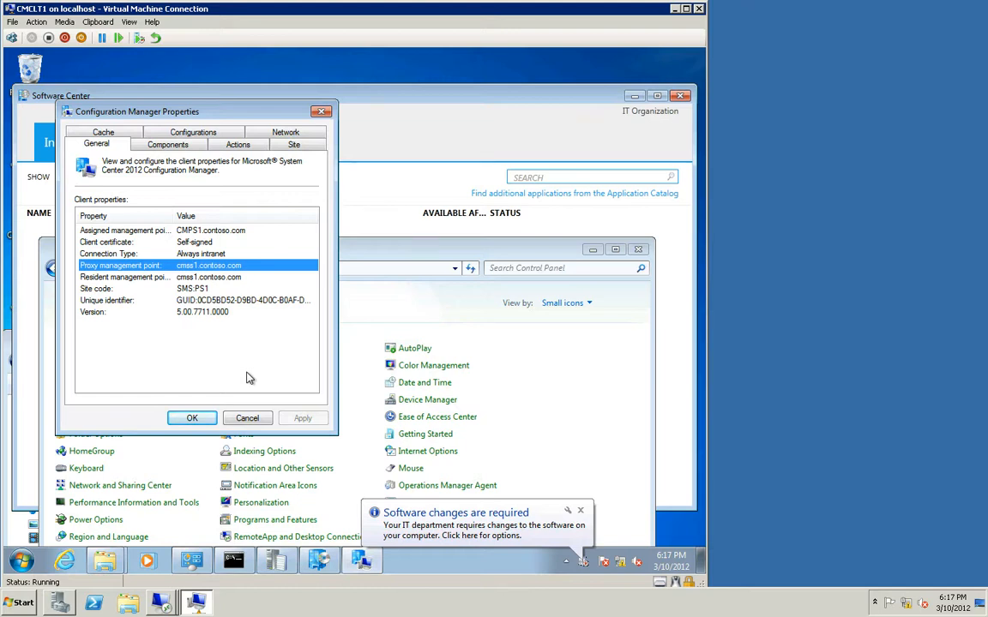
{"action": "left_click", "coordinate": [194, 419]}
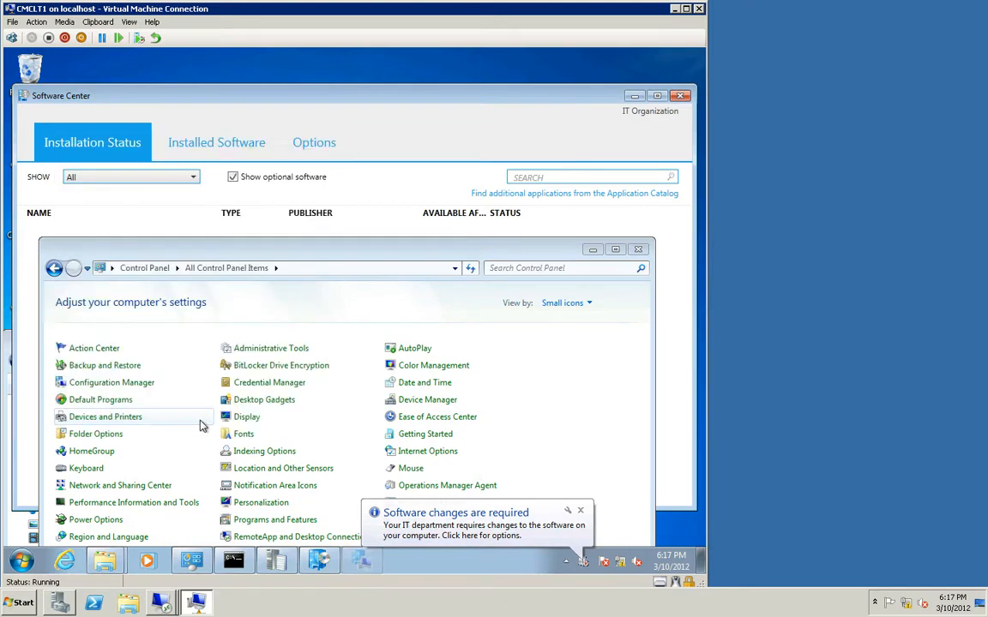
- Bring Software Center to the front and install Roaming Demo
{"action": "left_click", "coordinate": [283, 96]}
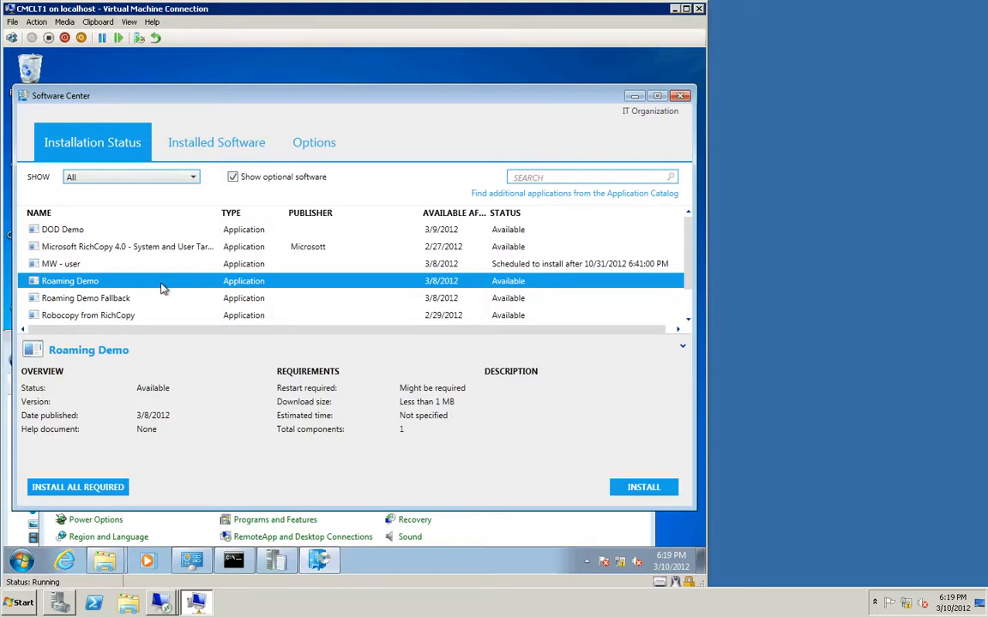
{"action": "left_click", "coordinate": [636, 487]}
{"action": "left_click", "coordinate": [611, 488]}
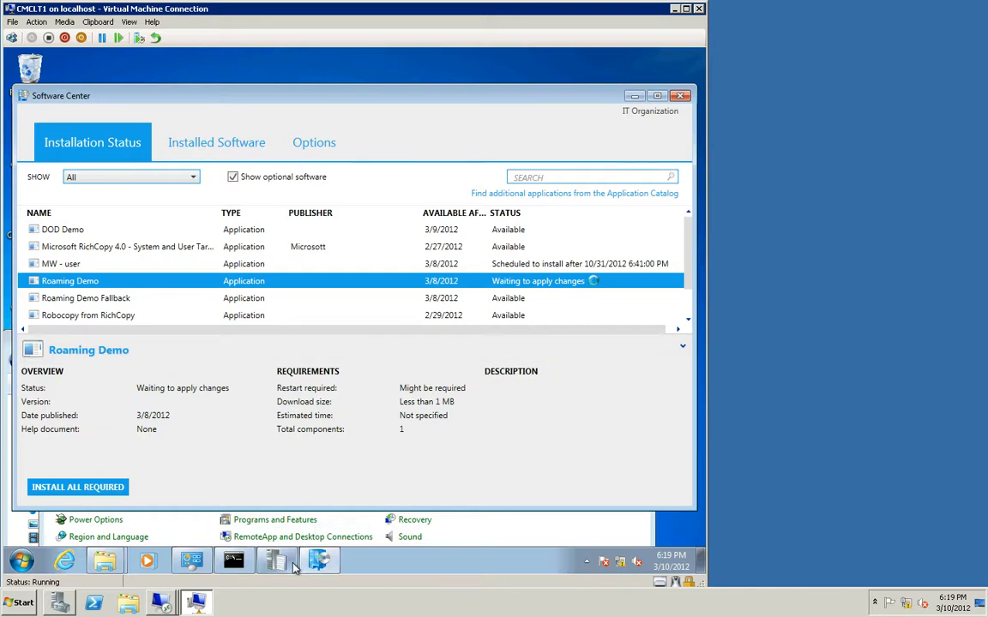
- Let the Roaming Demo install script finish, and check the content source URL of the latest download-started entry in ContentTransferManager.log
{"action": "mouse_move", "coordinate": [287, 564]}
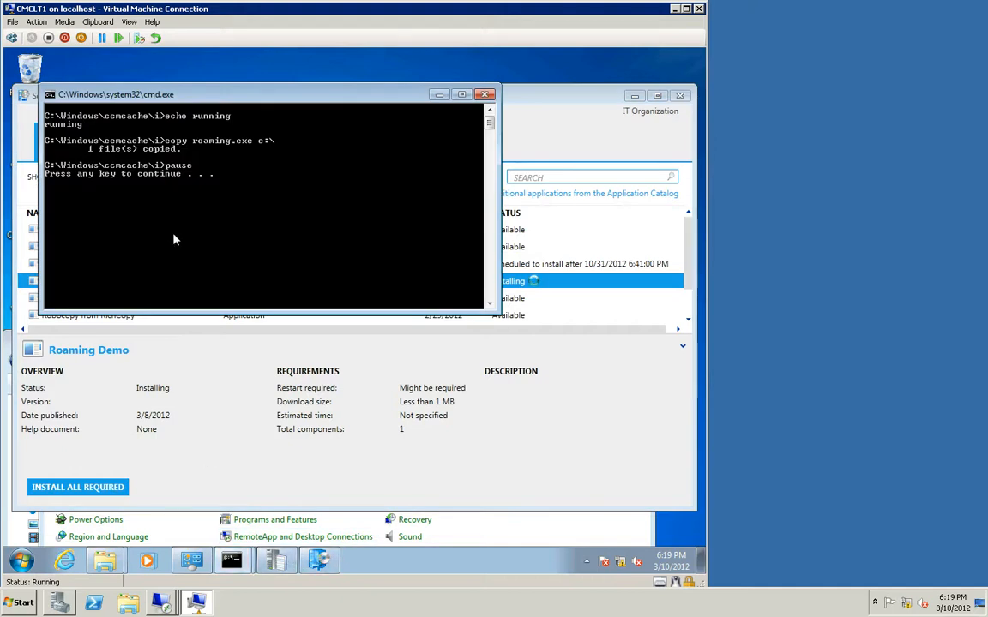
{"action": "key", "text": "Return"}
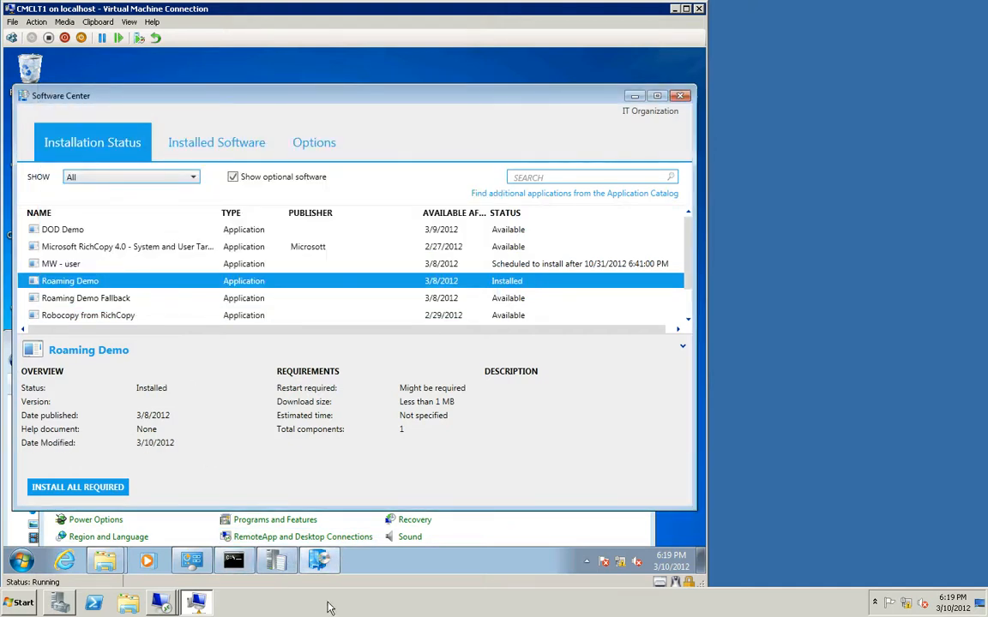
{"action": "left_click", "coordinate": [271, 562]}
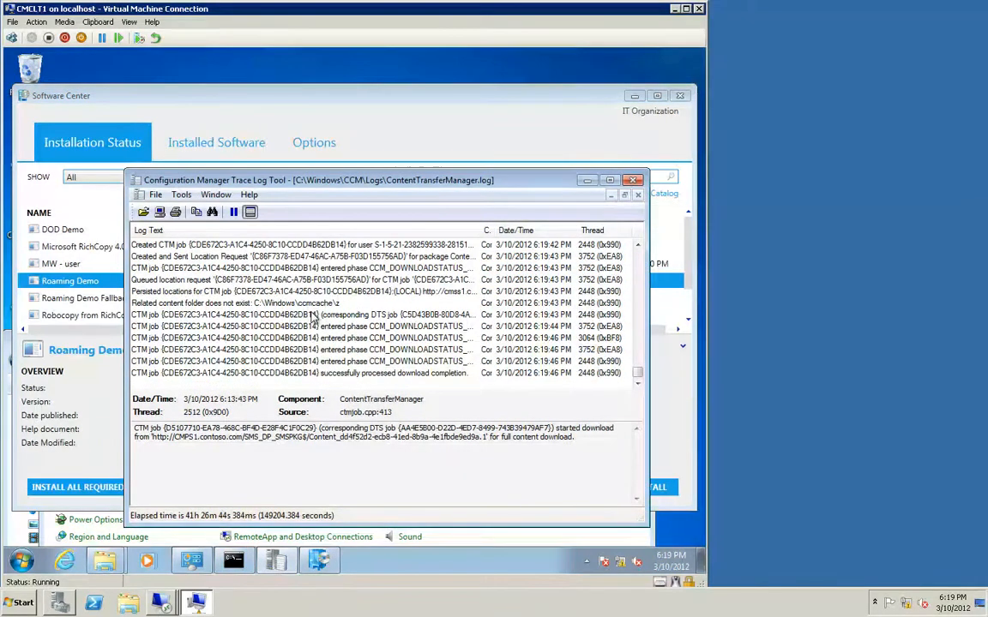
{"action": "left_click", "coordinate": [313, 316]}
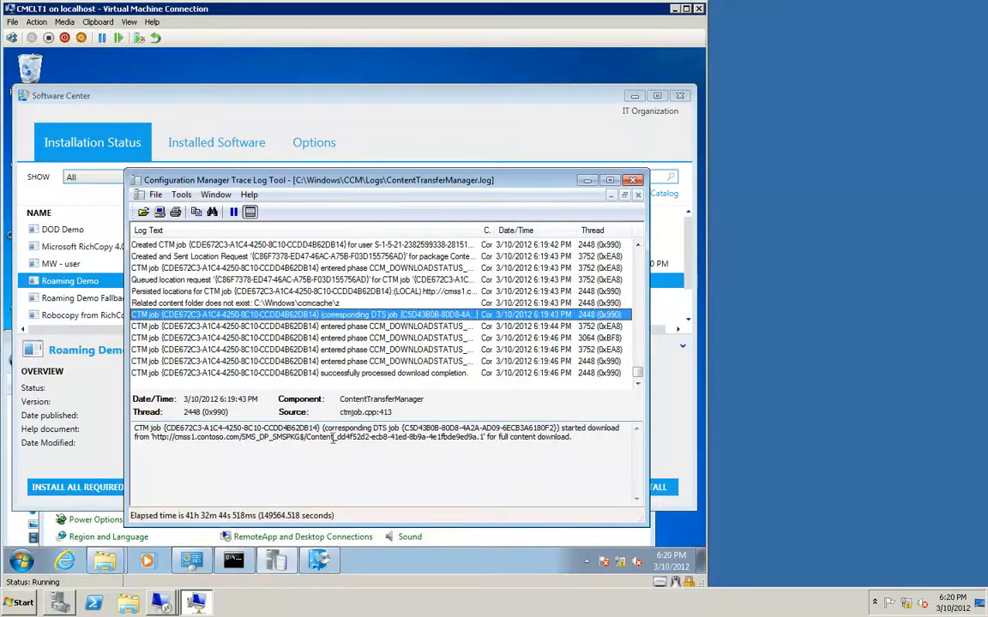
{"action": "left_click", "coordinate": [245, 439]}
{"action": "left_click_drag", "start_coordinate": [294, 438], "coordinate": [165, 439]}
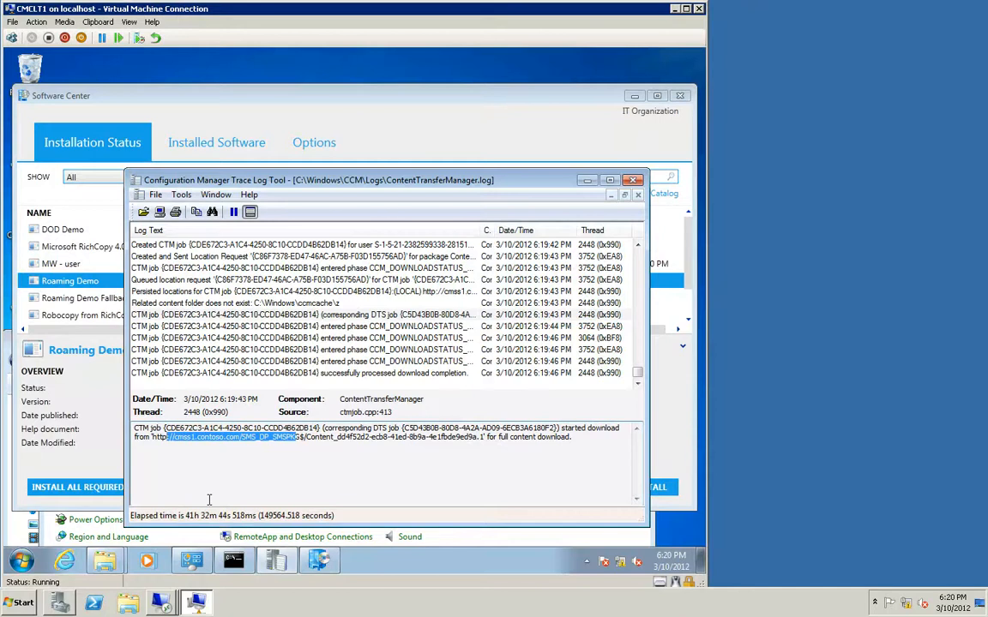
{"action": "left_click", "coordinate": [633, 181]}
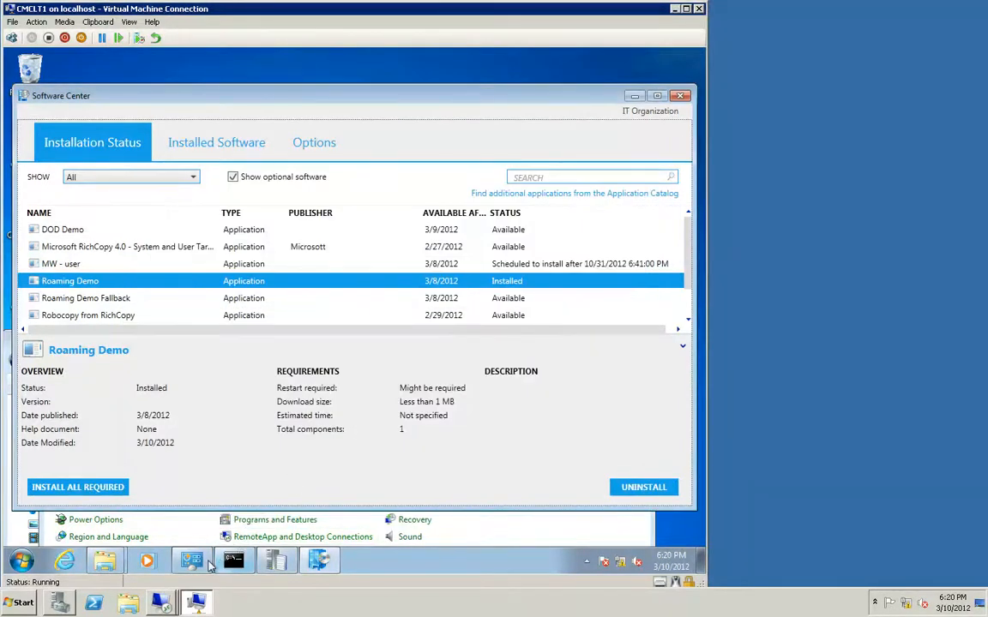
- Change the last octet of the static IP address in the Local Area Connection's TCP/IPv4 properties and apply the change
{"action": "left_click", "coordinate": [185, 513]}
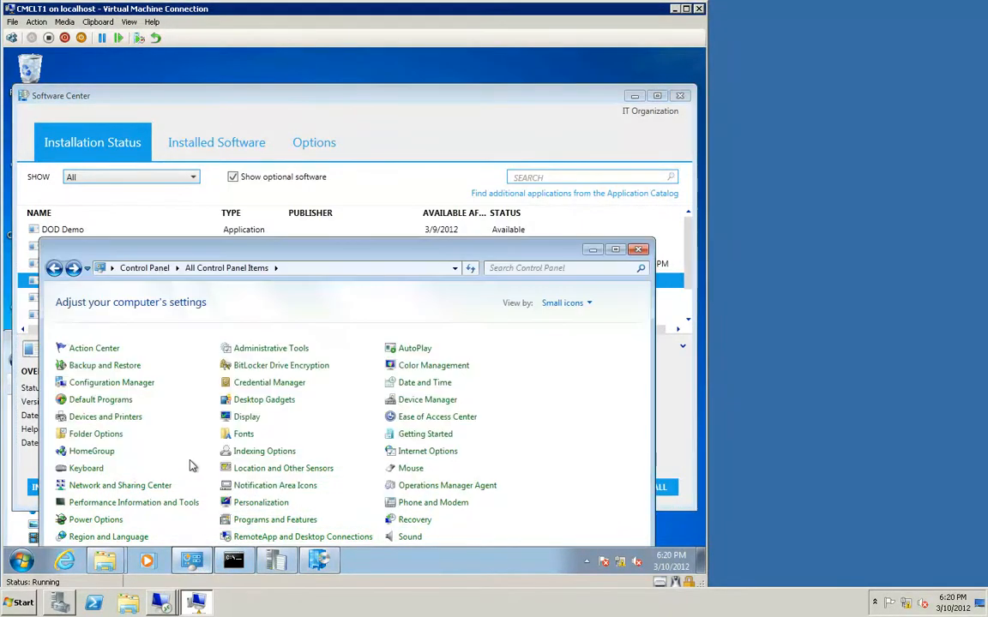
{"action": "left_click", "coordinate": [120, 486]}
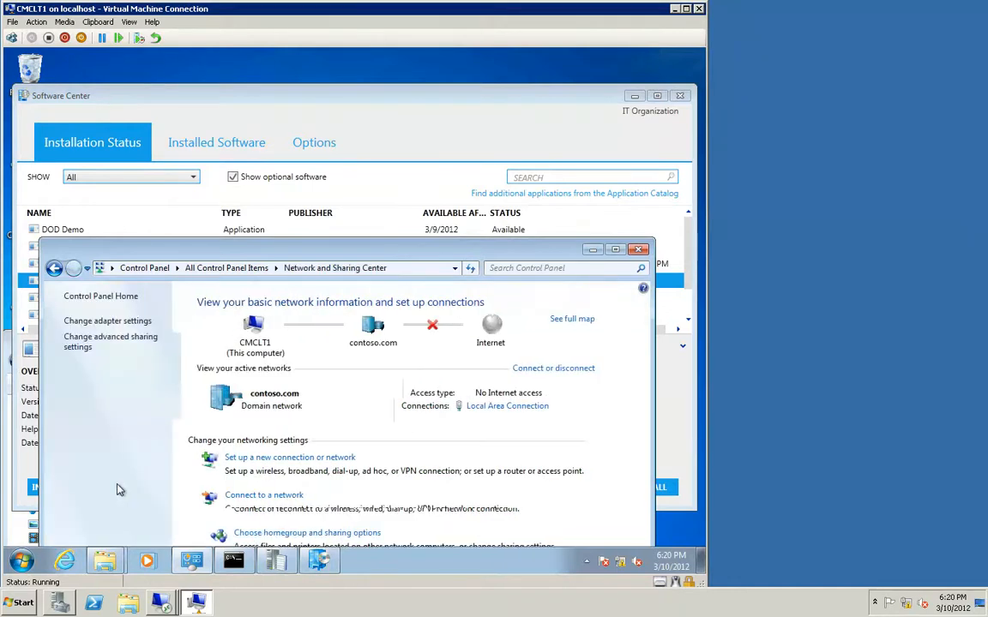
{"action": "left_click", "coordinate": [109, 322]}
{"action": "left_click", "coordinate": [111, 324]}
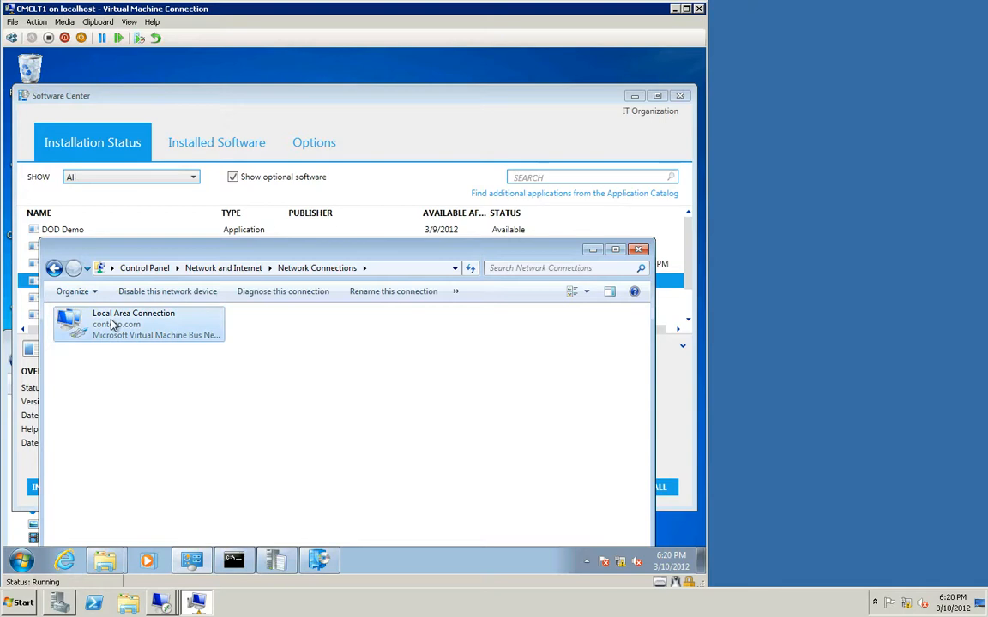
{"action": "right_click", "coordinate": [112, 324]}
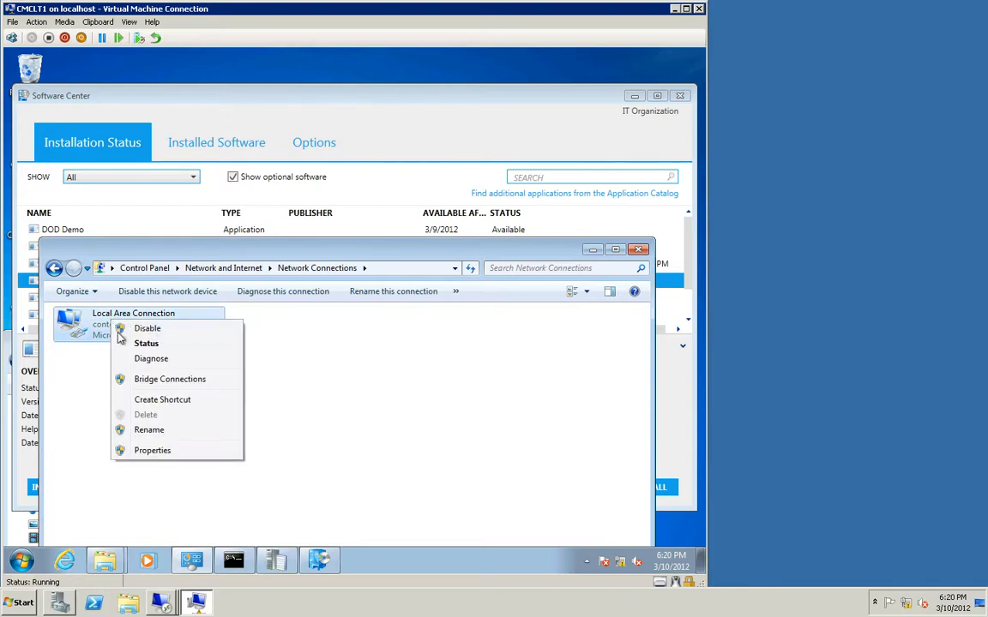
{"action": "left_click", "coordinate": [148, 453]}
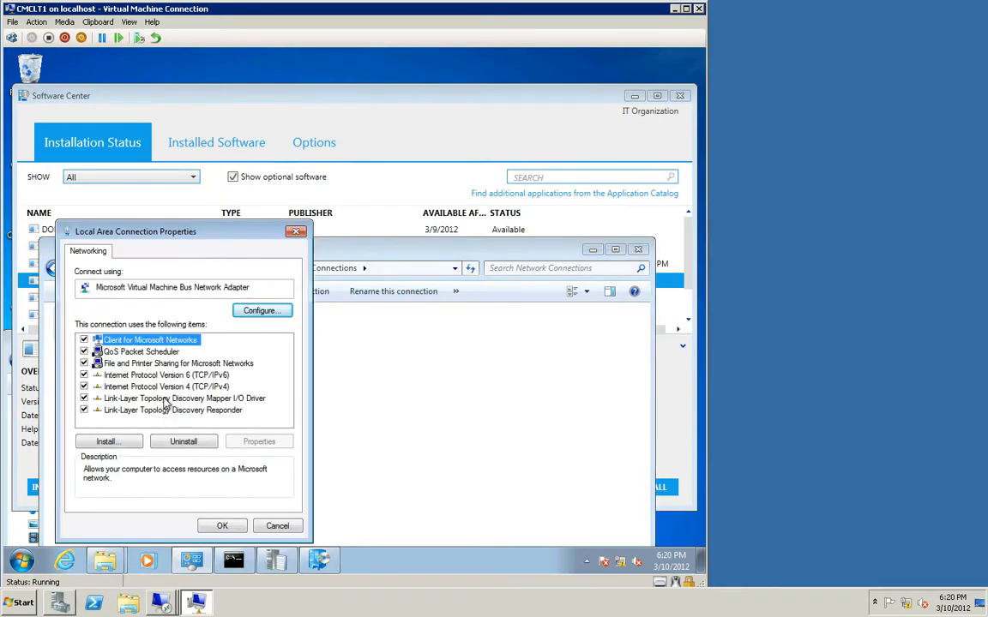
{"action": "left_click", "coordinate": [167, 387]}
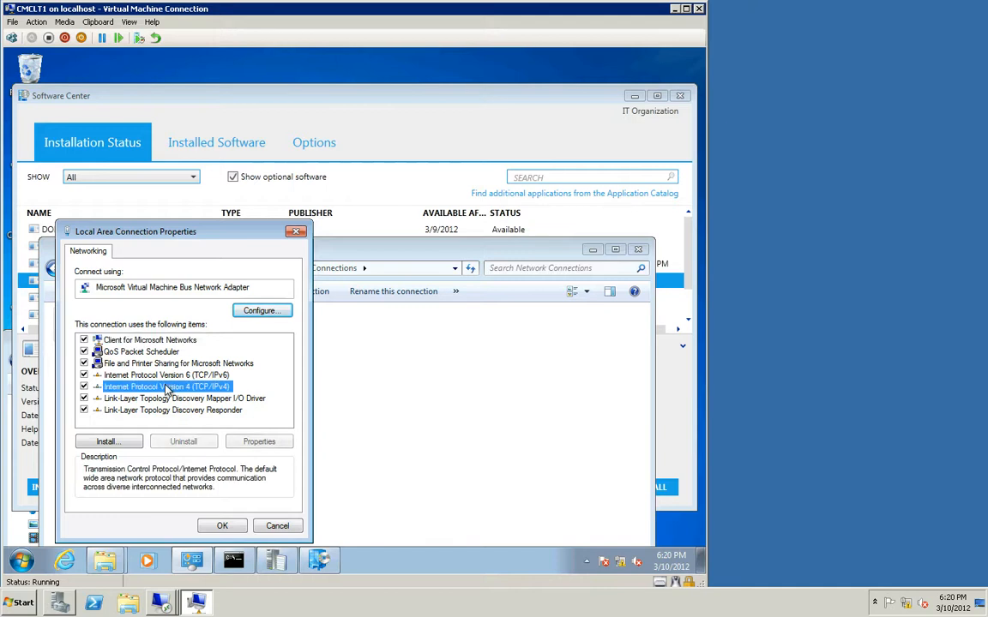
{"action": "left_click", "coordinate": [242, 444]}
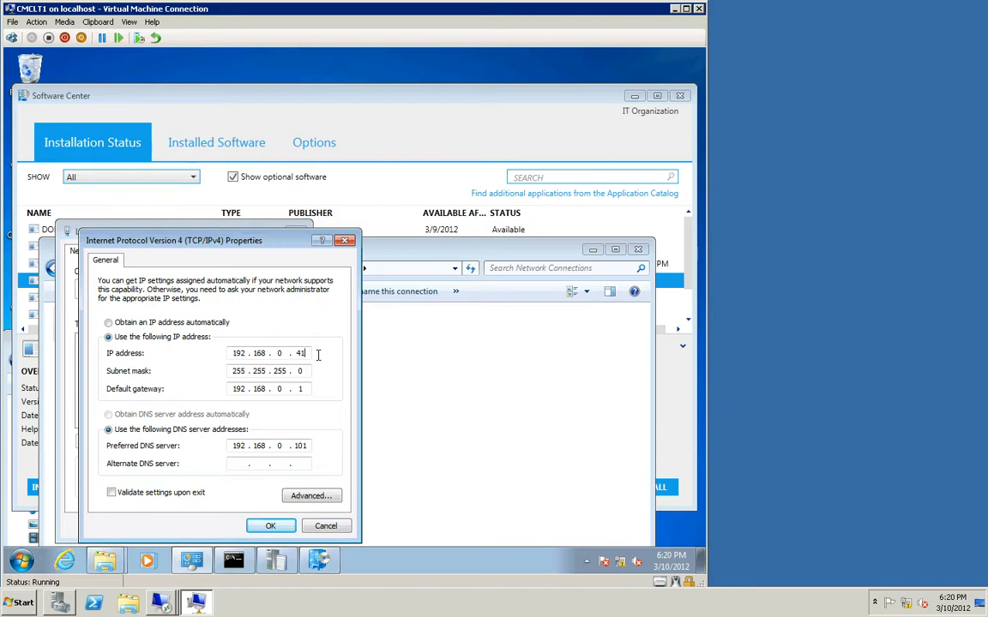
{"action": "type", "text": "2"}
{"action": "left_click", "coordinate": [270, 526]}
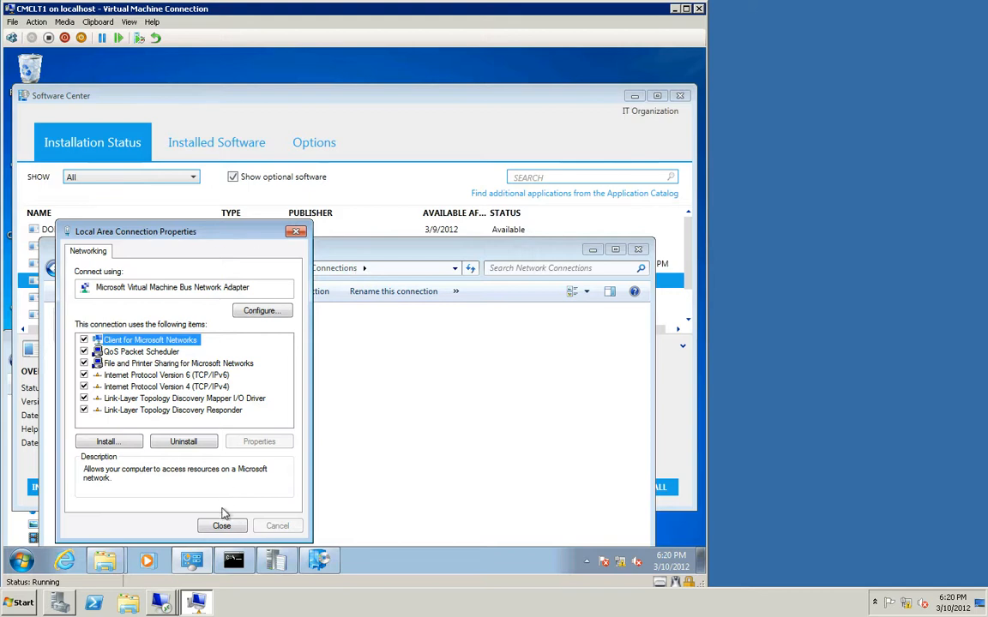
{"action": "left_click", "coordinate": [222, 525]}
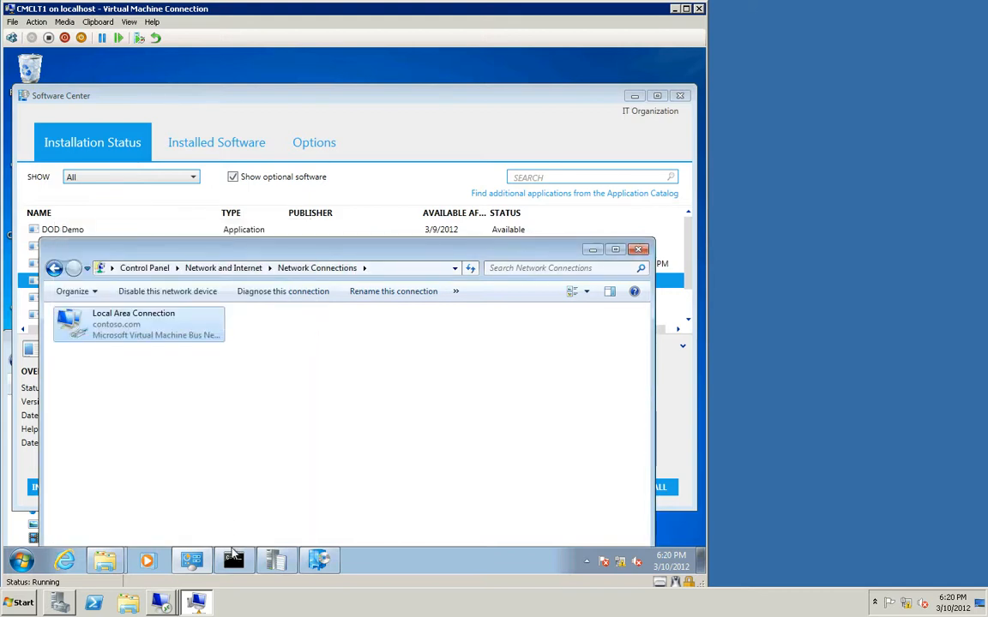
- Restart the SMS Agent Host service from the command prompt with net stop ccmexec and net start ccmexec
{"action": "left_click", "coordinate": [235, 560]}
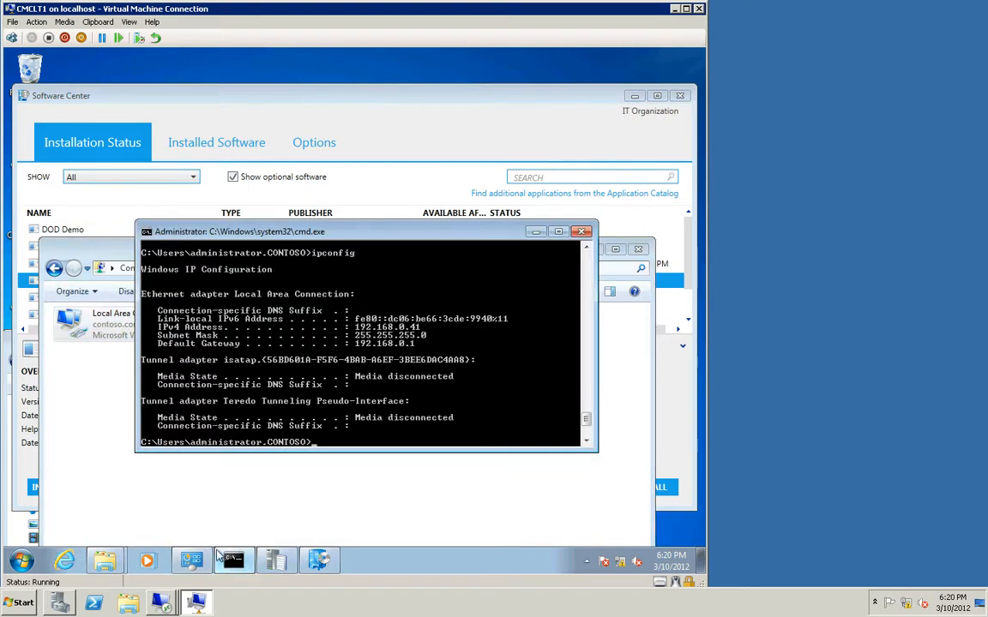
{"action": "type", "text": "net stop ccmexec"}
{"action": "key", "text": "Return"}
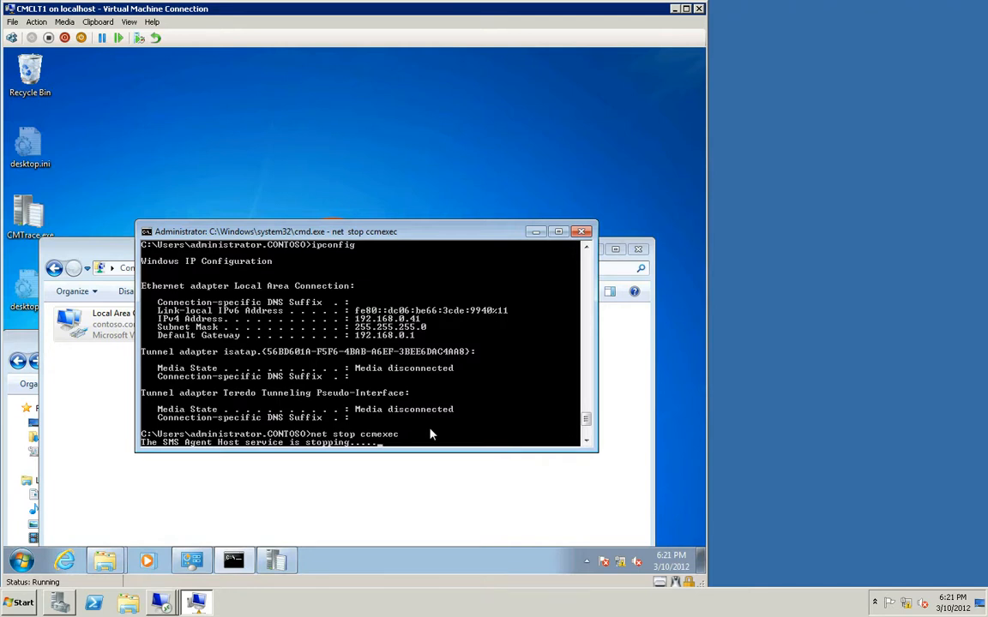
{"action": "type", "text": "net start ccmexec"}
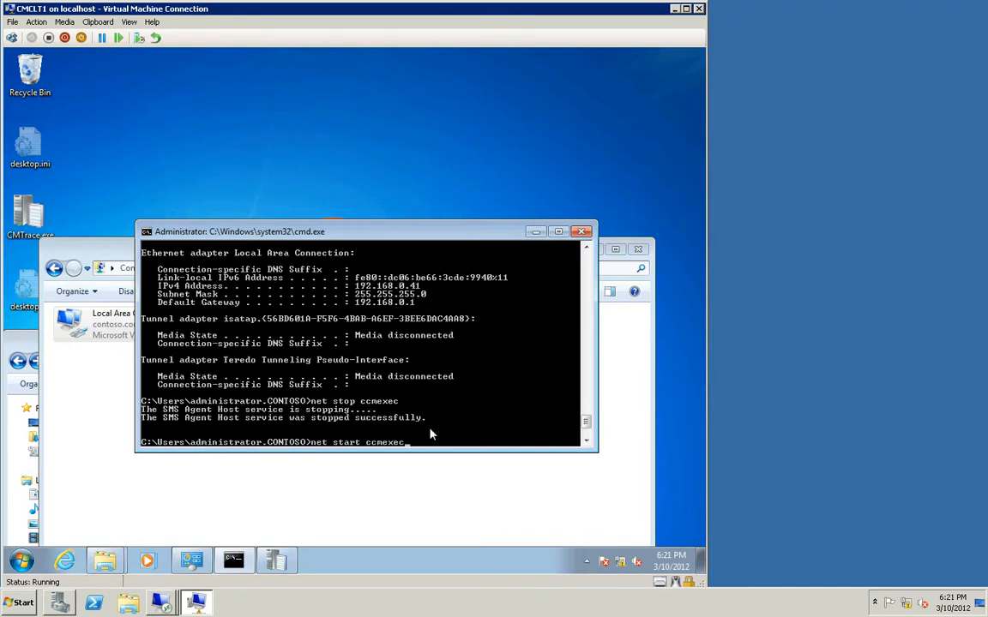
{"action": "key", "text": "Return"}
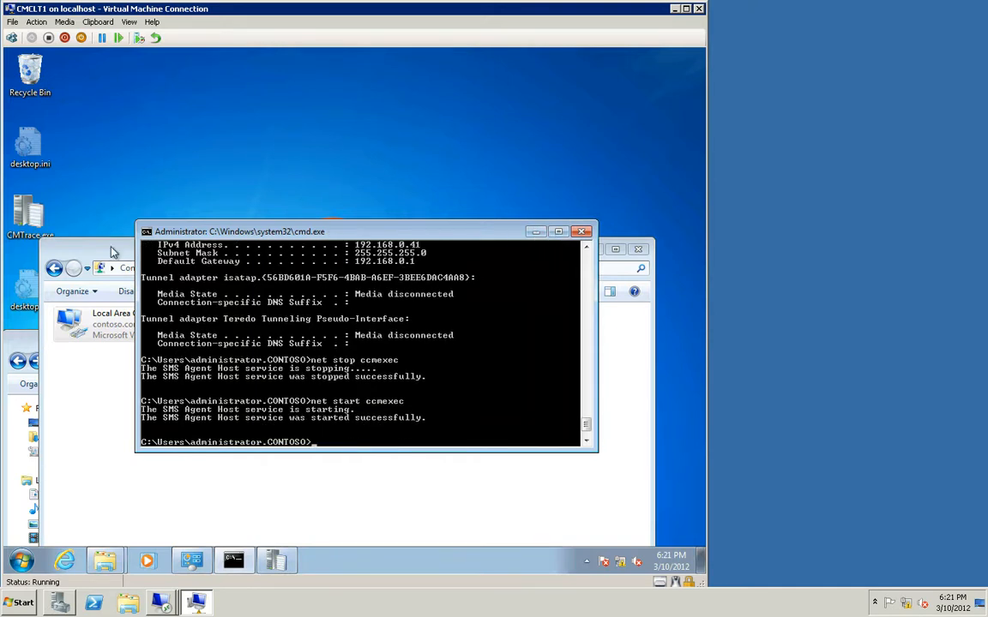
- Return to the full Control Panel list and check the assigned and resident management points in the Configuration Manager client properties
{"action": "left_click", "coordinate": [110, 251]}
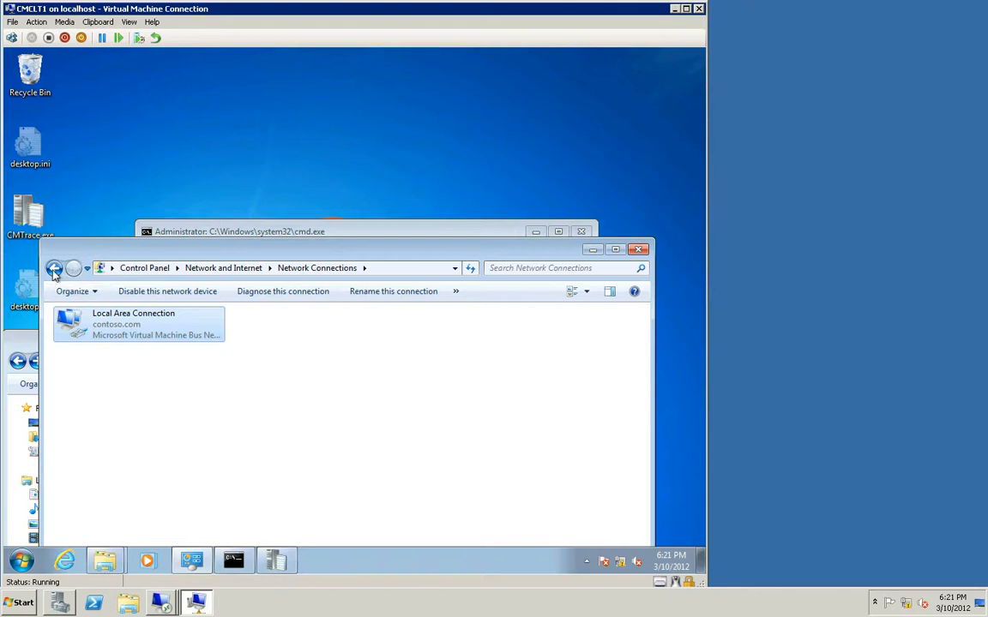
{"action": "left_click", "coordinate": [54, 269]}
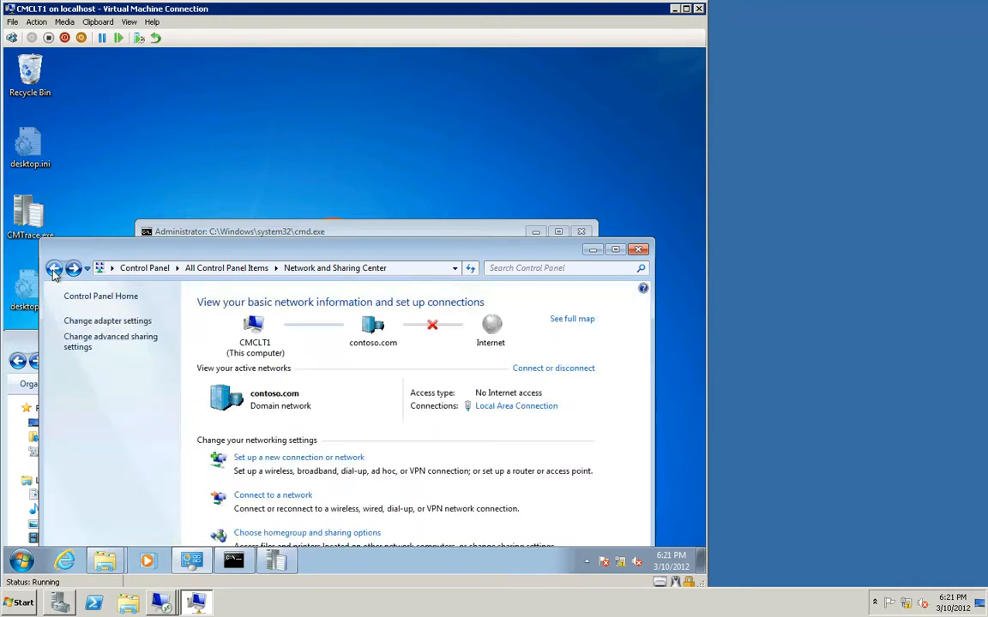
{"action": "left_click", "coordinate": [53, 268]}
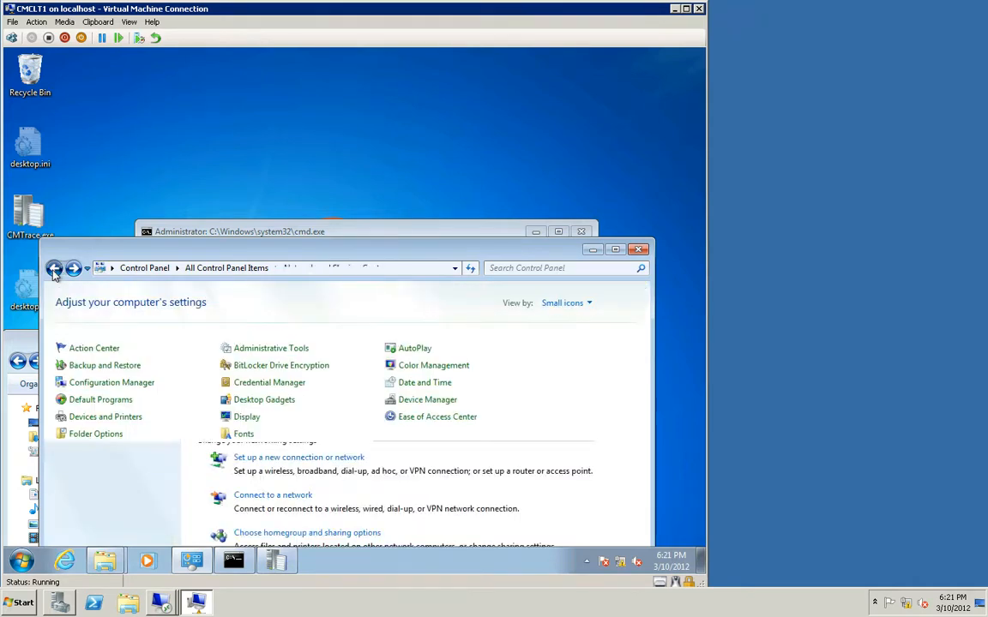
{"action": "left_click", "coordinate": [122, 388]}
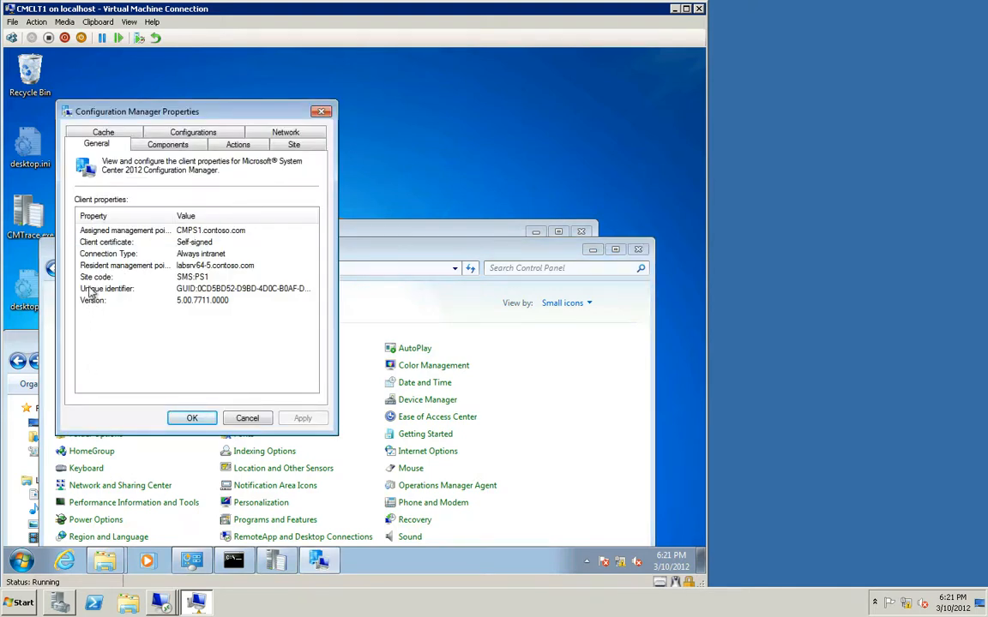
{"action": "left_click", "coordinate": [144, 237]}
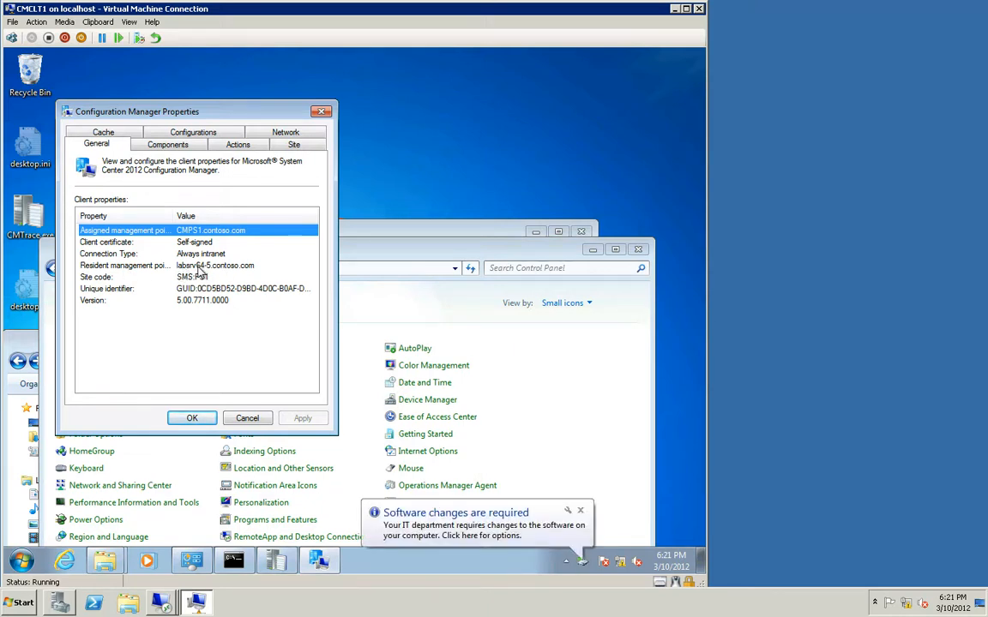
{"action": "left_click", "coordinate": [198, 267]}
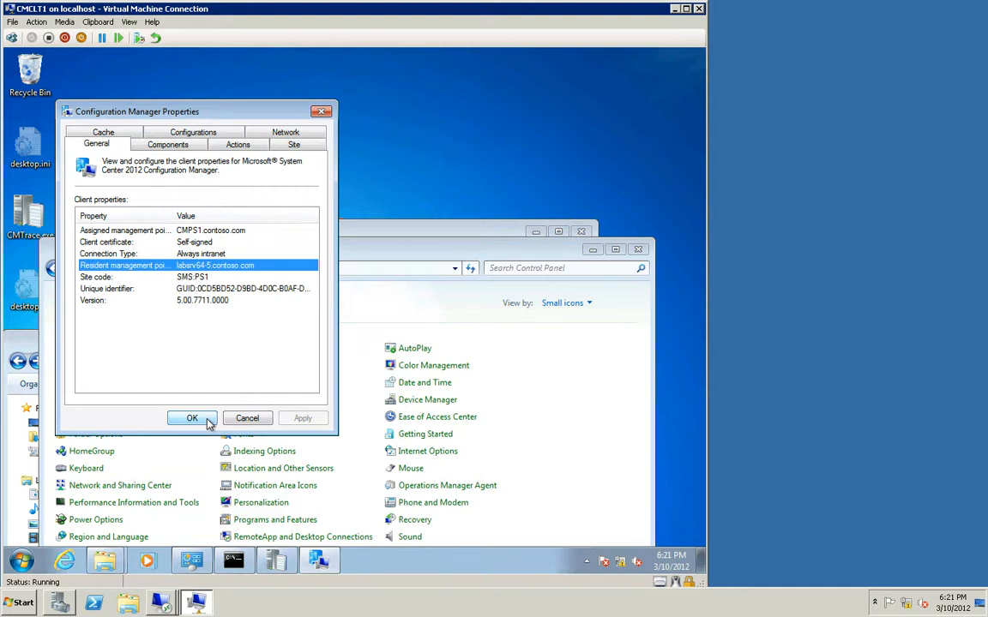
{"action": "left_click", "coordinate": [192, 419]}
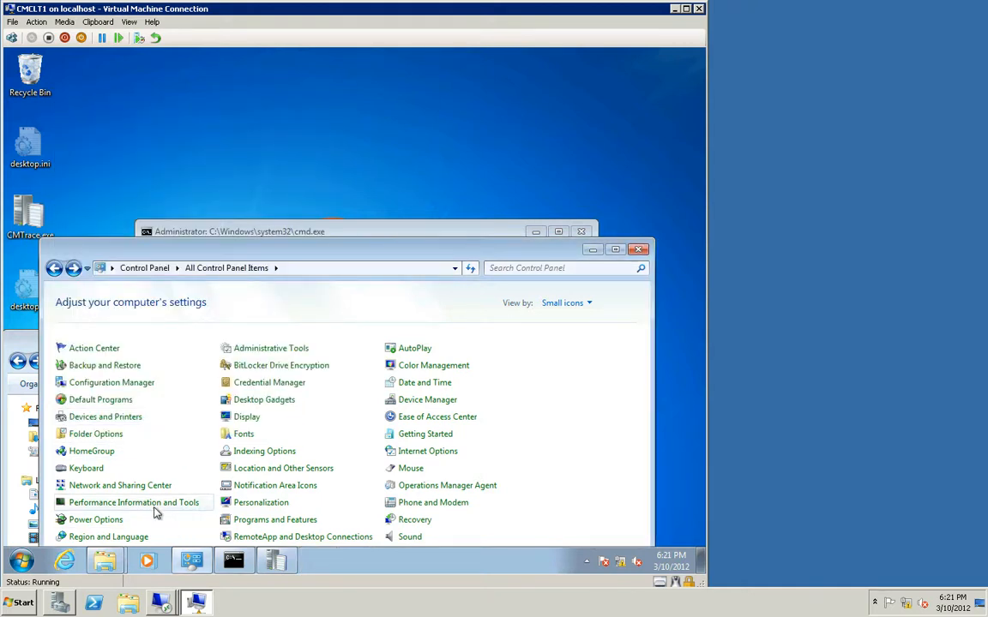
- Launch Software Center again to list the available applications
{"action": "left_click", "coordinate": [32, 563]}
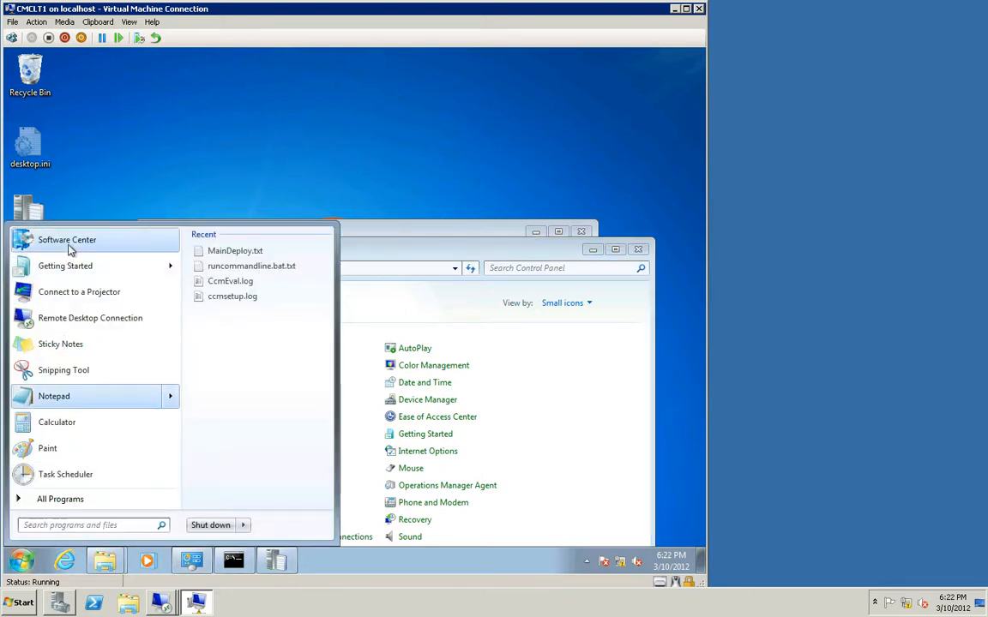
{"action": "left_click", "coordinate": [68, 246]}
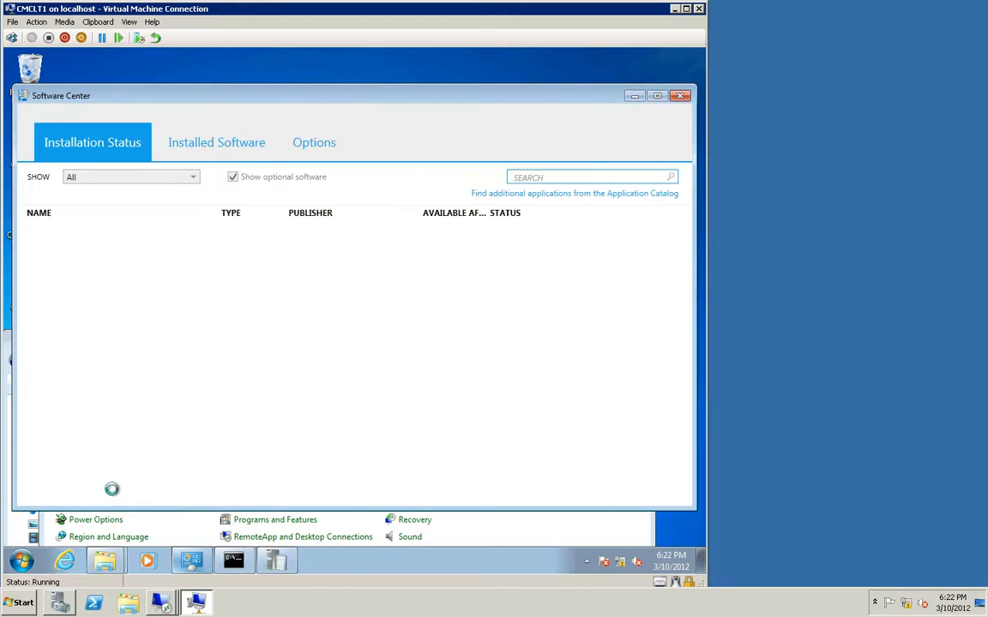
{"action": "left_click", "coordinate": [24, 562]}
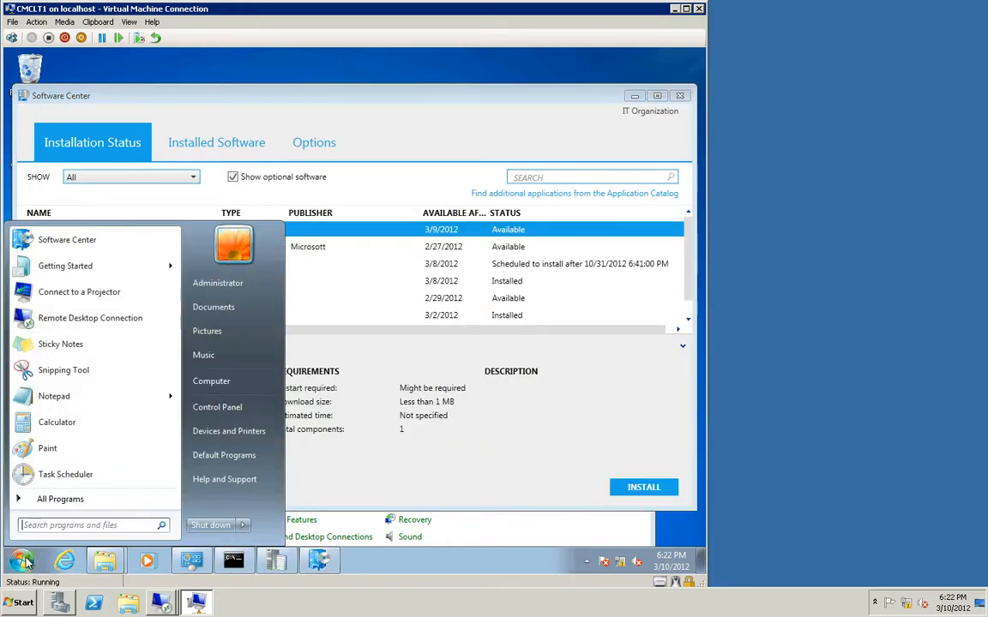
{"action": "left_click", "coordinate": [24, 562]}
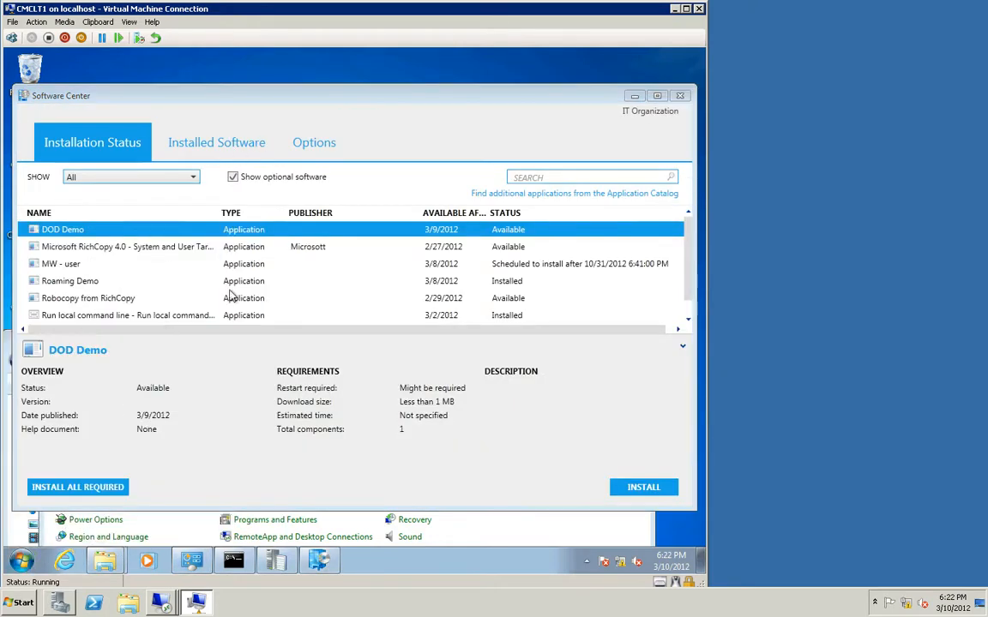
- Delete the j and j.BDRTEMP folders from C:\Windows\ccmcache and confirm moving them to the Recycle Bin
{"action": "mouse_move", "coordinate": [107, 561]}
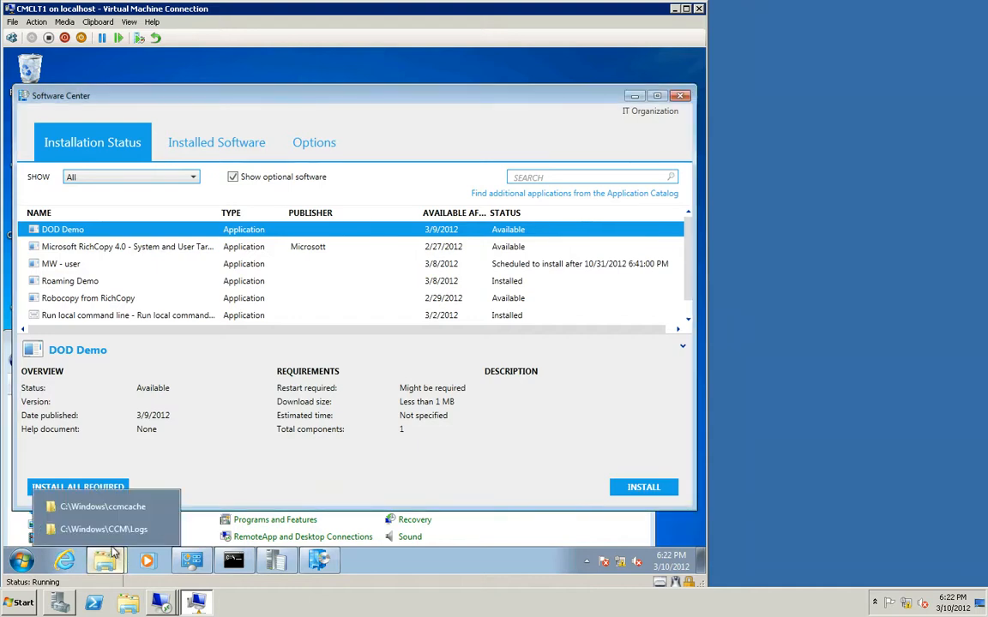
{"action": "left_click", "coordinate": [104, 507]}
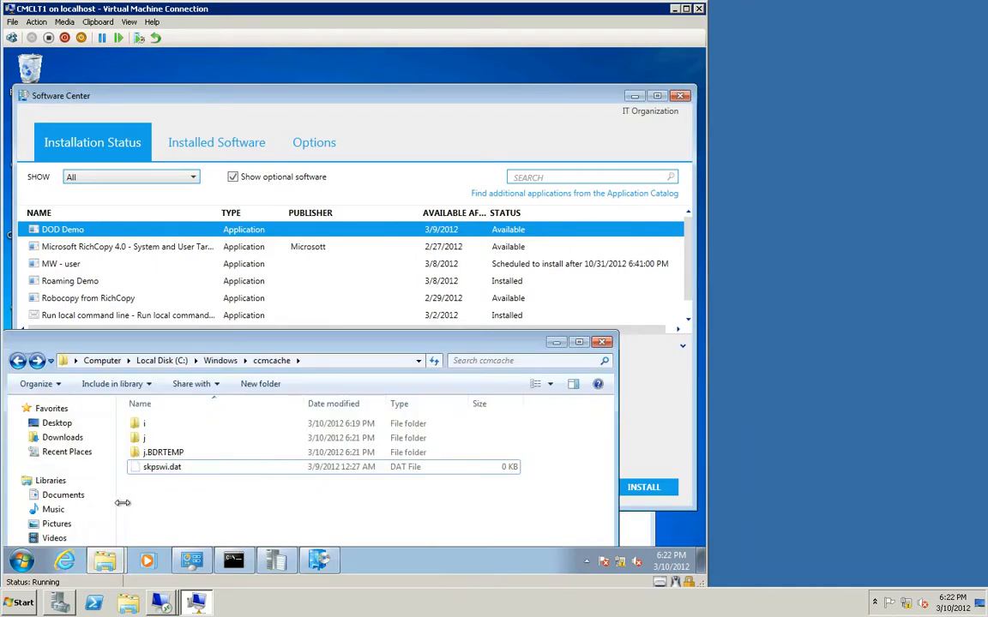
{"action": "left_click", "coordinate": [163, 453]}
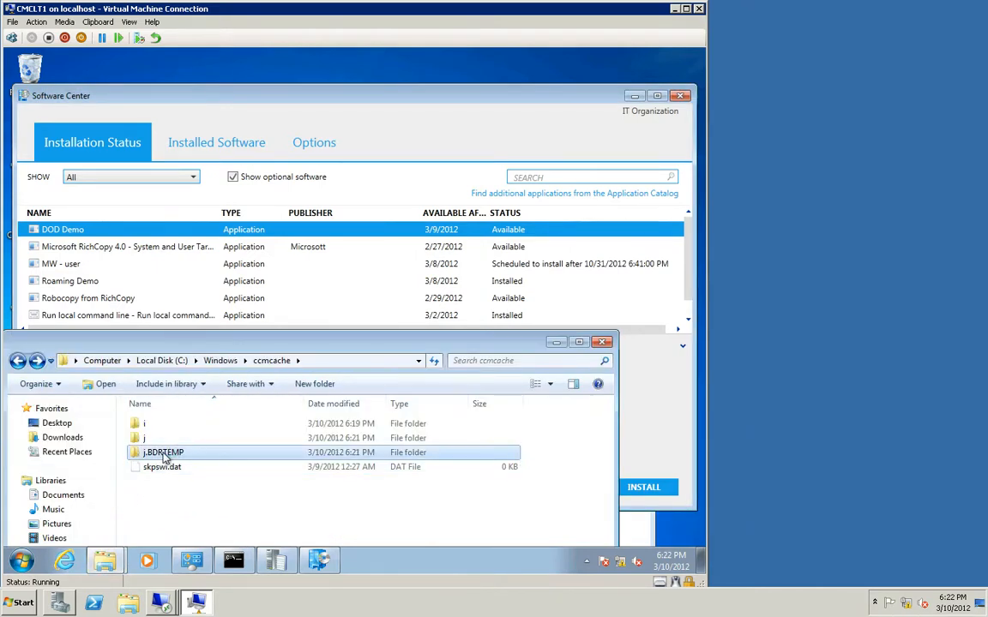
{"action": "key", "text": "shift+Up"}
{"action": "key", "text": "Delete"}
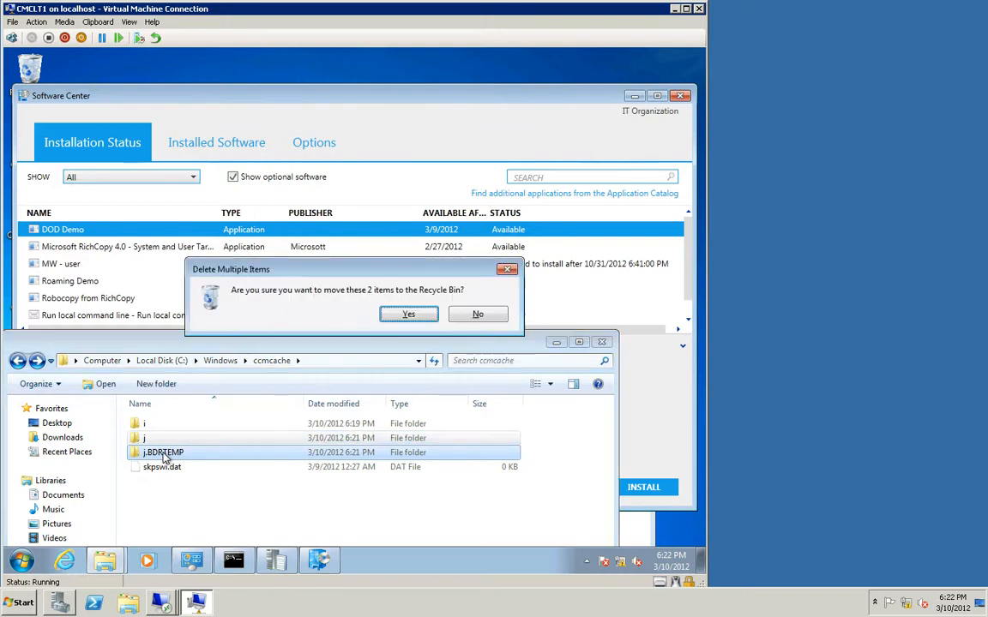
{"action": "key", "text": "Return"}
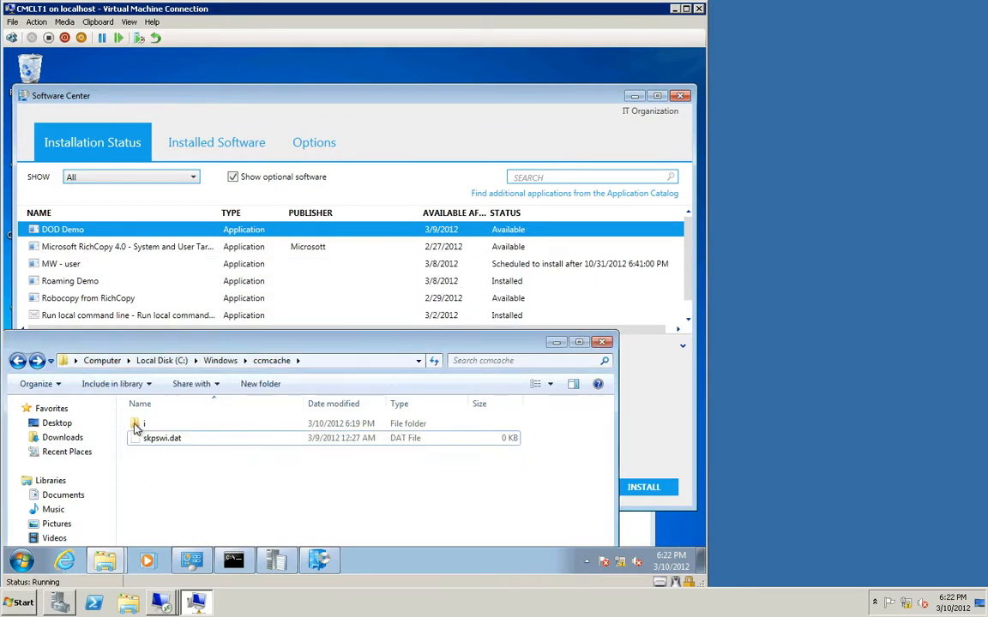
- Delete the i folder from C:\Windows\ccmcache and confirm moving it to the Recycle Bin
{"action": "left_click", "coordinate": [134, 426]}
{"action": "key", "text": "Delete"}
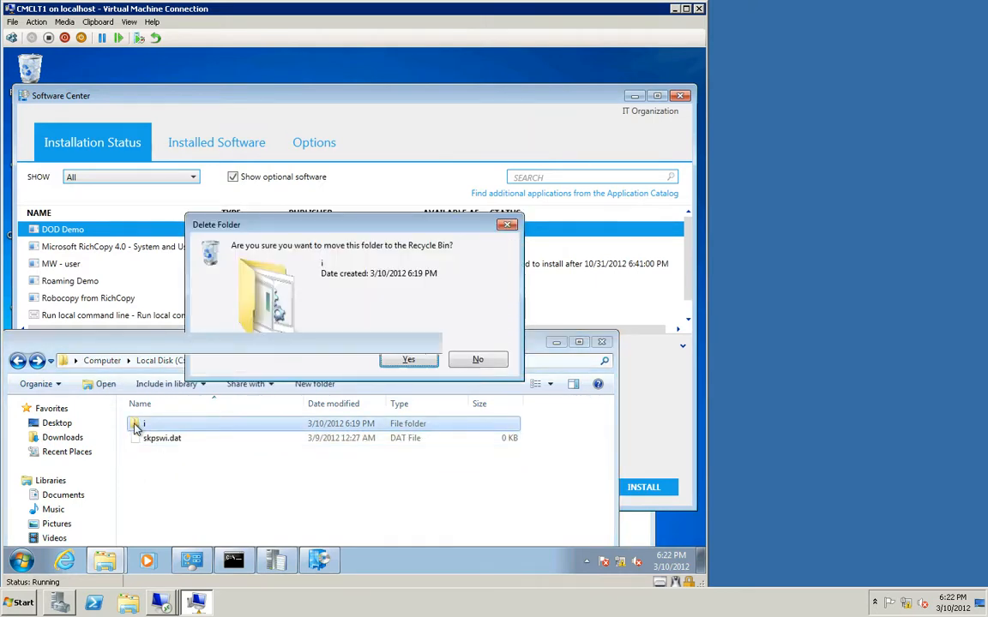
{"action": "key", "text": "Return"}
- Select Roaming Demo in Software Center and move the window aside to uncover the Recycle Bin on the desktop
{"action": "left_click", "coordinate": [480, 96]}
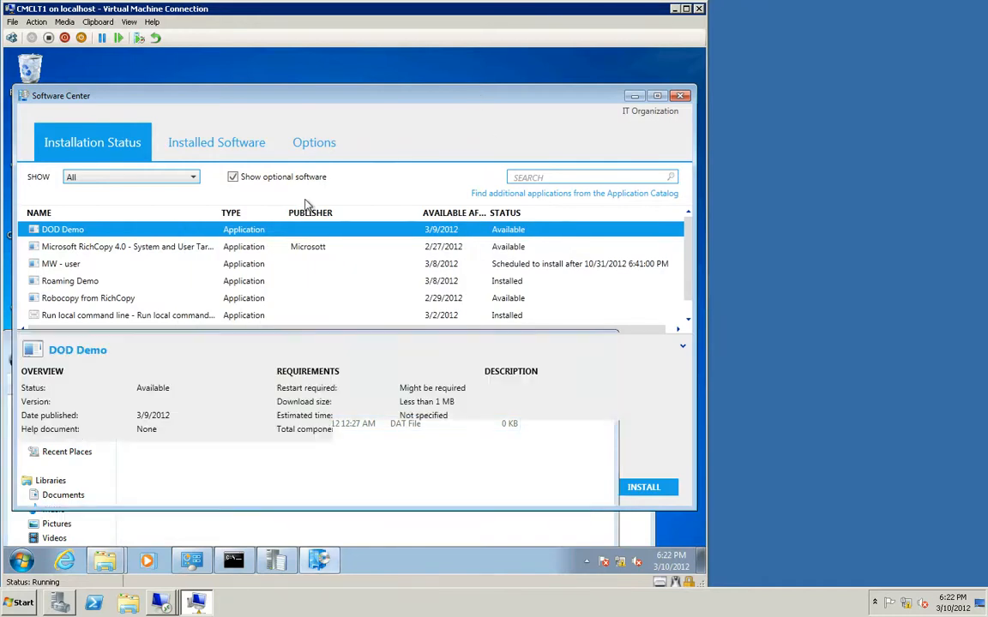
{"action": "left_click", "coordinate": [92, 282]}
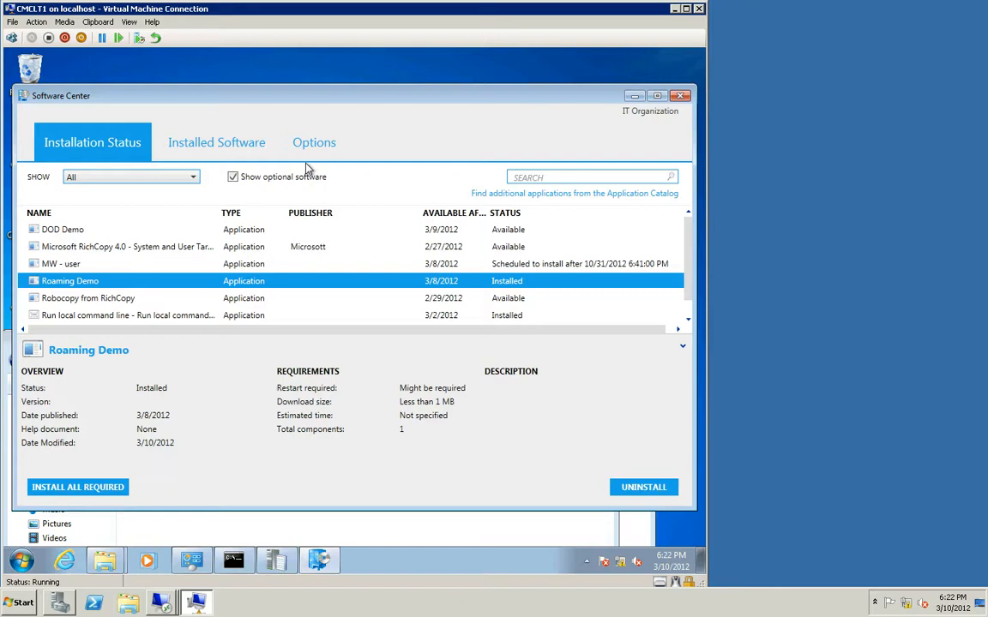
{"action": "left_click_drag", "start_coordinate": [309, 96], "coordinate": [348, 105]}
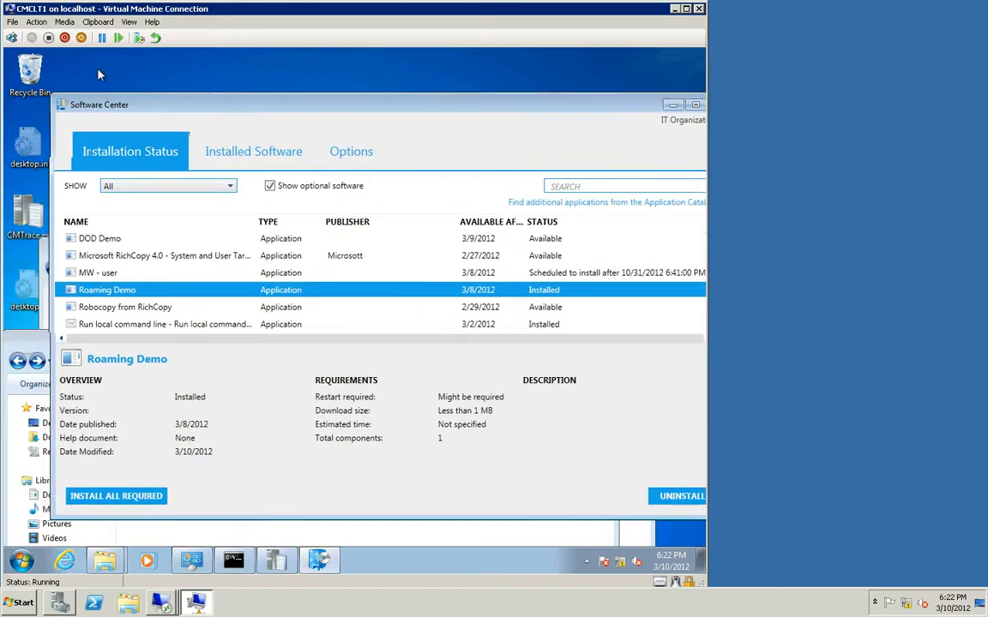
- Restore the deleted i, j and j.BDRTEMP cache folders from the Recycle Bin and close it
{"action": "left_click", "coordinate": [37, 75]}
{"action": "right_click", "coordinate": [36, 77]}
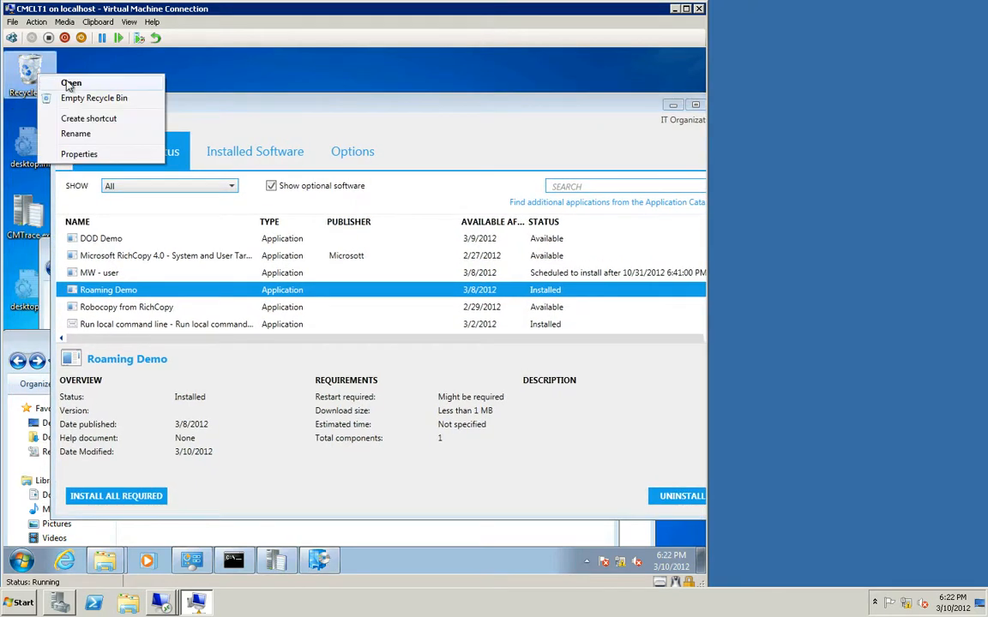
{"action": "left_click", "coordinate": [66, 80]}
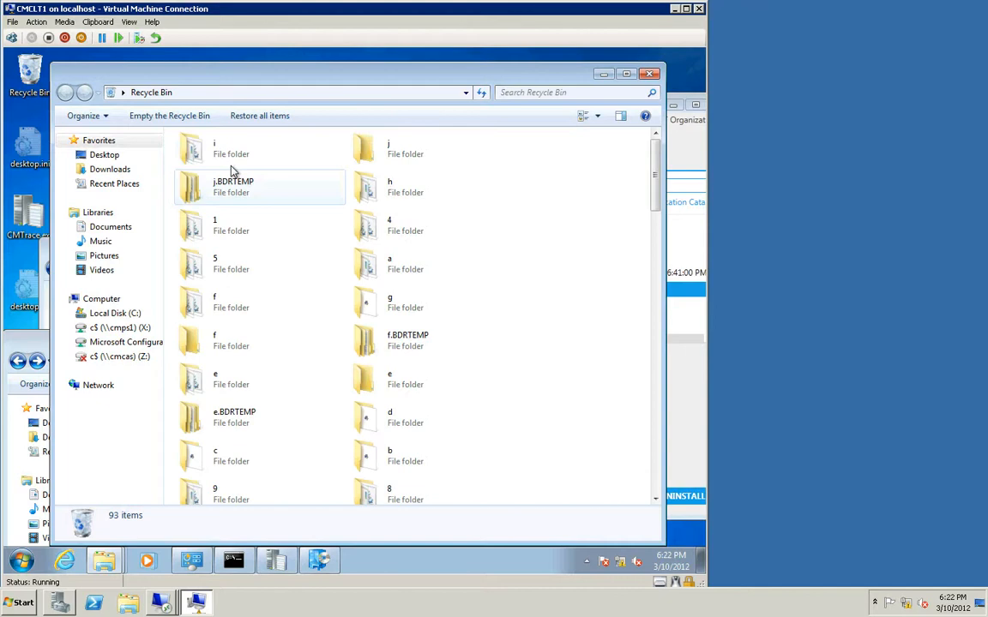
{"action": "left_click", "coordinate": [229, 153]}
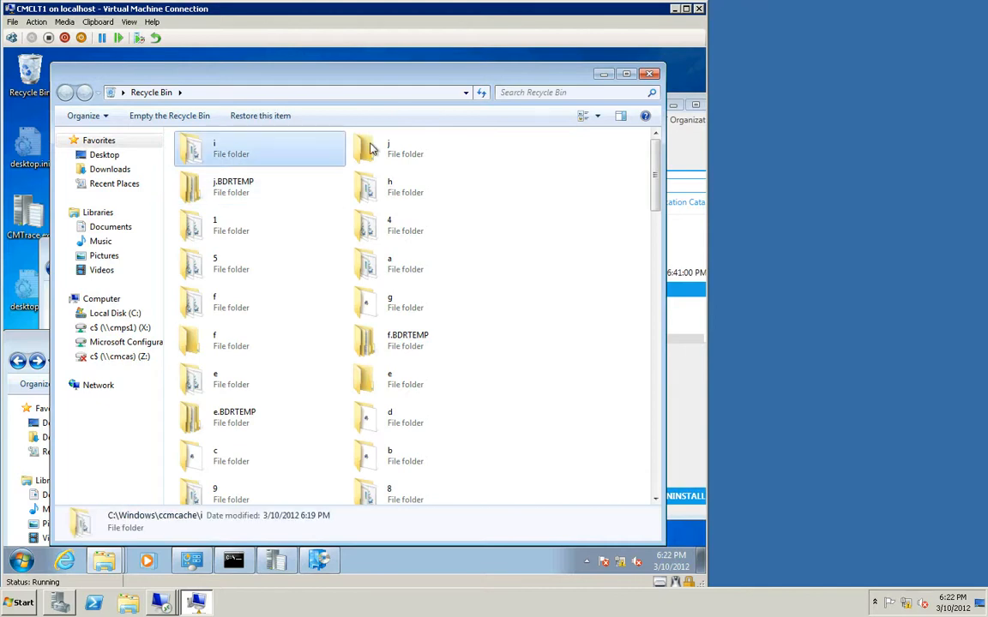
{"action": "left_click", "coordinate": [221, 193], "text": "shift"}
{"action": "right_click", "coordinate": [220, 196]}
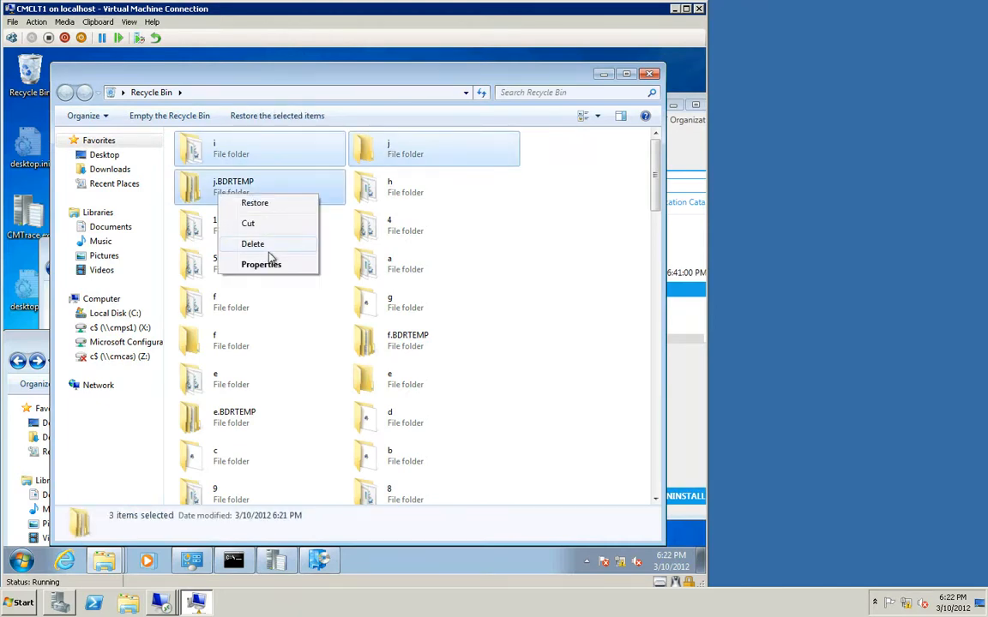
{"action": "left_click", "coordinate": [259, 205]}
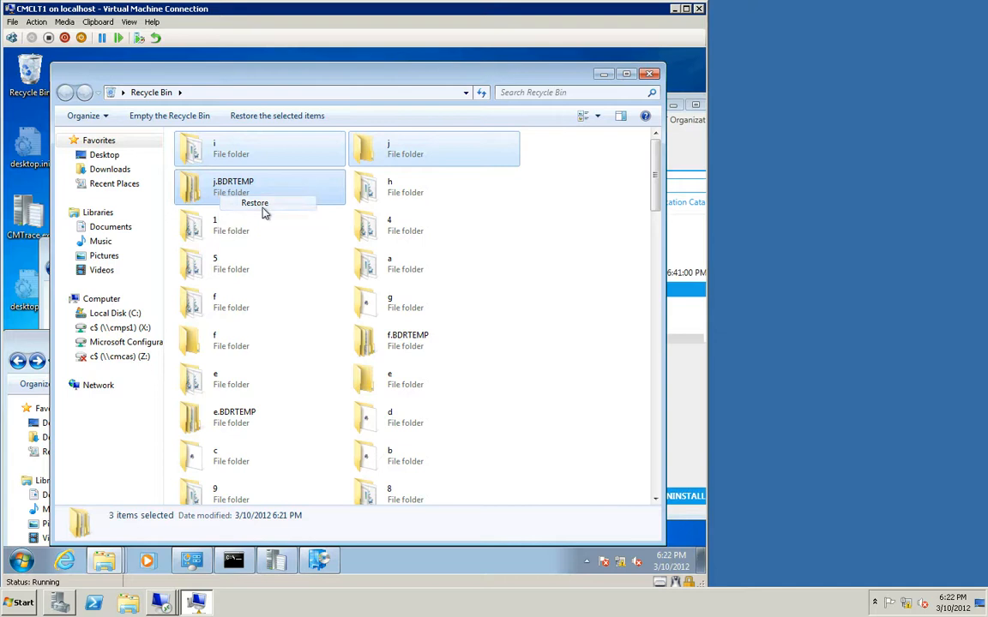
{"action": "left_click", "coordinate": [650, 74]}
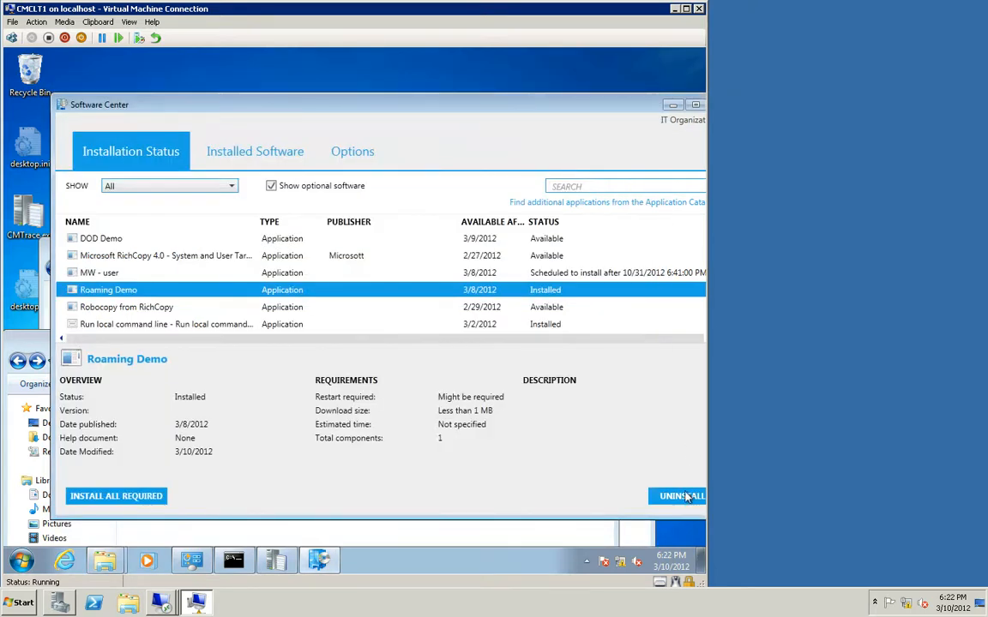
- Uninstall Roaming Demo and move the i, j and j.BDRTEMP folders from C:\Windows\ccmcache to the Recycle Bin
{"action": "left_click", "coordinate": [247, 533]}
{"action": "left_click", "coordinate": [175, 452]}
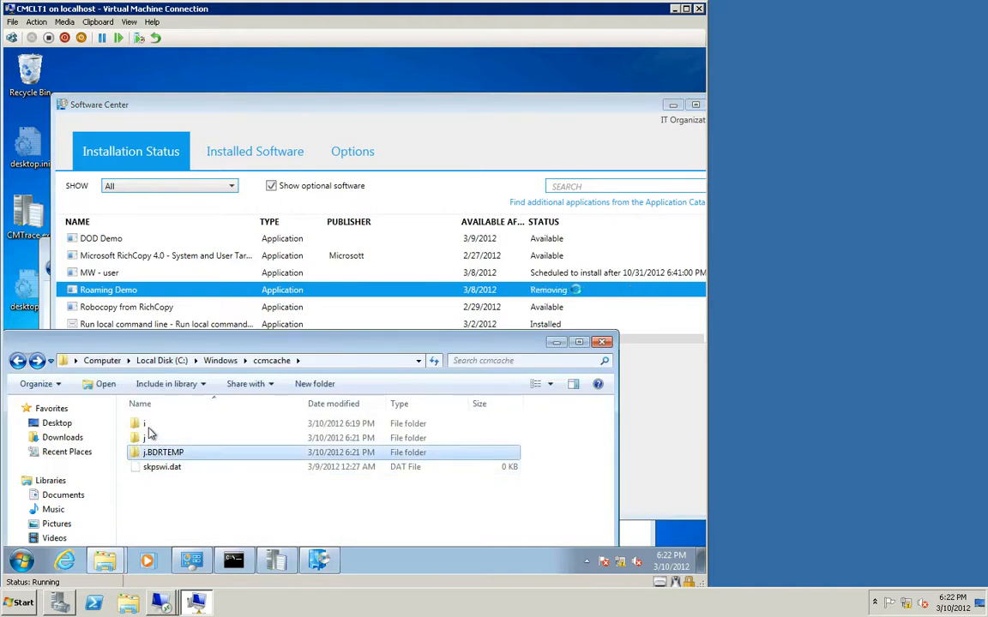
{"action": "left_click", "coordinate": [148, 424], "text": "shift"}
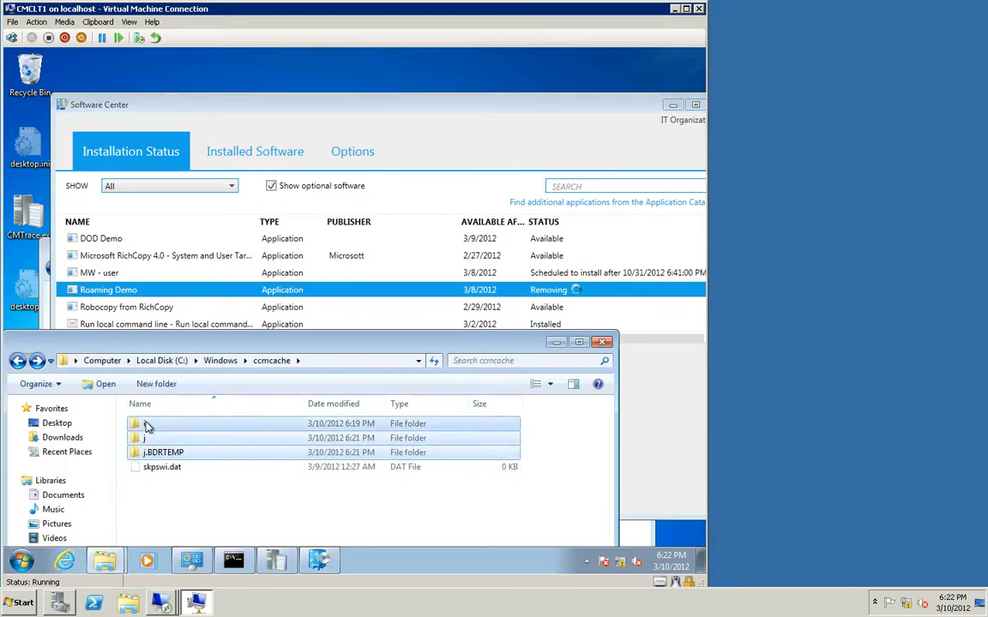
{"action": "key", "text": "Delete"}
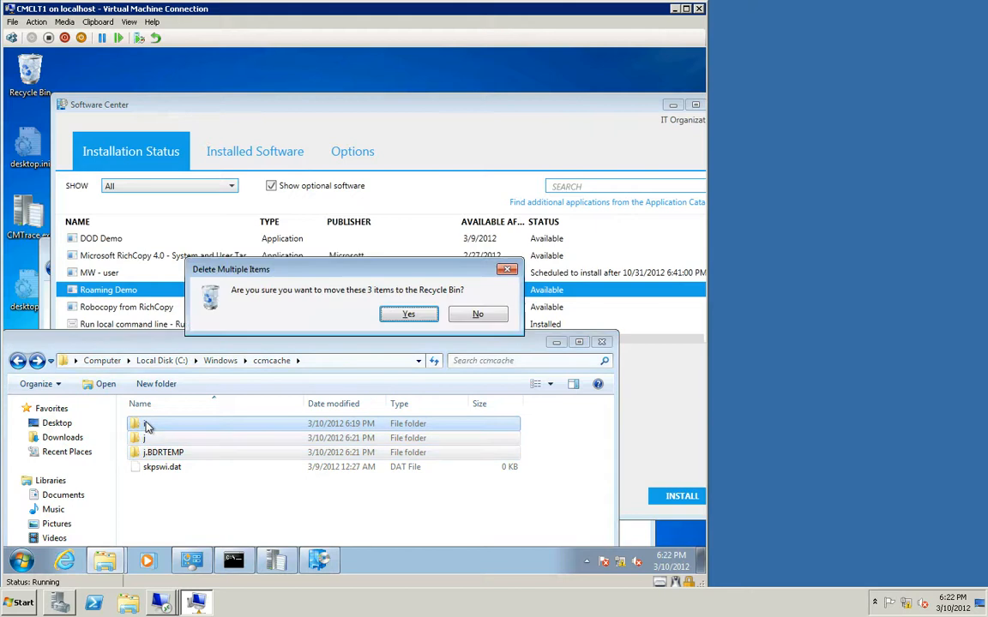
{"action": "key", "text": "Return"}
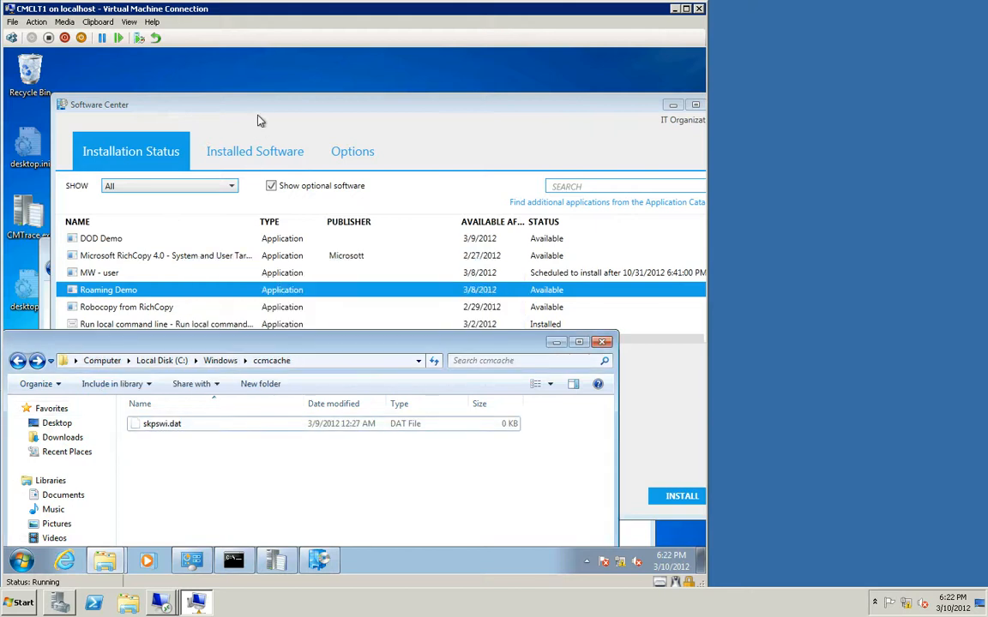
- Install Roaming Demo from Software Center, retrying the installation and continuing its paused command script to completion
{"action": "left_click", "coordinate": [269, 106]}
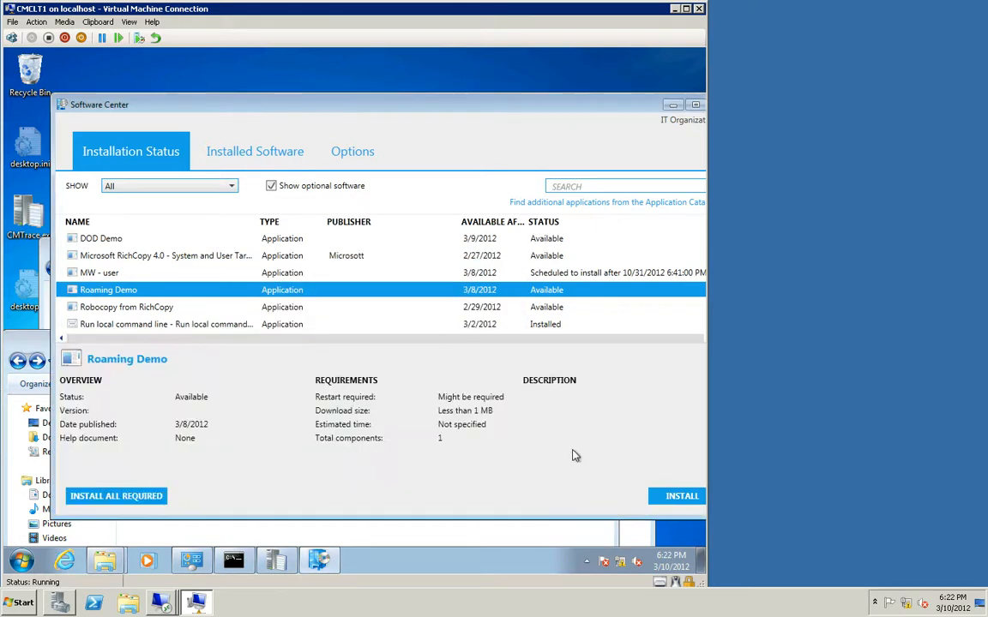
{"action": "left_click", "coordinate": [662, 496]}
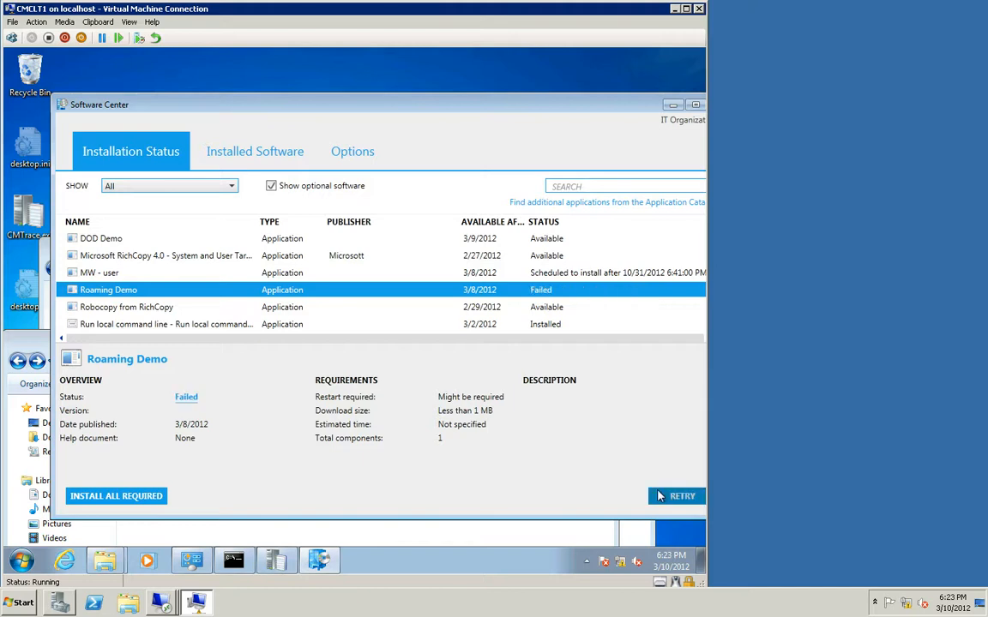
{"action": "left_click", "coordinate": [663, 496]}
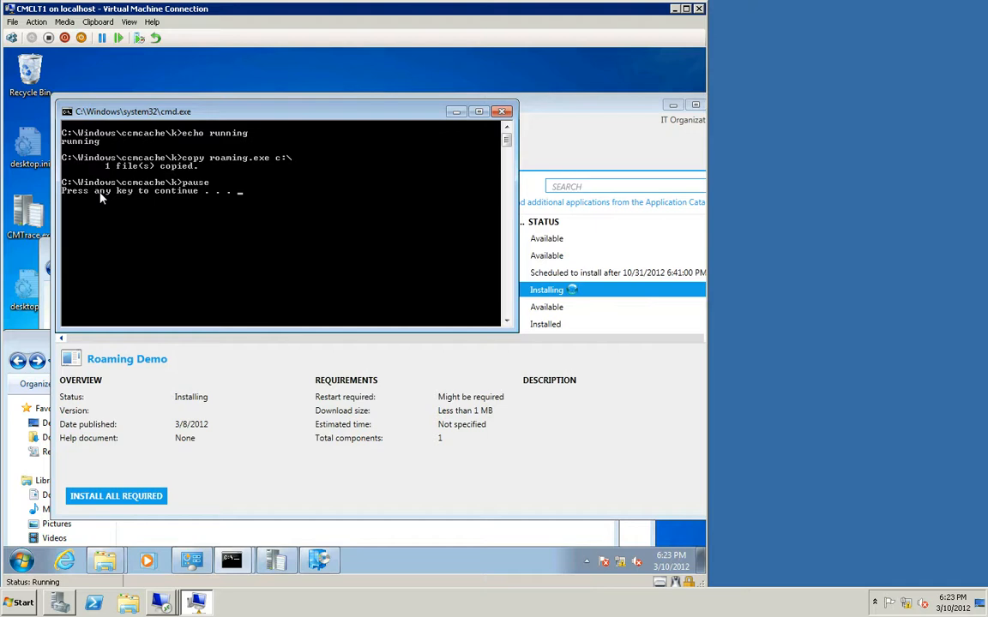
{"action": "key", "text": "Return"}
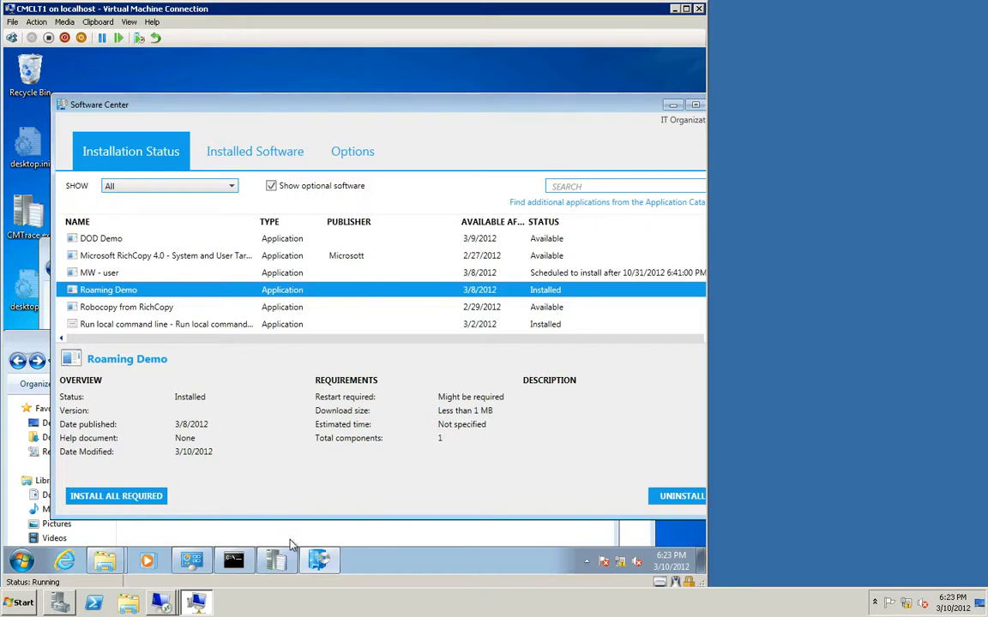
- Check ContentTransferManager.log for the distribution point URL that the latest Roaming Demo content download started from
{"action": "left_click", "coordinate": [318, 562]}
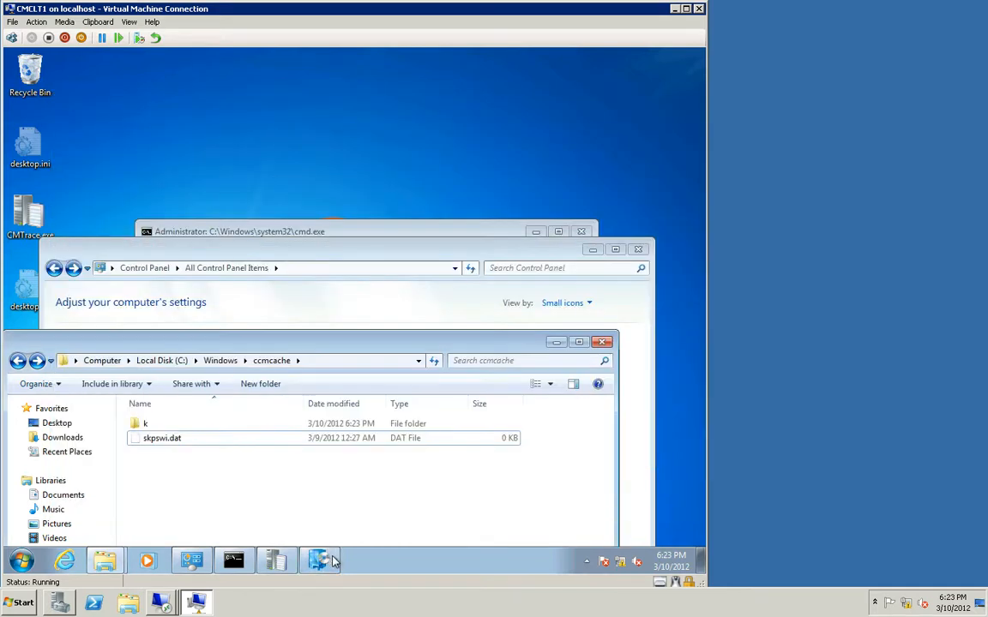
{"action": "left_click", "coordinate": [322, 564]}
{"action": "left_click", "coordinate": [276, 562]}
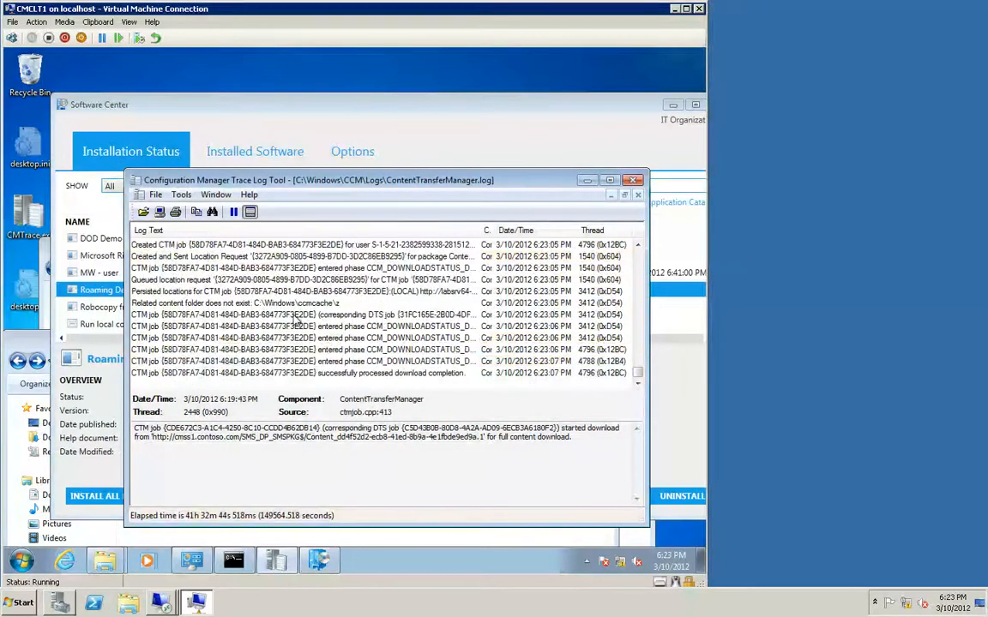
{"action": "left_click", "coordinate": [295, 316]}
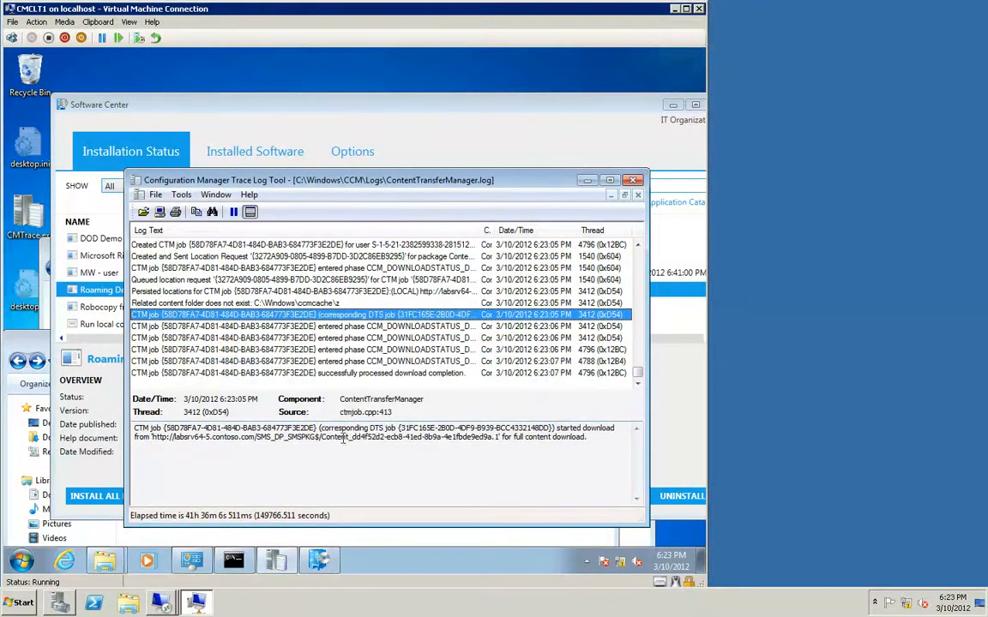
{"action": "left_click_drag", "start_coordinate": [342, 437], "coordinate": [155, 441]}
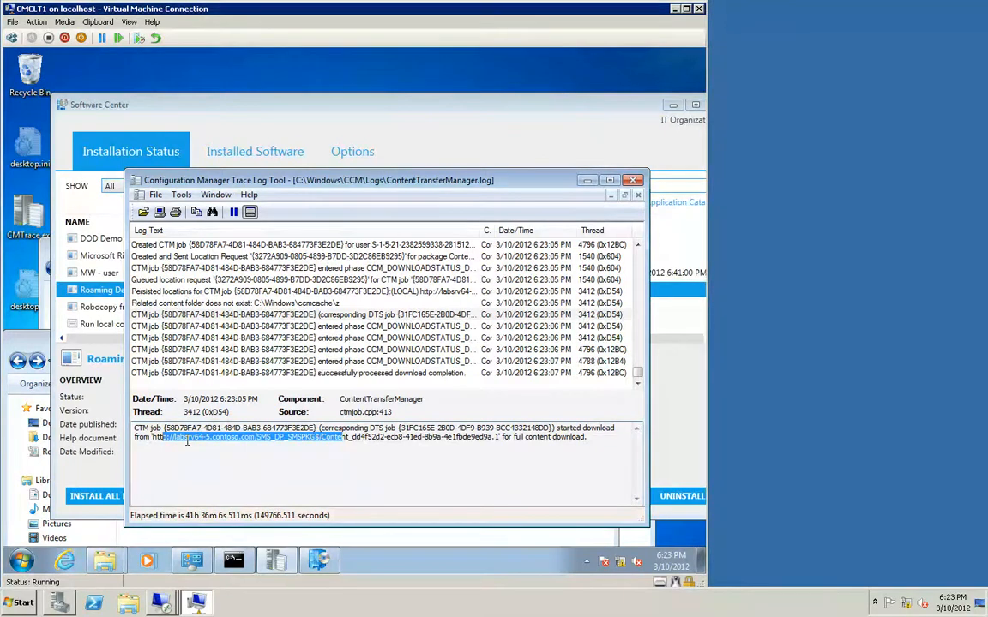
{"action": "left_click", "coordinate": [587, 180]}
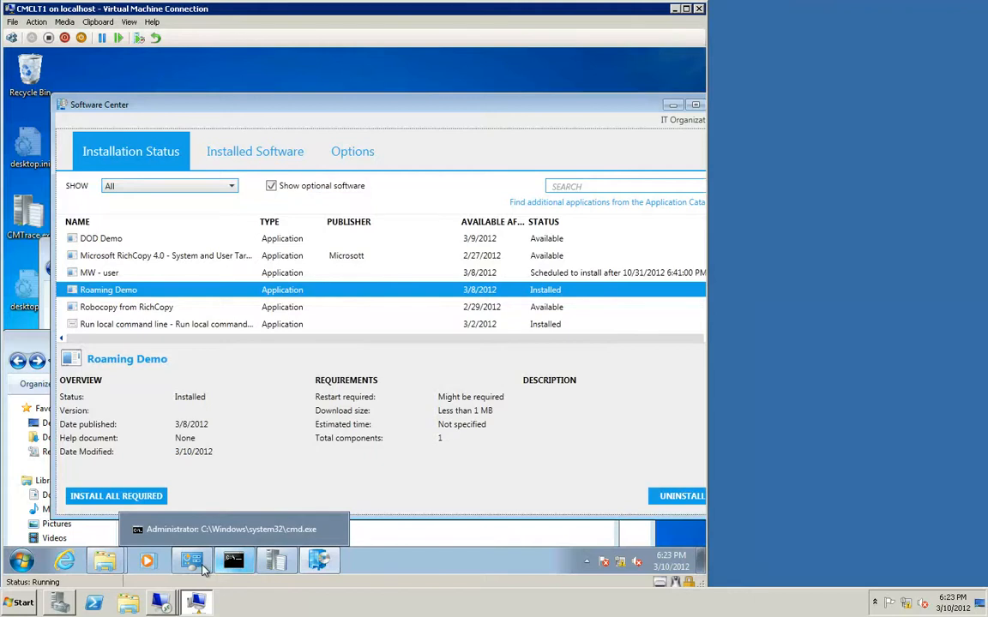
- Set the Local Area Connection's IPv4 address to 192.168.0.43 and apply the adapter settings
{"action": "left_click", "coordinate": [200, 568]}
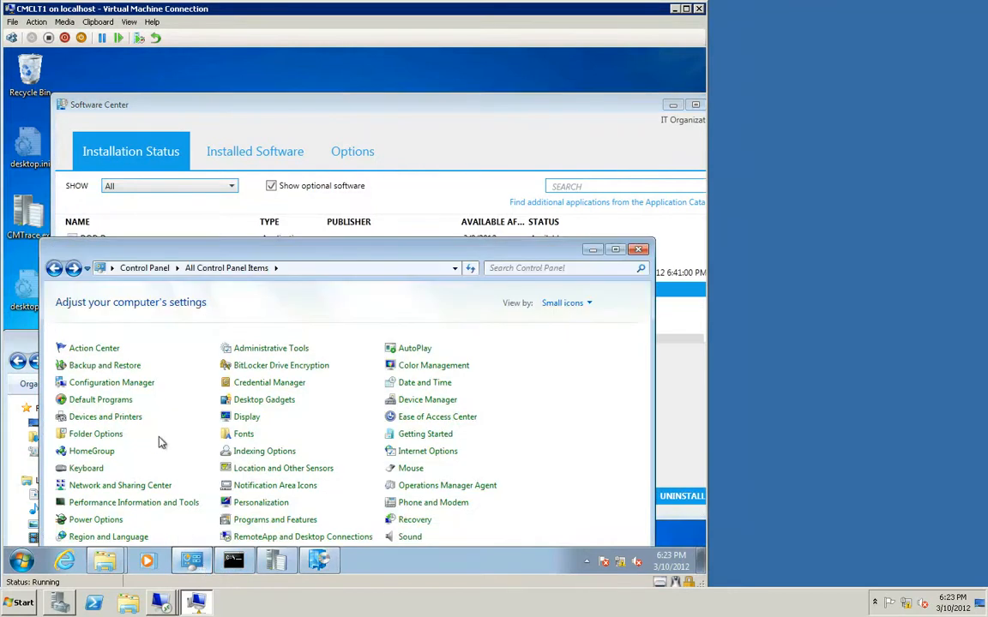
{"action": "left_click", "coordinate": [104, 486]}
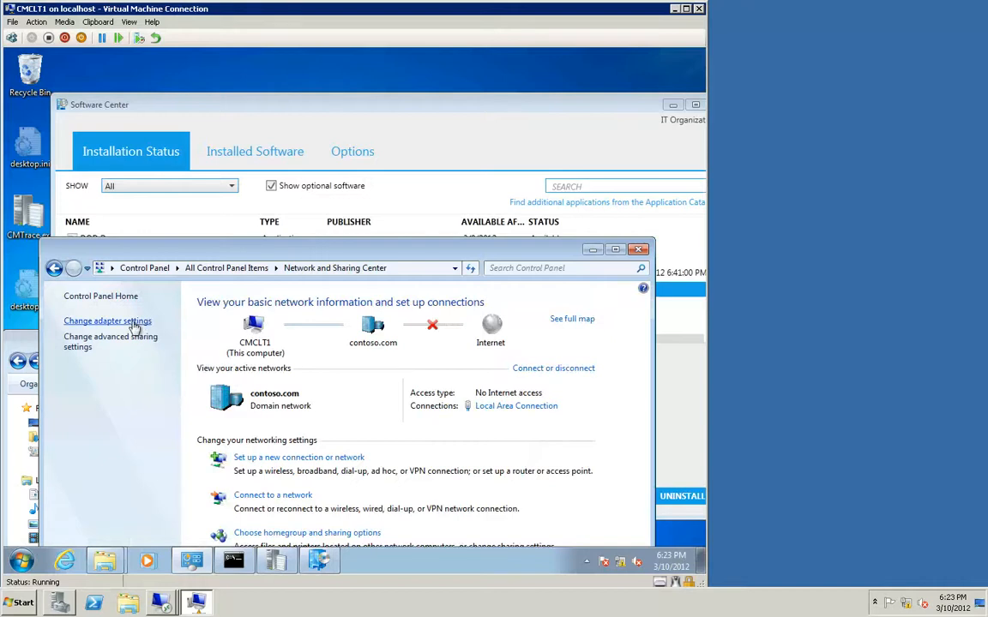
{"action": "left_click", "coordinate": [130, 321]}
{"action": "right_click", "coordinate": [133, 324]}
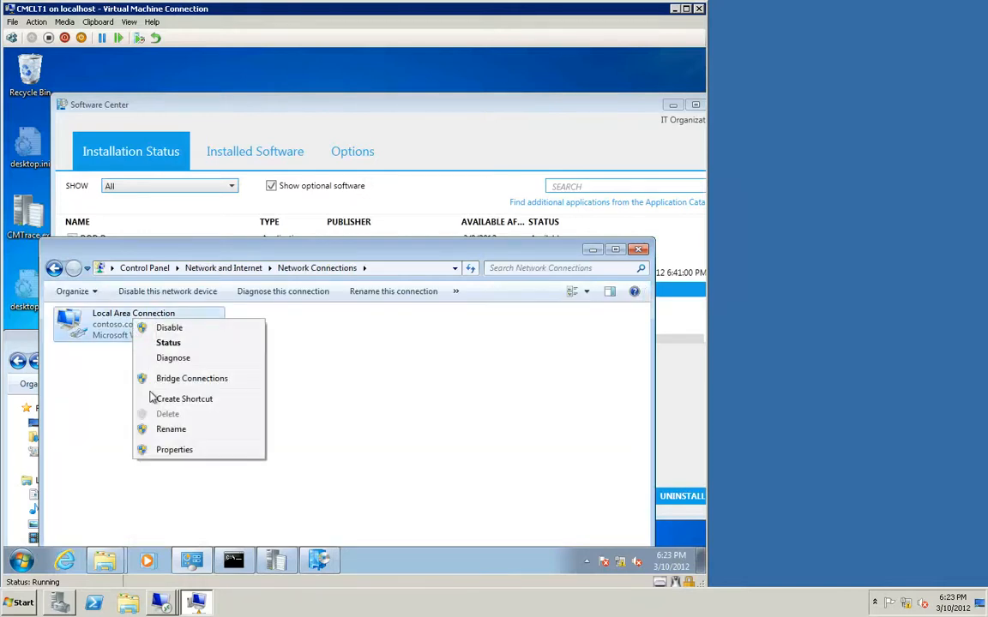
{"action": "left_click", "coordinate": [172, 449]}
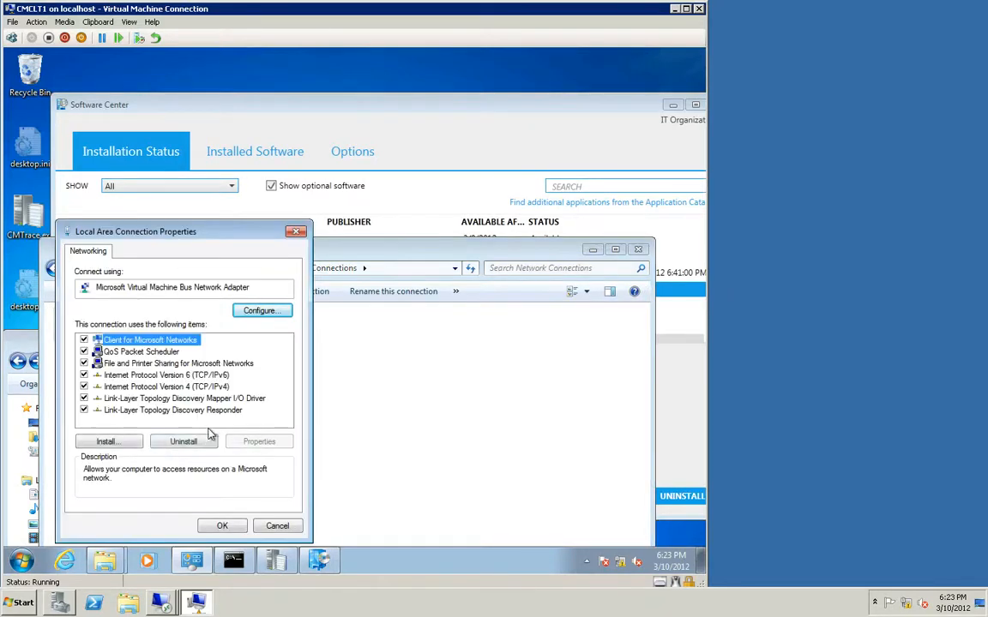
{"action": "left_click", "coordinate": [187, 386]}
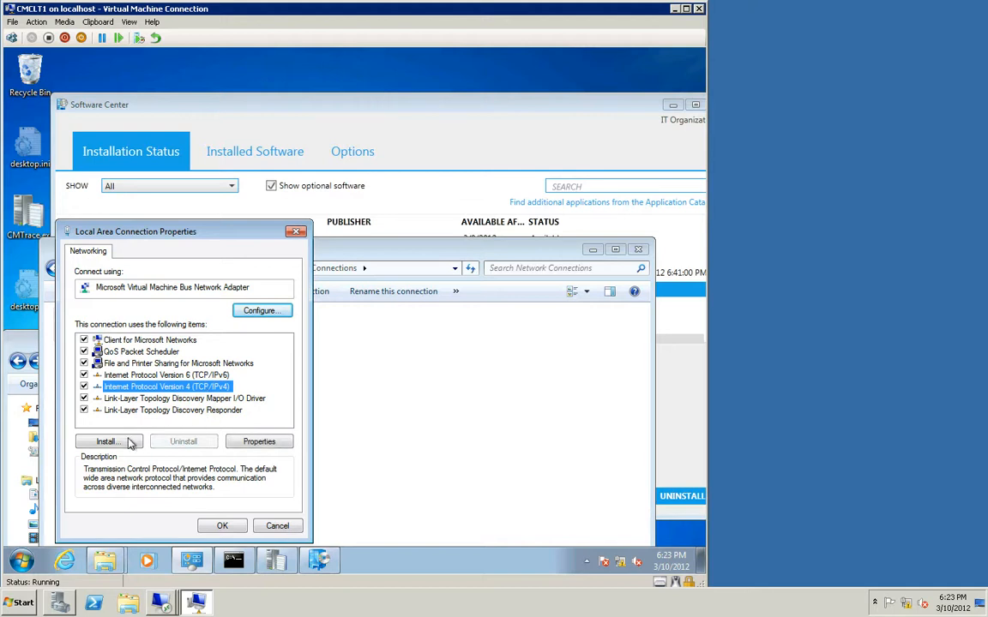
{"action": "left_click", "coordinate": [248, 442]}
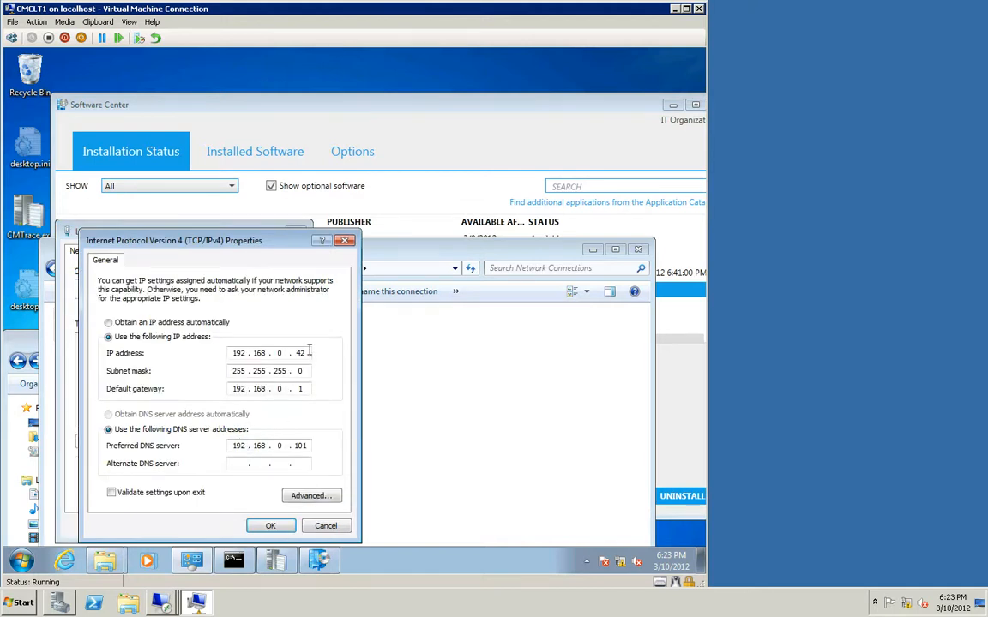
{"action": "key", "text": "BackSpace"}
{"action": "left_click", "coordinate": [266, 525]}
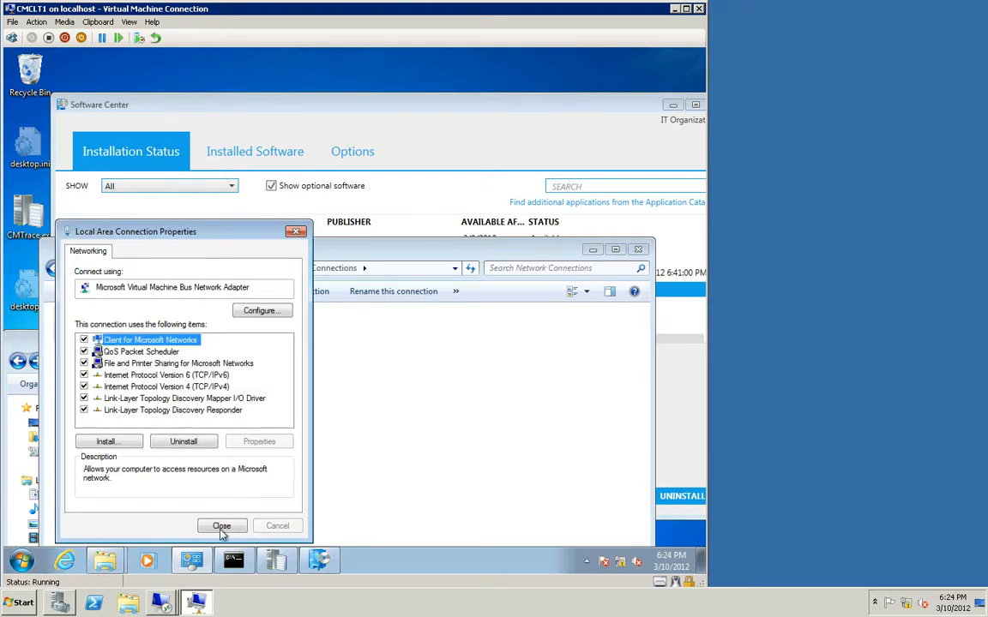
{"action": "left_click", "coordinate": [221, 527]}
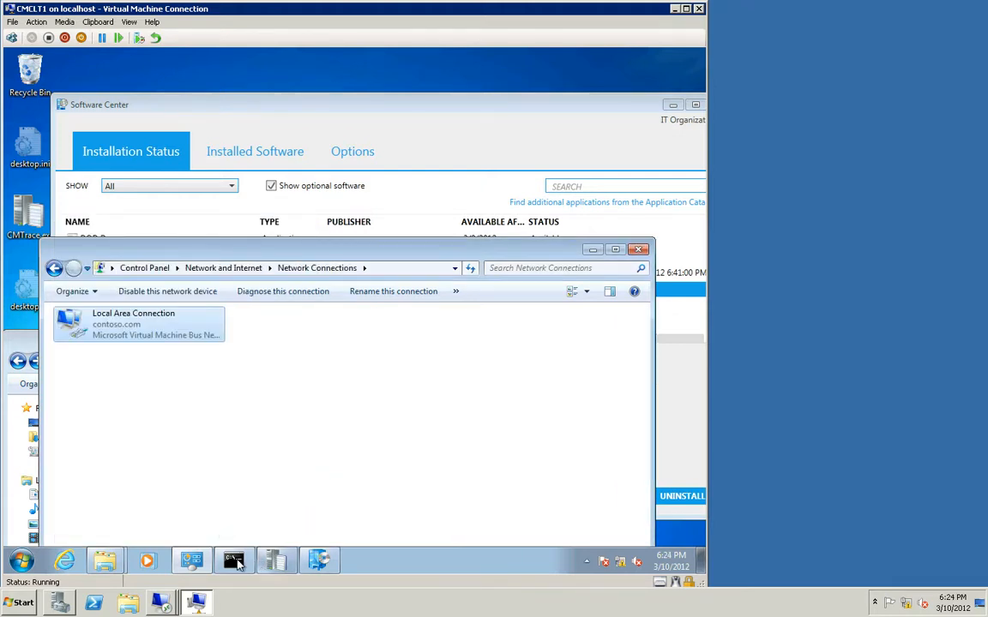
- Run ipconfig in the command prompt to verify the client's new IP address
{"action": "left_click", "coordinate": [234, 561]}
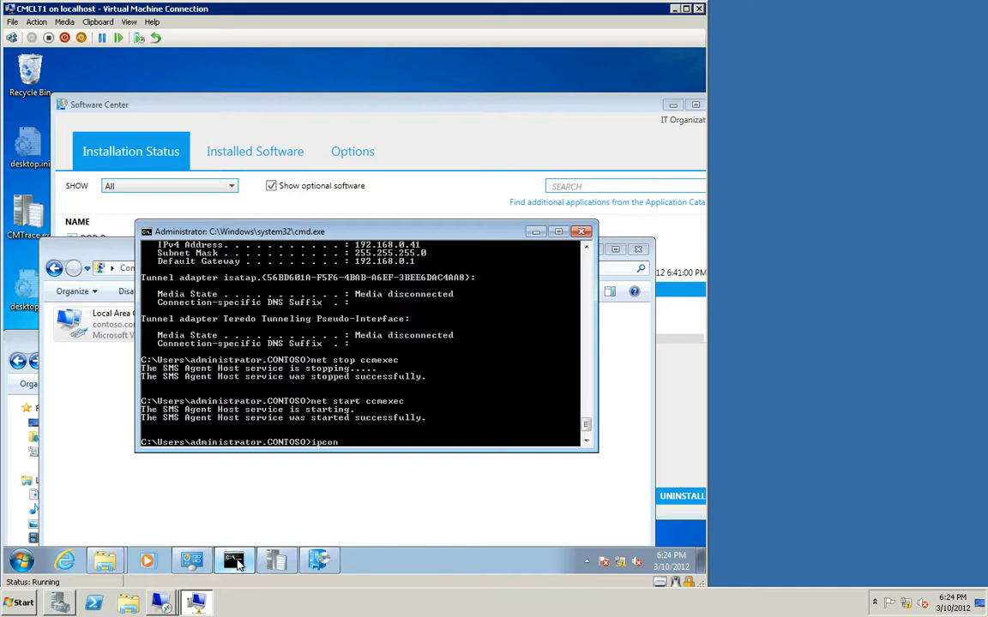
{"action": "type", "text": "ipconfig"}
{"action": "key", "text": "Return"}
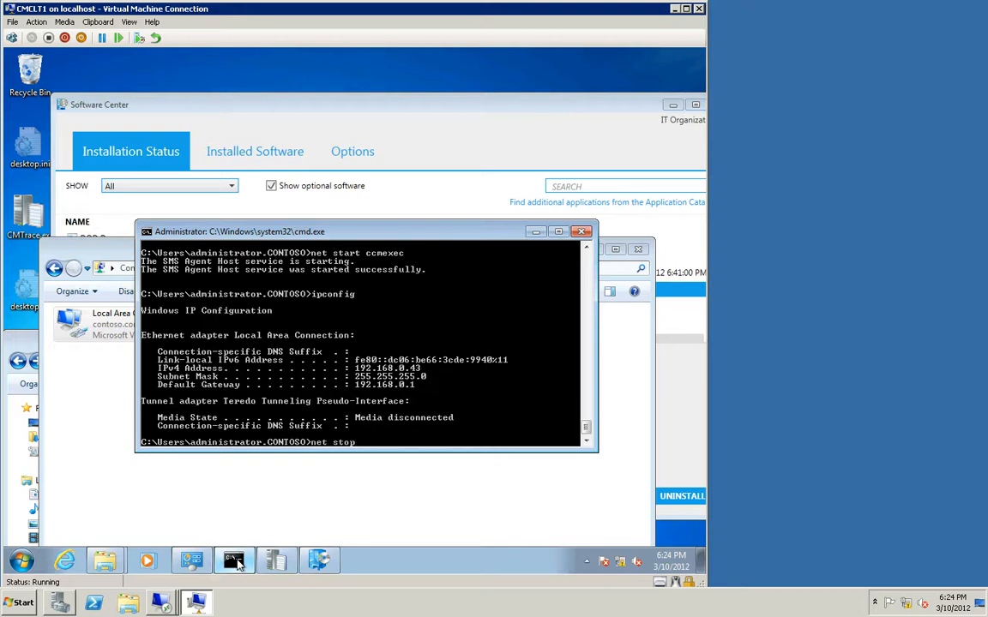
- Restart the SMS Agent Host service by running net stop ccmexec and net start ccmexec in the command prompt
{"action": "type", "text": "net stop ccmexec"}
{"action": "key", "text": "Return"}
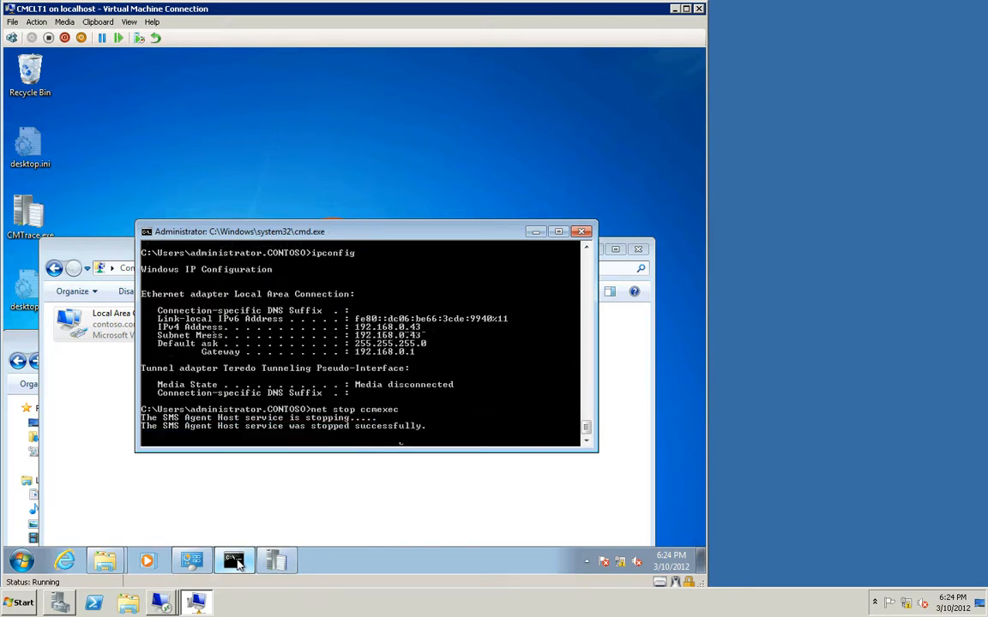
{"action": "key", "text": "Down"}
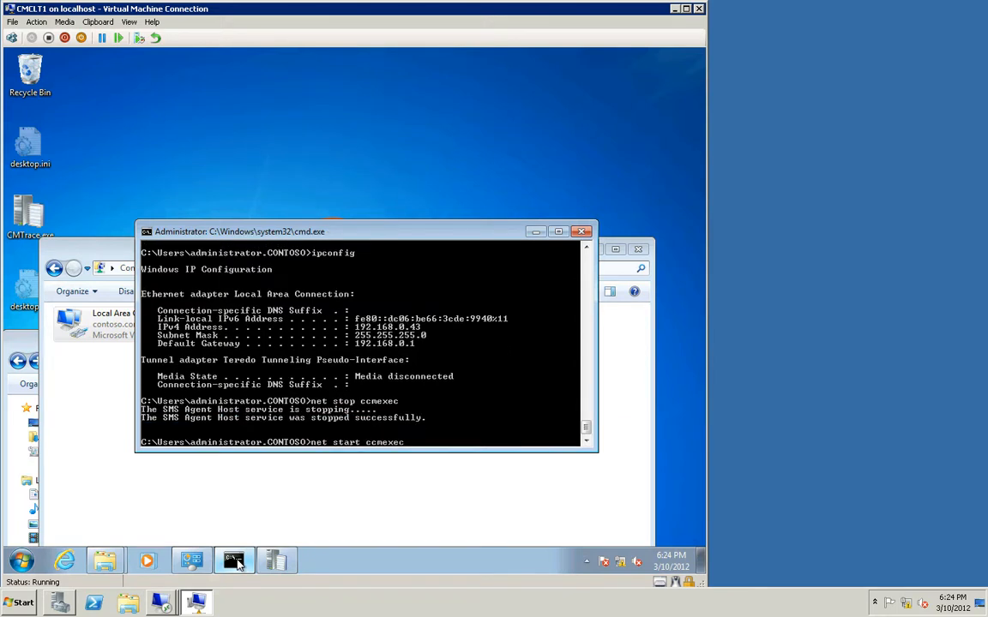
{"action": "key", "text": "Return"}
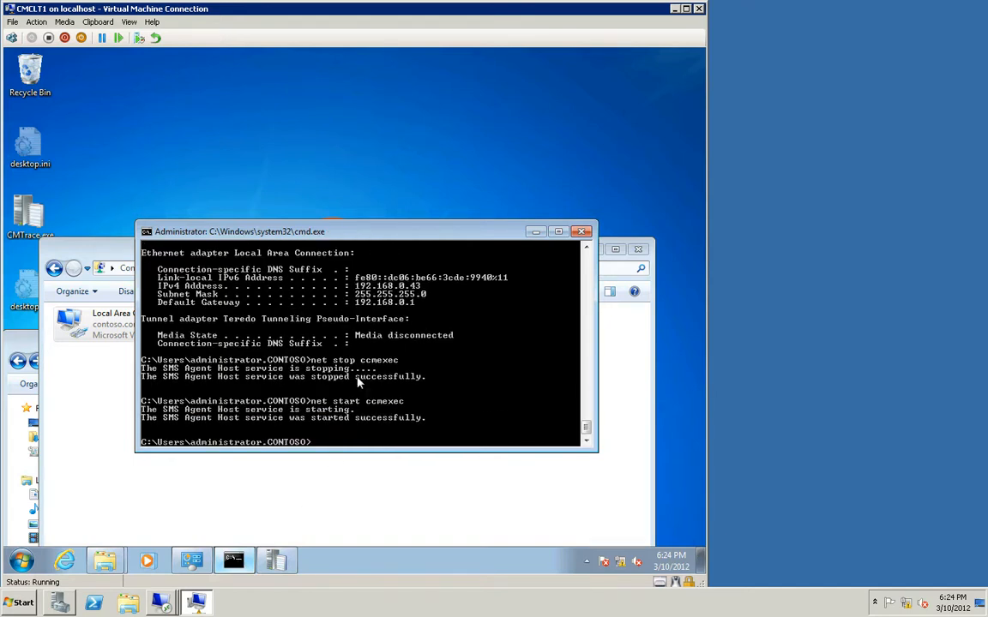
{"action": "left_click", "coordinate": [535, 233]}
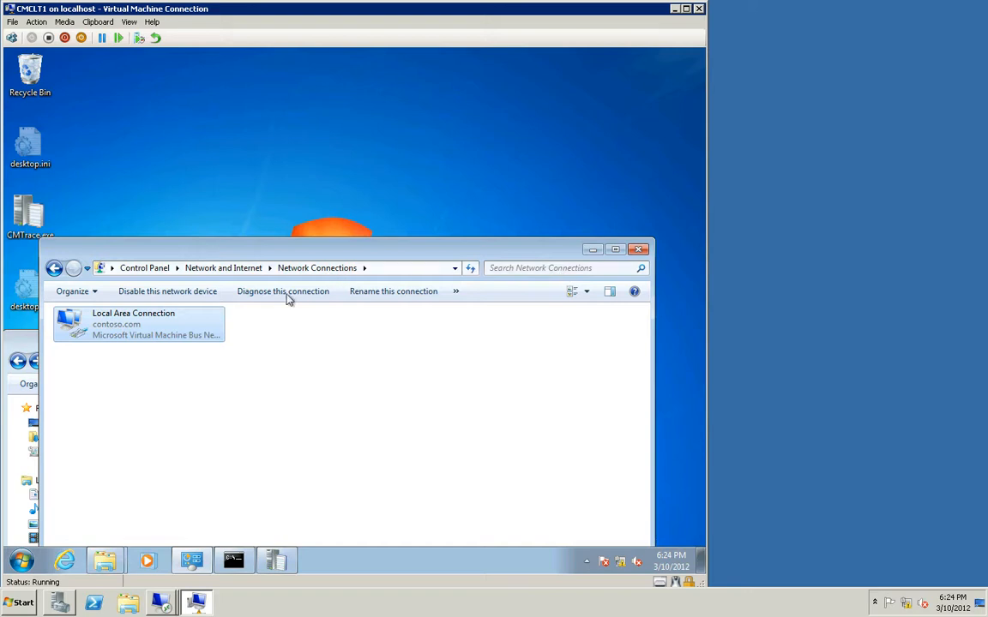
- Check the client's assigned management point and site code in the Configuration Manager properties of Control Panel
{"action": "left_click", "coordinate": [54, 269]}
{"action": "left_click", "coordinate": [54, 269]}
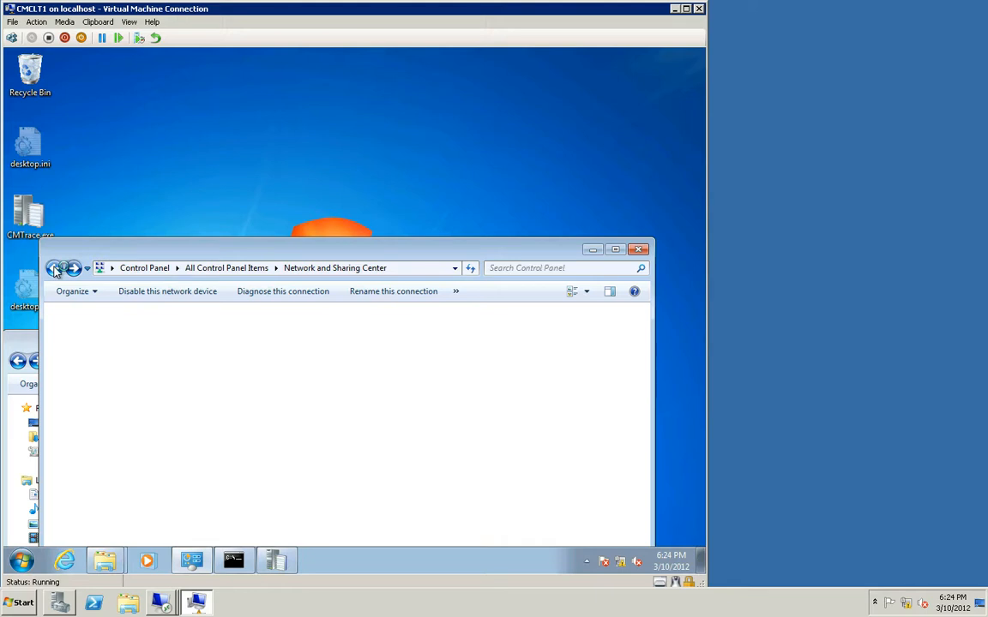
{"action": "left_click", "coordinate": [196, 270]}
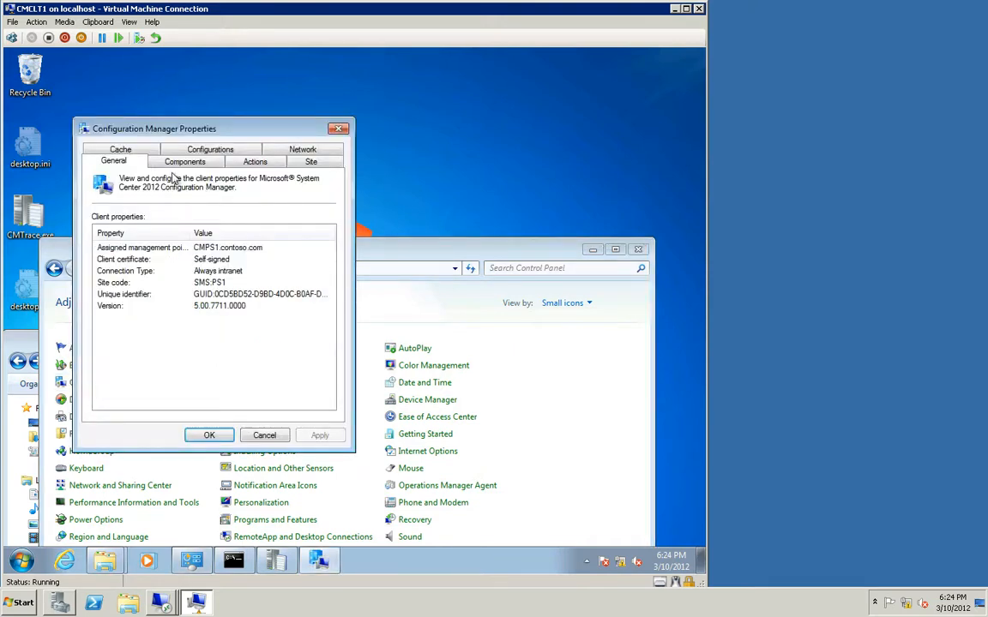
{"action": "left_click", "coordinate": [135, 248]}
{"action": "left_click", "coordinate": [150, 281]}
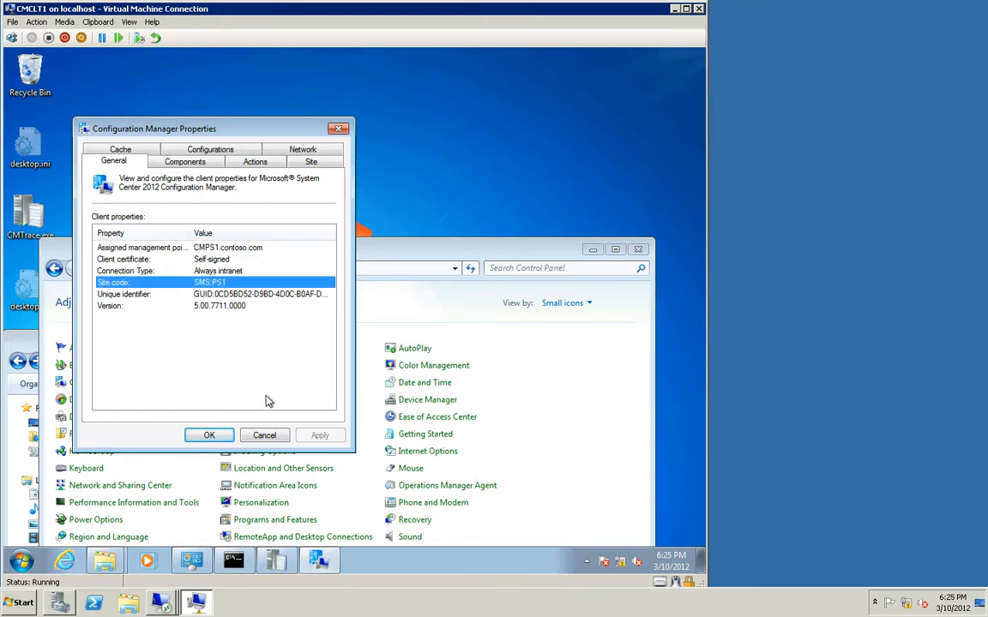
{"action": "left_click", "coordinate": [204, 434]}
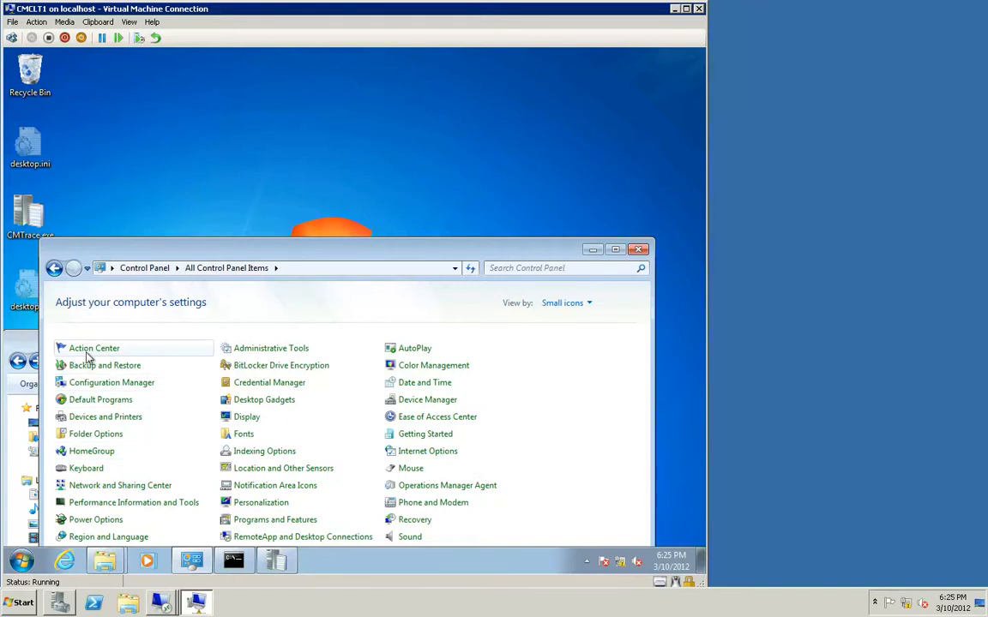
- Uninstall Roaming Demo from Software Center
{"action": "left_click", "coordinate": [21, 560]}
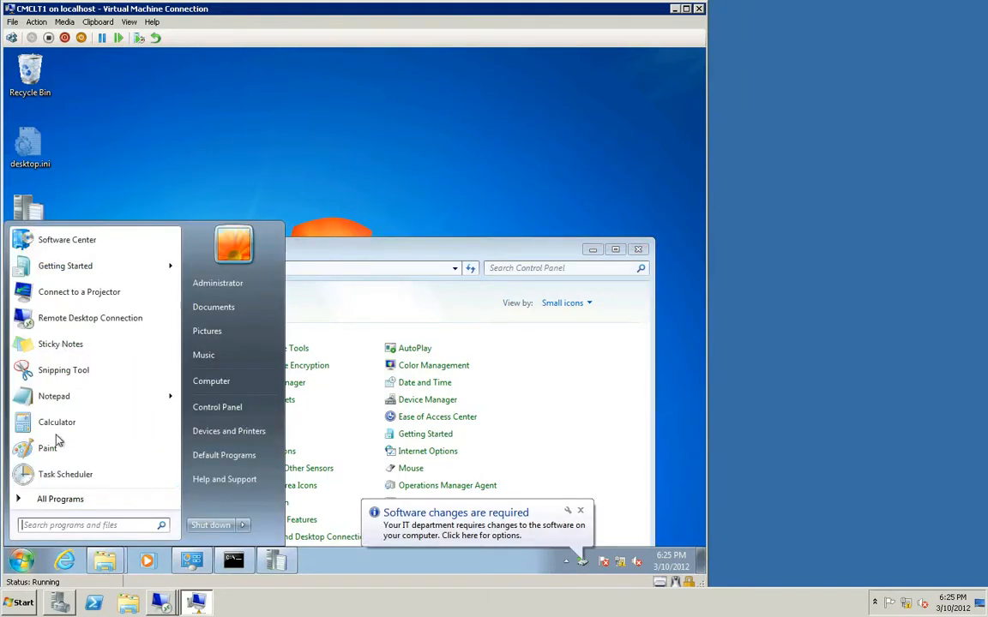
{"action": "left_click", "coordinate": [53, 240]}
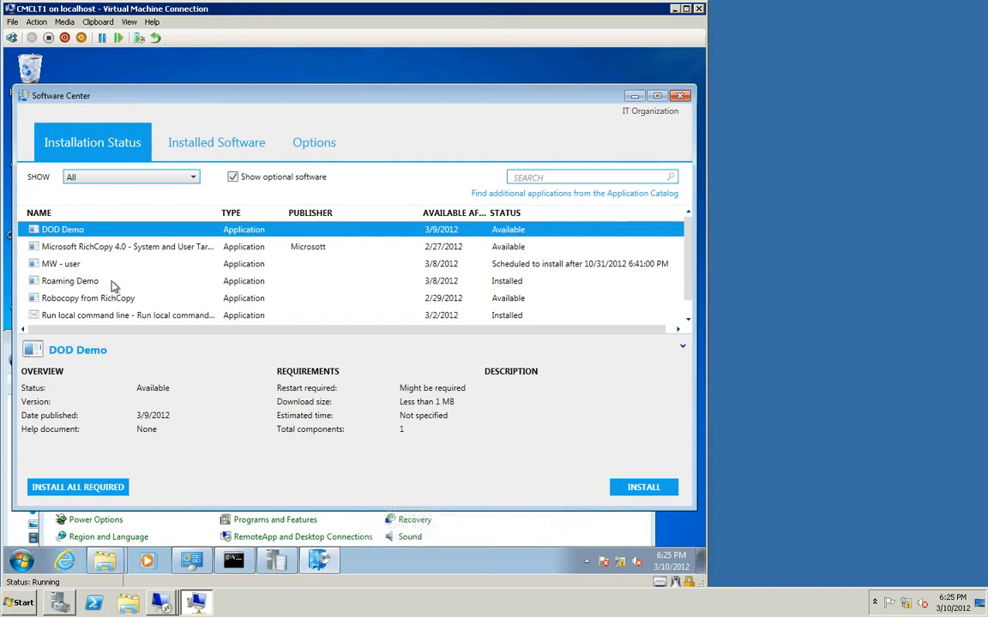
{"action": "left_click", "coordinate": [223, 281]}
{"action": "left_click", "coordinate": [645, 492]}
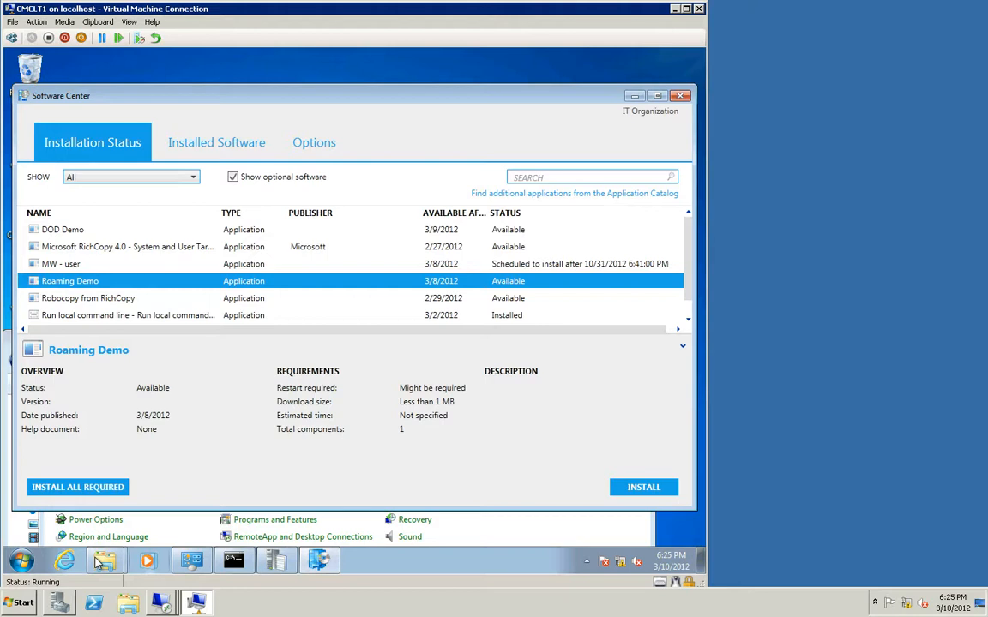
- Delete the cached content folder k from C:\Windows\ccmcache
{"action": "mouse_move", "coordinate": [105, 561]}
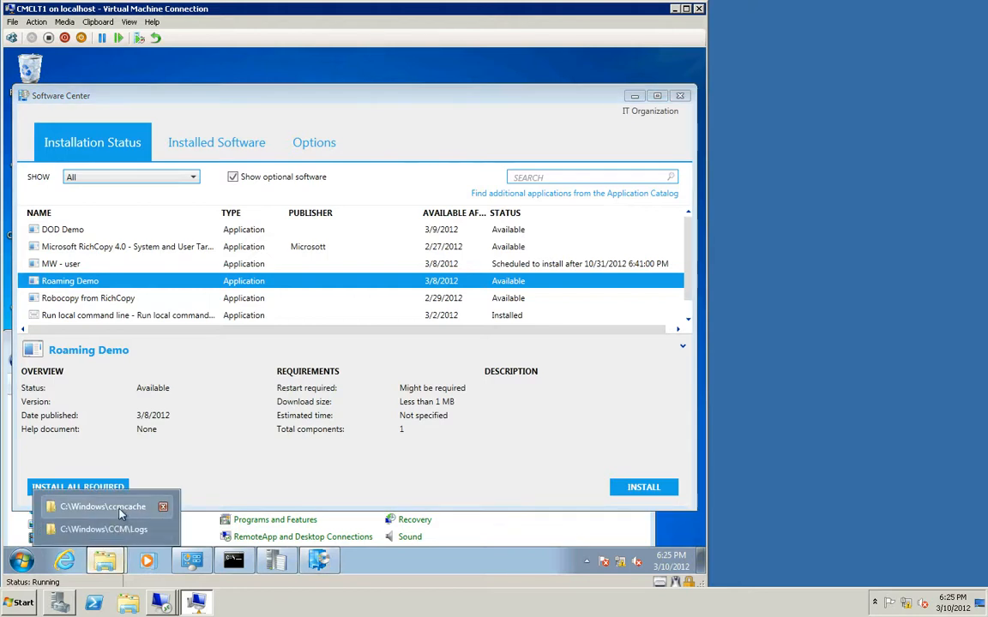
{"action": "left_click", "coordinate": [103, 507]}
{"action": "left_click", "coordinate": [180, 424]}
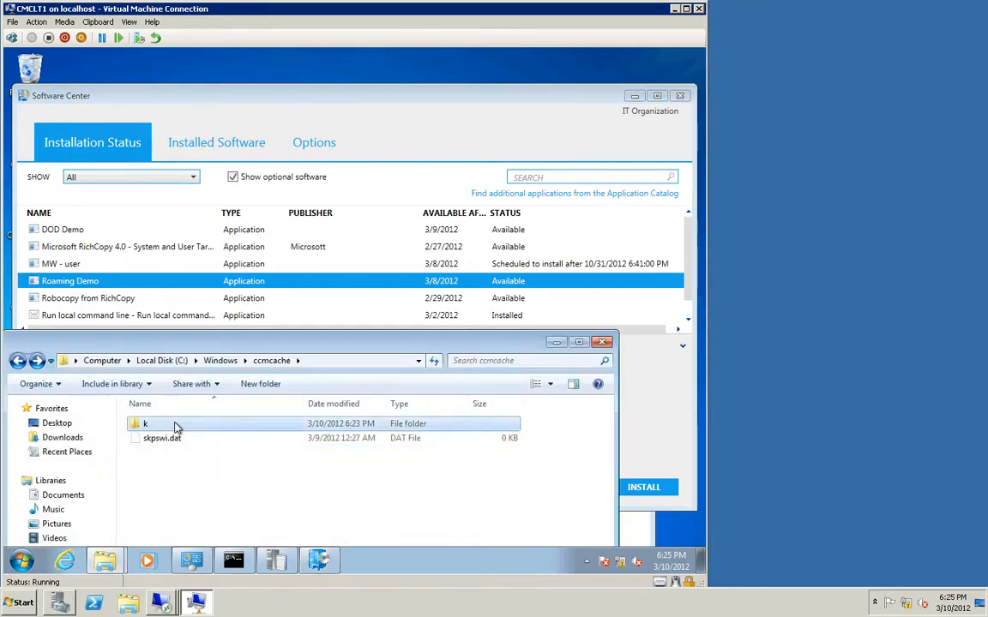
{"action": "key", "text": "Delete"}
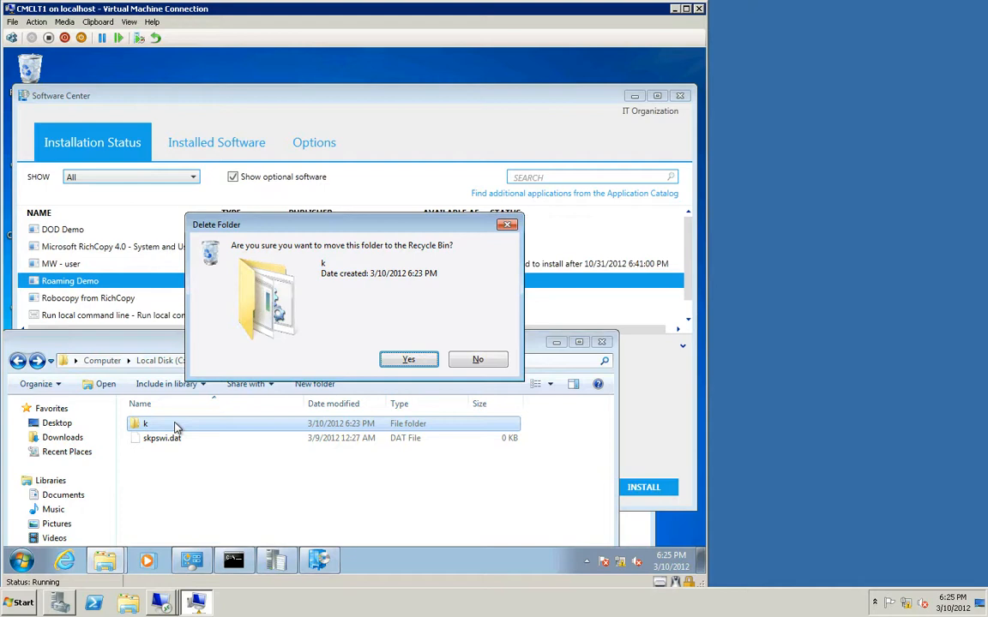
{"action": "key", "text": "Return"}
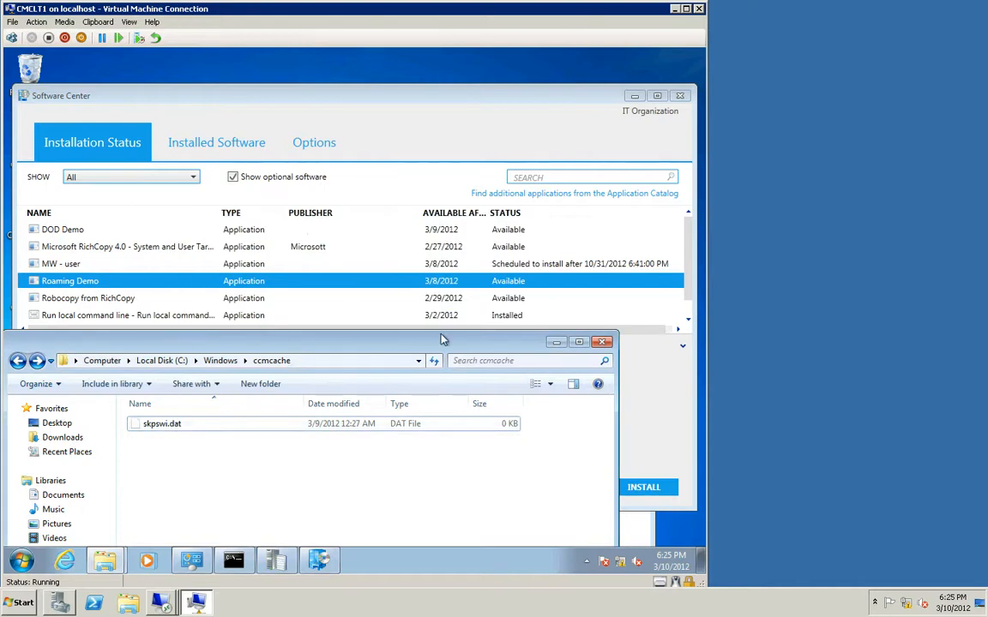
- Try to install Roaming Demo from Software Center, retrying the installation
{"action": "left_click", "coordinate": [258, 281]}
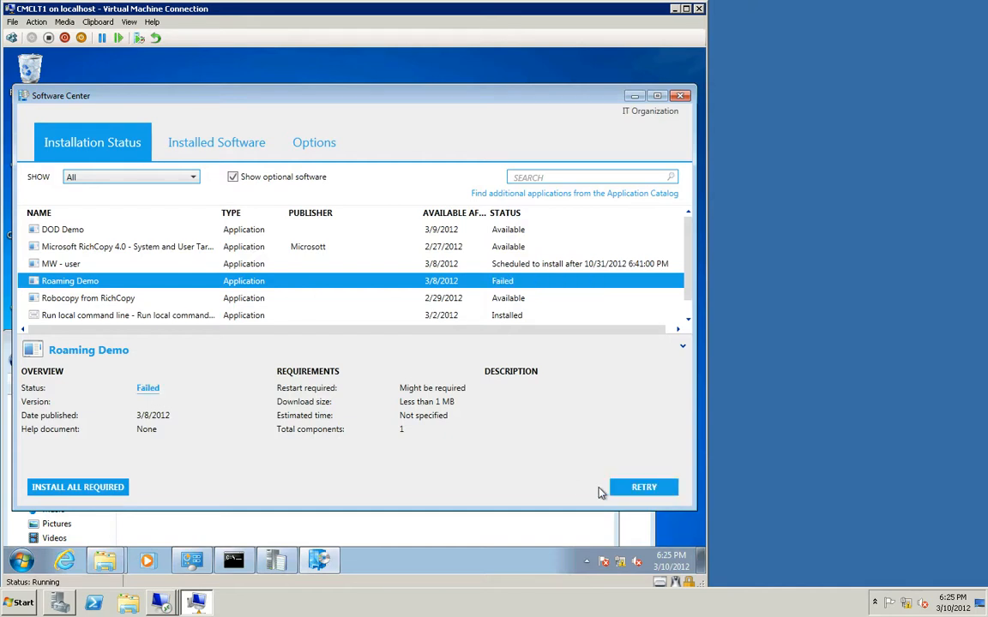
{"action": "left_click", "coordinate": [634, 489]}
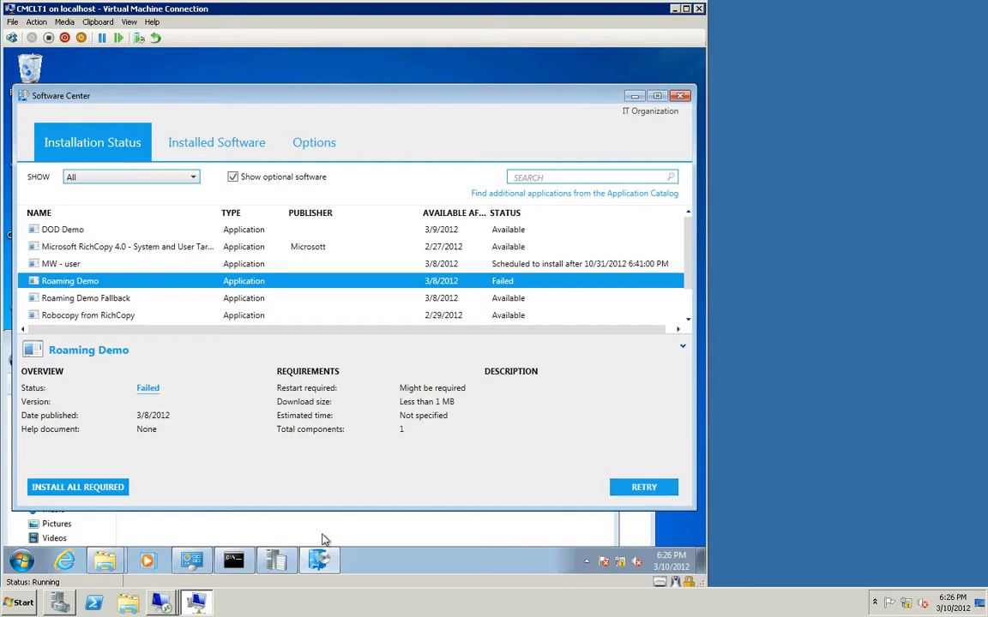
- On the cmcas remote desktop, examine the fallback source location option in the content settings of the Roaming Demo - fallback - DT deployment type
{"action": "mouse_move", "coordinate": [163, 605]}
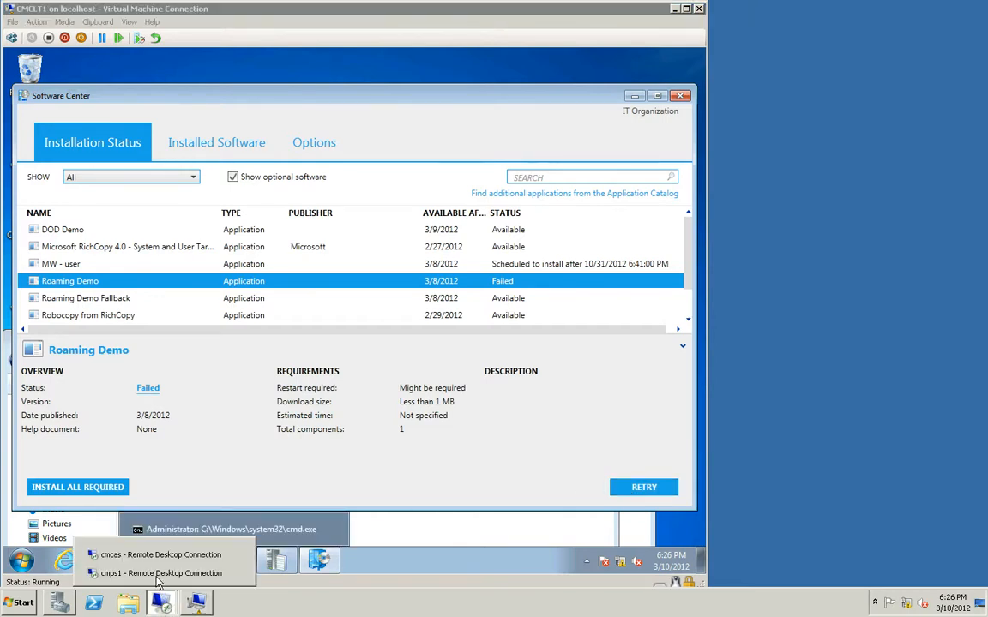
{"action": "left_click", "coordinate": [155, 561]}
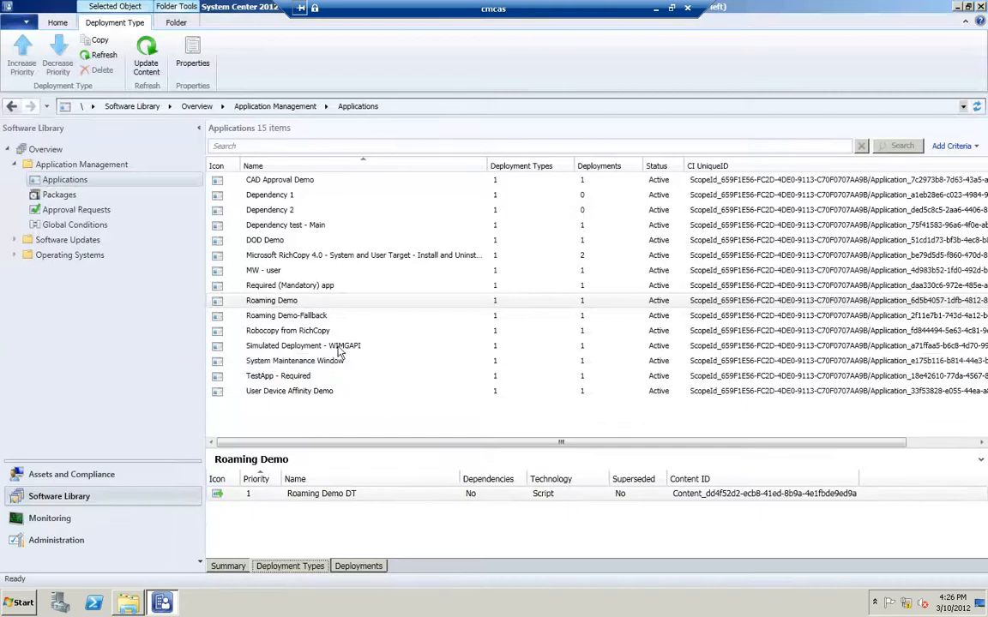
{"action": "left_click", "coordinate": [292, 319]}
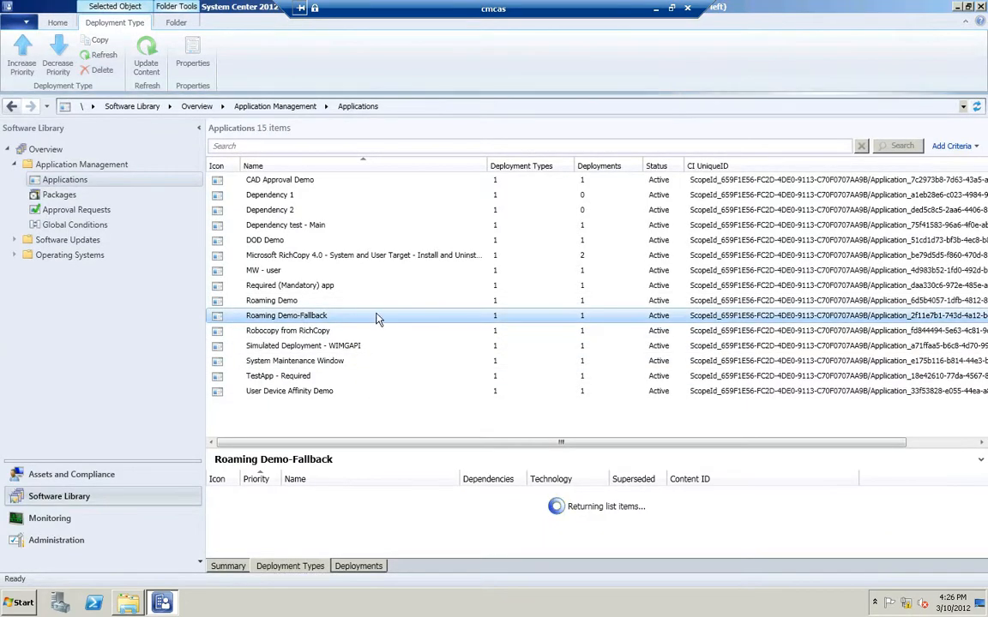
{"action": "left_click", "coordinate": [289, 505]}
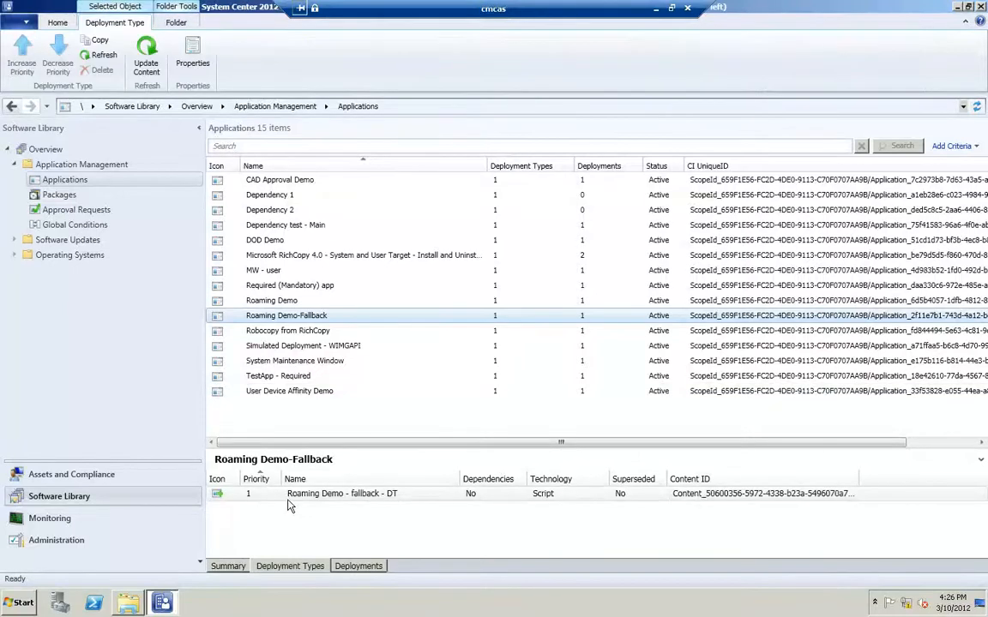
{"action": "right_click", "coordinate": [289, 505]}
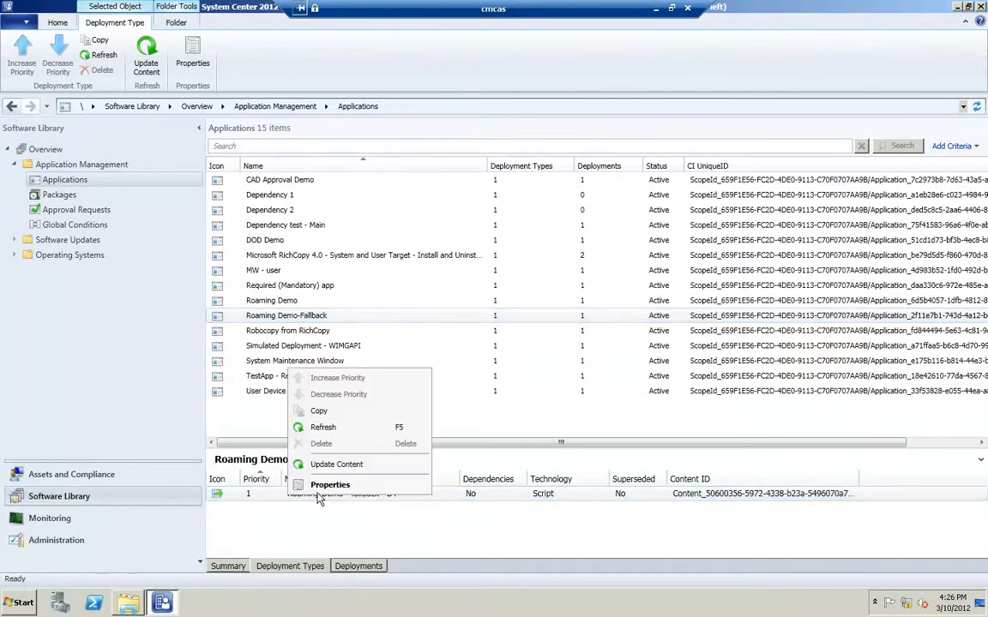
{"action": "left_click", "coordinate": [326, 485]}
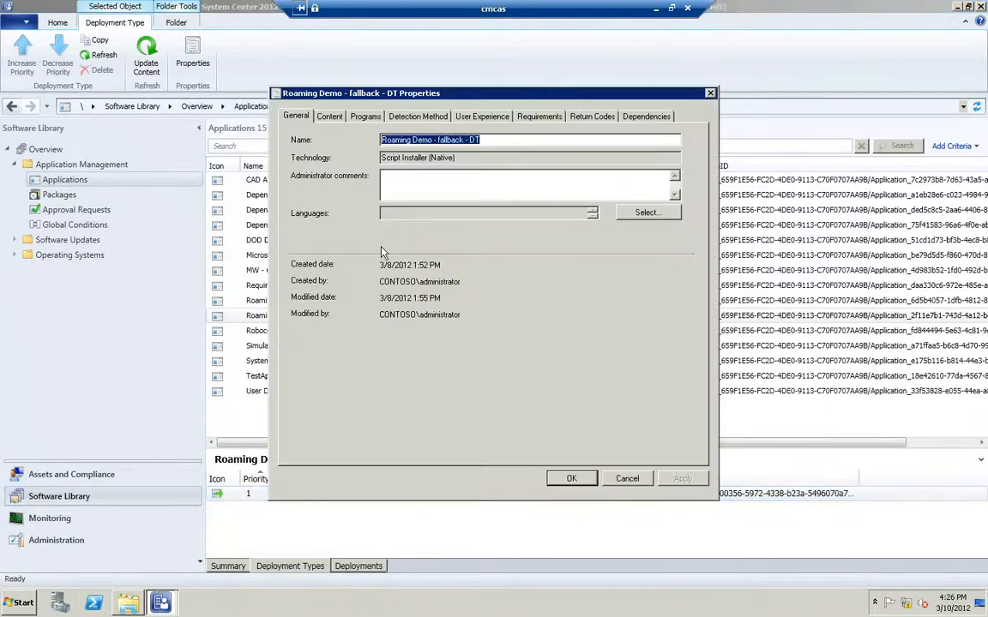
{"action": "left_click", "coordinate": [331, 117]}
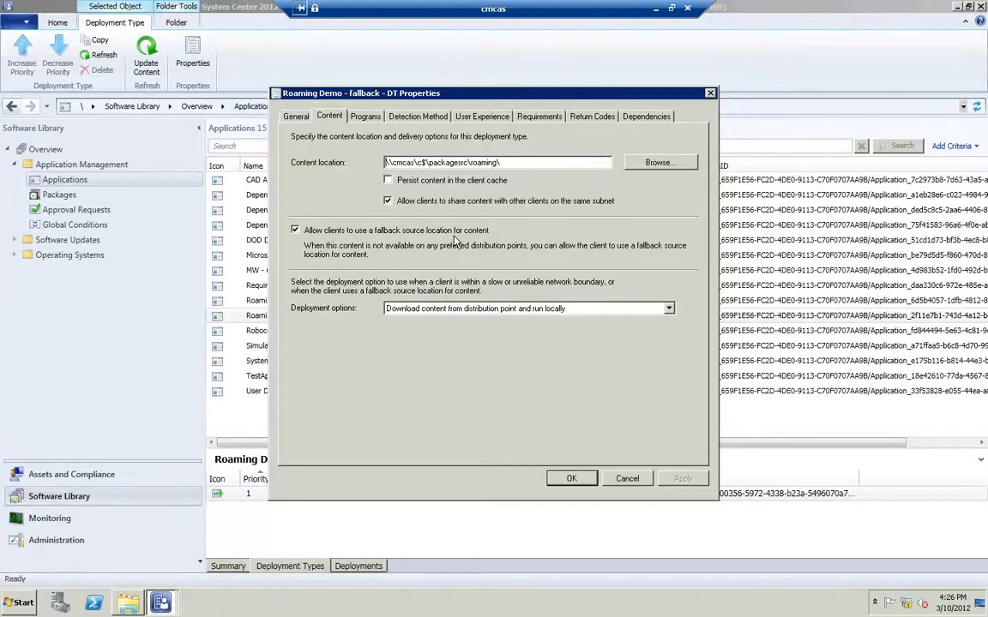
{"action": "left_click", "coordinate": [568, 480]}
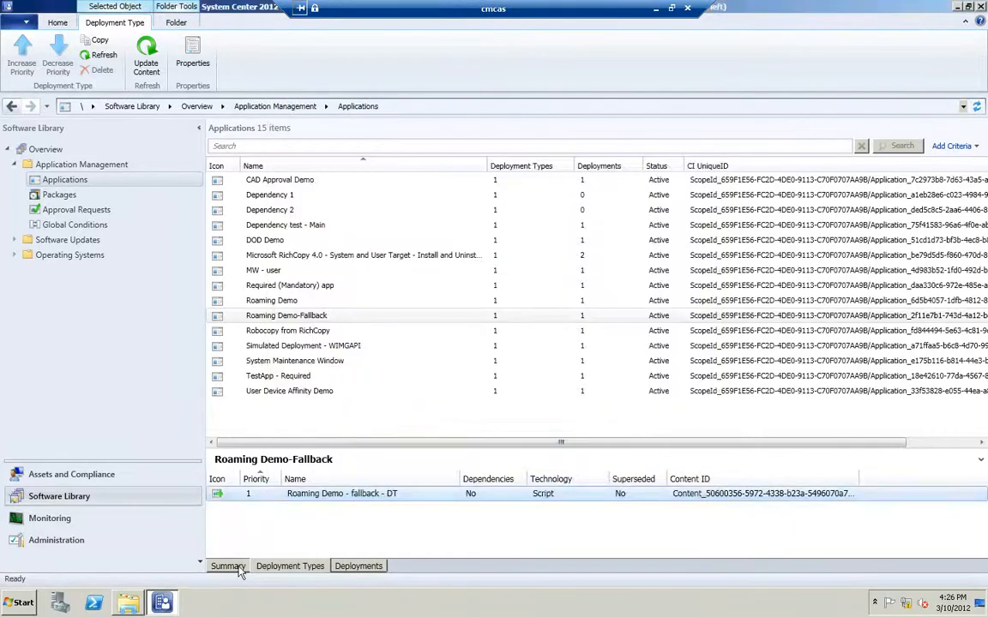
- Check which distribution points hold the Roaming Demo-Fallback application's content in its properties
{"action": "right_click", "coordinate": [295, 315]}
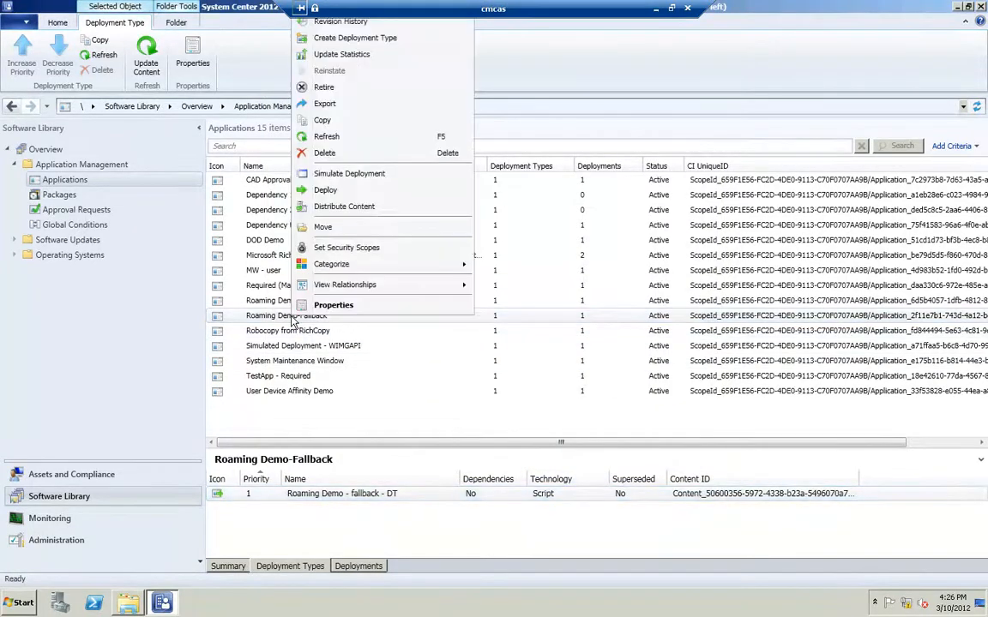
{"action": "left_click", "coordinate": [344, 306]}
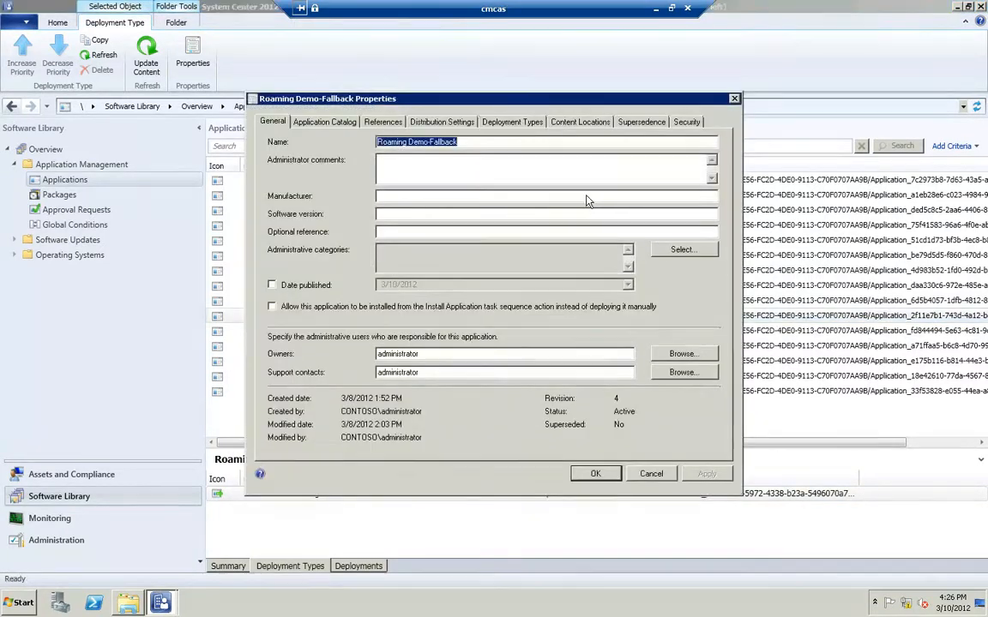
{"action": "left_click", "coordinate": [567, 124]}
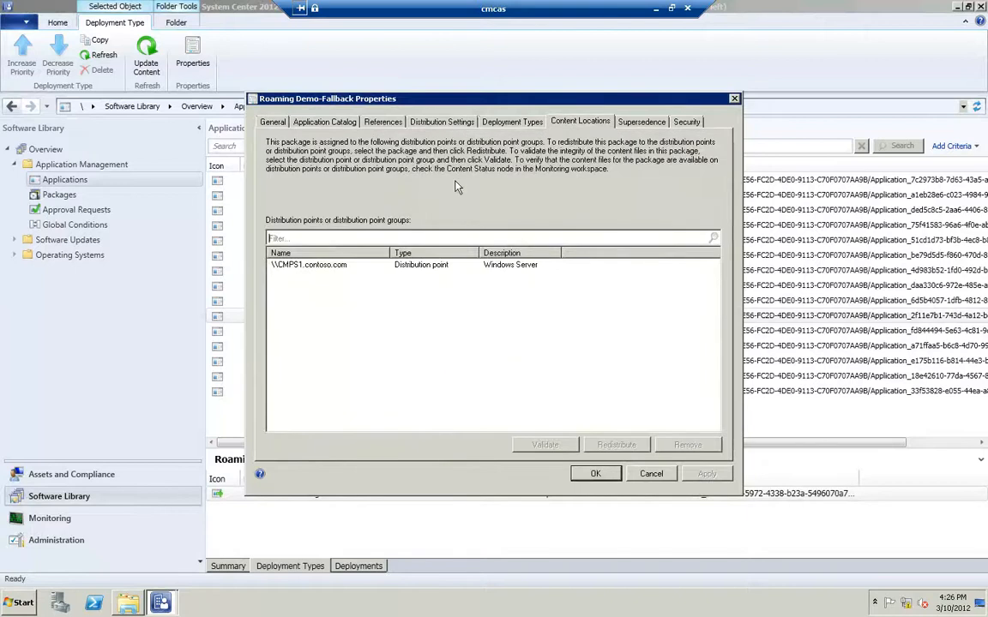
{"action": "left_click", "coordinate": [334, 267]}
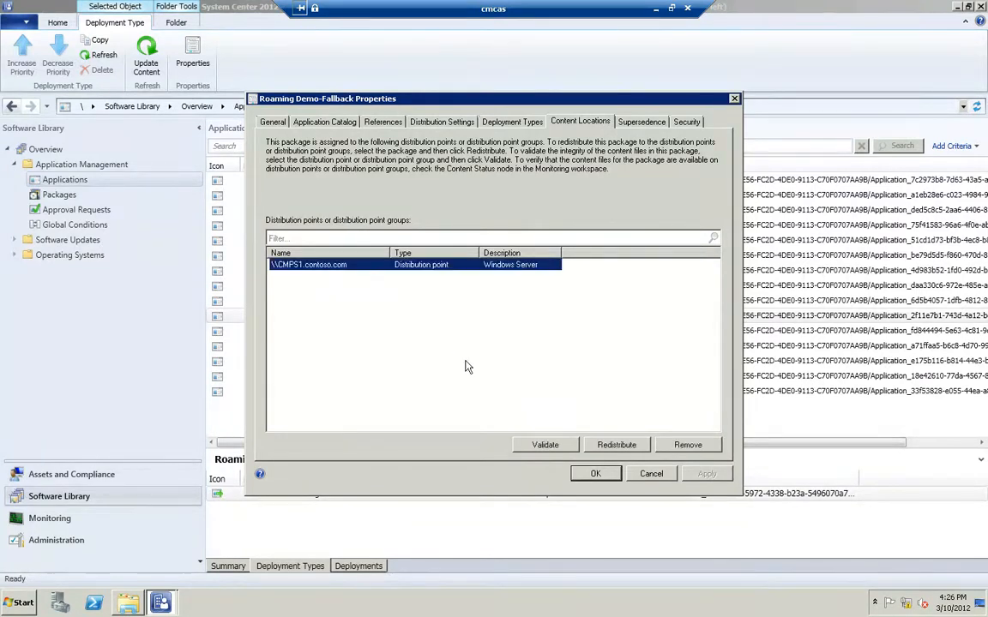
{"action": "left_click", "coordinate": [594, 474]}
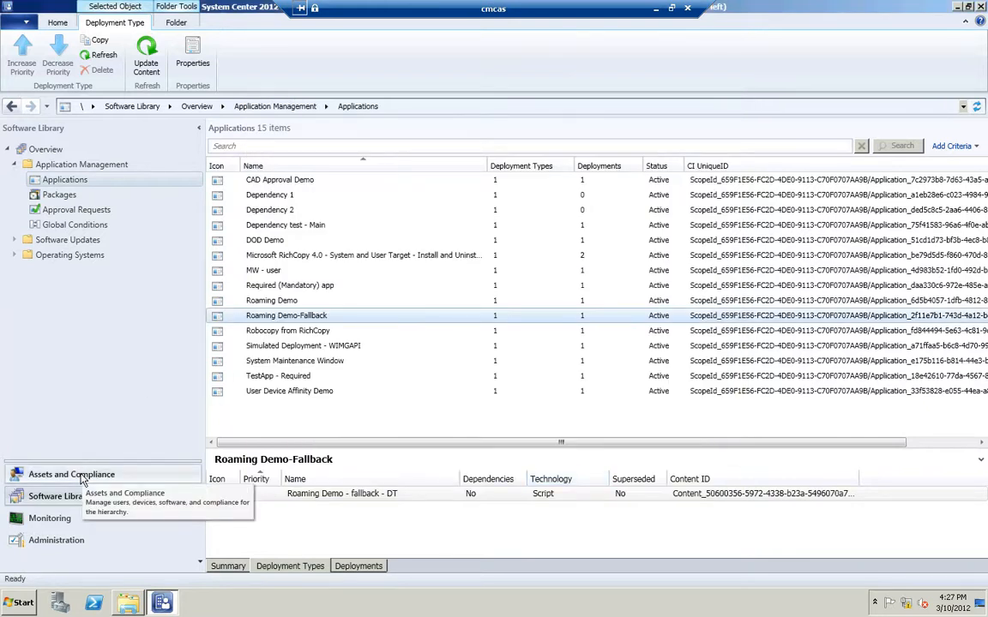
- Examine the boundary groups and the fallback source location setting of the \\CMPS1.contoso.com distribution point
{"action": "left_click", "coordinate": [69, 540]}
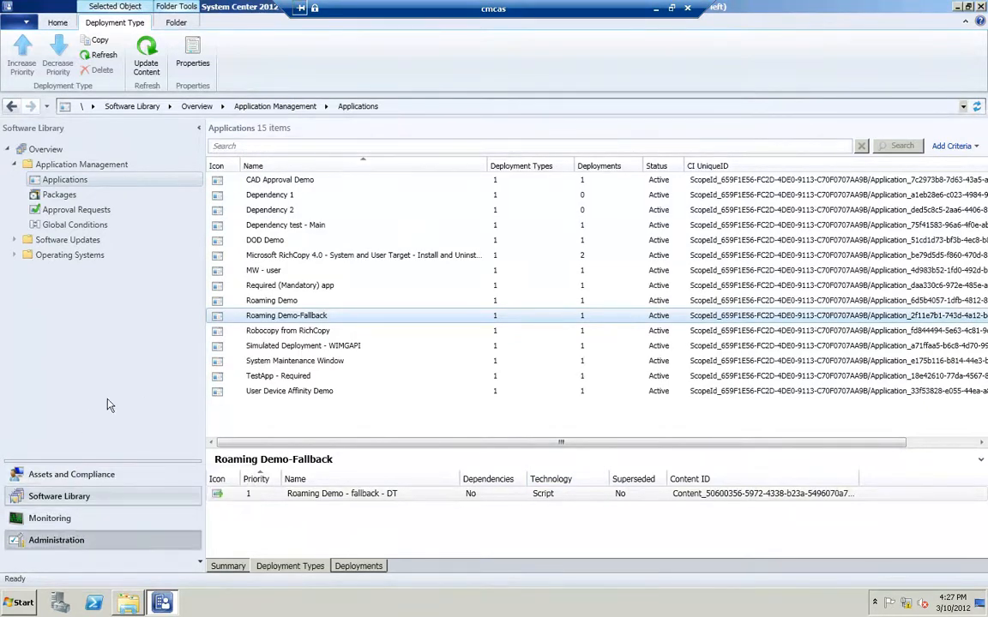
{"action": "left_click", "coordinate": [120, 317]}
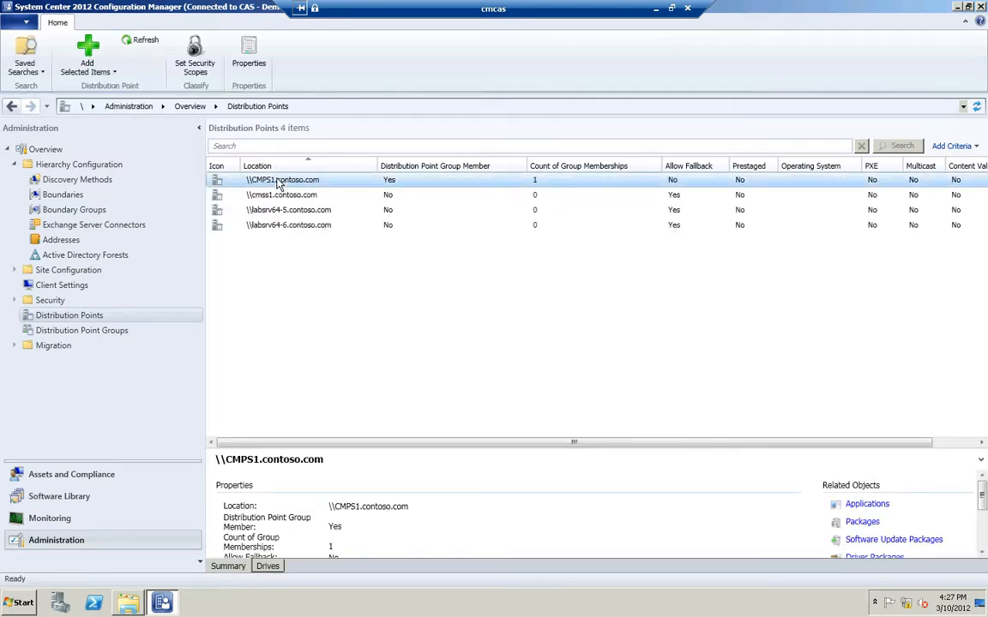
{"action": "right_click", "coordinate": [278, 182]}
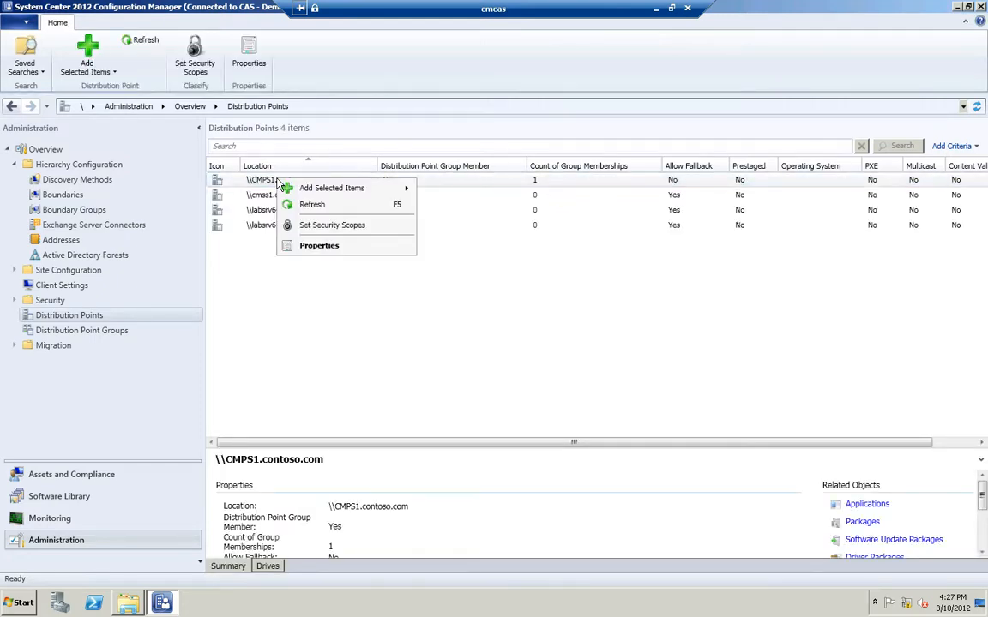
{"action": "left_click", "coordinate": [322, 247]}
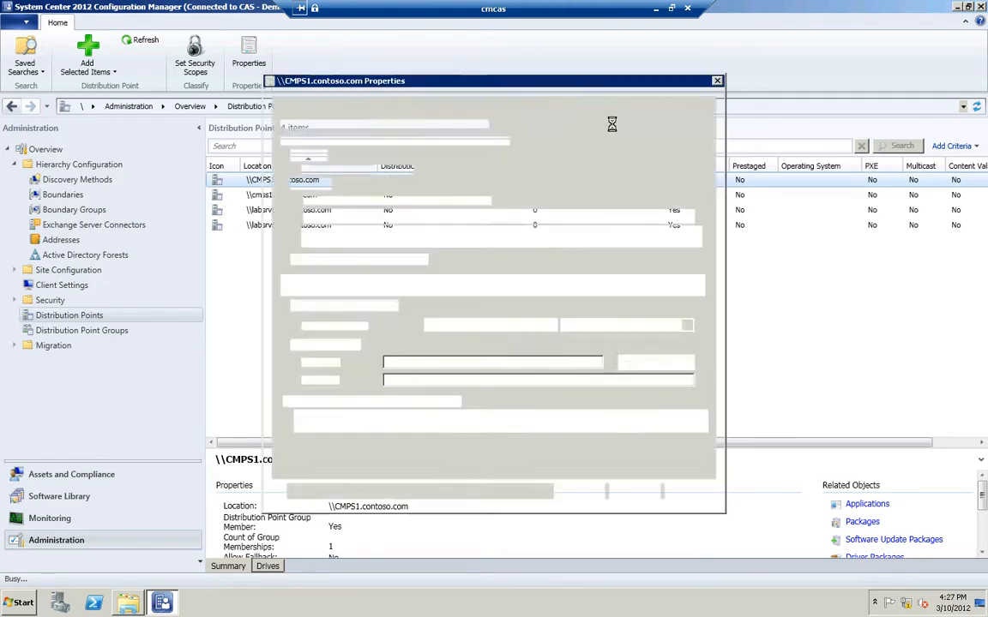
{"action": "left_click", "coordinate": [570, 104]}
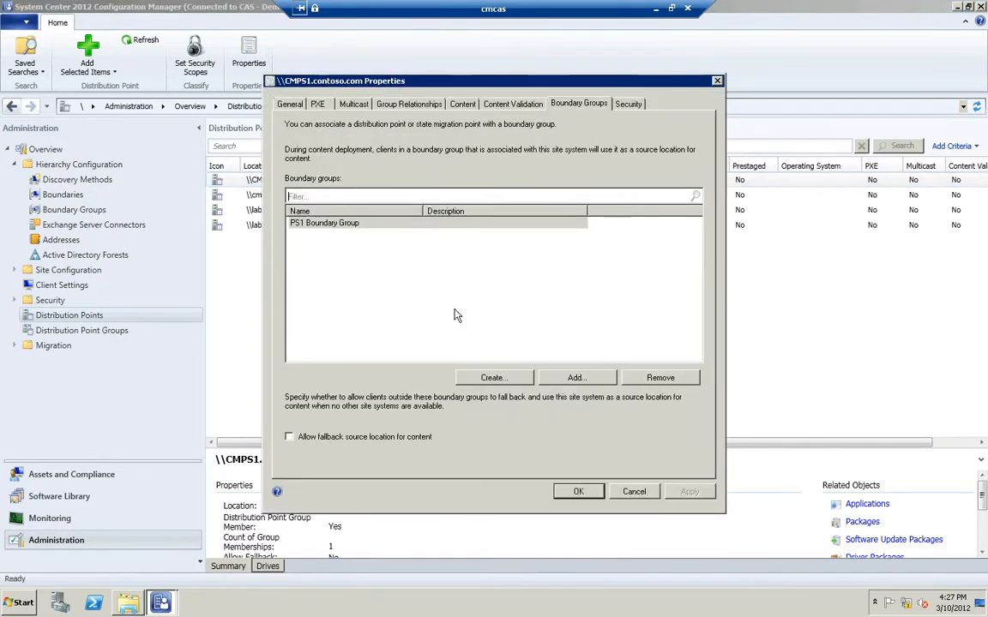
{"action": "left_click", "coordinate": [566, 494]}
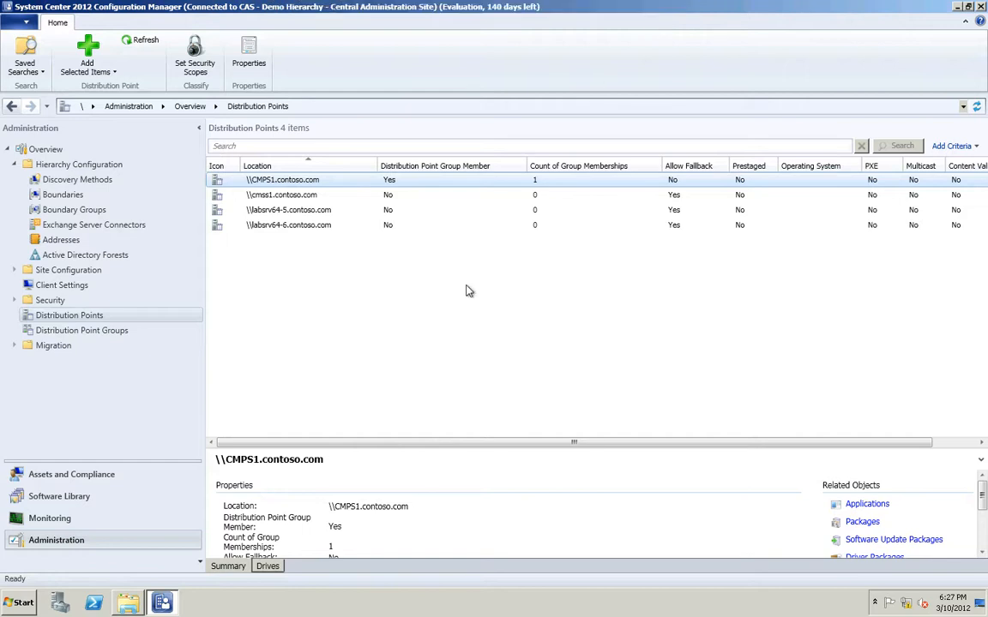
- Switch back to the CMCLT1 virtual machine, select Roaming Demo Fallback in Software Center and check the contents of C:\Windows\ccmcache
{"action": "left_click", "coordinate": [656, 11]}
{"action": "left_click", "coordinate": [107, 300]}
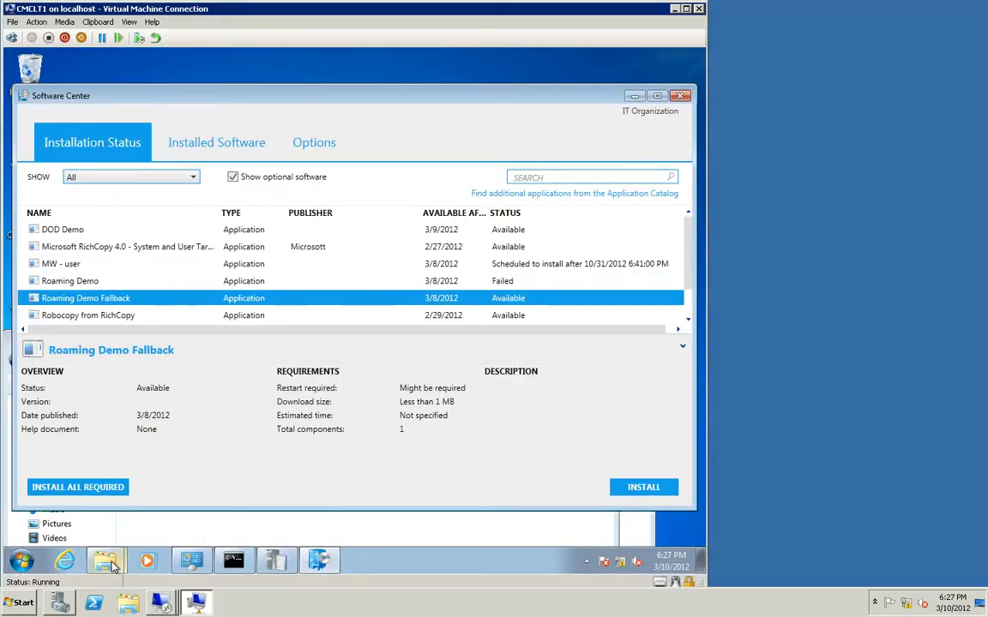
{"action": "mouse_move", "coordinate": [105, 561]}
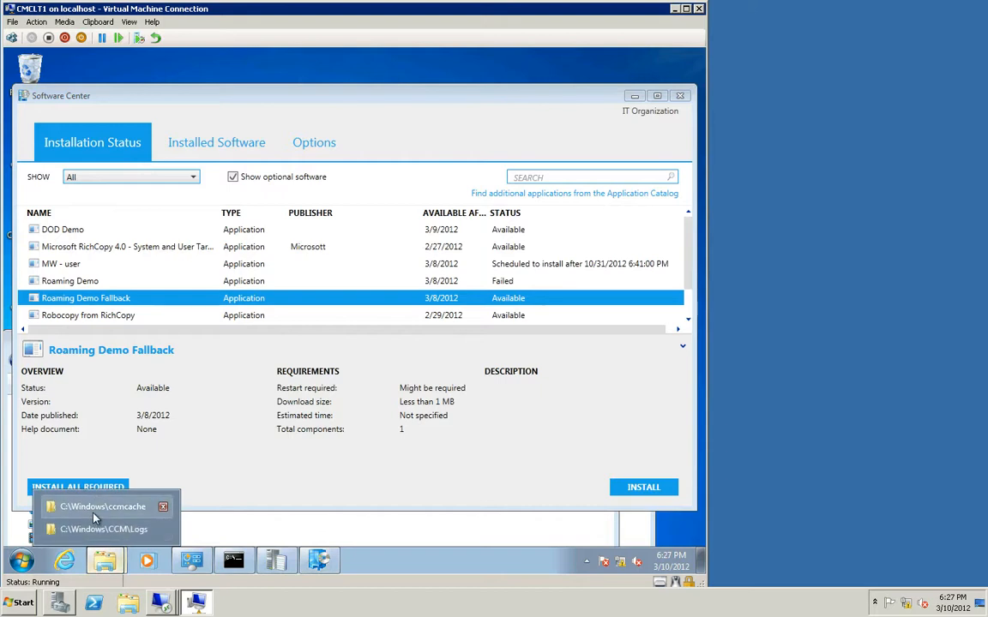
{"action": "left_click", "coordinate": [95, 514]}
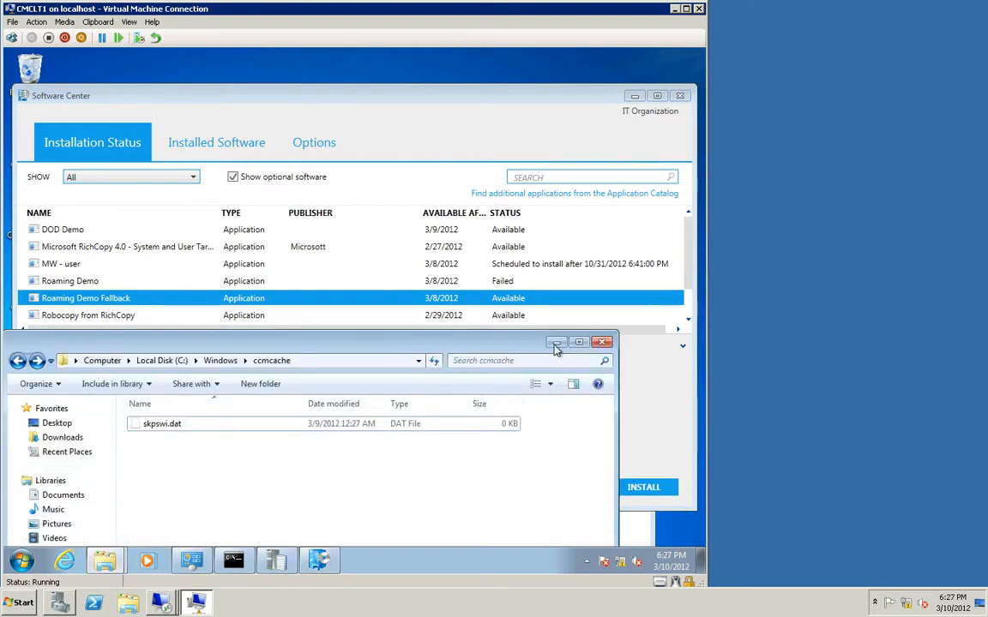
{"action": "left_click", "coordinate": [555, 343]}
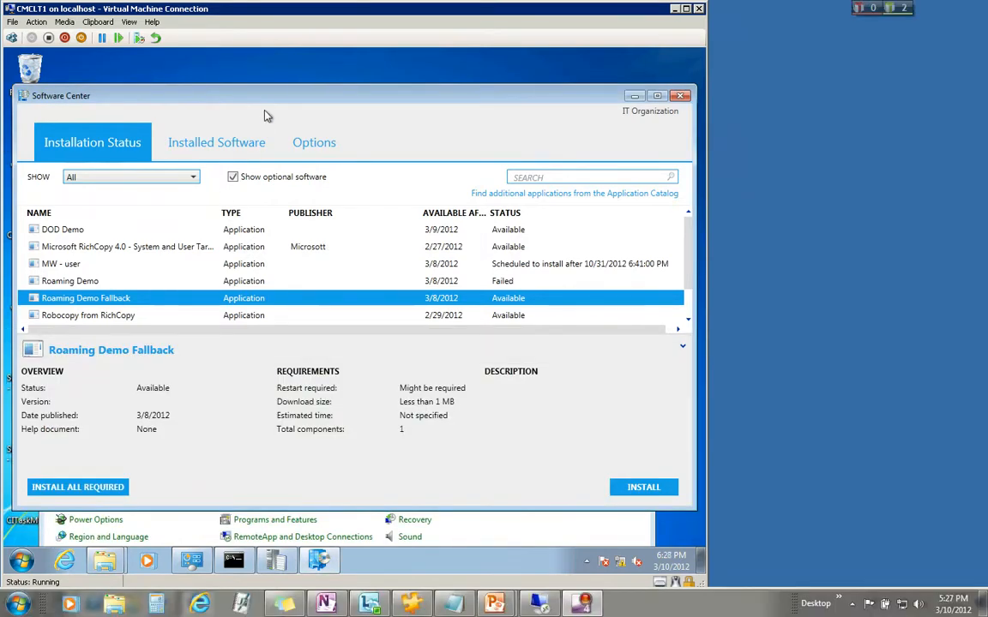
- Install Roaming Demo Fallback from Software Center, retrying the installation, and continue its paused script with the C:\Windows\ccmcache folder open
{"action": "left_click", "coordinate": [639, 489]}
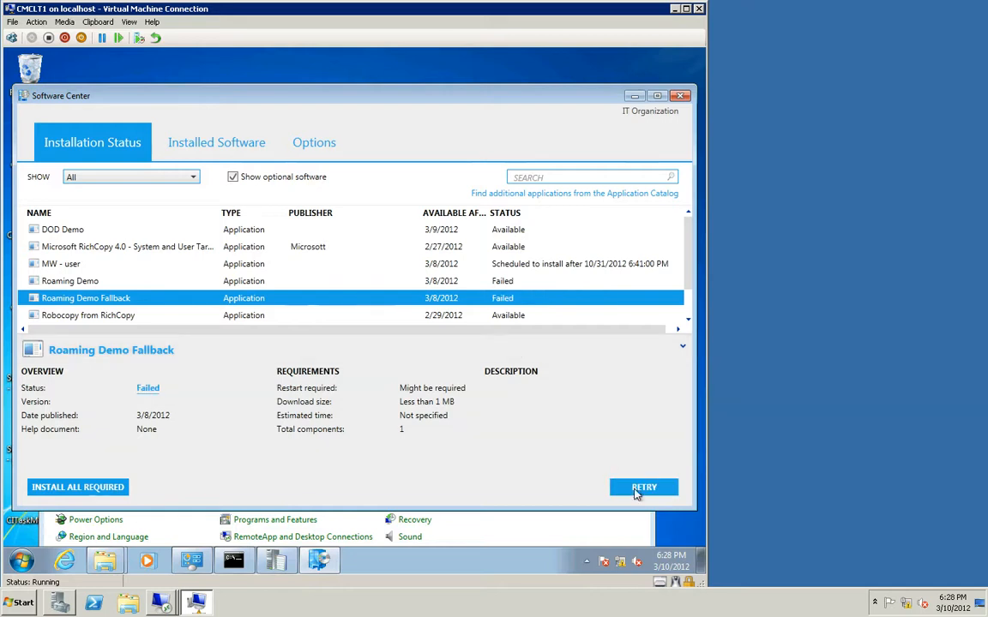
{"action": "left_click", "coordinate": [639, 488]}
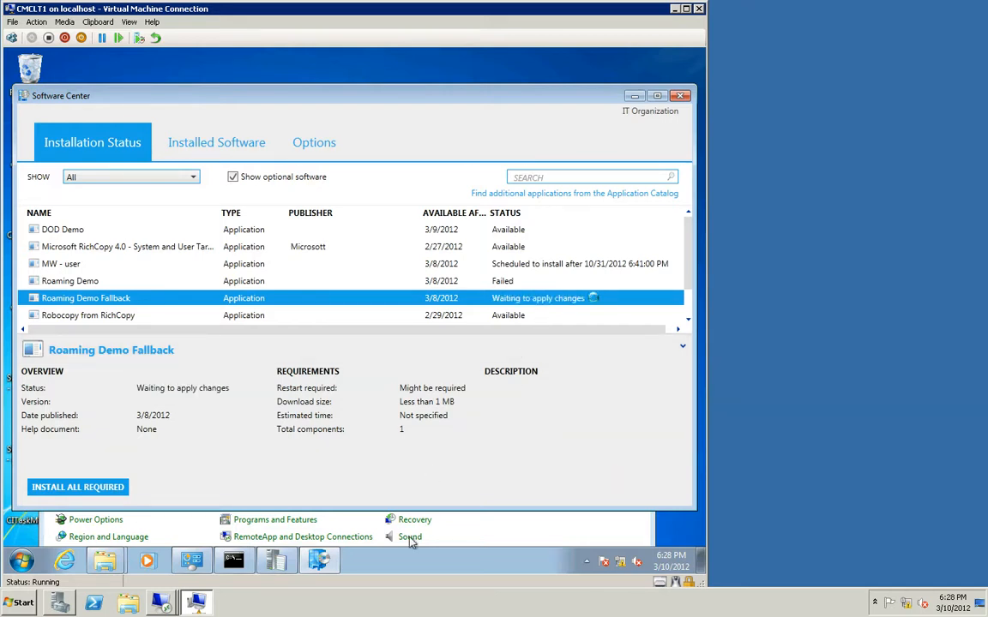
{"action": "mouse_move", "coordinate": [105, 559]}
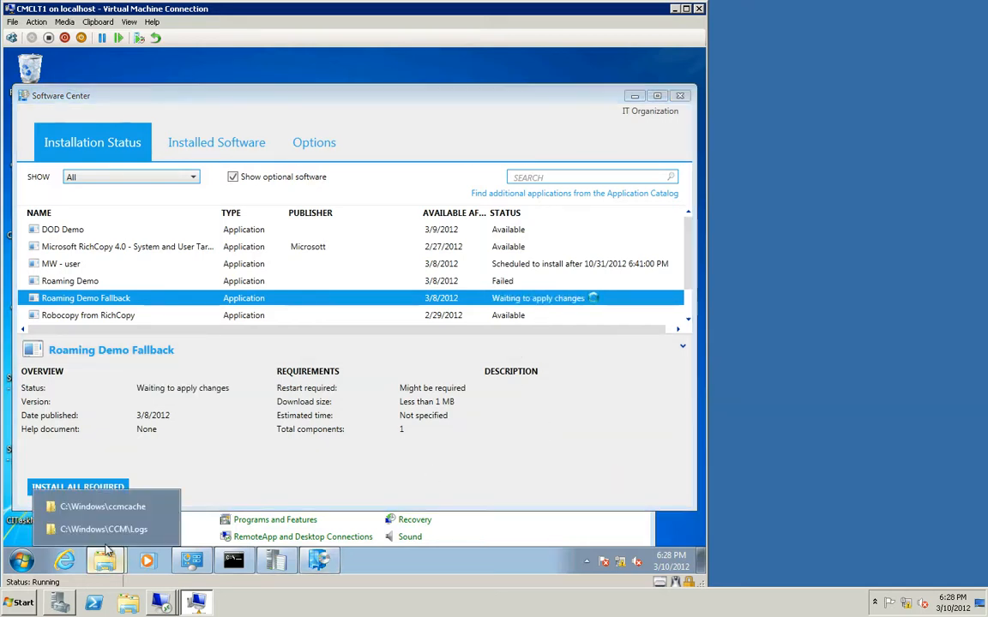
{"action": "left_click", "coordinate": [101, 506]}
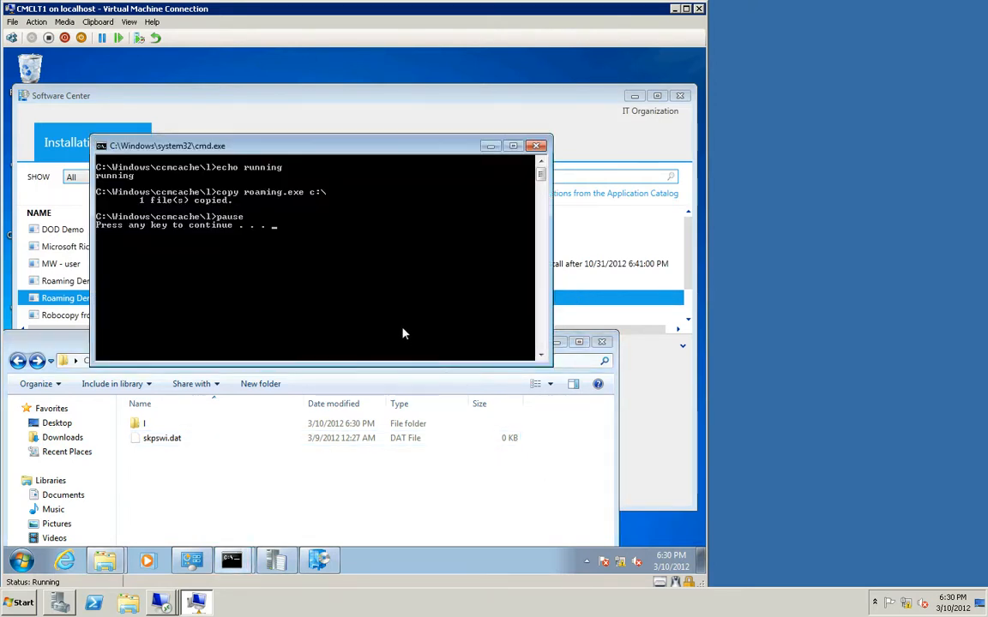
{"action": "key", "text": "space"}
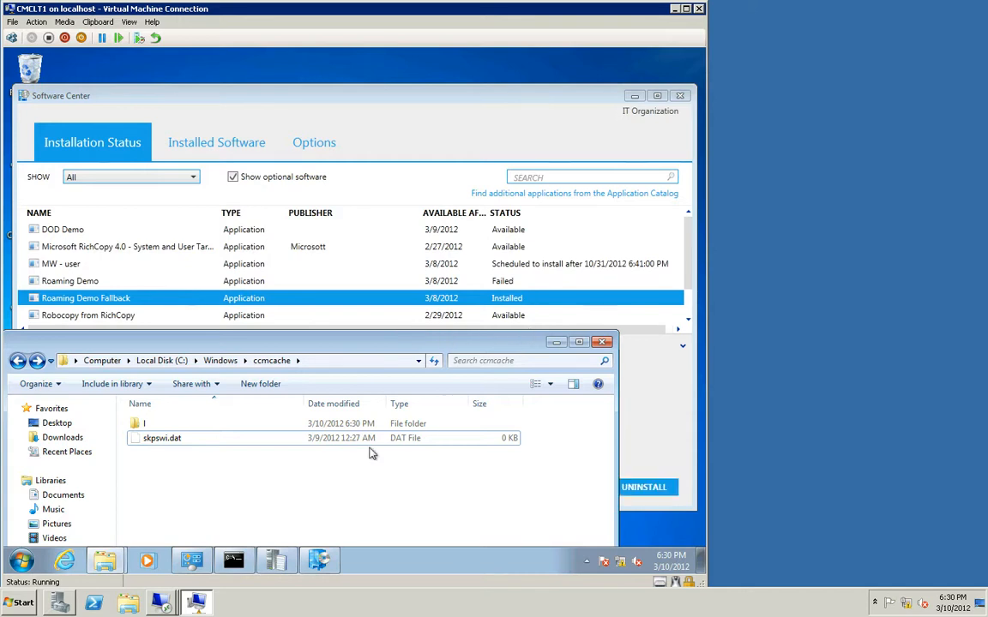
- Examine the newest download entry in ContentTransferManager.log and highlight the source address of the full content download
{"action": "left_click", "coordinate": [283, 572]}
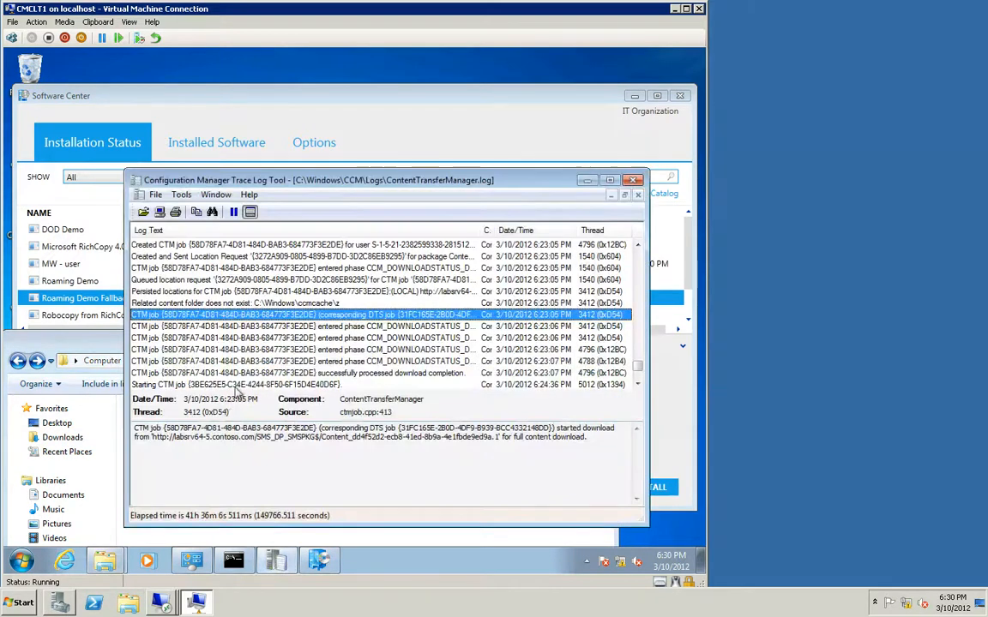
{"action": "scroll", "coordinate": [233, 378], "scroll_direction": "down", "scroll_amount": 2}
{"action": "scroll", "coordinate": [234, 377], "scroll_direction": "down", "scroll_amount": 4}
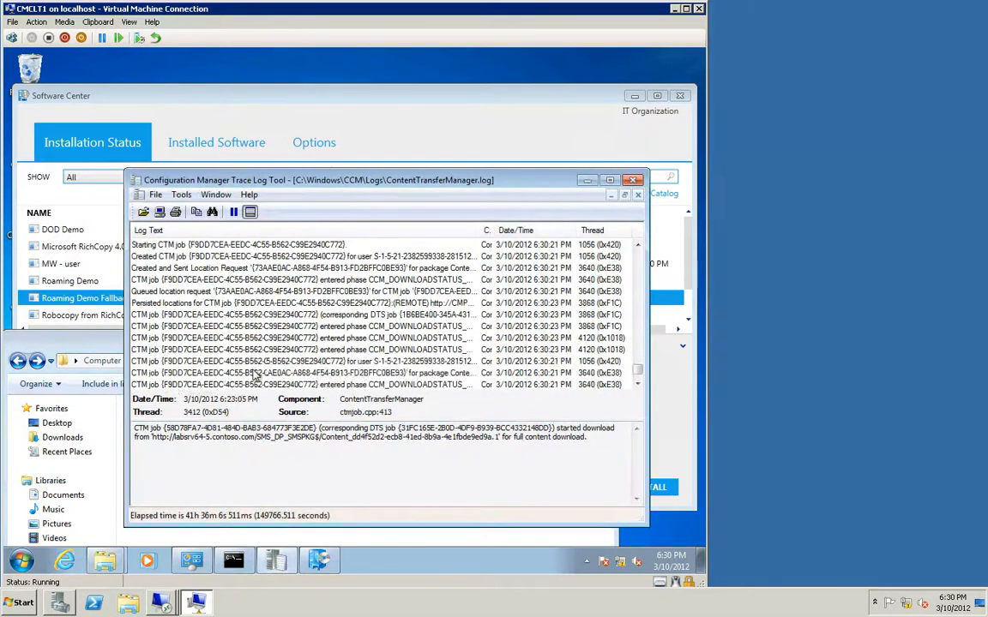
{"action": "left_click", "coordinate": [286, 316]}
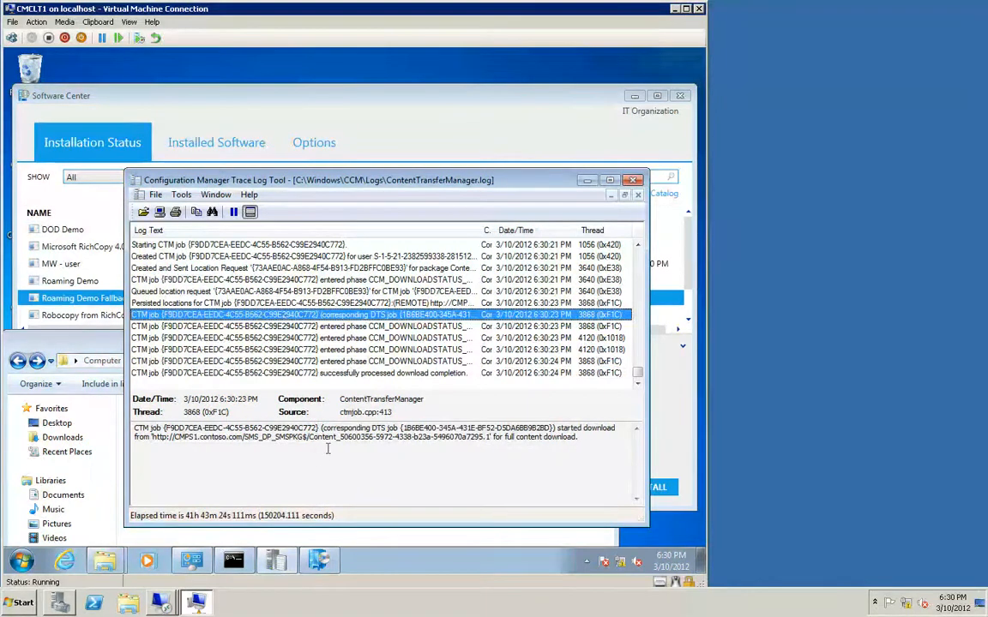
{"action": "left_click_drag", "start_coordinate": [349, 437], "coordinate": [157, 439]}
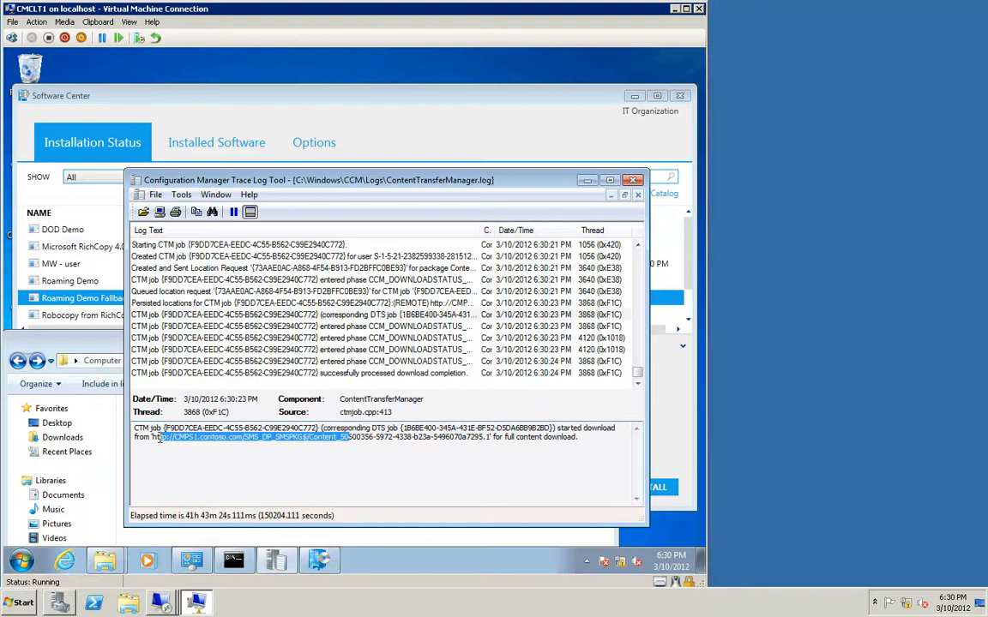